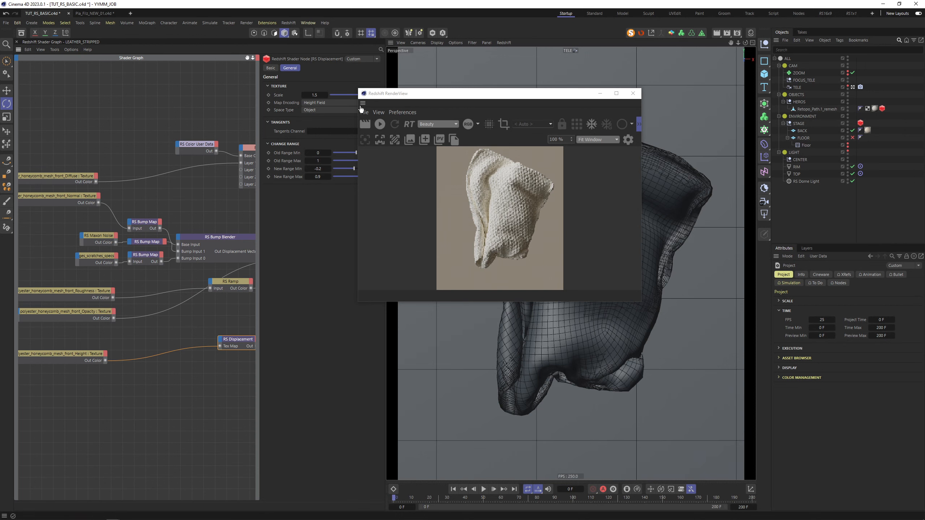
- Dock the Redshift RenderView between the shader graph and the viewport, and review the interface layout customization options
left_click_drag(363, 103, 572, 44)
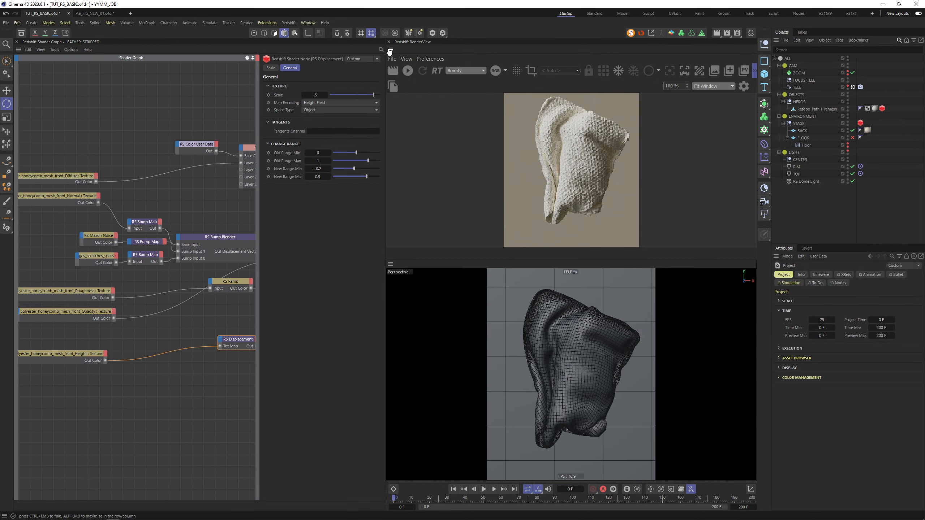
left_click_drag(390, 51, 395, 275)
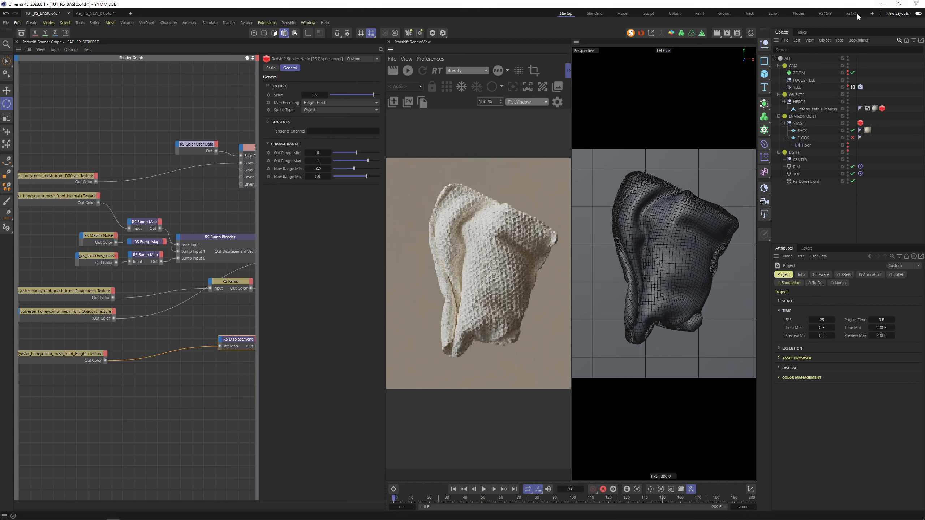
left_click(302, 24)
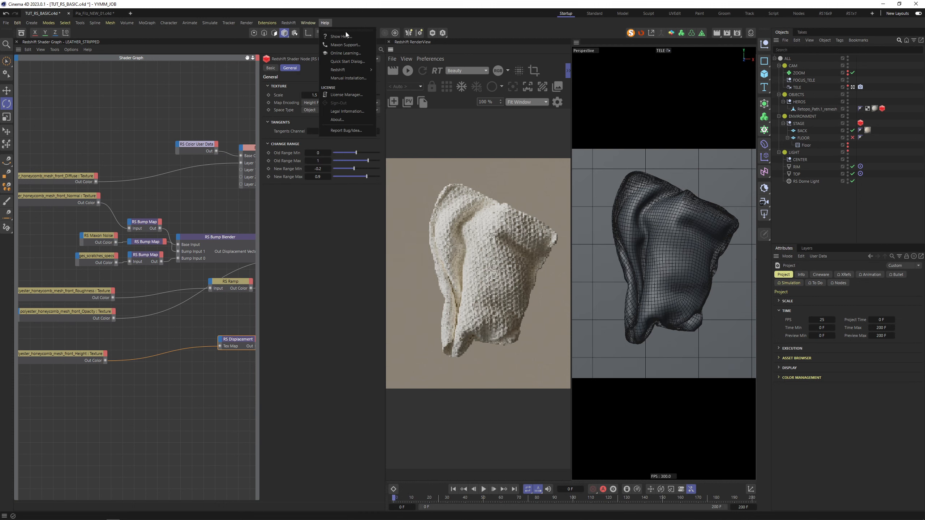
mouse_move(378, 36)
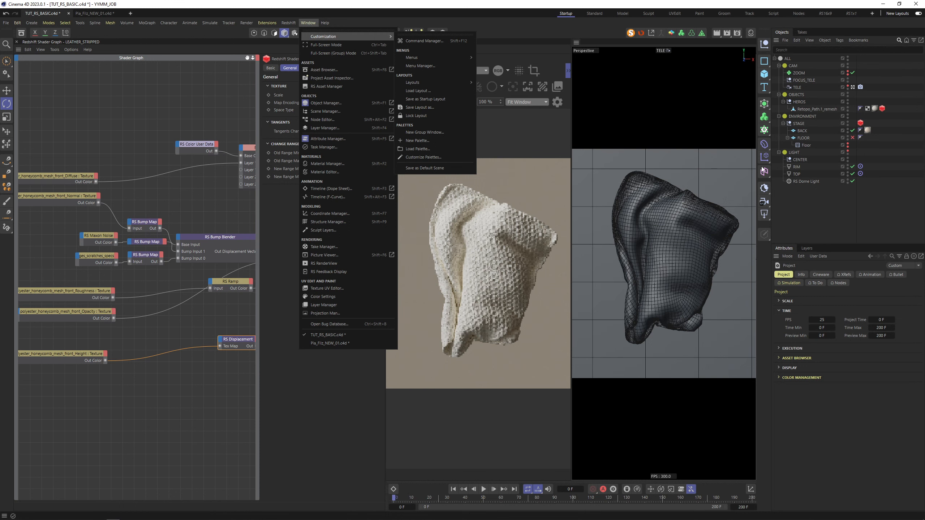
left_click(917, 179)
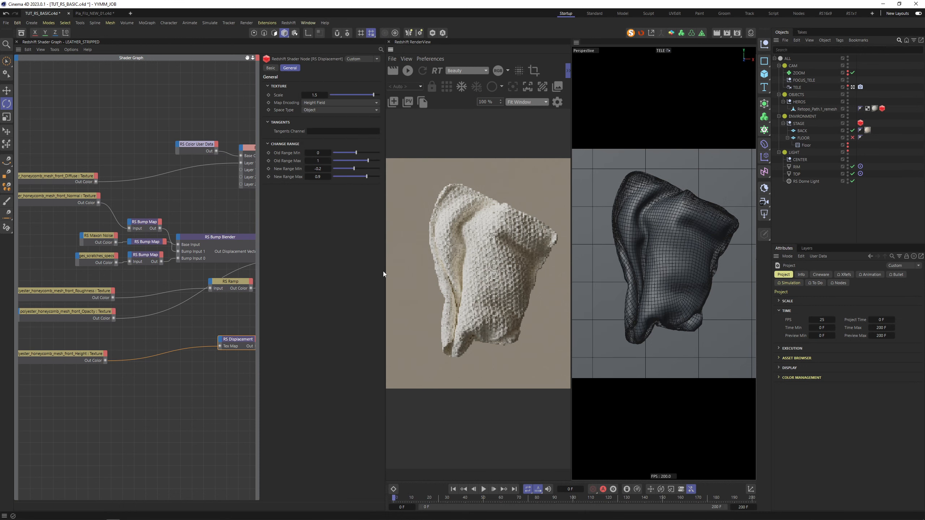
- Switch to the saved RS1x1 layout and show the Material Manager
left_click(851, 14)
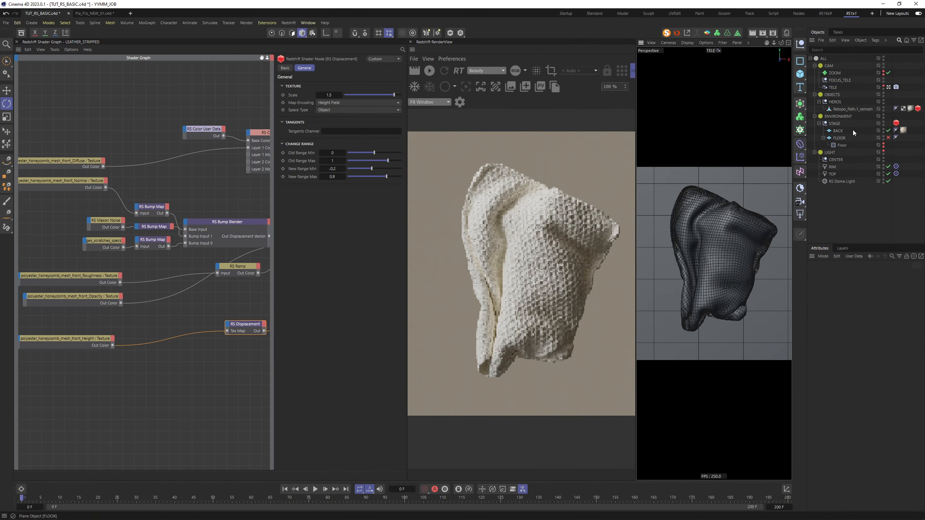
left_click(786, 33)
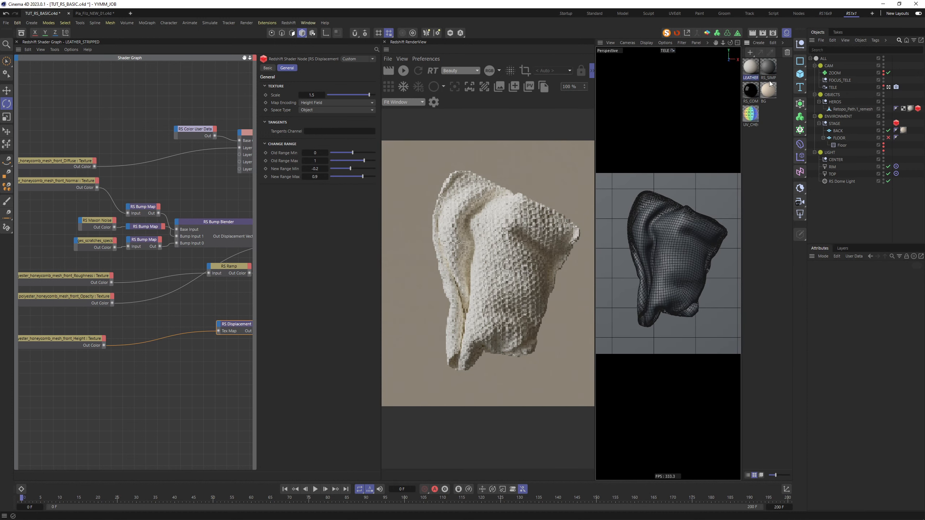
- Create a new Redshift Standard material and look through its base properties
left_click(759, 43)
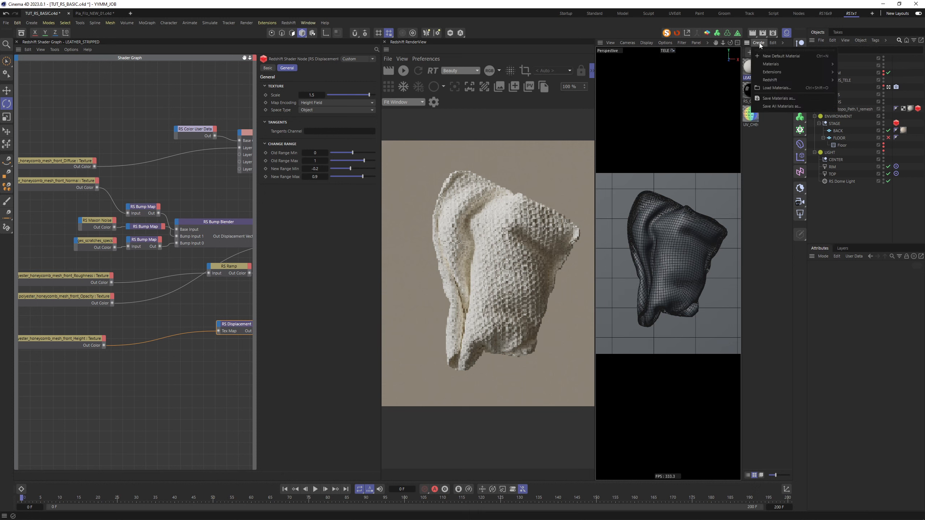
mouse_move(781, 79)
mouse_move(851, 86)
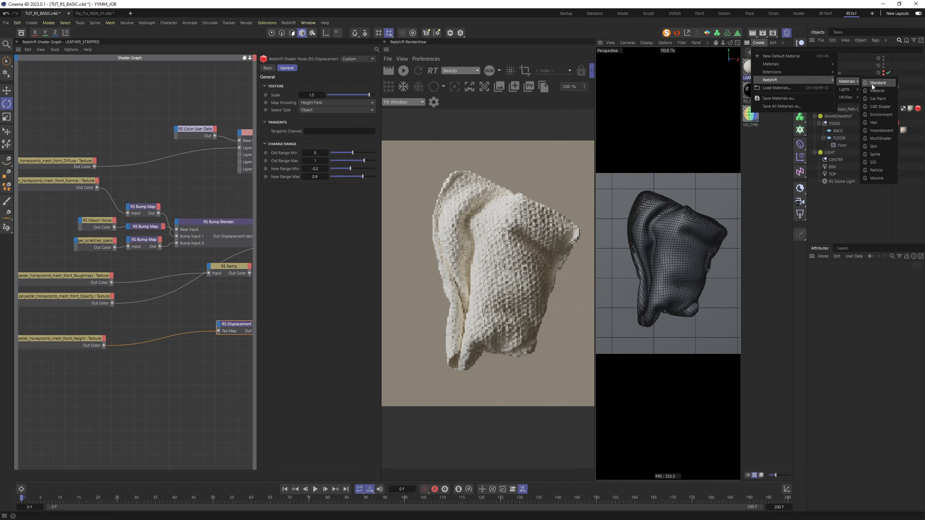
left_click(871, 84)
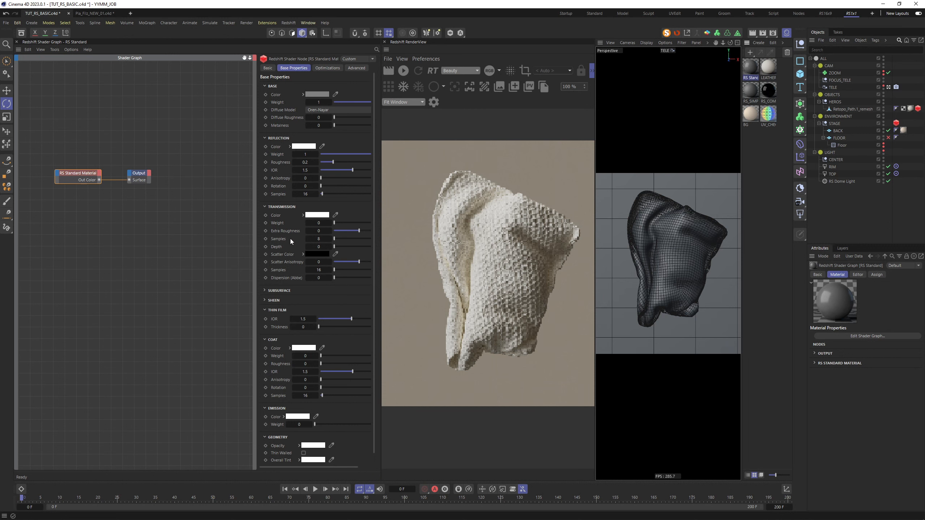
scroll(302, 256, "down", 1)
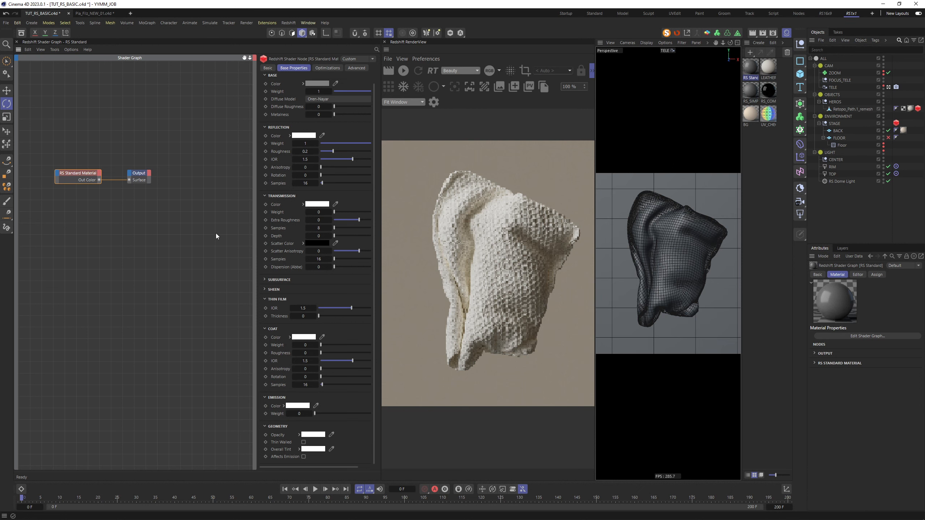
- Replace the leather material on the Retopo_Path.1_remesh object with the new RS Standard material, and hide the Material Manager
left_click_drag(750, 66, 911, 109)
left_click_drag(805, 142, 793, 141)
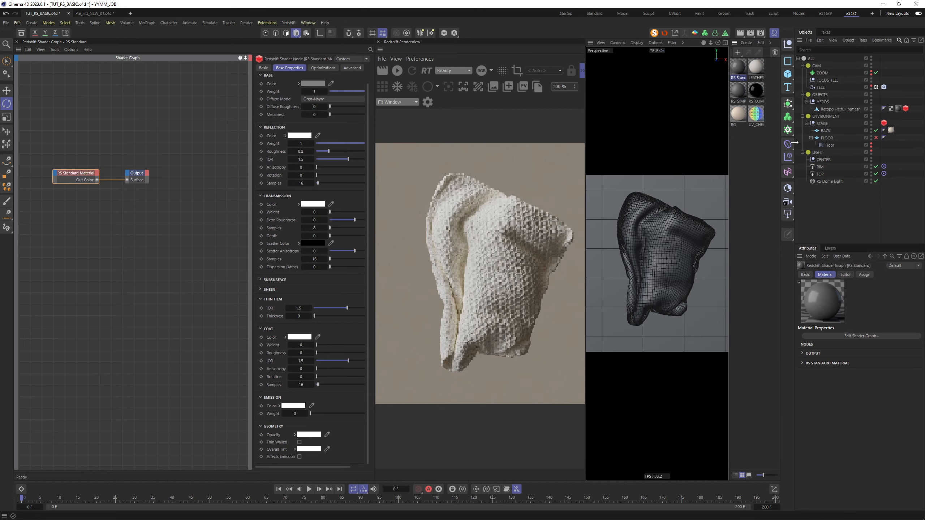
left_click(775, 34)
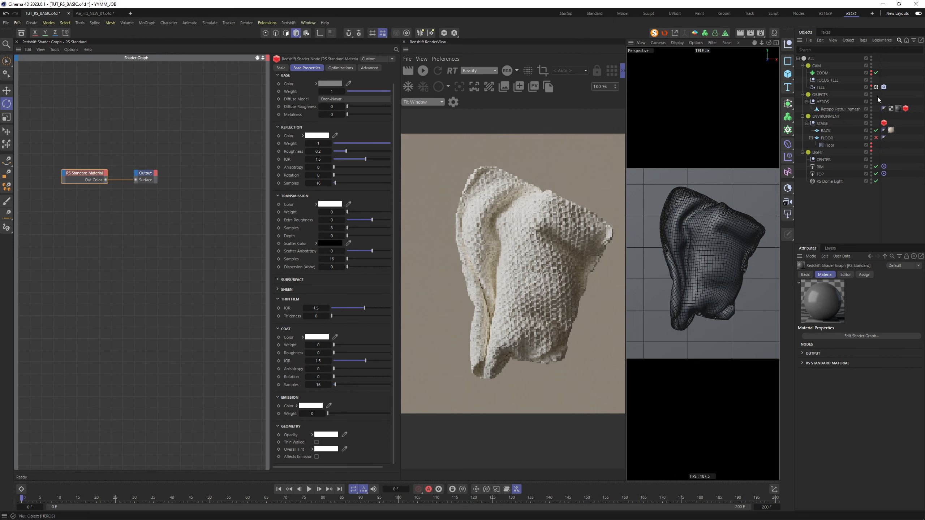
- Delete the ZOOM and FOCUS_TELE objects from the CAM group, and select the TELE camera's Redshift Camera tag
left_click_drag(850, 70, 824, 81)
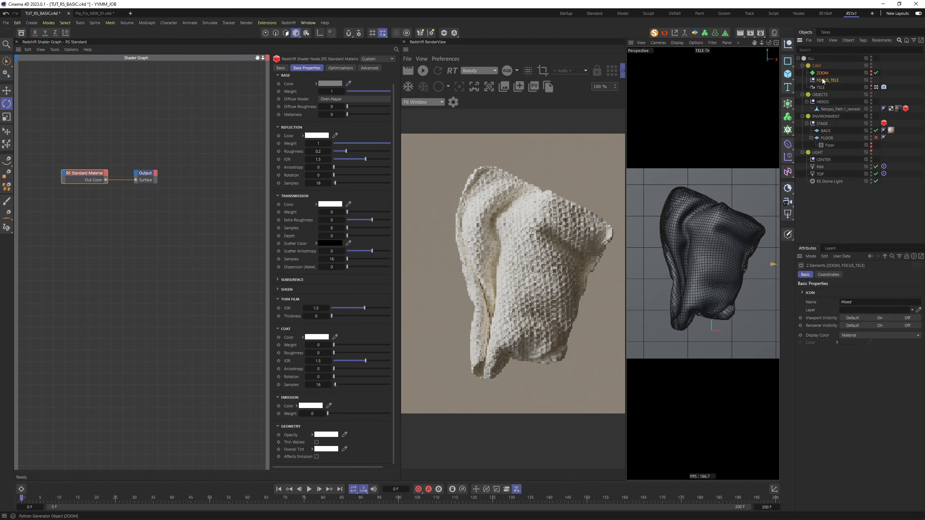
key("Delete")
left_click(884, 73)
- Delete the Redshift tags from the Retopo_Path.1_remesh and STAGE objects, and collapse the LIGHT group
left_click(905, 95)
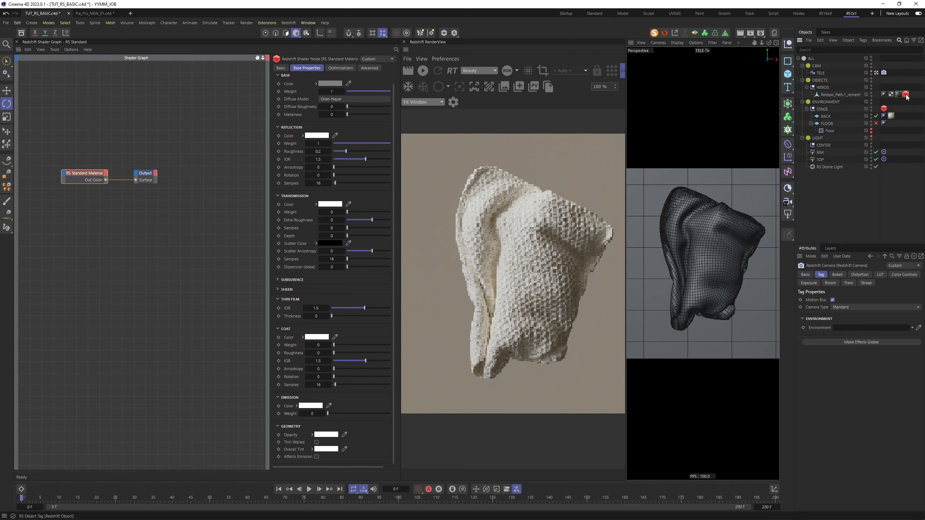
key("Delete")
left_click(885, 109)
key("Delete")
left_click_drag(841, 190, 821, 168)
key("Delete")
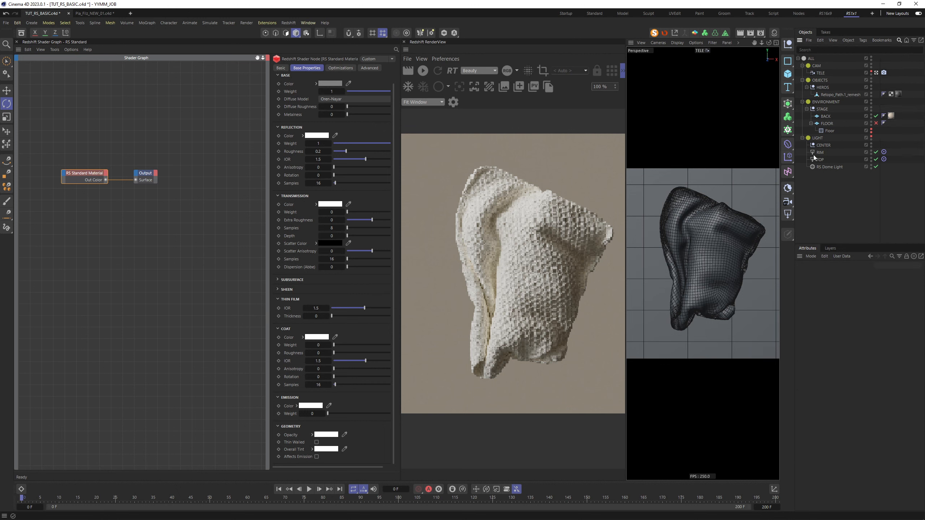
left_click(802, 138)
- Start the interactive preview render in the RenderView and review the available colour channel display options
left_click(426, 72)
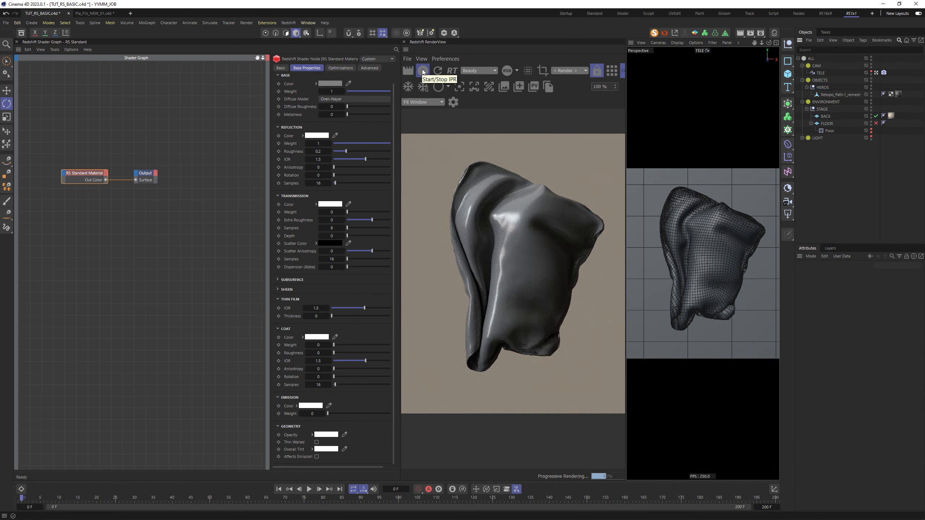
left_click(438, 72)
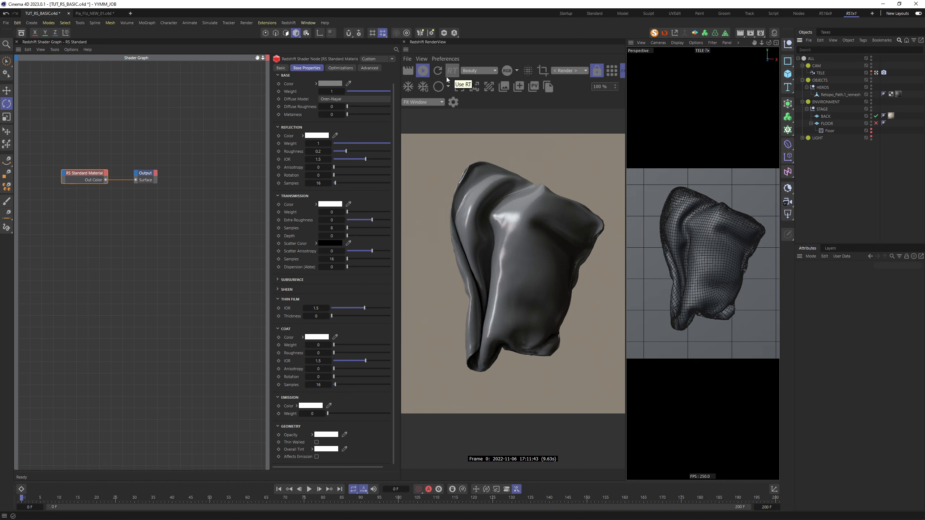
left_click(454, 75)
left_click(517, 72)
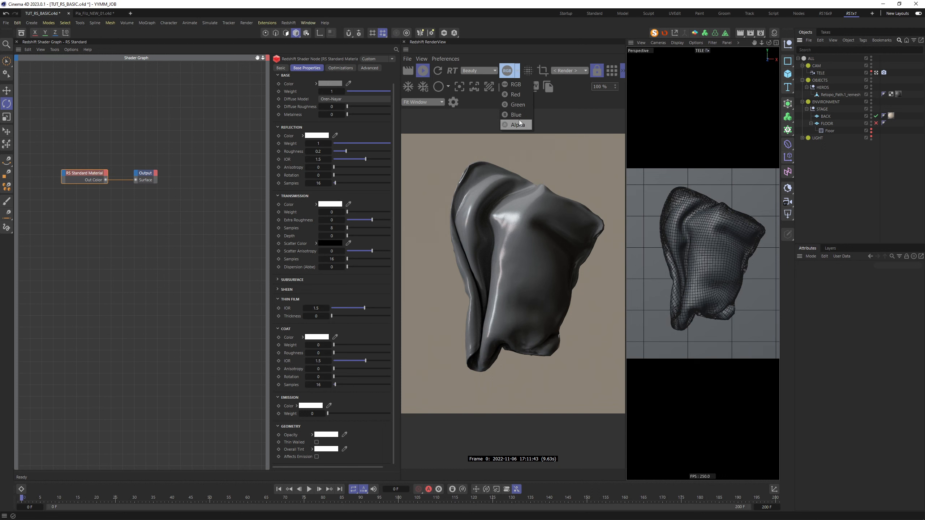
left_click(528, 71)
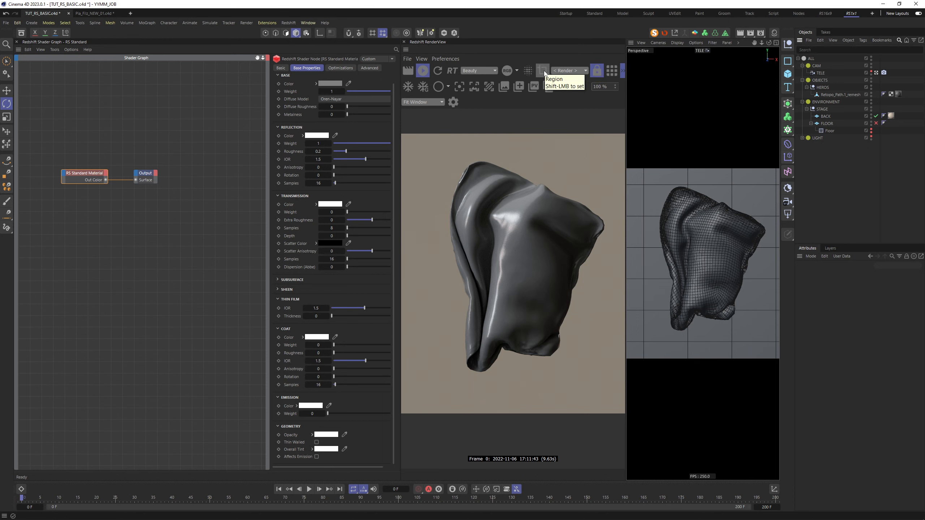
- Enable region rendering and redraw the render region over different parts of the cloth, ending on its upper-left corner
left_click(543, 71)
left_click_drag(487, 207, 441, 159)
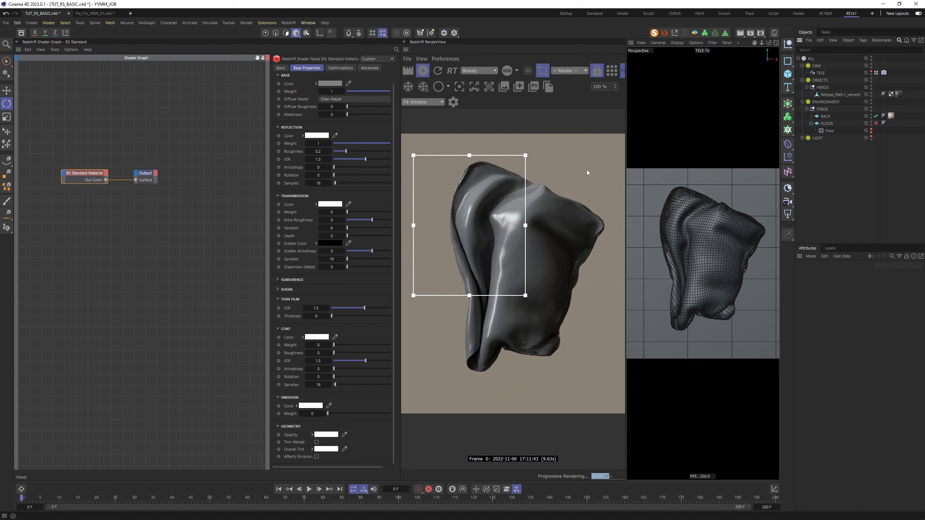
mouse_move(593, 168)
left_mouse_down("shift")
mouse_move(522, 204)
mouse_move(454, 257)
mouse_move(532, 252)
mouse_move(455, 216)
left_mouse_up("shift")
left_click_drag(429, 270, 533, 320)
left_click_drag(597, 183, 528, 248)
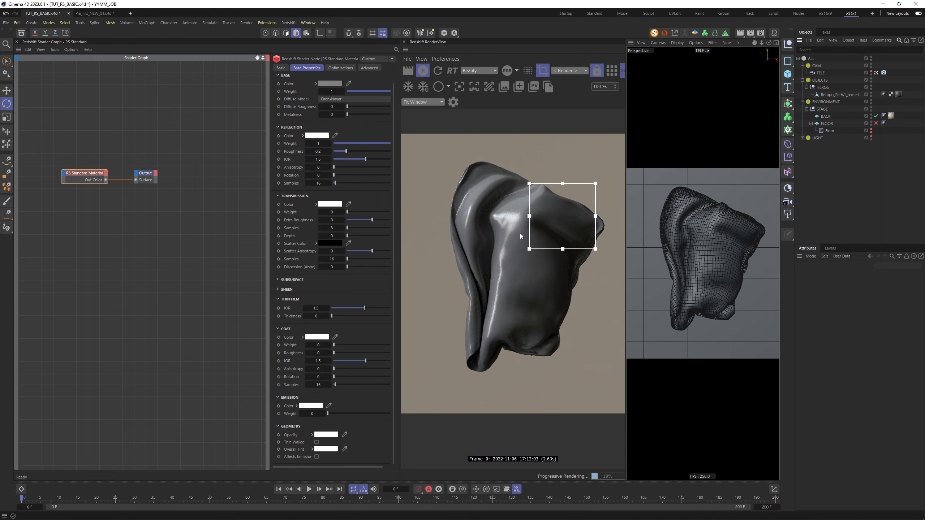
left_click_drag(433, 149, 501, 220)
- Review the cameras available to the RenderView and set its camera to Auto
left_click(569, 70)
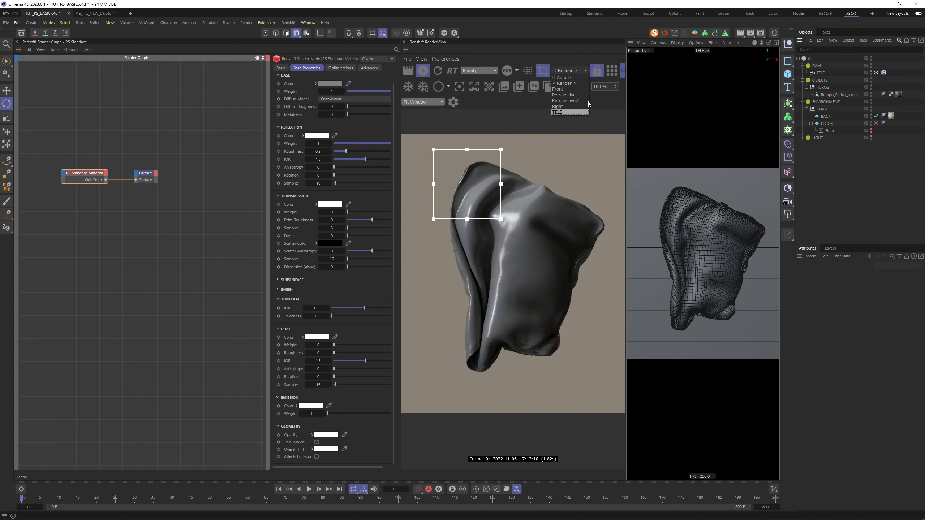
left_click(533, 156)
left_click(572, 71)
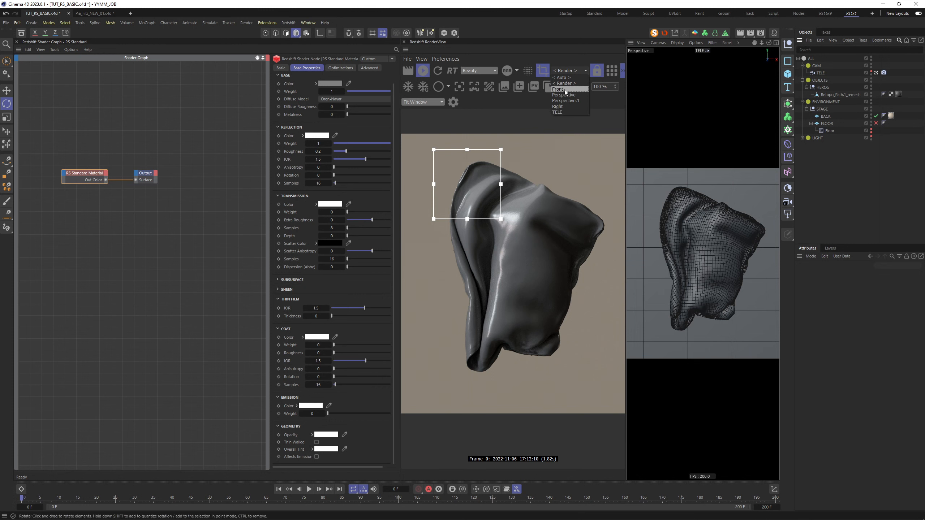
left_click(566, 77)
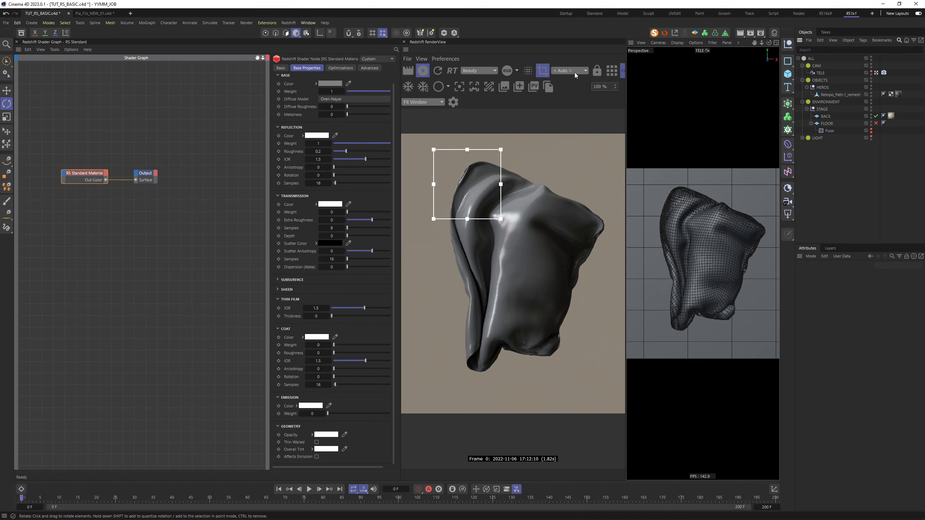
- Switch the RenderView camera to Front and turn off region rendering
left_click(583, 71)
left_click(562, 89)
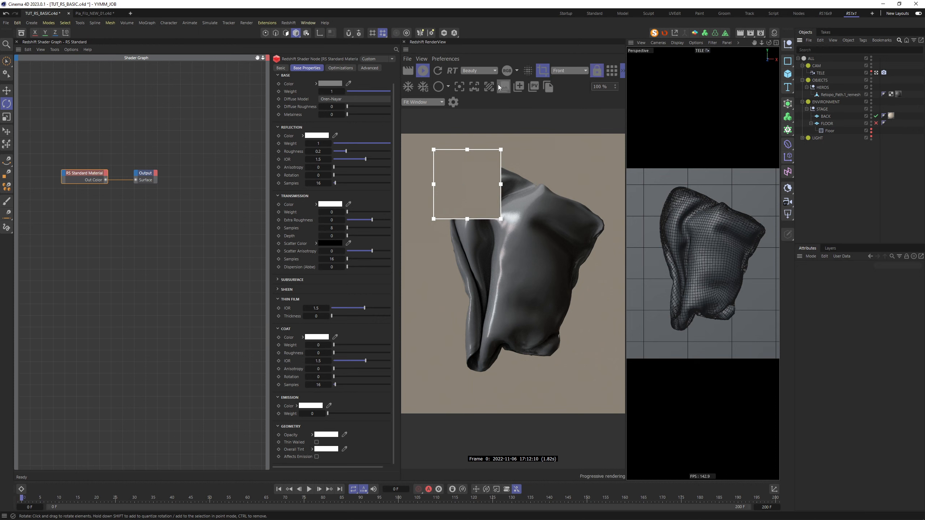
left_click(544, 72)
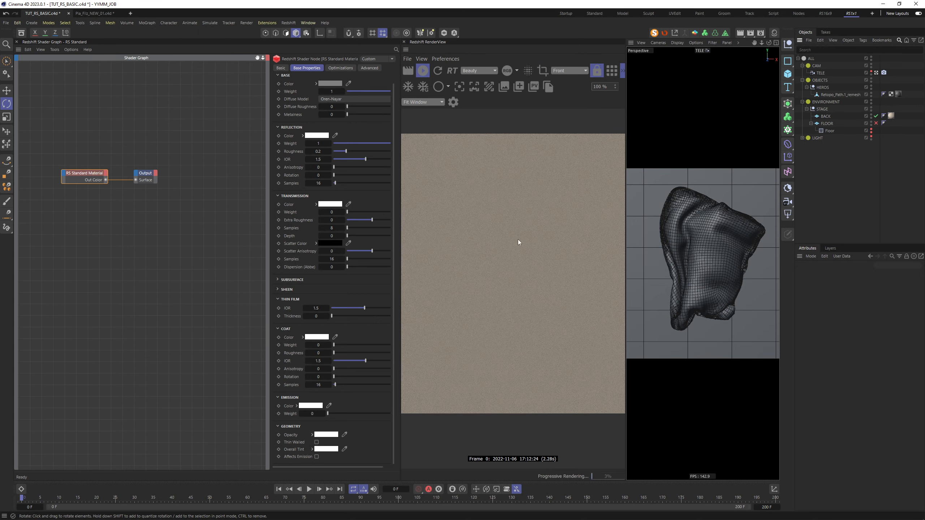
- Render through the Perspective camera and return the RenderView camera to Auto
left_click(582, 71)
left_click(570, 99)
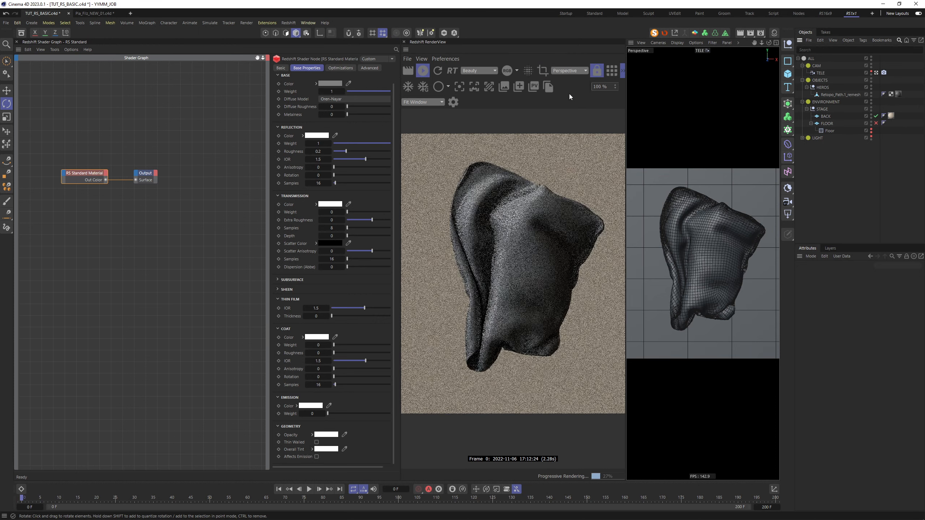
left_click(575, 70)
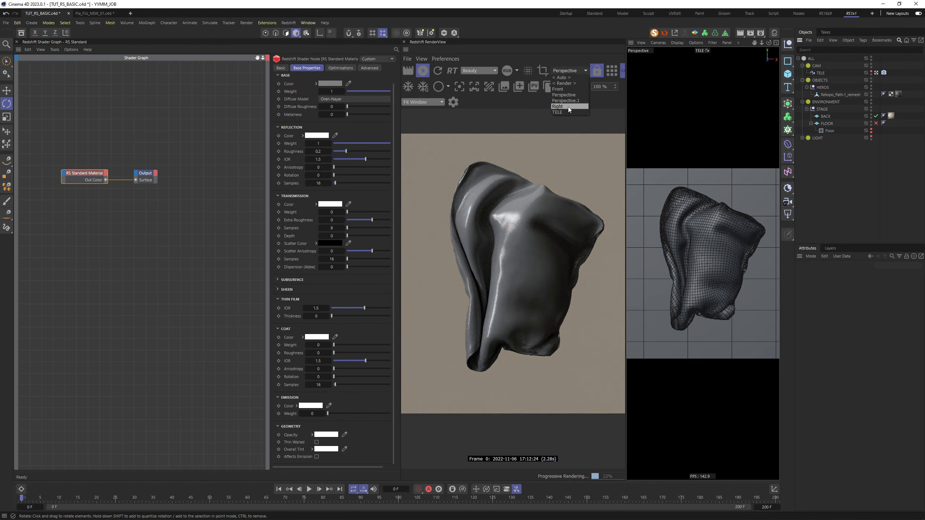
left_click(563, 81)
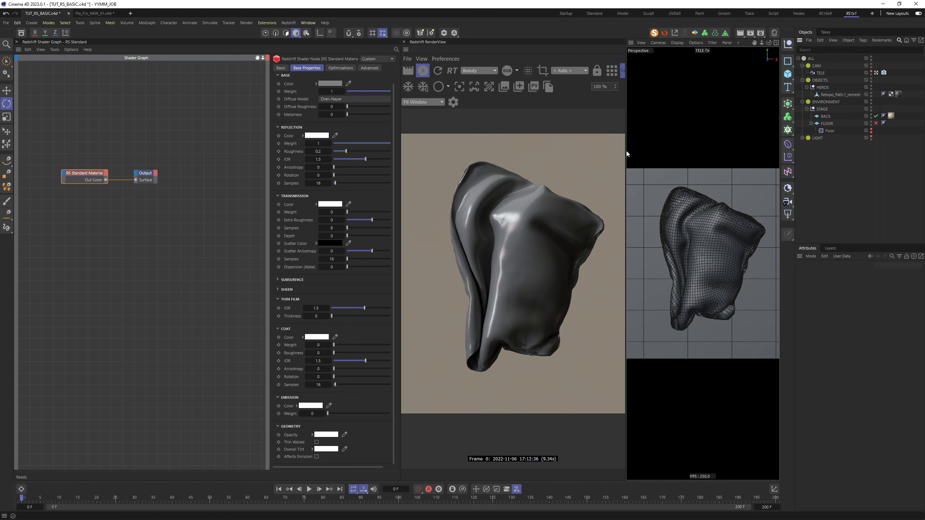
- Widen the viewport area and split it into two perspective views, orbiting and zooming the free one onto the cloth
left_click_drag(627, 154, 563, 153)
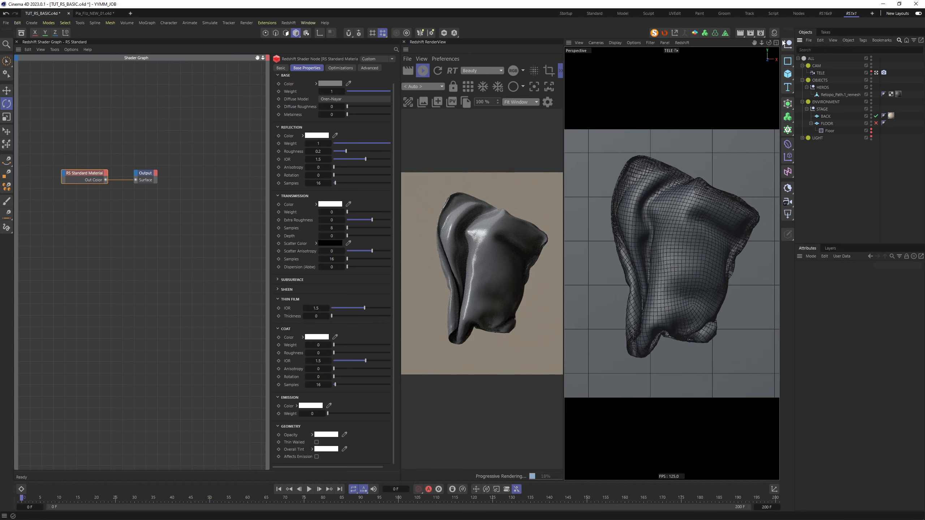
left_click(776, 42)
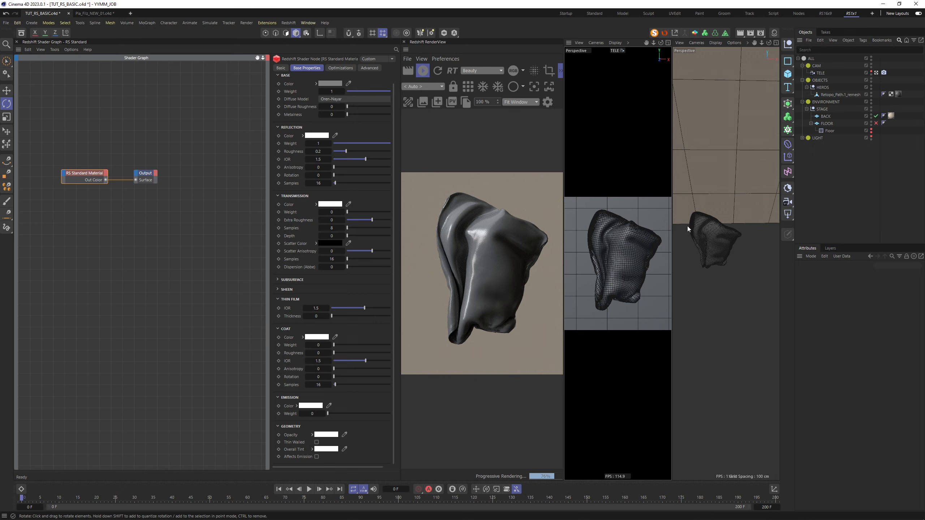
left_click_drag(716, 236, 733, 233, "alt")
scroll(724, 230, "up", 6)
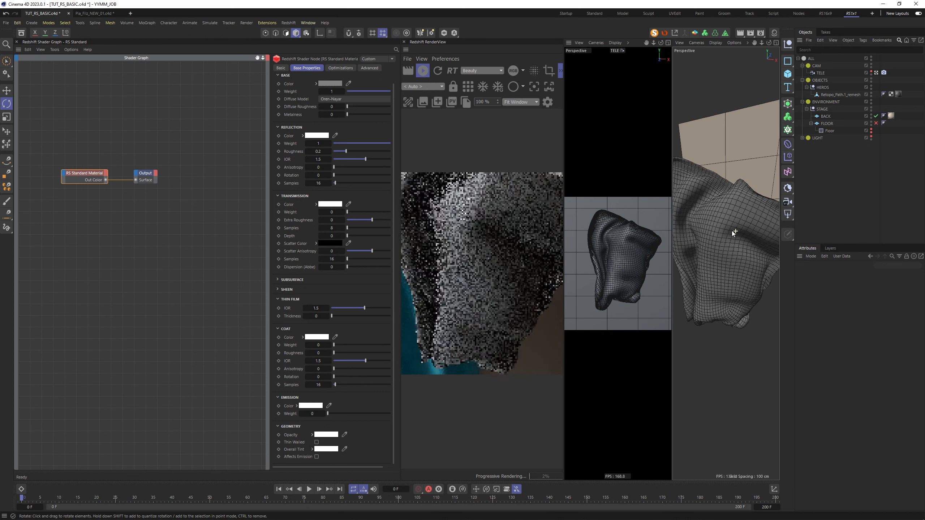
- Lock the RenderView to the Render camera and orbit the free perspective view around the cloth
left_click(435, 86)
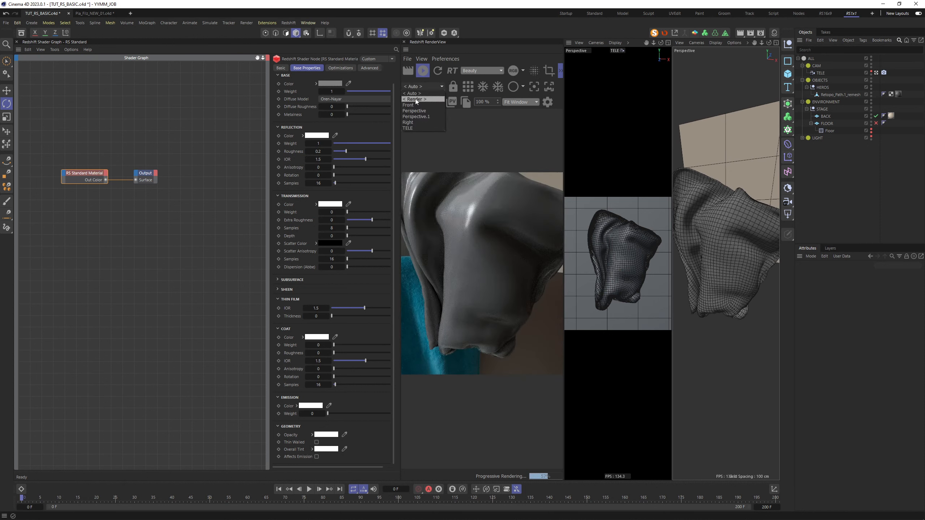
left_click(417, 99)
left_click_drag(750, 226, 721, 229, "alt")
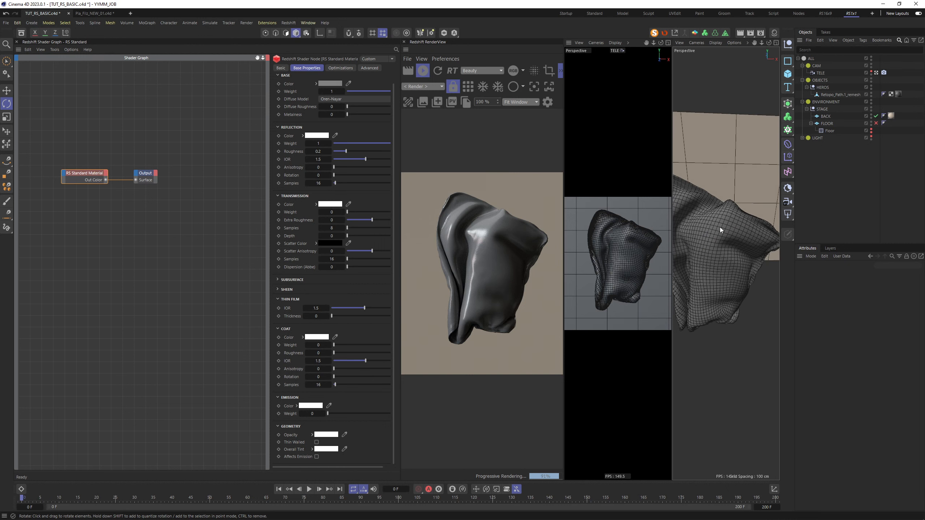
- Maximize the free perspective view, orbit and zoom it around the cloth, and restore the two-view layout
left_click(776, 42)
mouse_move(640, 239)
right_mouse_down("alt")
mouse_move(651, 240)
mouse_move(635, 237)
right_mouse_up("alt")
left_click_drag(665, 215, 704, 150, "alt")
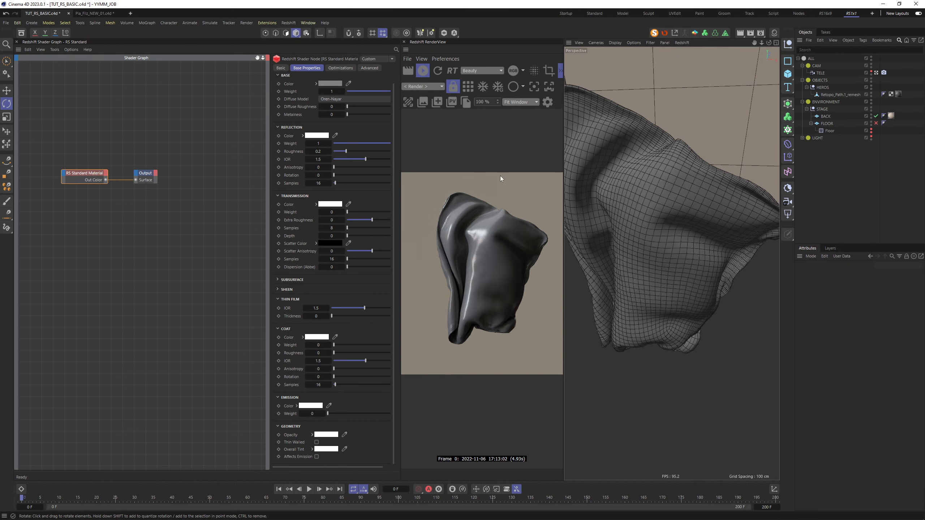
left_click(775, 43)
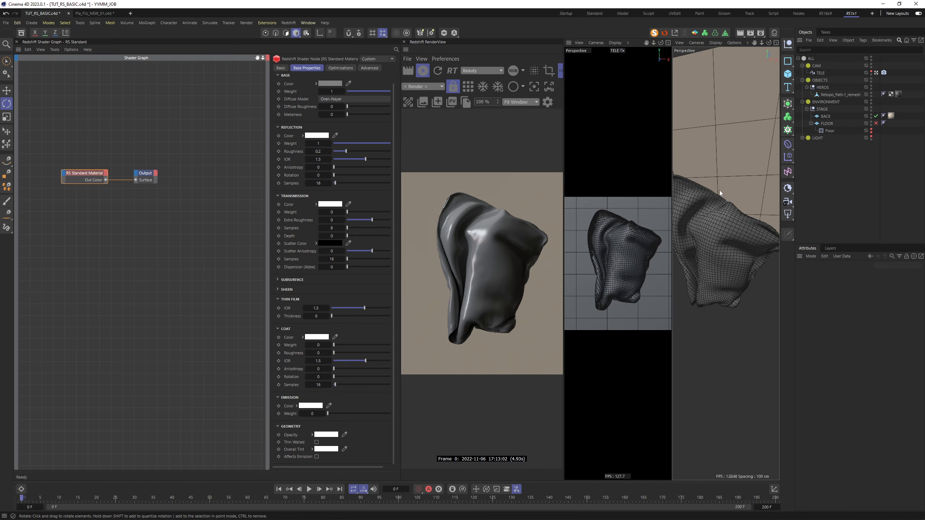
- Maximize the TELE camera view, widen the RenderView on both sides, and orbit the camera slightly around the cloth
left_click(668, 43)
left_click_drag(563, 118, 623, 119)
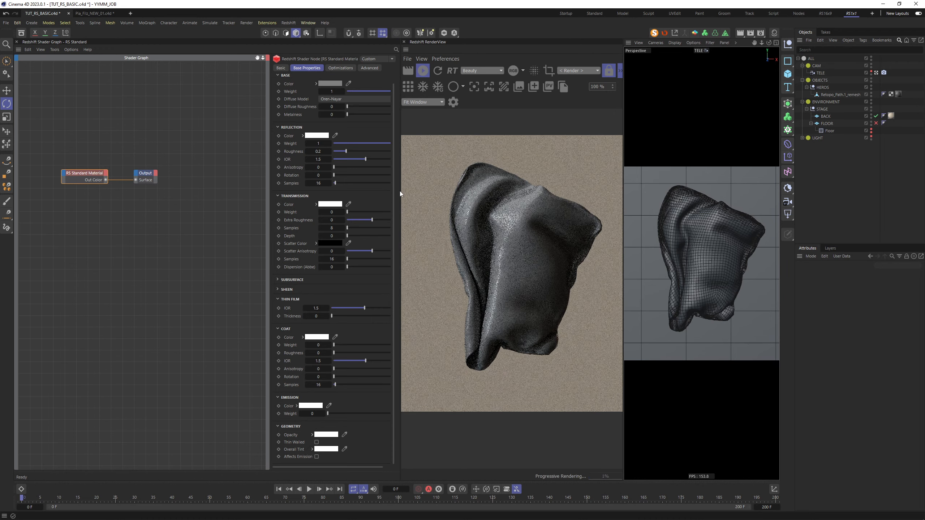
left_click_drag(400, 197, 316, 197)
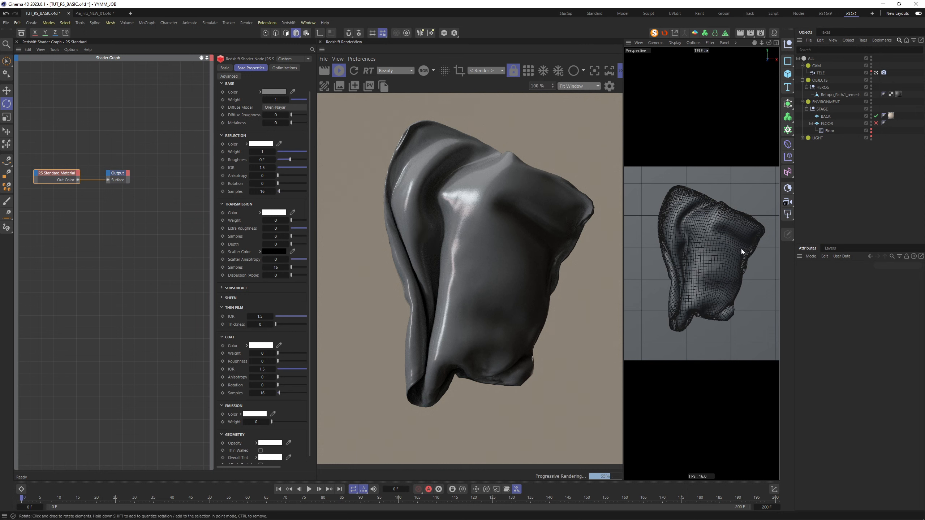
left_click_drag(710, 245, 752, 236, "alt")
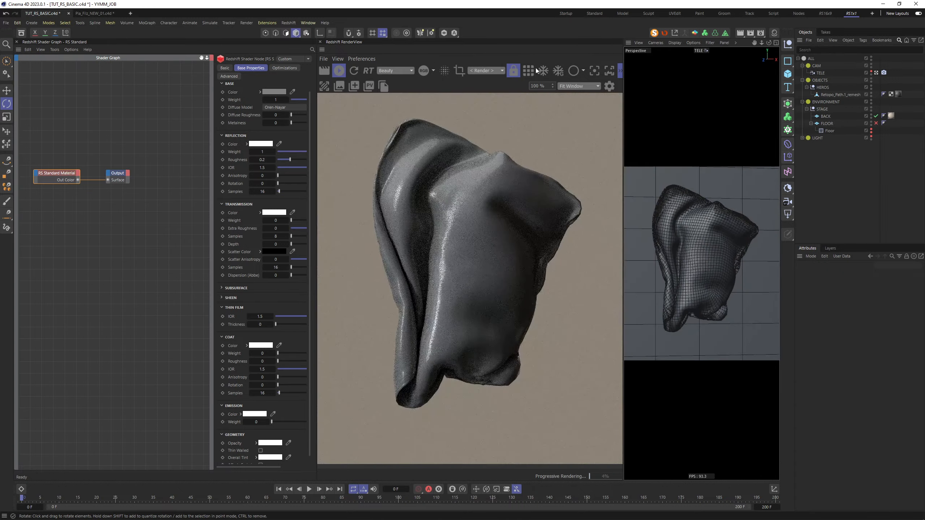
- Try bucket rendering in the RenderView and set the frame range in the render settings to Current Frame
left_click(530, 74)
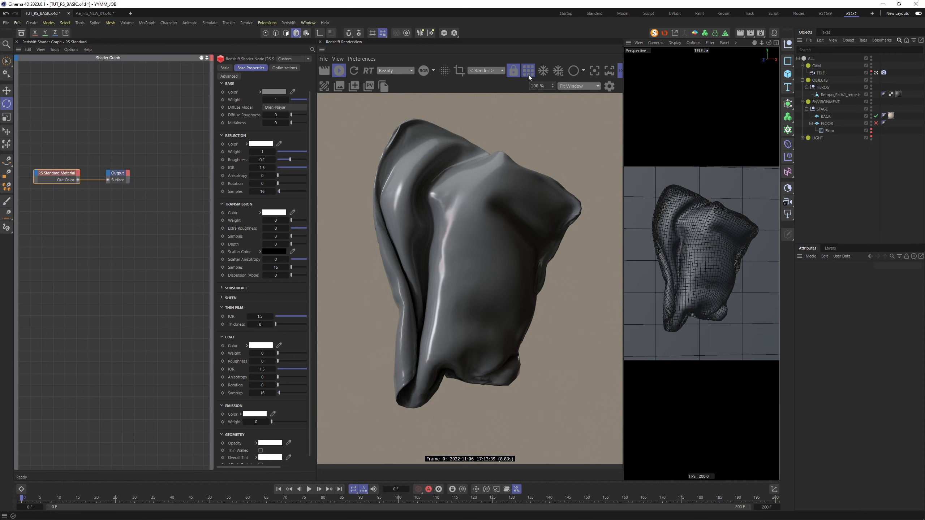
left_click(760, 34)
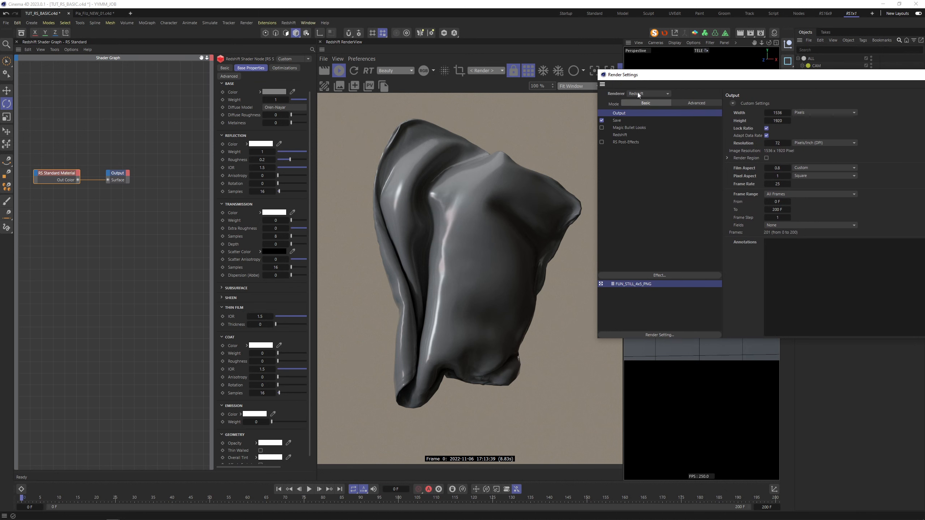
left_click(642, 93)
left_click(825, 194)
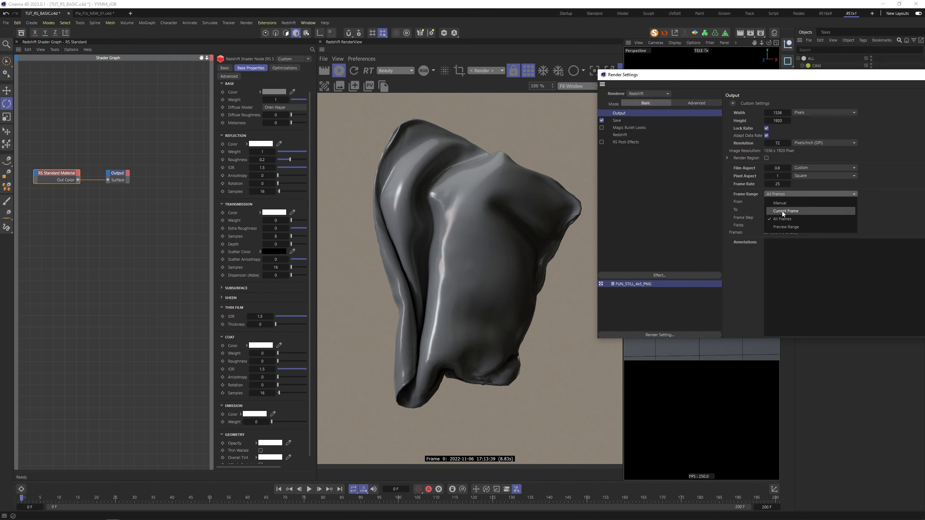
left_click(782, 211)
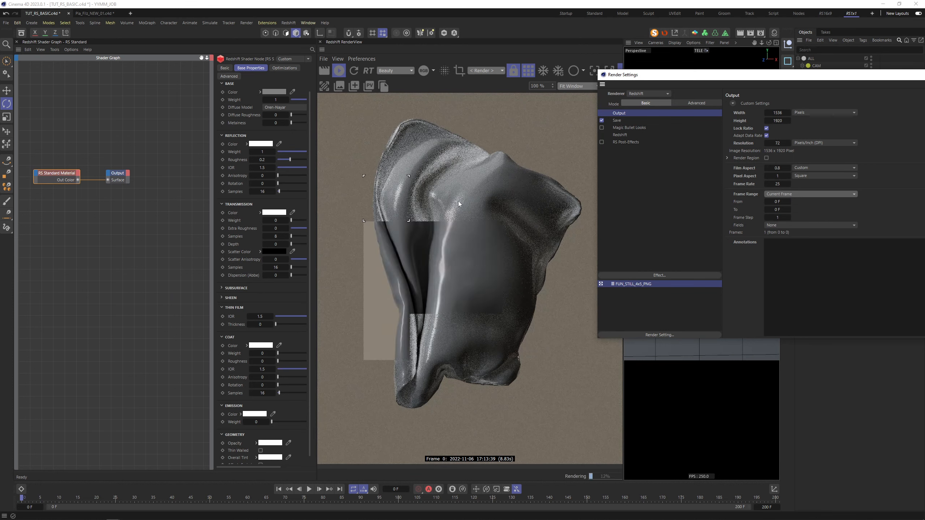
left_click(531, 73)
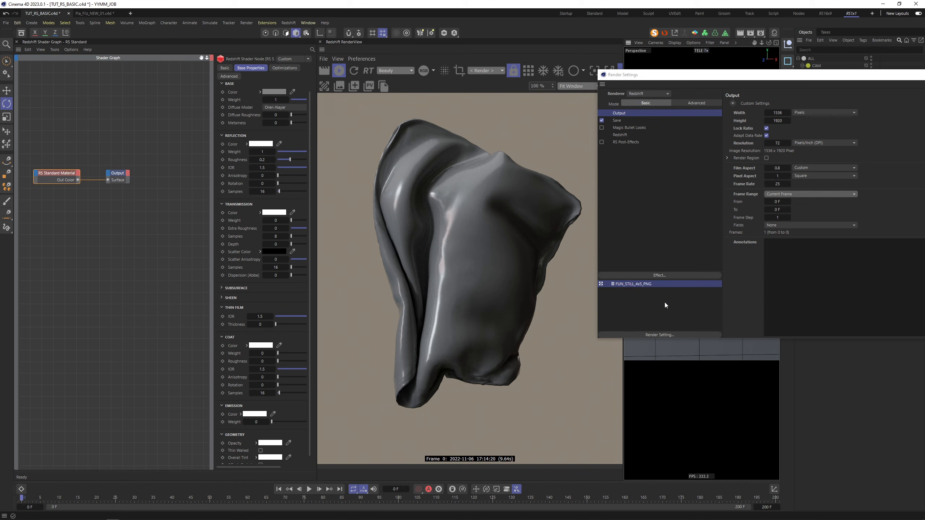
- Review the render's Save options and the Redshift render settings in both Basic and Advanced mode
left_click(617, 121)
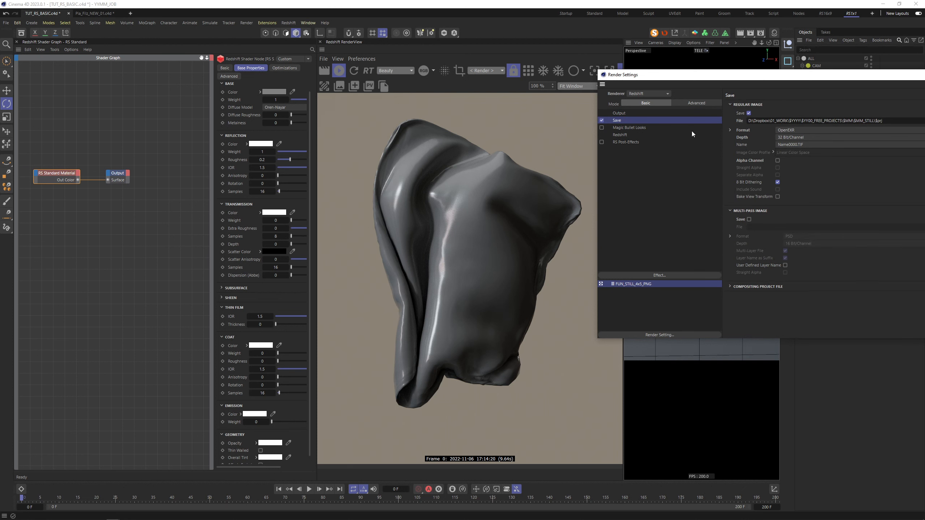
left_click_drag(713, 80, 688, 88)
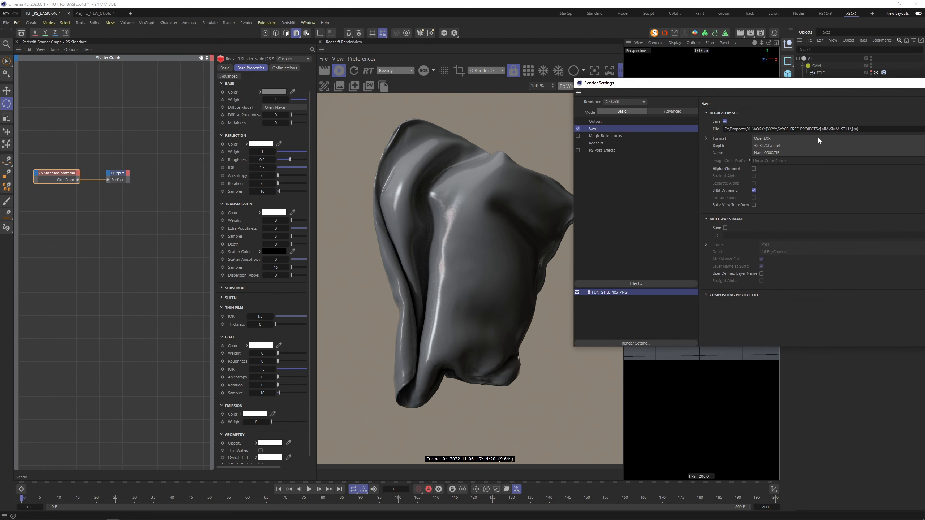
left_click(598, 142)
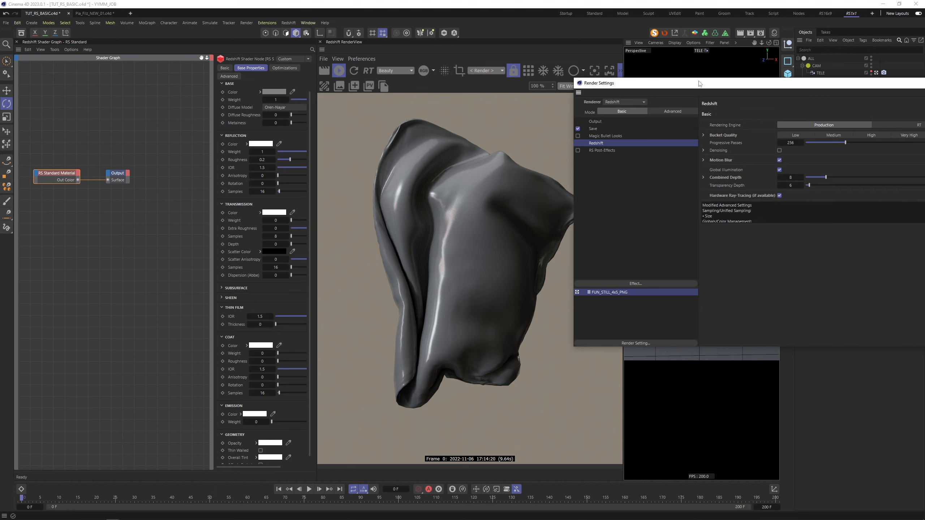
left_click_drag(698, 83, 659, 106)
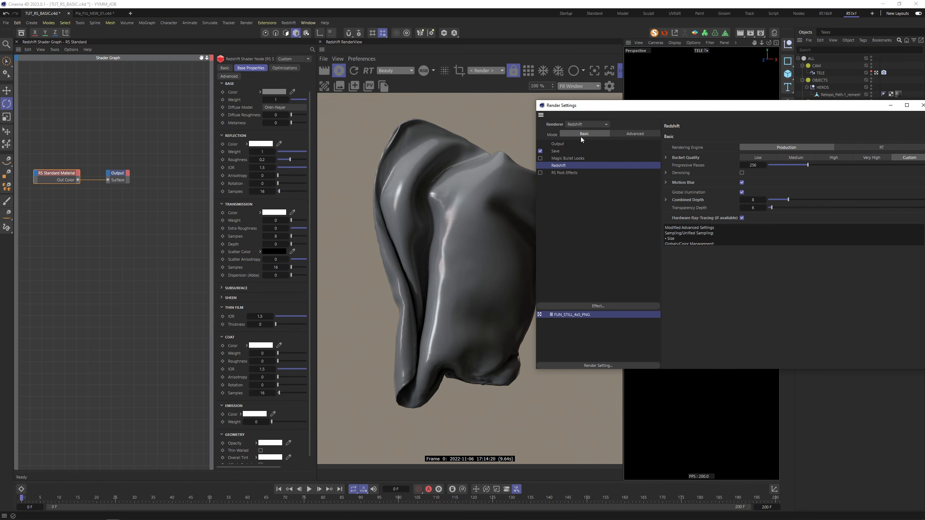
left_click_drag(581, 138, 507, 148)
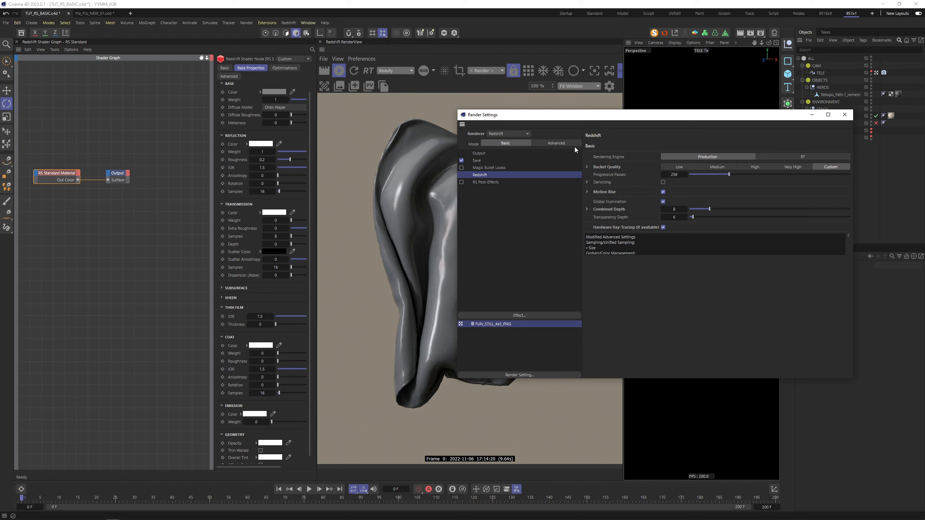
left_click(551, 142)
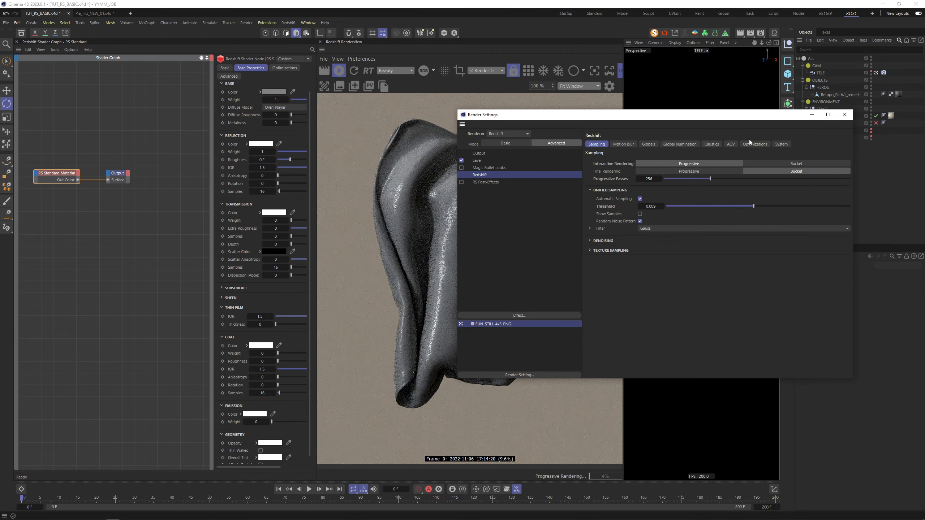
left_click(510, 143)
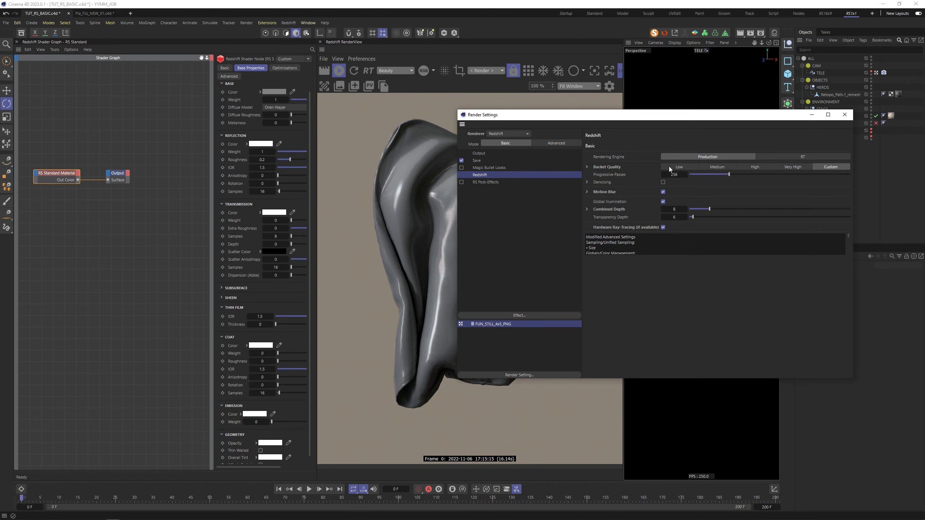
- Try the High bucket quality, inspect its threshold, and set the bucket quality to Medium
left_click(755, 168)
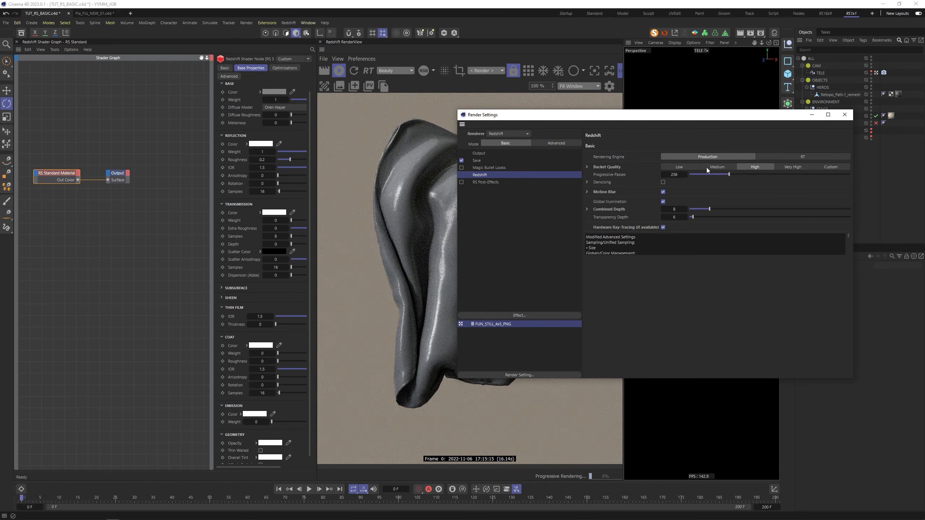
left_click(587, 167)
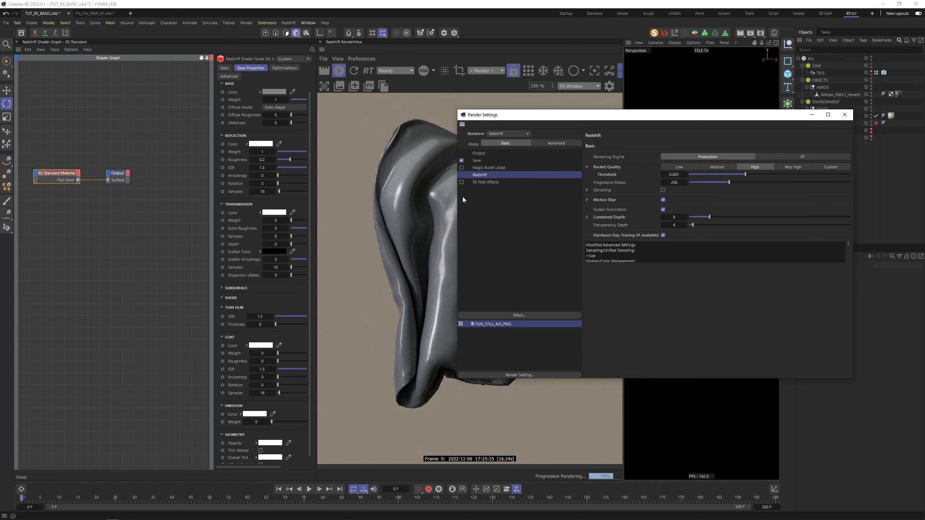
left_click(717, 167)
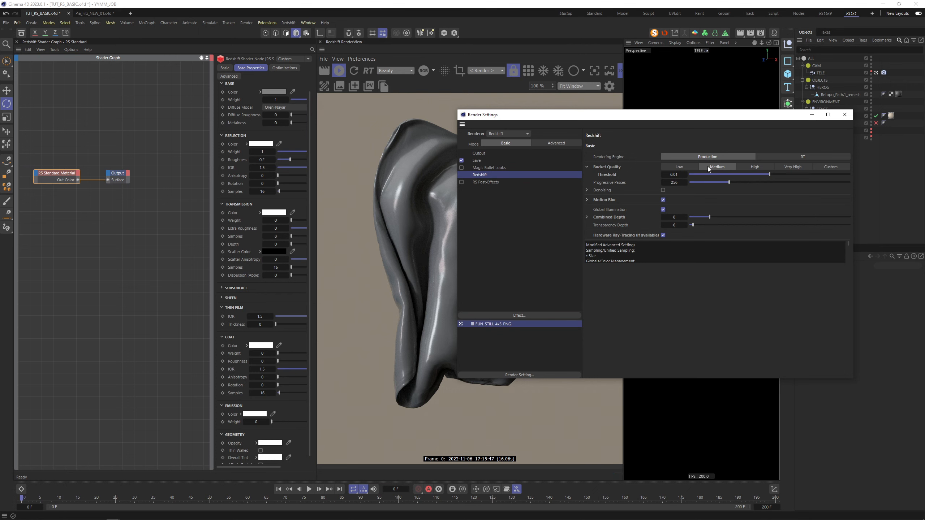
left_click(587, 167)
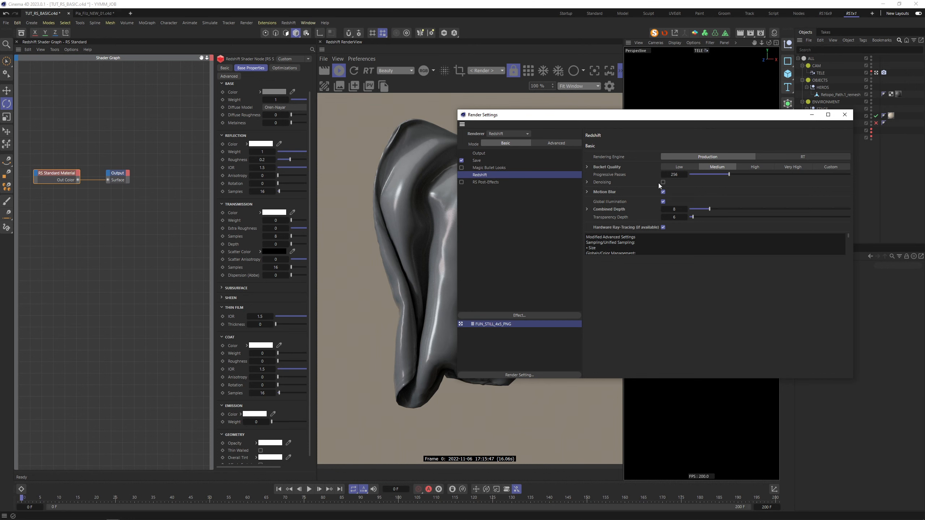
- Expand the Motion Blur settings and move the Render Settings window clear of the viewport
left_click(587, 191)
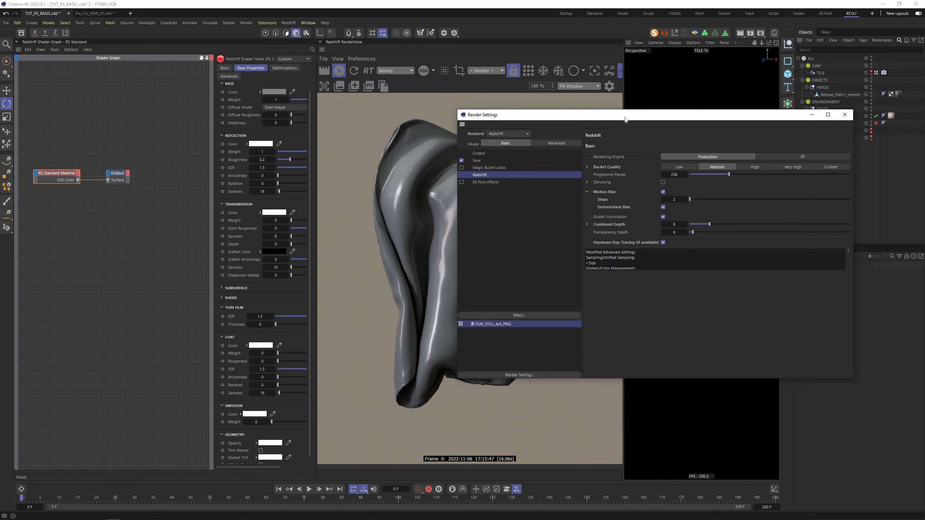
left_click_drag(625, 120, 257, 174)
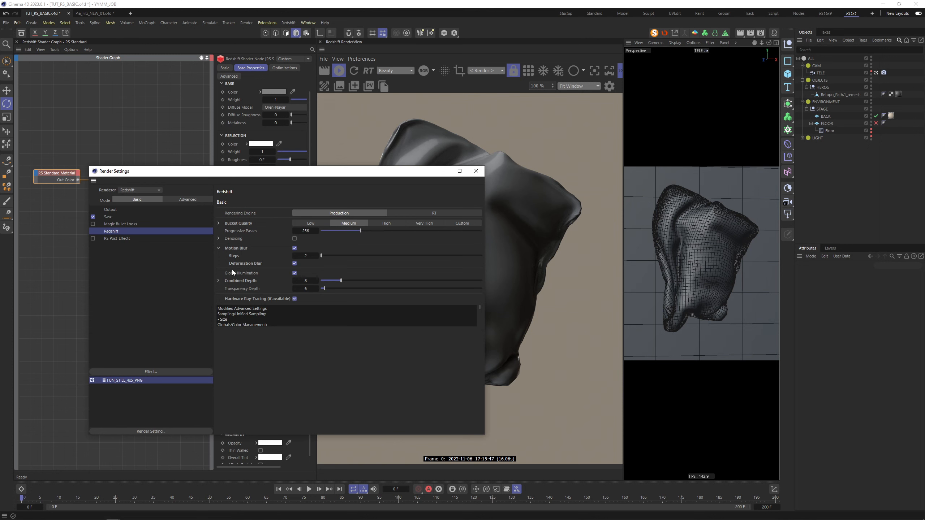
left_click_drag(371, 176, 332, 163)
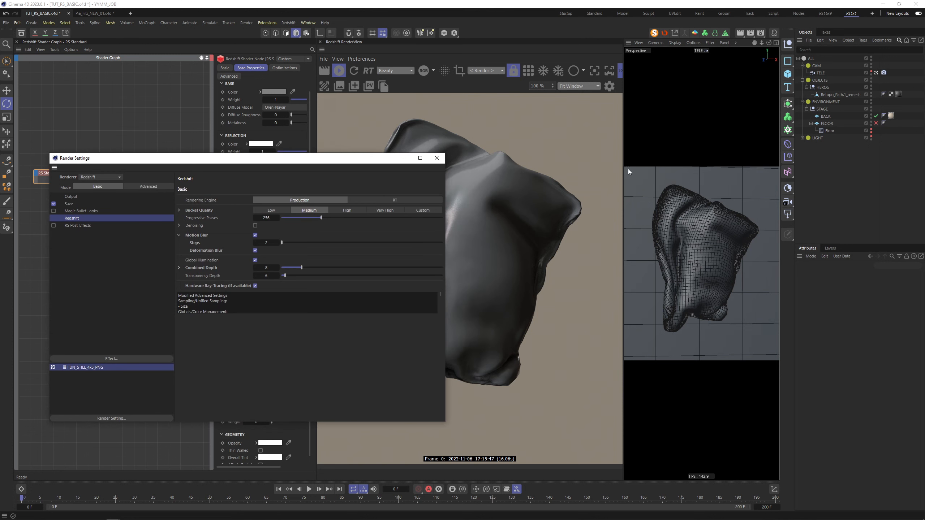
- Stop the live render and move the cloth mesh slightly in the camera view
left_click(834, 95)
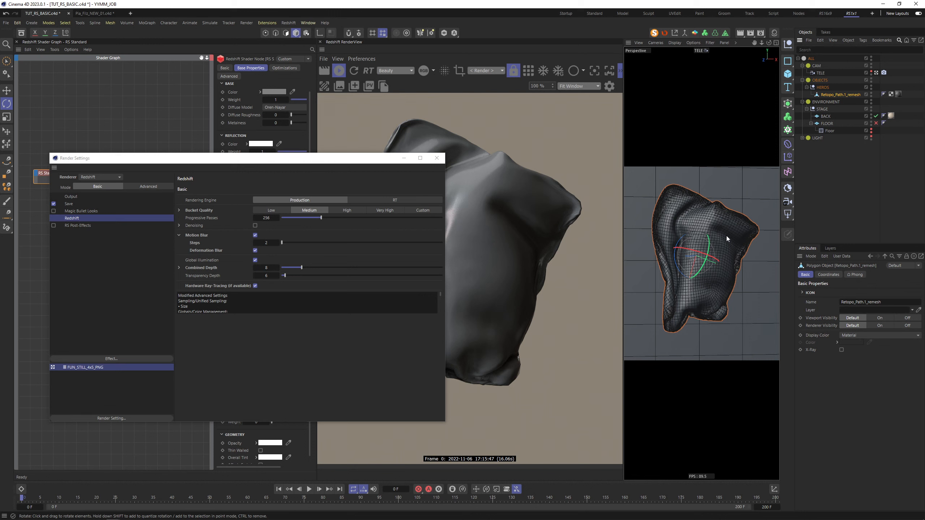
left_click(339, 71)
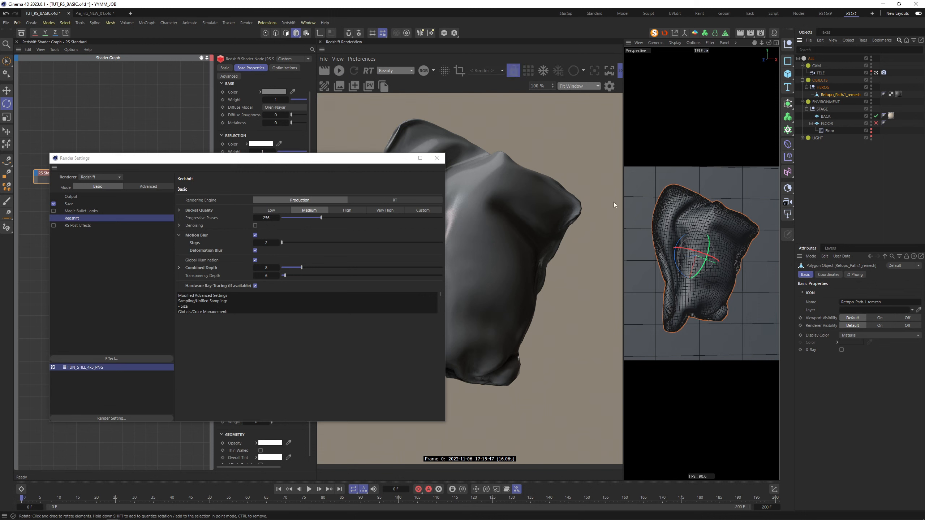
key("e")
mouse_move(703, 225)
left_mouse_down()
mouse_move(720, 302)
mouse_move(651, 191)
mouse_move(723, 239)
mouse_move(730, 192)
mouse_move(654, 213)
mouse_move(826, 204)
mouse_move(695, 220)
mouse_move(713, 215)
left_mouse_up()
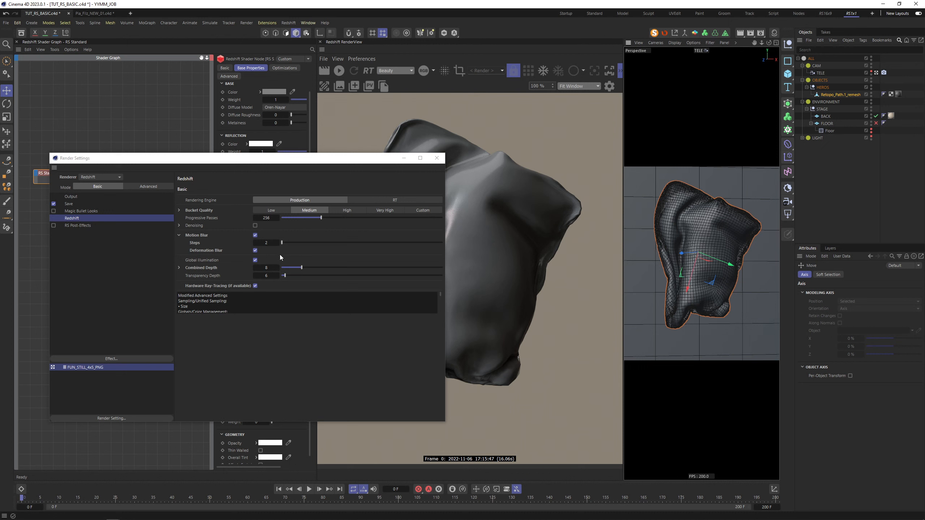
- Examine the Deformation Blur, motion blur Steps and Global Illumination settings
left_click(255, 251)
left_click(267, 245)
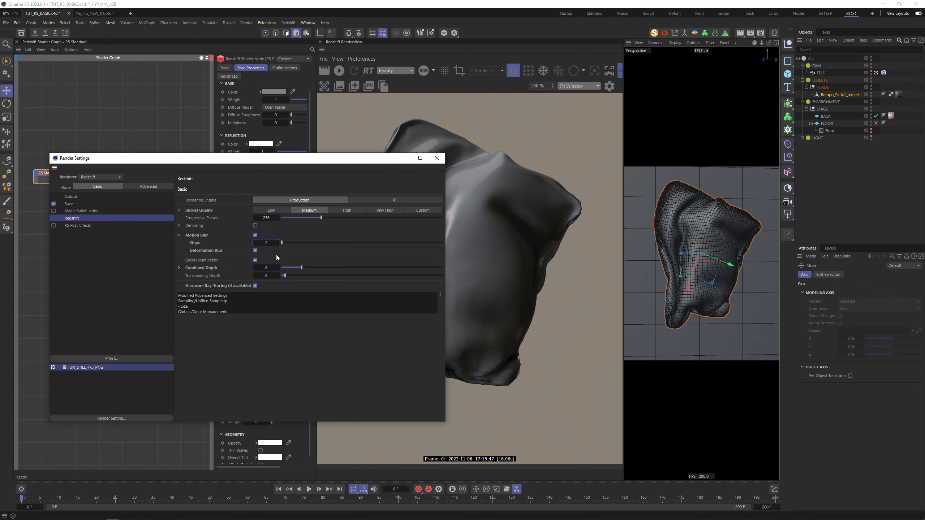
left_click(194, 260)
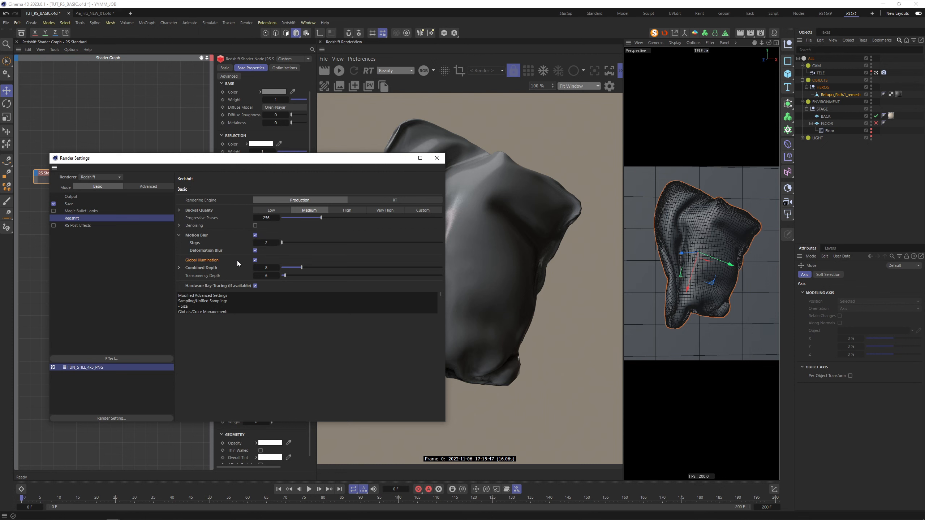
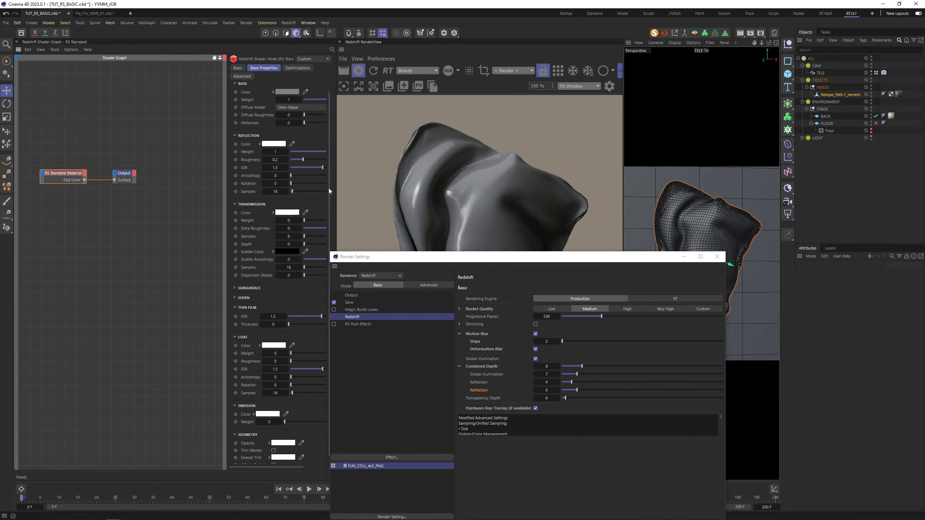
- Widen the shader node's parameter area and raise the cloth material's Transmission Weight to 1
left_click_drag(332, 189, 403, 199)
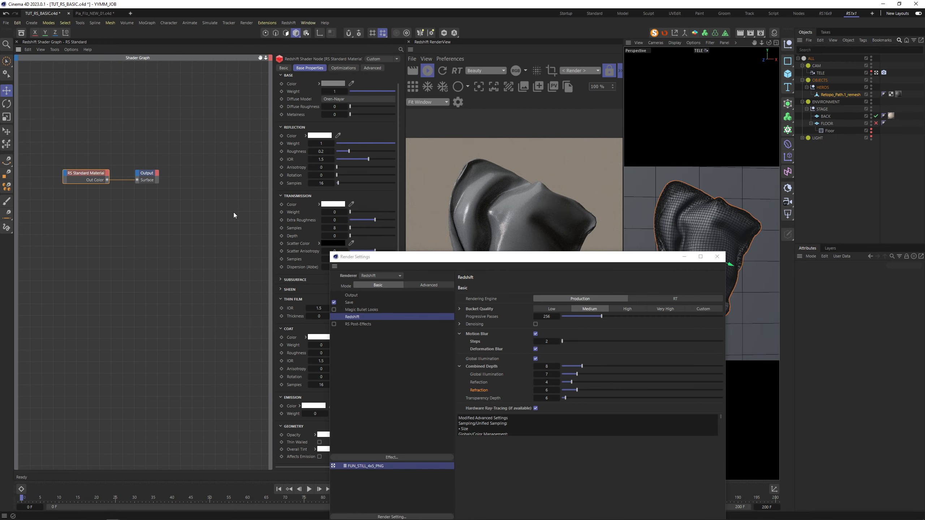
left_click_drag(274, 213, 215, 216)
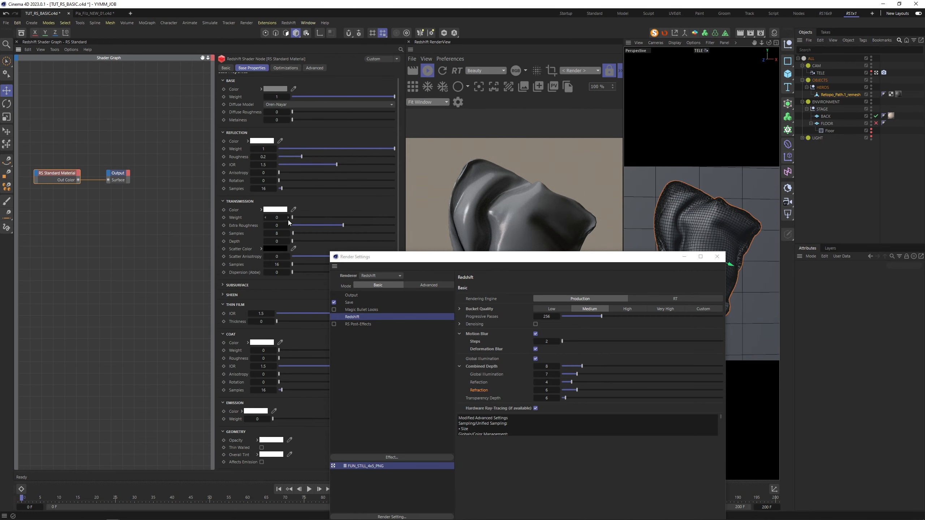
left_click_drag(292, 217, 499, 211)
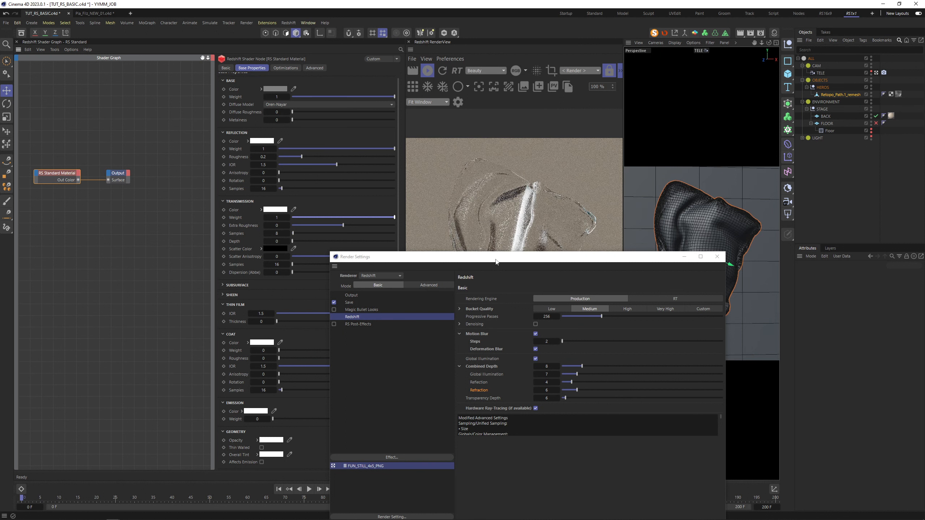
- Move the Render Settings window off the RenderView and set the Refraction depth to 1
left_click_drag(495, 261, 188, 111)
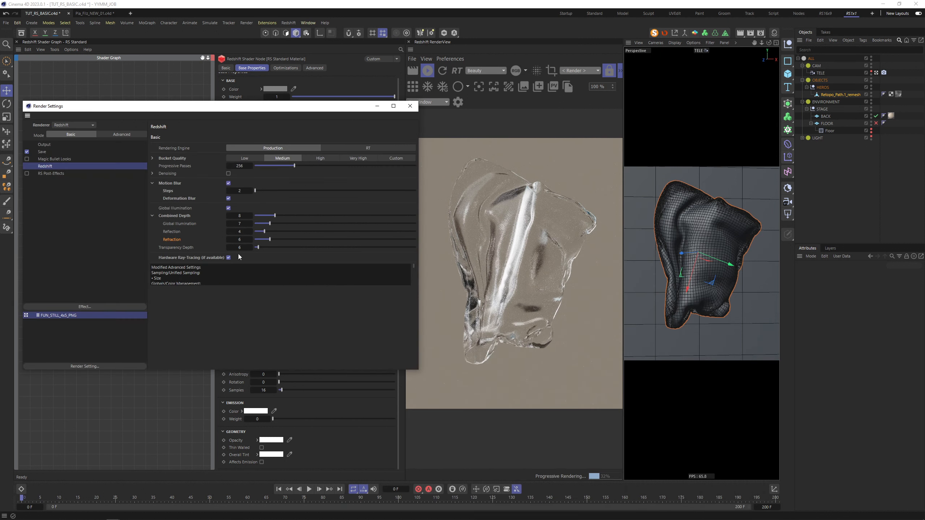
double_click(240, 240)
type("1")
key("Return")
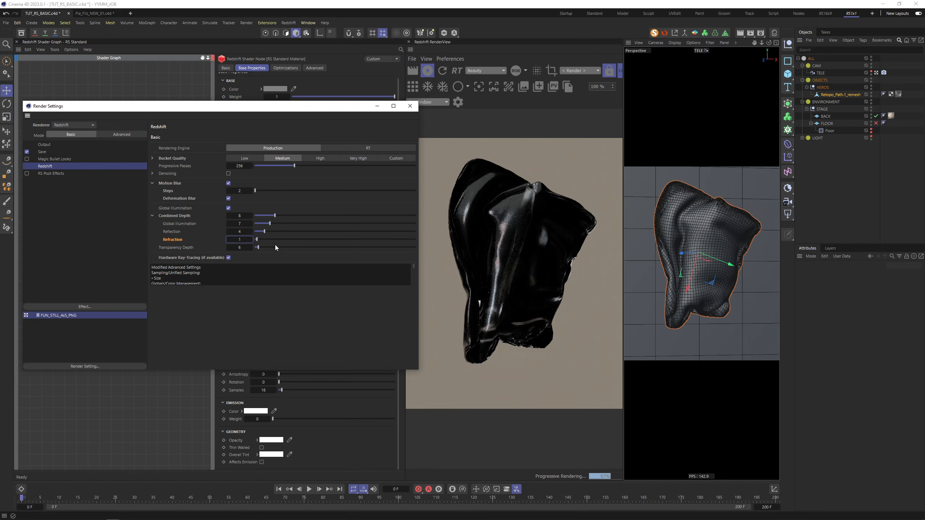
- Raise the Refraction depth to 2, 5 and 15 in turn to compare the transparent cloth's render
left_click_drag(242, 242, 245, 240)
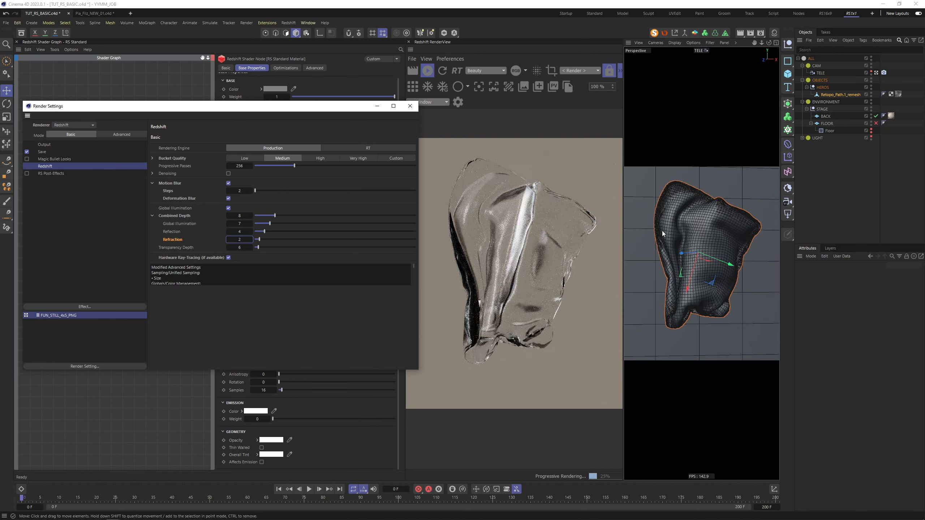
left_click_drag(238, 236, 242, 241)
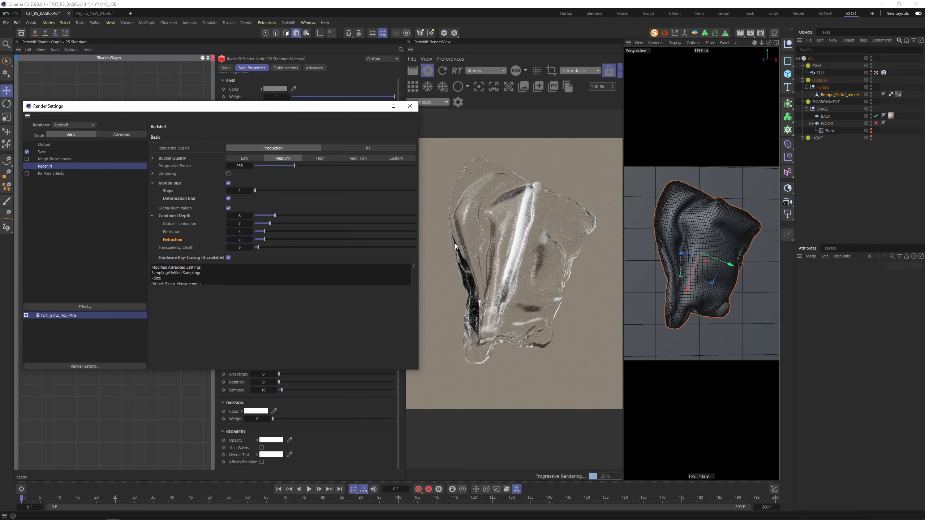
key("Return")
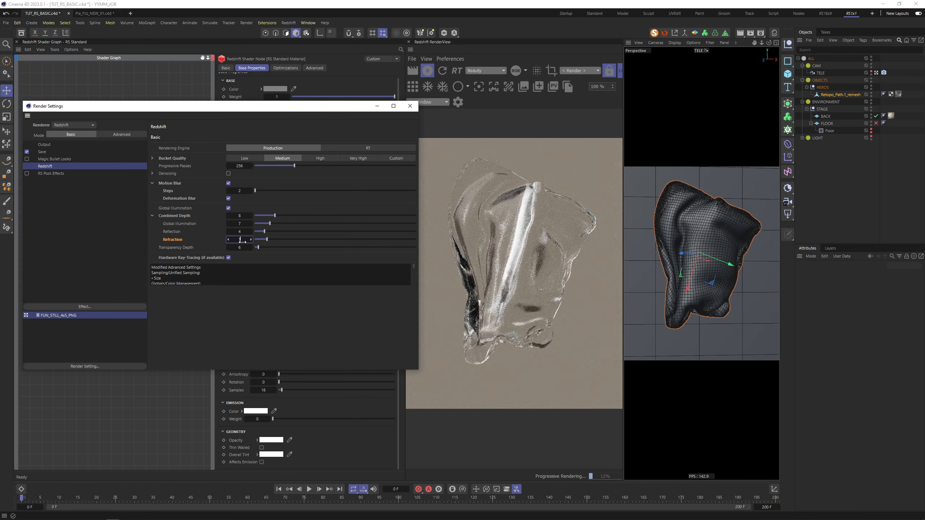
type("15")
key("Return")
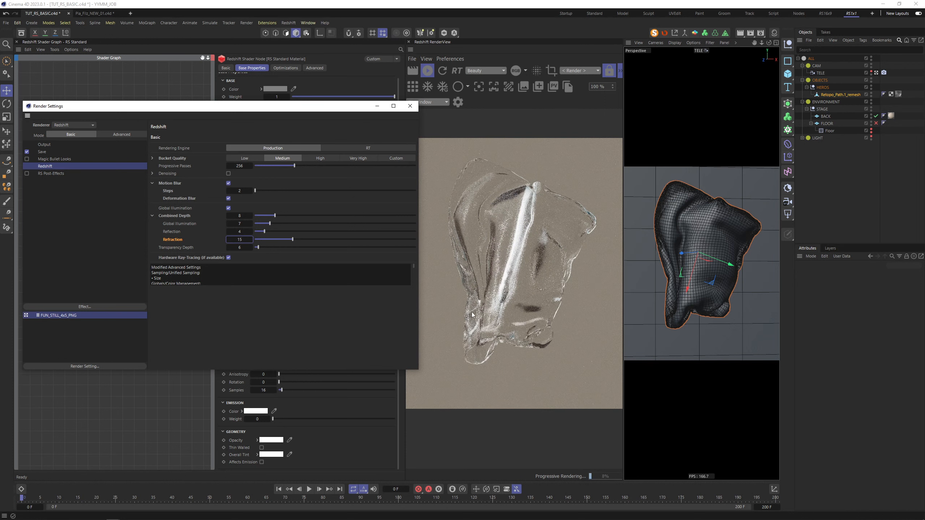
- Lower the Refraction depth through 12 and 11 to 9 and set the Combined Depth to 9
double_click(239, 240)
type("12")
key("Return")
double_click(239, 240)
type("11")
key("Return")
double_click(247, 241)
type("9")
key("Return")
left_click_drag(241, 240, 244, 215)
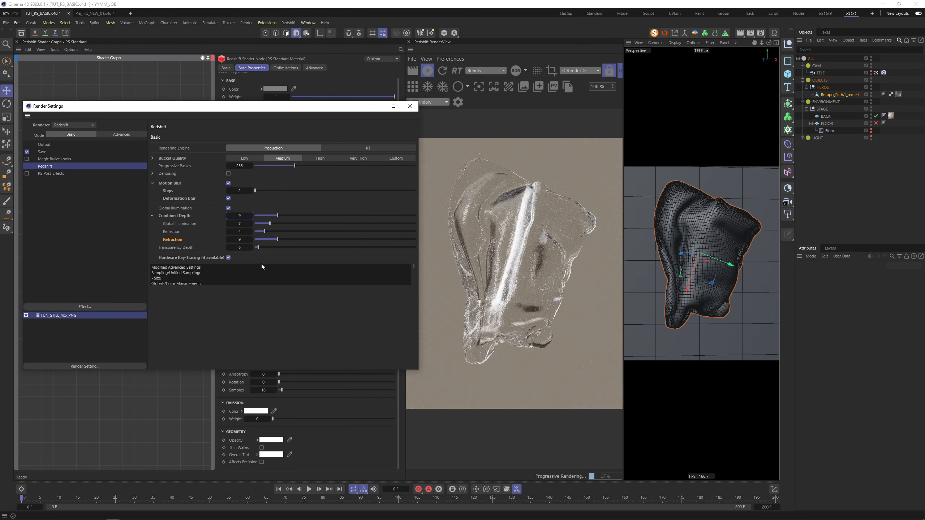
- Try a Refraction depth of 6 and settle on 8
left_click(239, 241)
type("6")
key("Return")
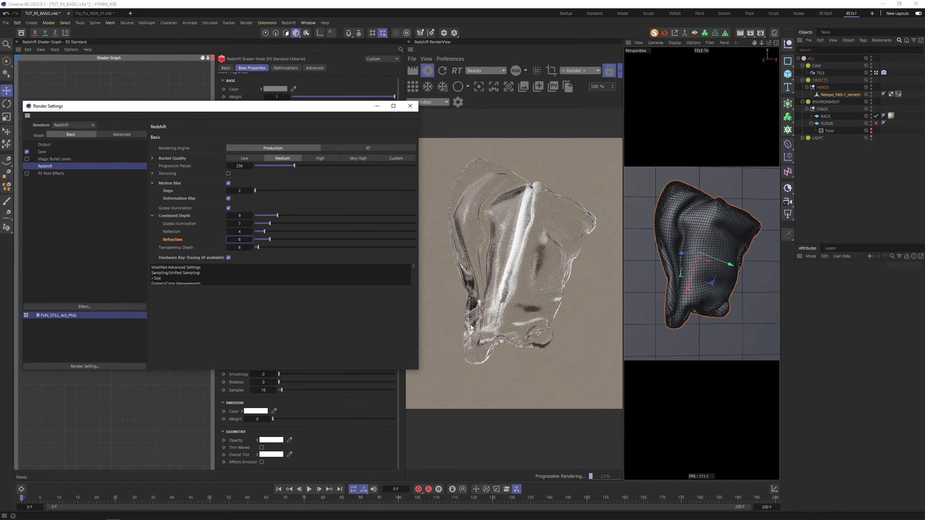
left_click(239, 243)
type("8")
key("Return")
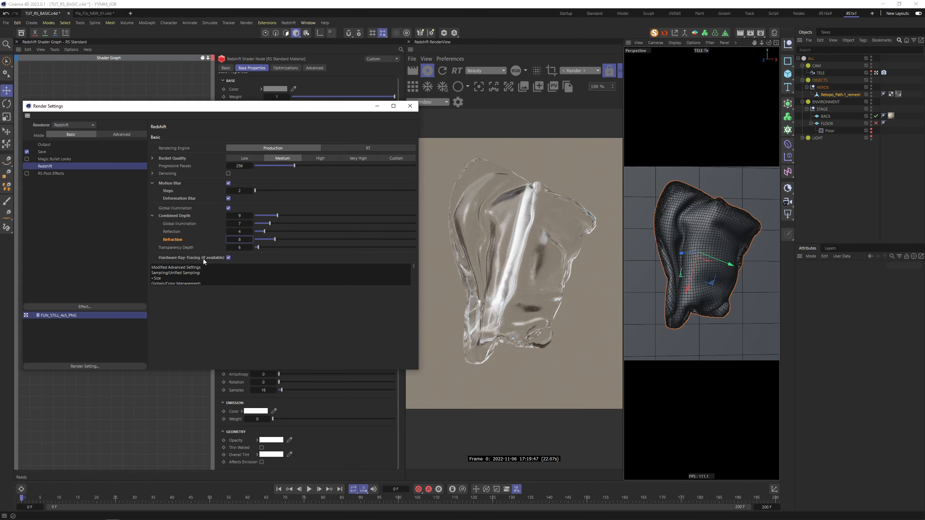
- Disable Hardware Ray-Tracing to test the render at frame 18, and enable it again
left_click(228, 257)
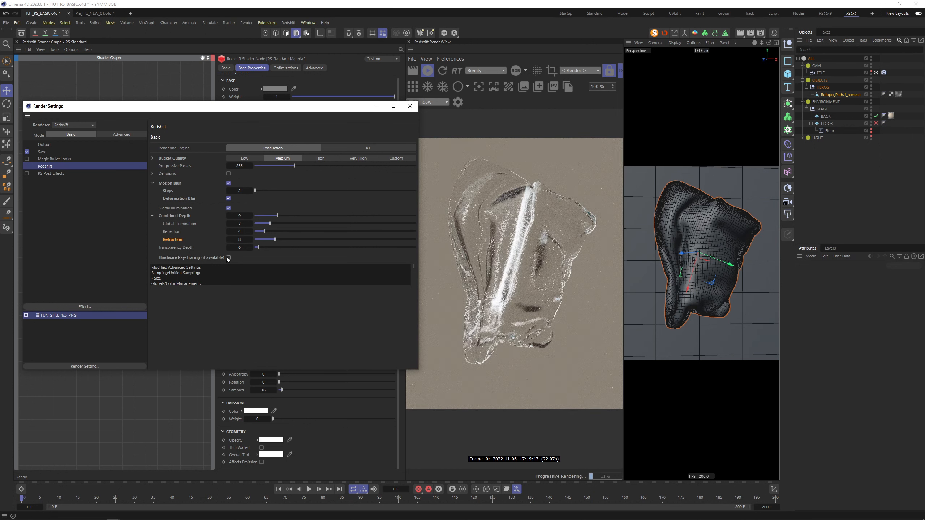
left_click(87, 499)
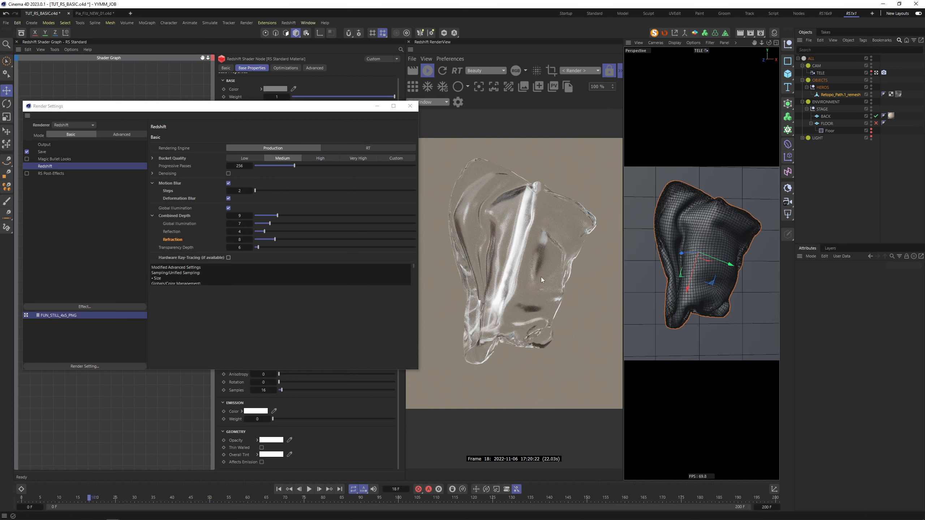
left_click(228, 257)
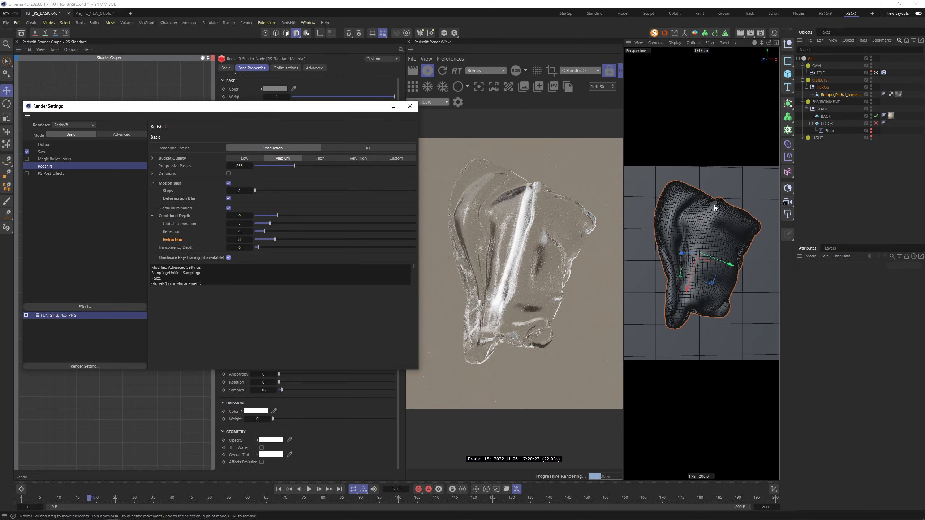
- Check the live render at frames 49, 20 and 6, return to frame 0 and close the Render Settings
left_click(206, 498)
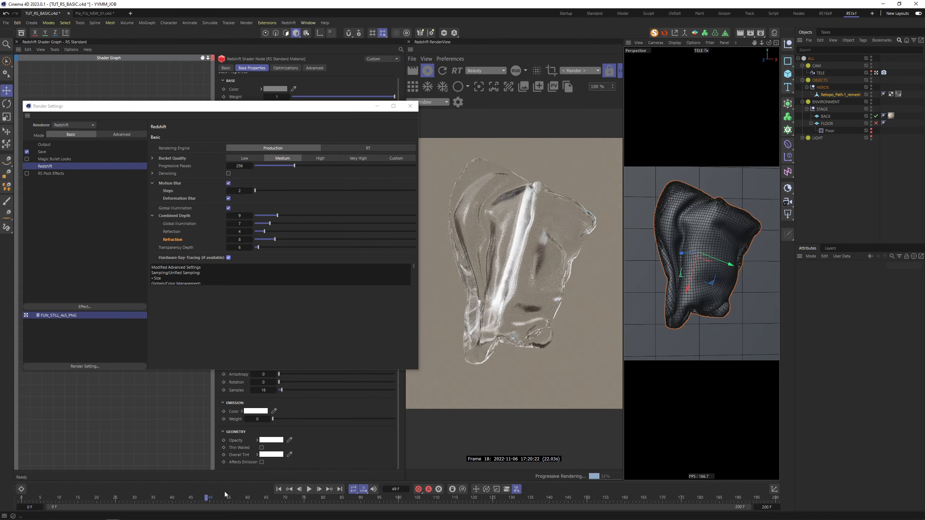
left_click(97, 498)
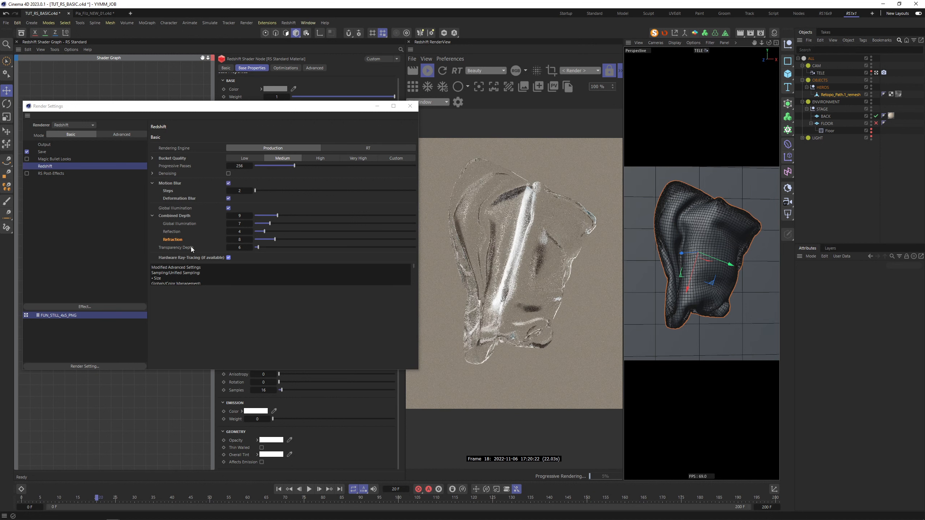
left_click(44, 498)
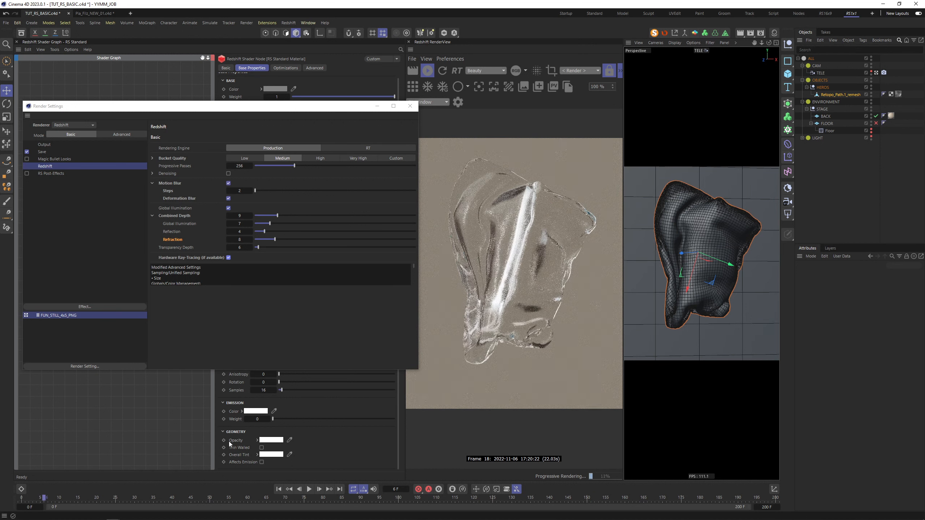
left_click_drag(309, 498, 3, 493)
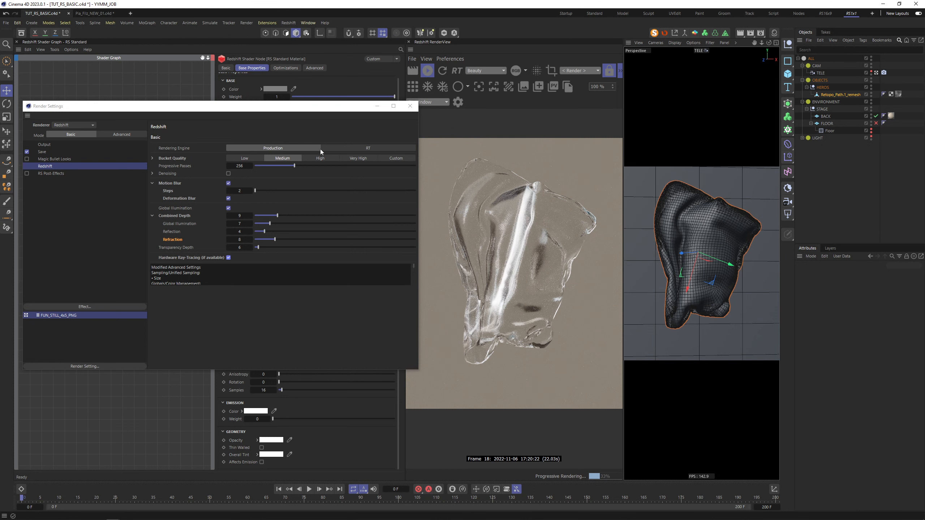
left_click(409, 105)
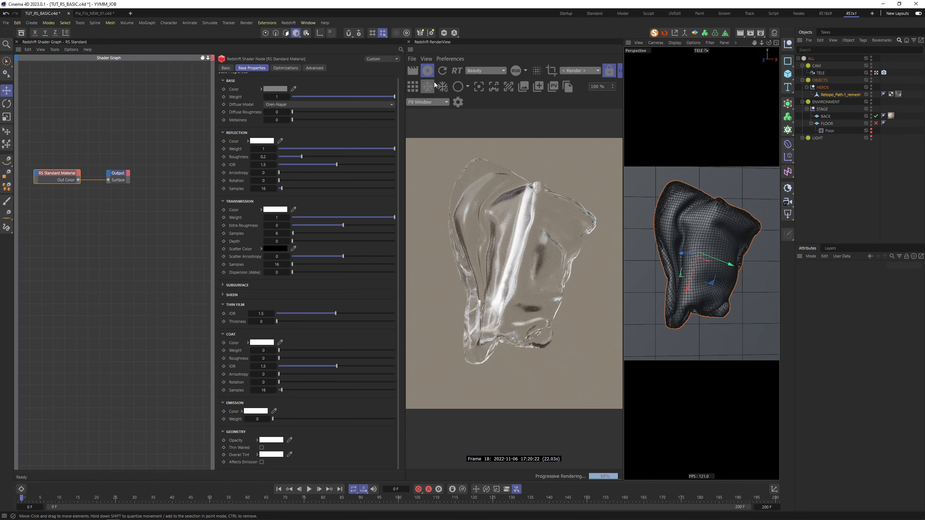
- Compare the Clay and Regular shading modes of the cloth in the RenderView, ending on Regular
left_click(465, 87)
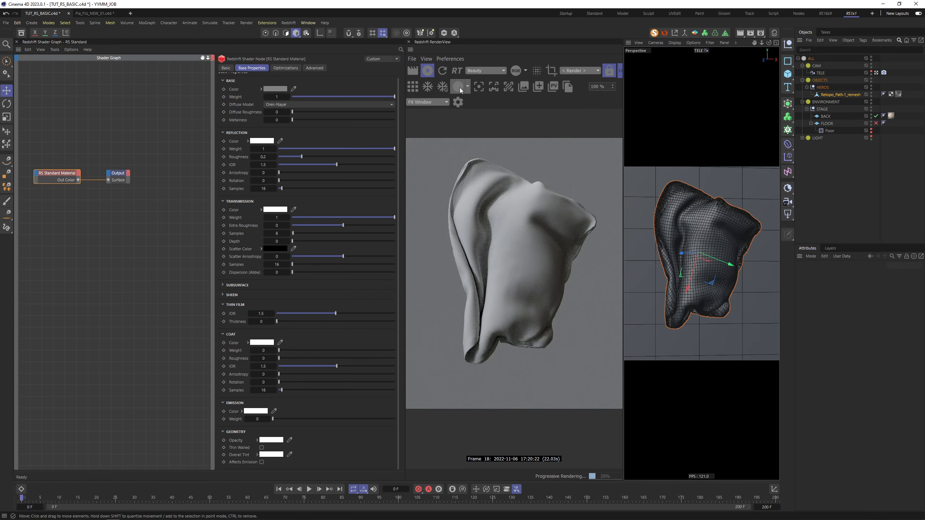
left_click(468, 87)
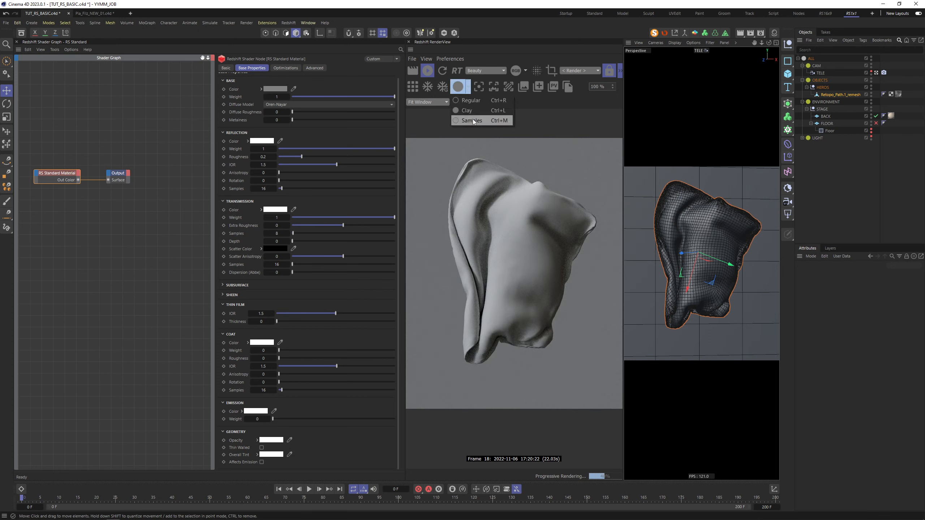
left_click(469, 100)
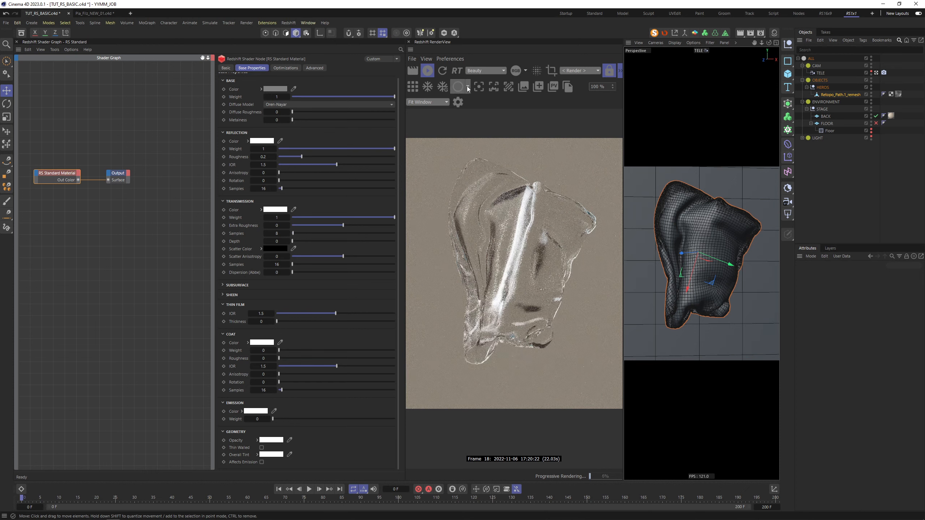
left_click(467, 86)
left_click(465, 111)
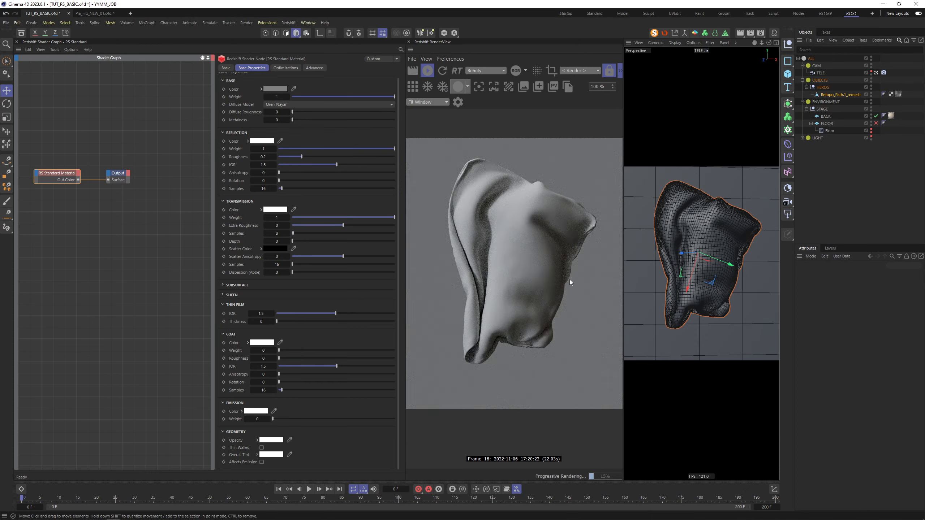
left_click(466, 86)
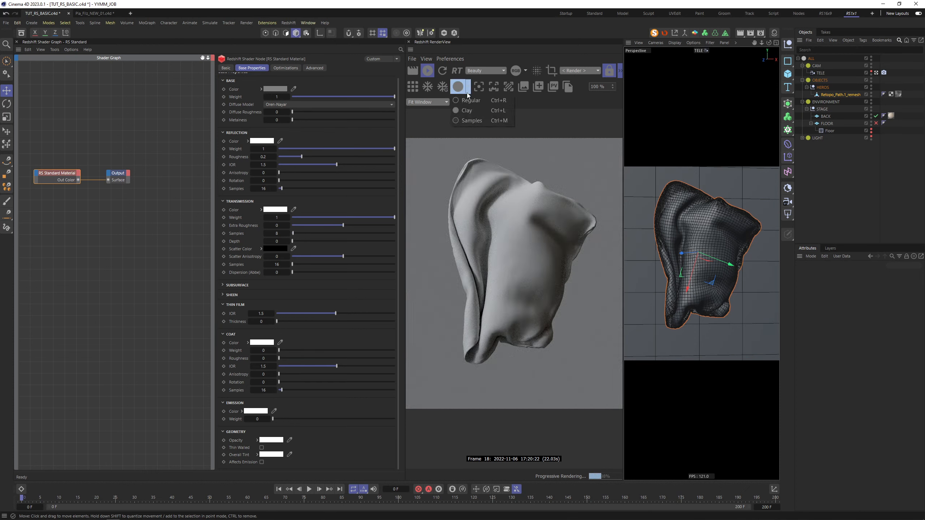
left_click(471, 100)
- Pick a focus point on the cloth in the RenderView and delete the Redshift Camera tag from the TELE camera
left_click(479, 87)
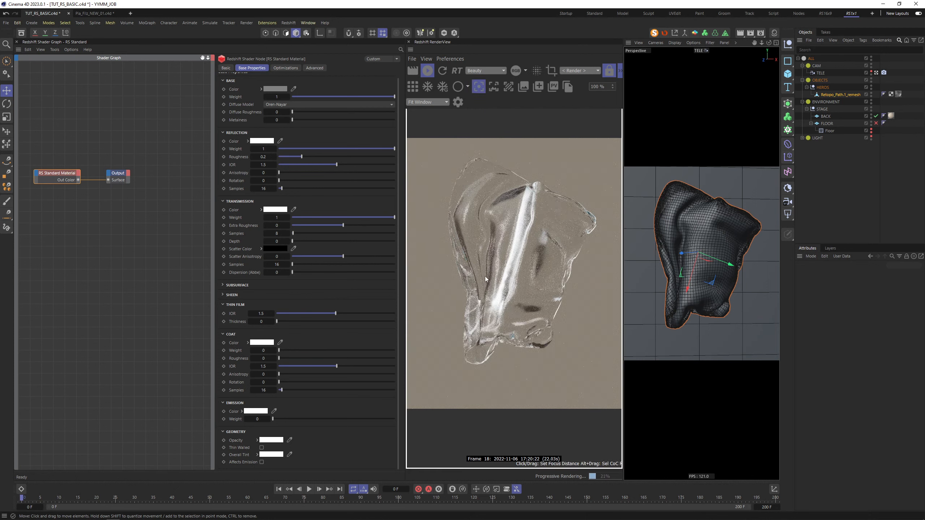
left_click(490, 289)
left_click(883, 75)
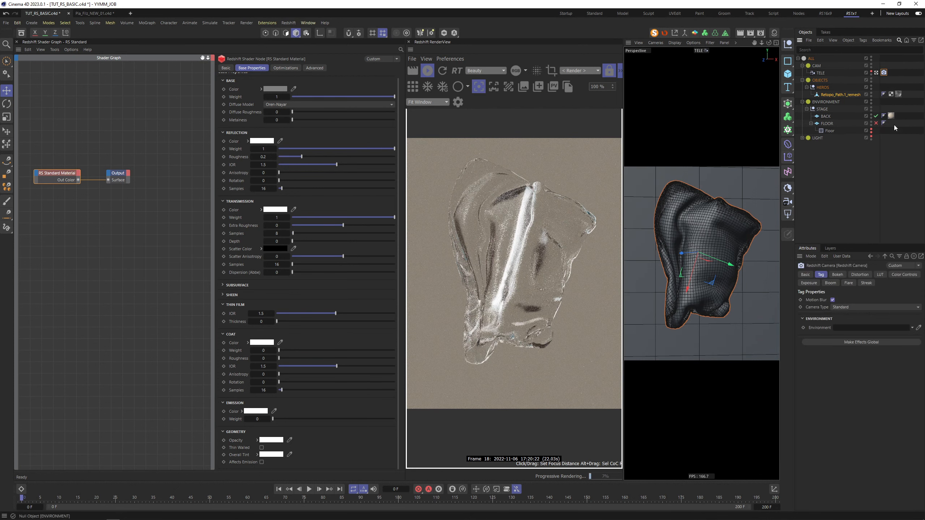
left_click_drag(892, 60, 881, 84)
key("Delete")
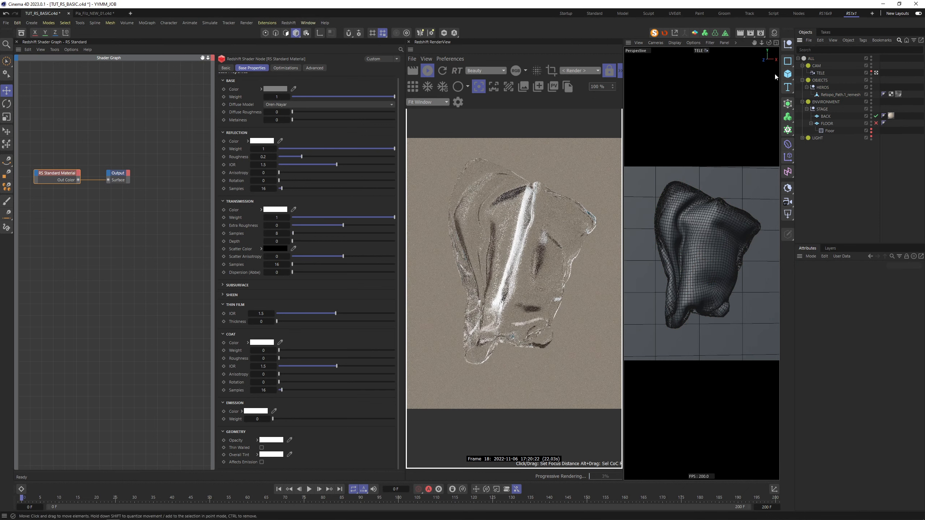
right_click(821, 73)
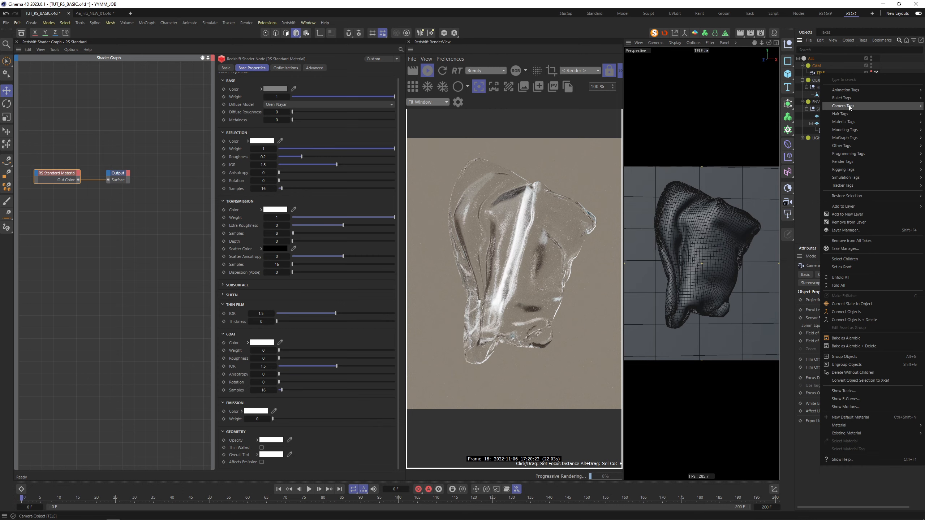
left_click(899, 4)
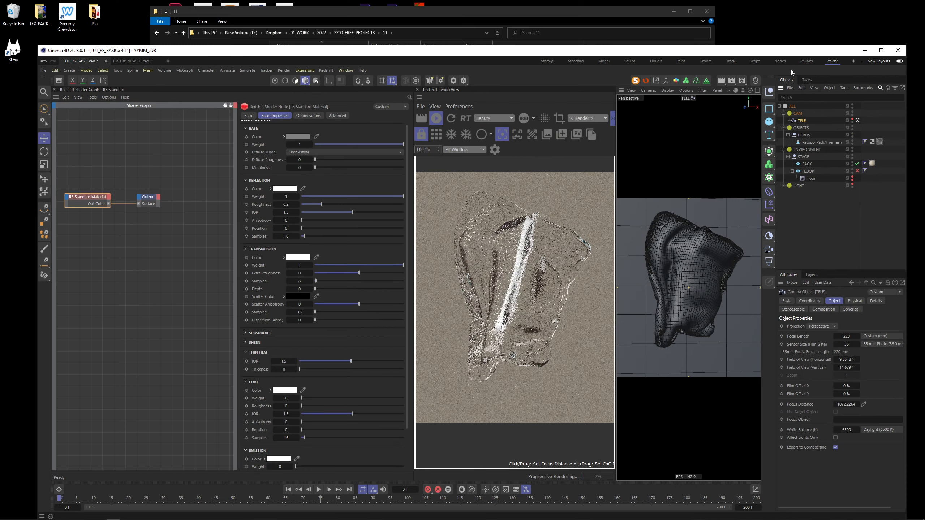
left_click(881, 51)
right_click(822, 73)
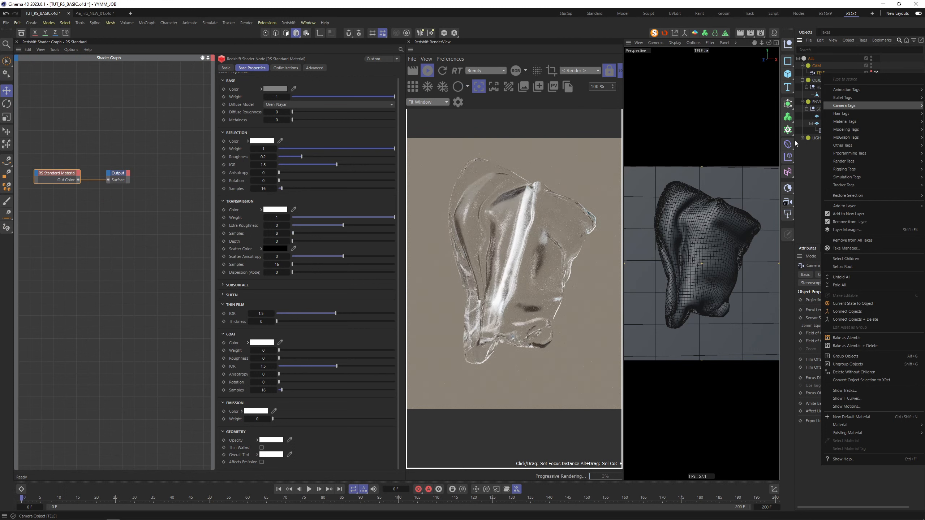
left_click(768, 107)
- Add an RS Camera tag to the TELE camera and enable its Bokeh with Override on
mouse_move(73, 516)
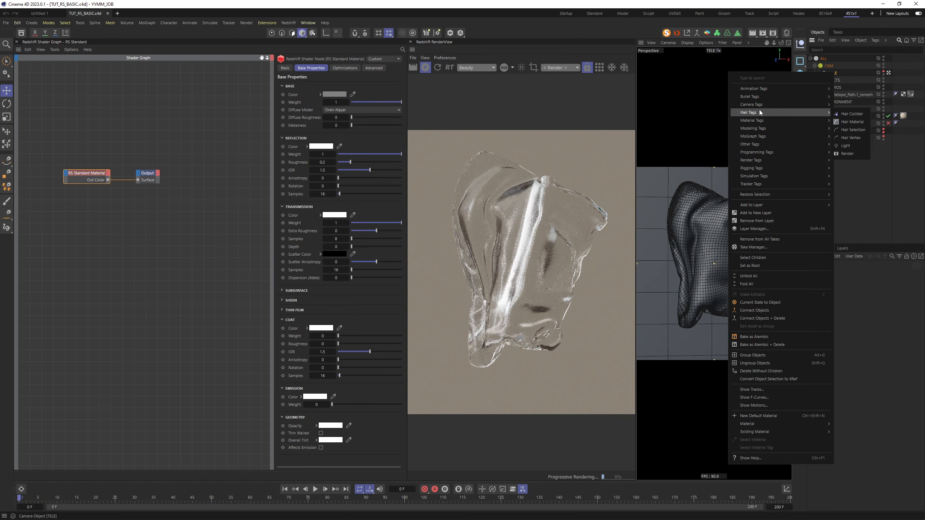
mouse_move(759, 104)
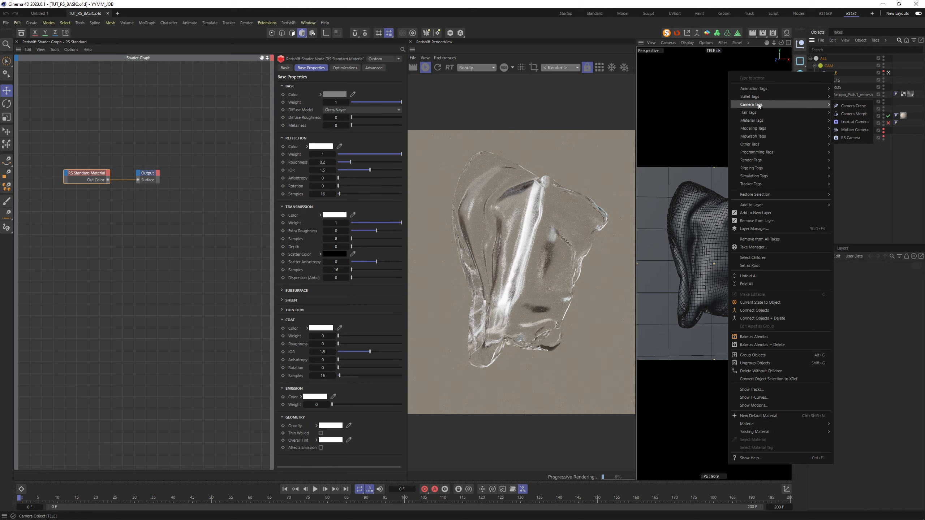
left_click(850, 138)
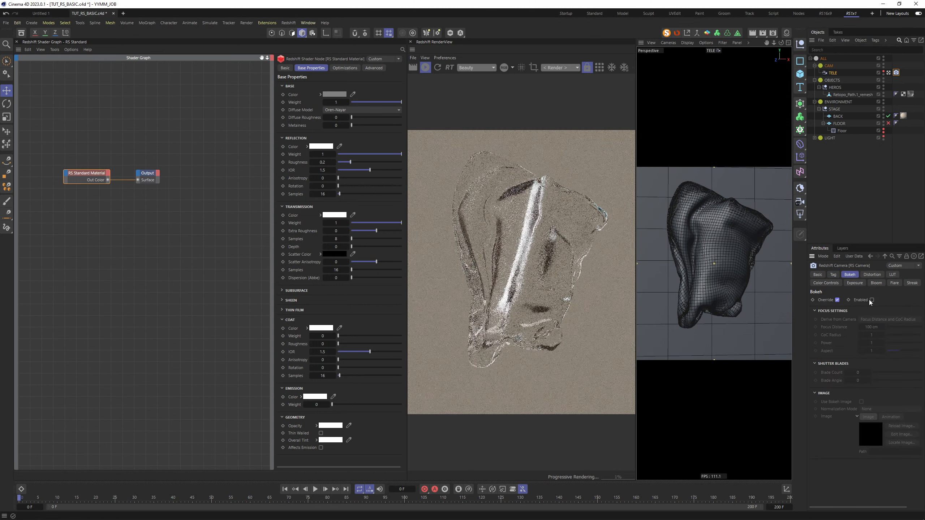
left_click(872, 300)
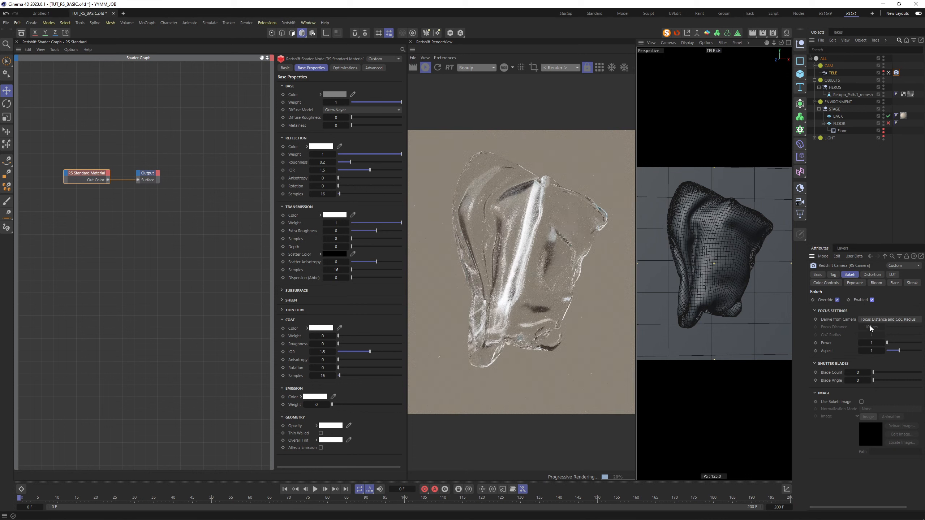
- Rotate the cloth mesh so its surface recedes from the camera in a close-up
left_click(715, 267)
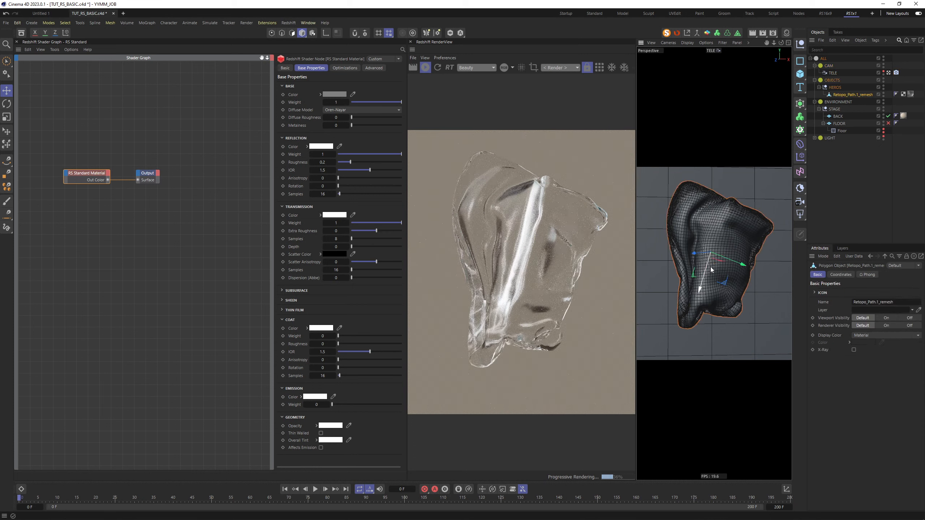
key("r")
left_click_drag(716, 266, 712, 247)
scroll(713, 247, "up", 3)
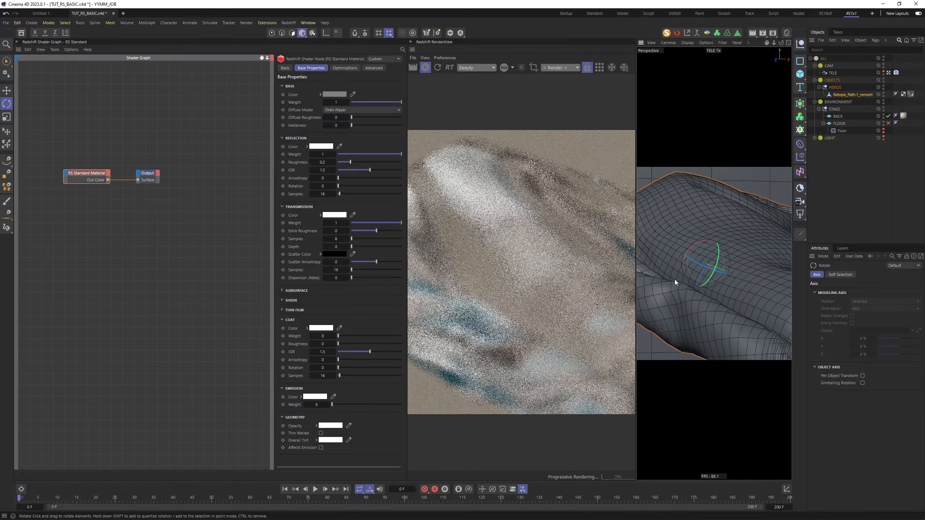
- Set the cloth material's Transmission Weight to 0 and reveal the hidden RenderView tools
left_click_drag(336, 223, 335, 221)
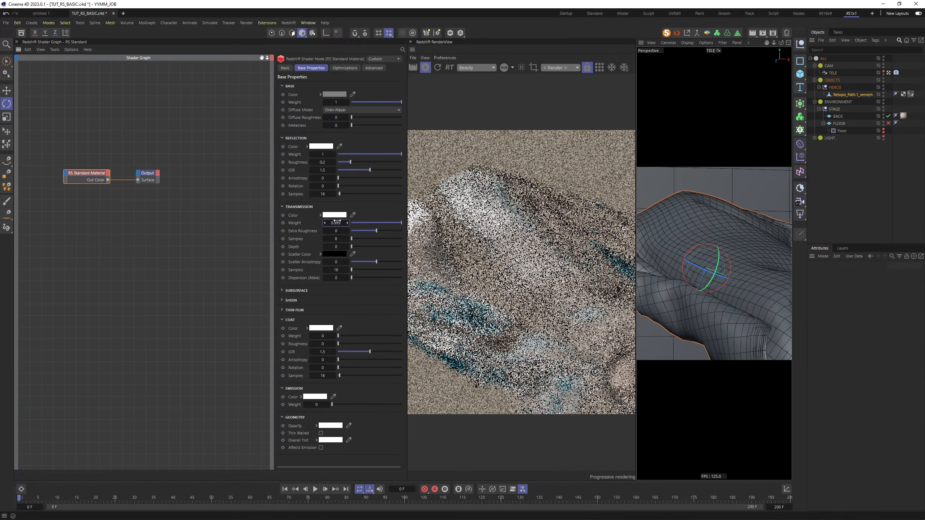
type("0")
key("Return")
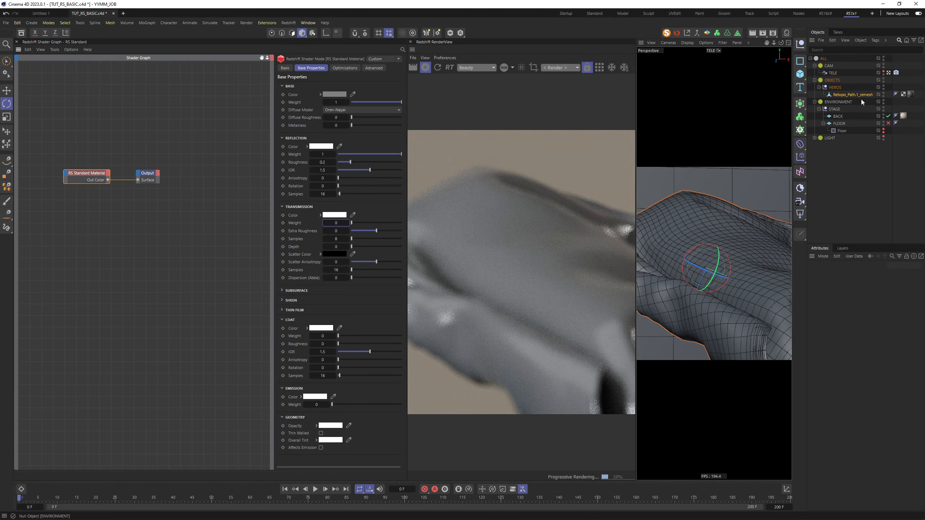
left_click(634, 70)
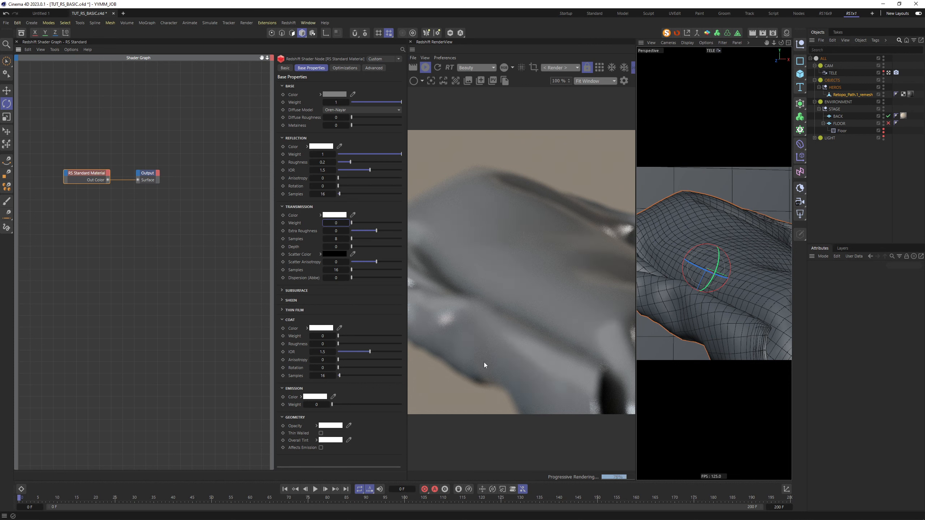
- Pick a focus point on the cloth in the RenderView and set the RS Camera tag's Derive from Camera to Focus Distance
left_click(431, 81)
left_click(516, 265)
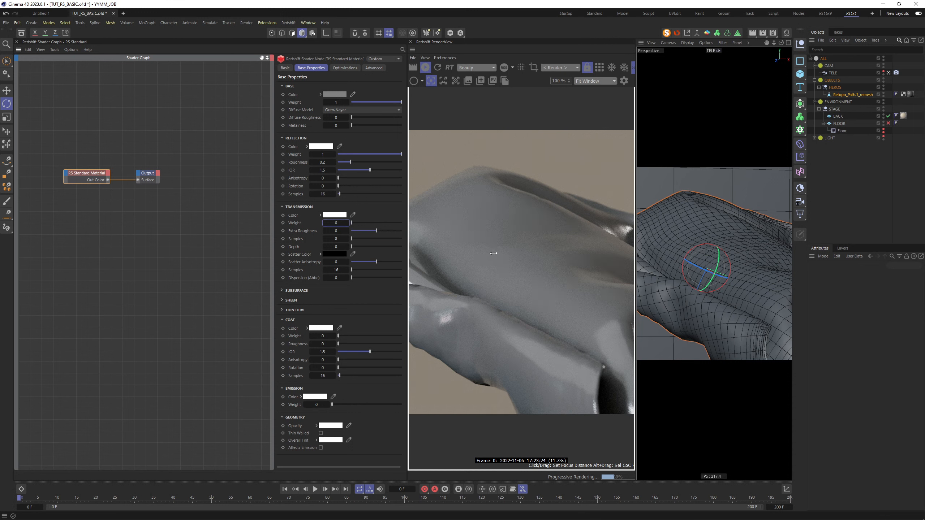
left_click(896, 73)
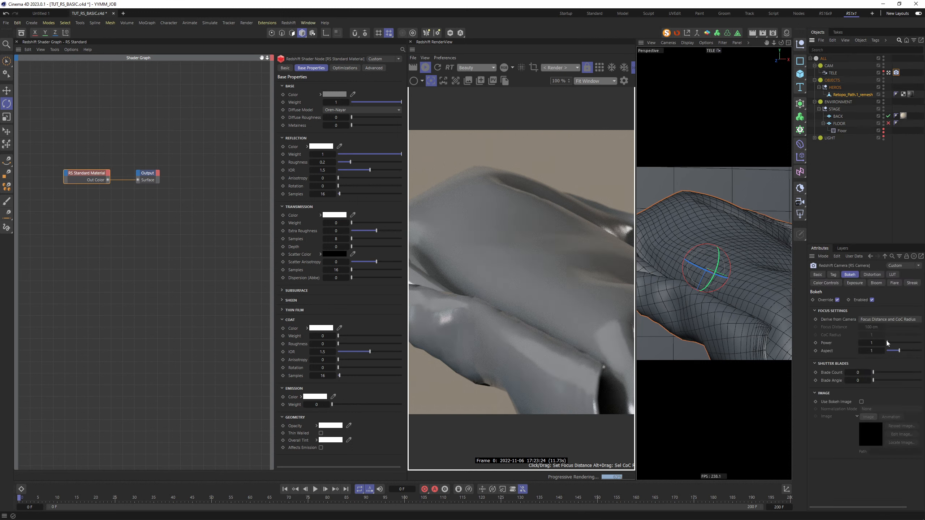
left_click(883, 322)
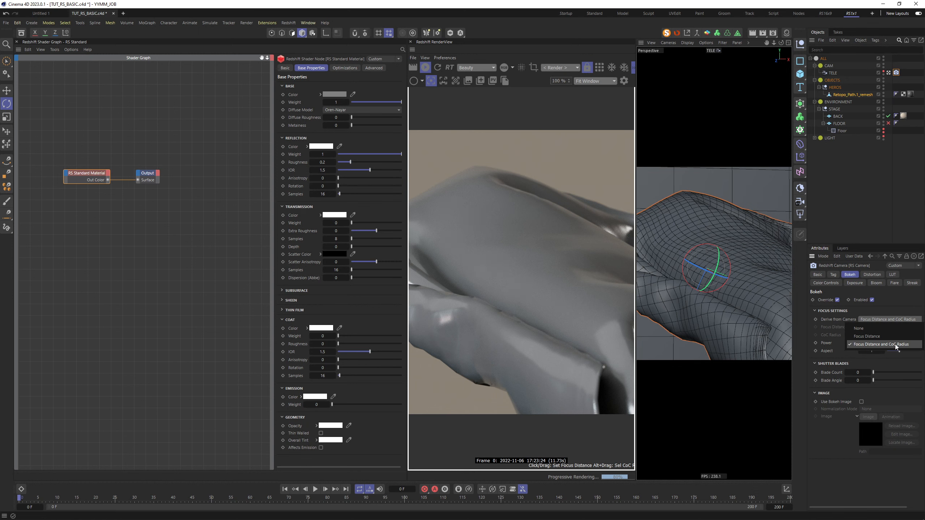
left_click(858, 339)
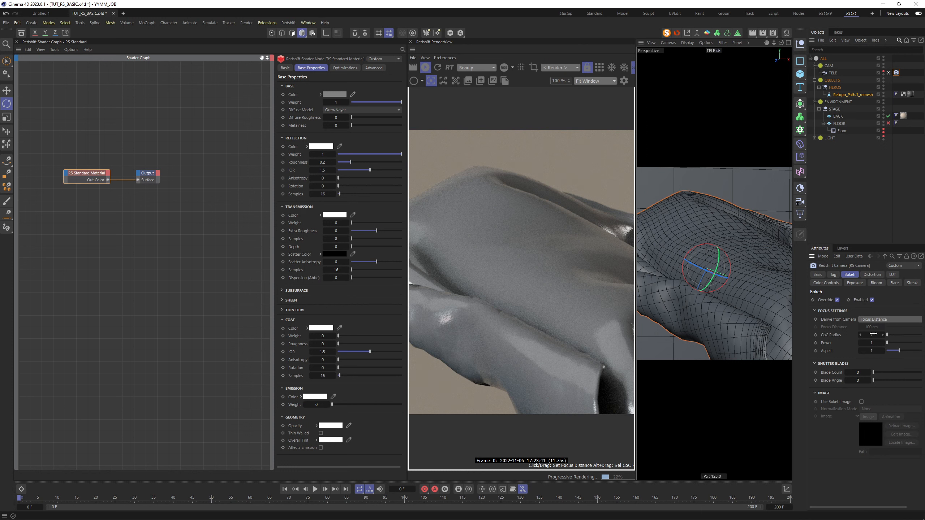
- Try a Bokeh CoC Radius of 5 and a Power of 5 on the TELE camera's tag
left_click(873, 335)
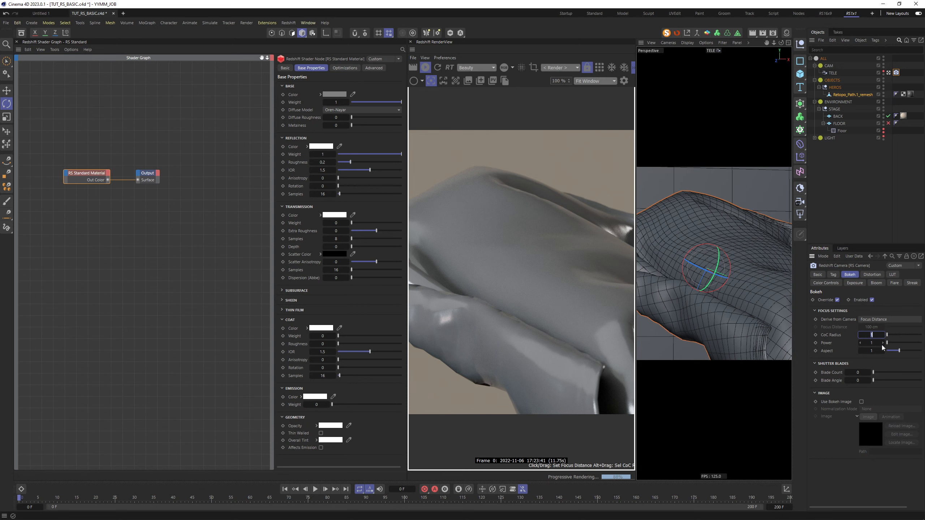
type("5")
key("Return")
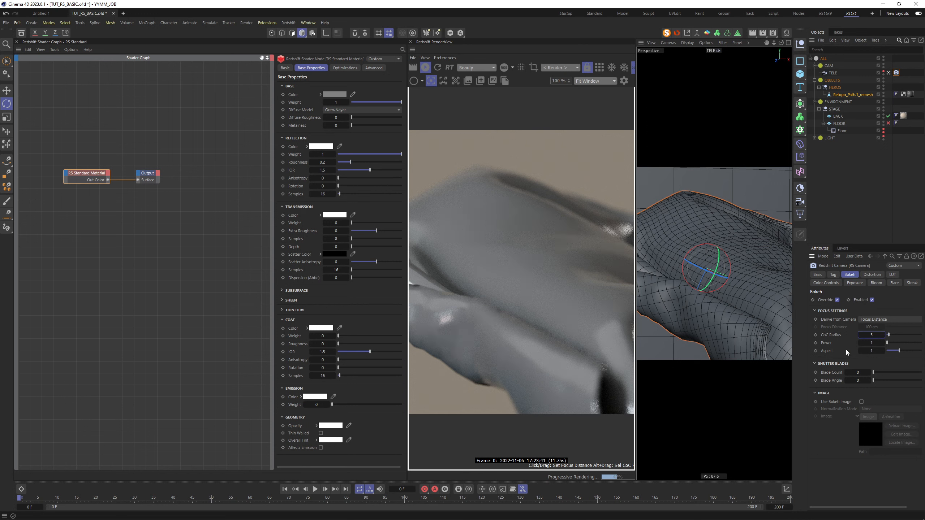
left_click(869, 343)
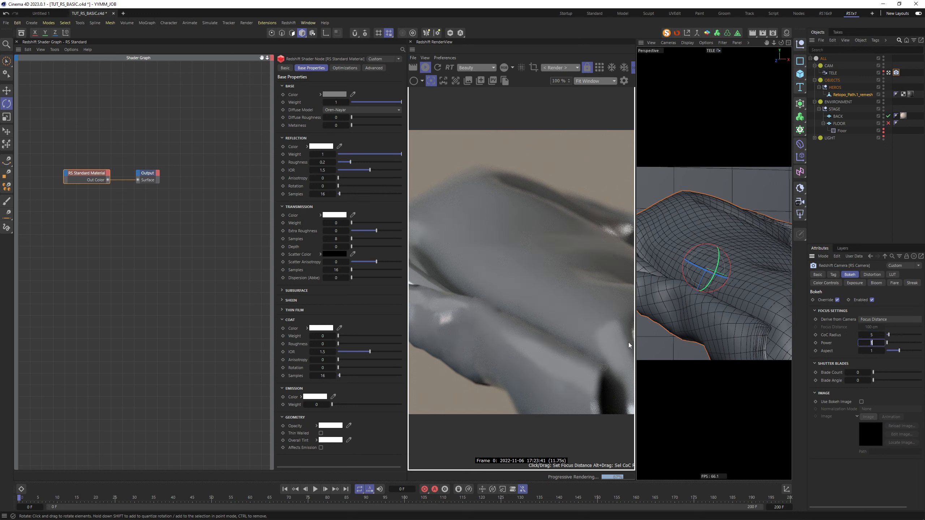
type("5")
key("Return")
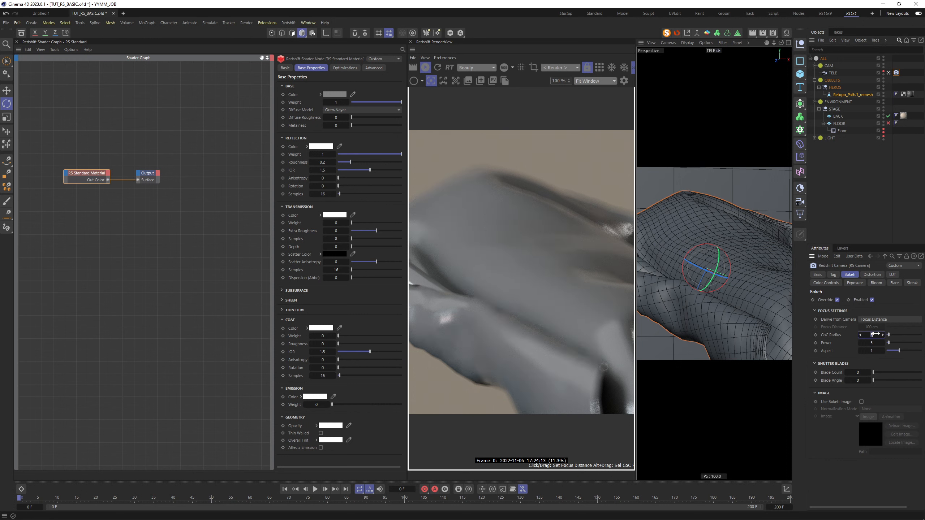
- Set the TELE camera's Bokeh CoC Radius to 0.5 and Power to 1
key("Tab")
type("1")
key("Tab")
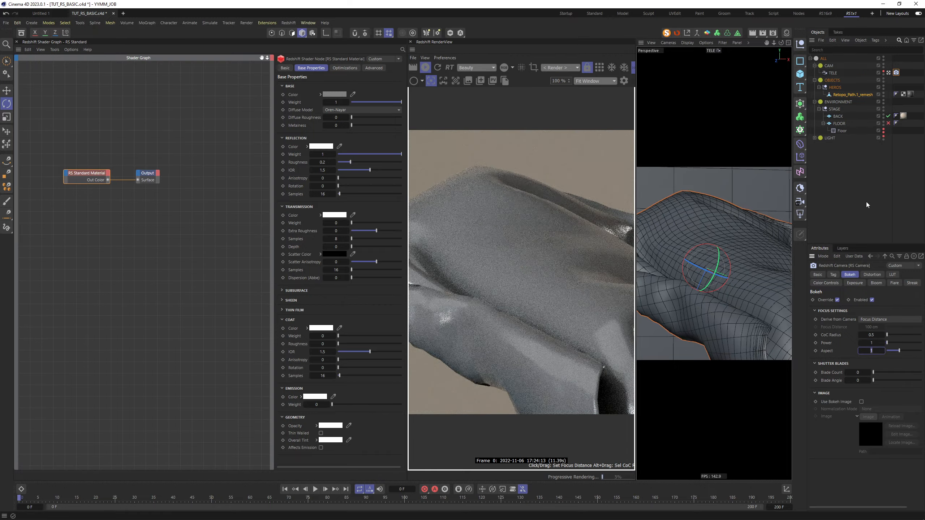
- Reframe the view to show the whole cloth and pick a focus point on its centre in the RenderView
left_click(868, 204)
left_click(725, 257)
mouse_move(720, 256)
left_mouse_down()
mouse_move(696, 260)
mouse_move(743, 243)
mouse_move(725, 265)
left_mouse_up()
right_click_drag(725, 265, 710, 270, "alt")
middle_click_drag(725, 275, 707, 271, "alt")
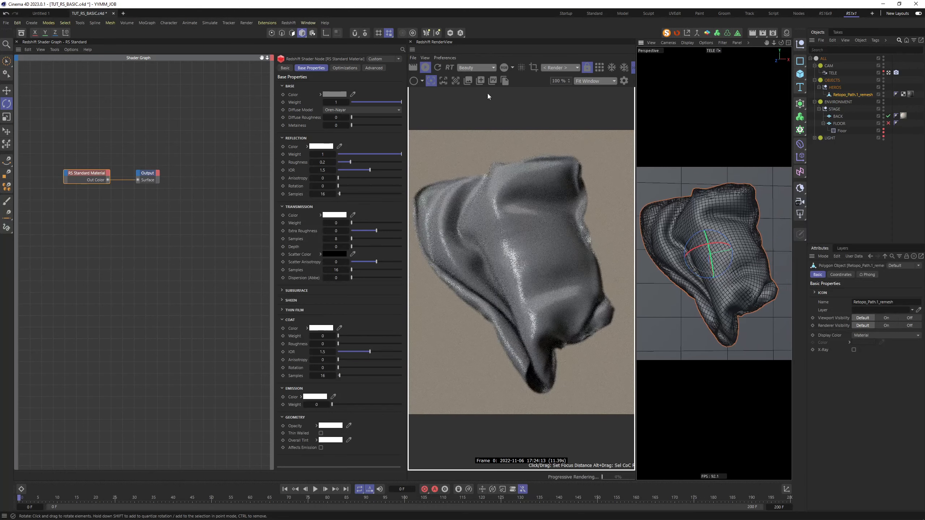
left_click(536, 254)
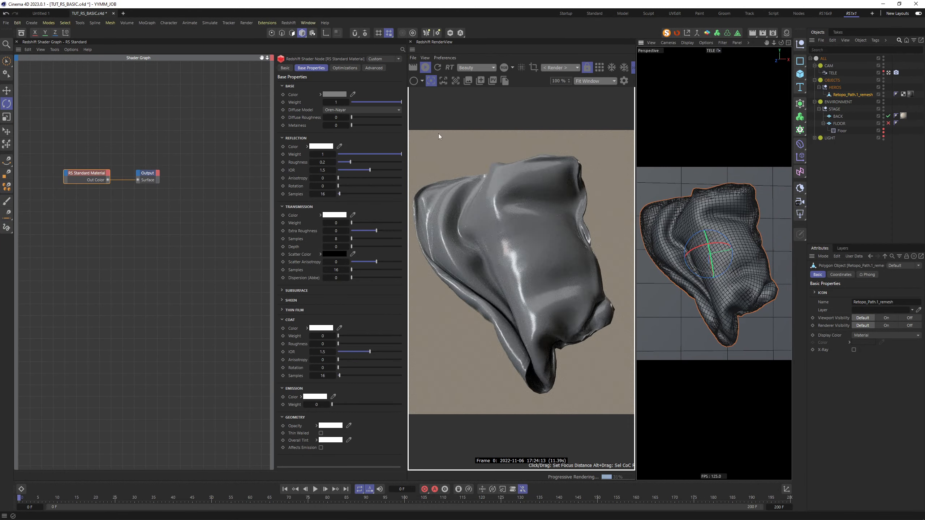
- Switch the RenderView to Select Object mode, select the BACK plane, and pick the cloth mesh directly in the render
left_click(442, 82)
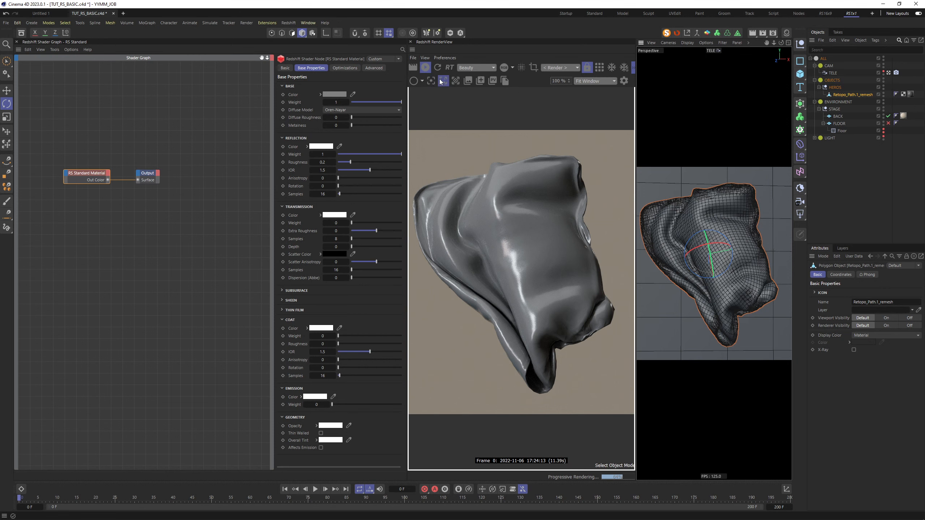
left_click(839, 117)
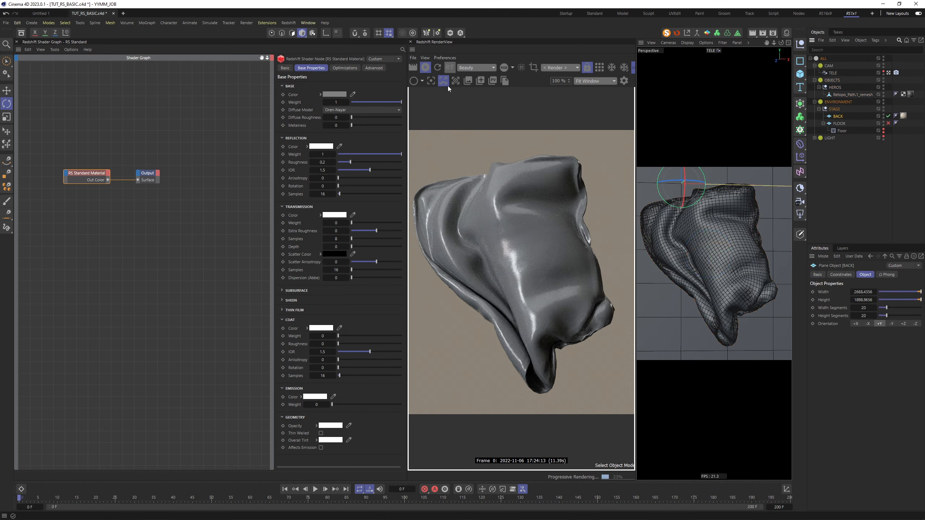
left_click(528, 236)
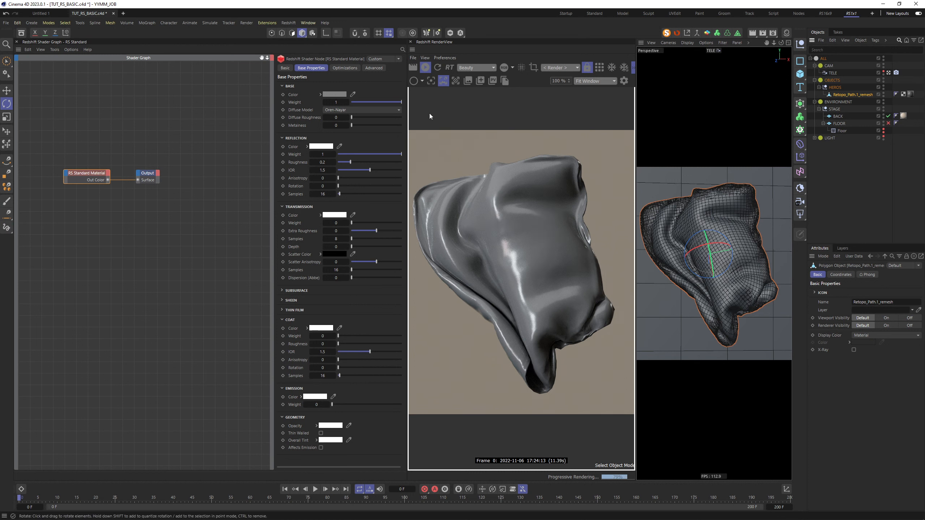
- Switch the RenderView to Select Material mode, open the LEATHER material, and pick the cloth's RS Standard material from the render
left_click(456, 81)
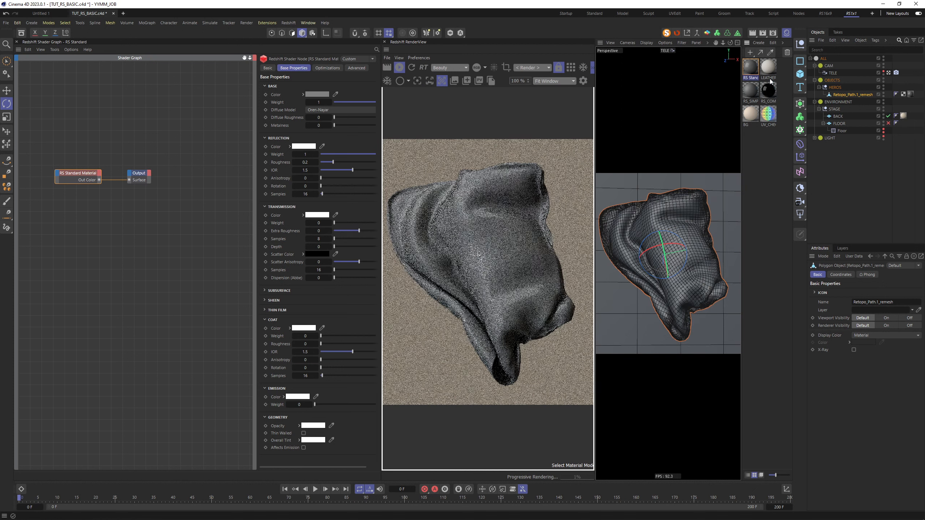
left_click(768, 71)
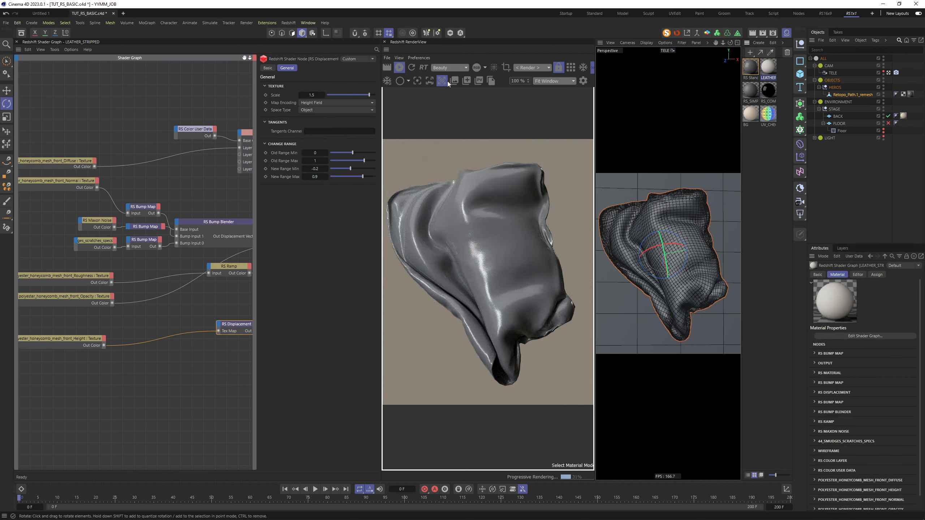
left_click(486, 191)
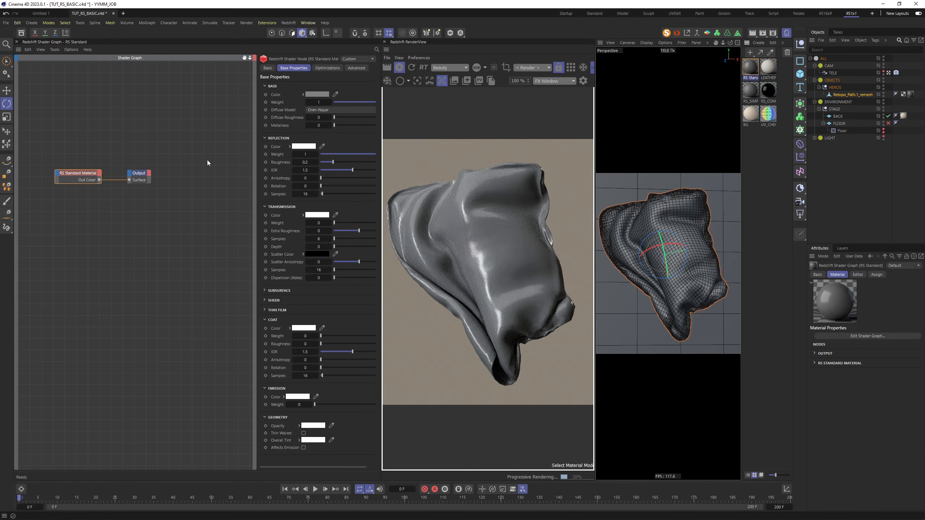
left_click(84, 208)
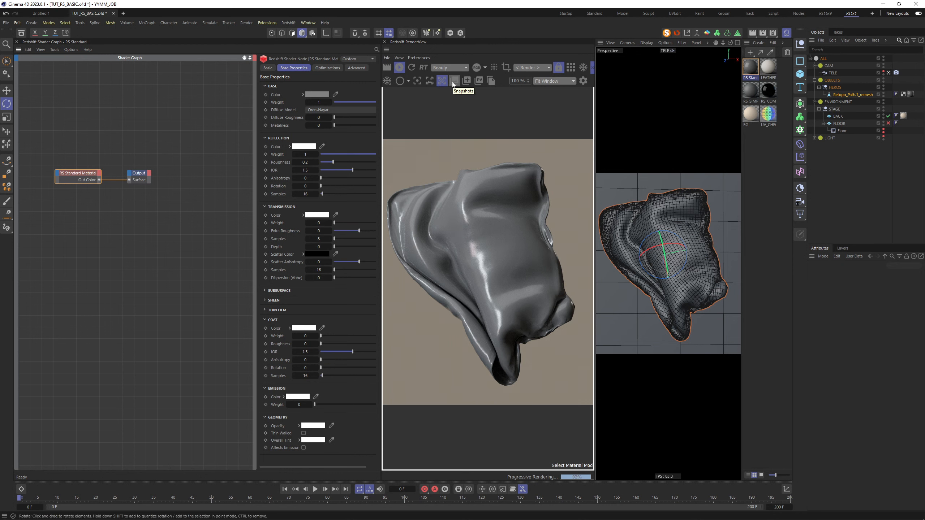
- Send a render snapshot to the Picture Viewer and disable the TOP light in the LIGHT group
left_click(478, 81)
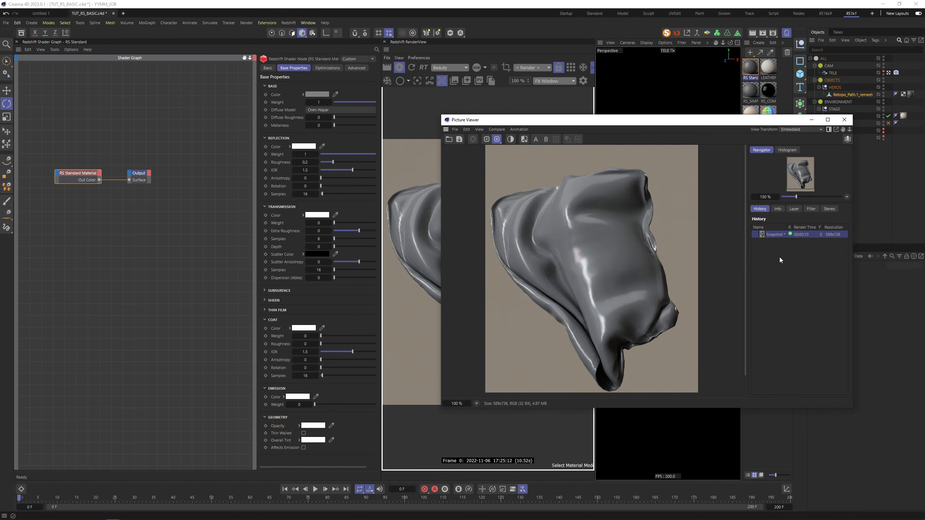
left_click_drag(607, 122, 201, 252)
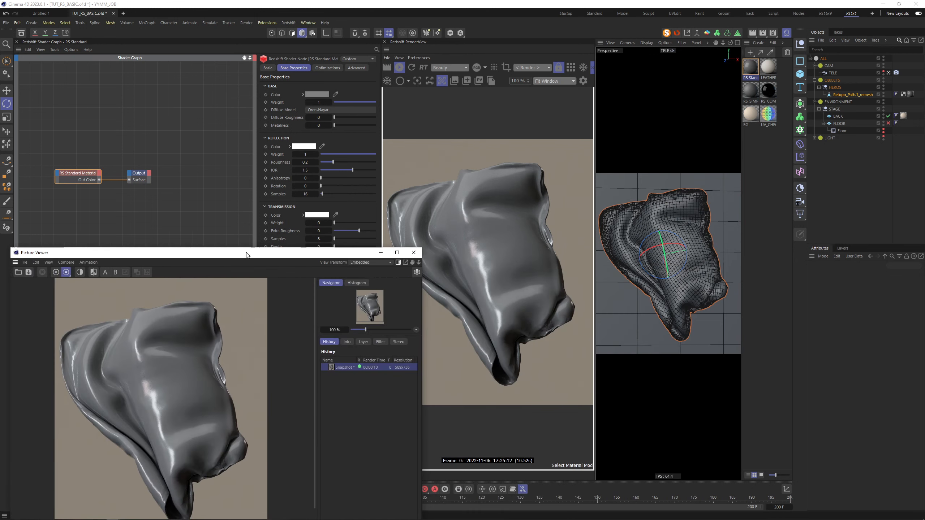
left_click(815, 139)
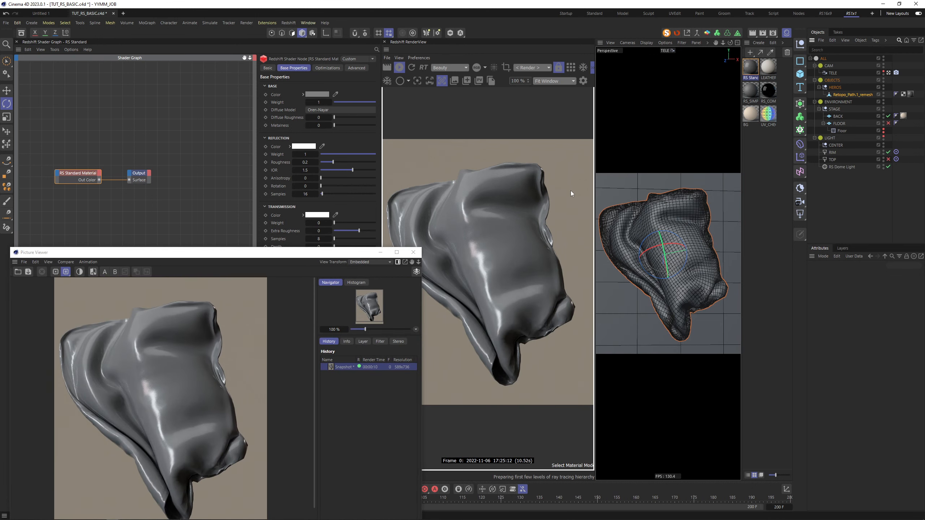
left_click_drag(356, 252, 331, 125)
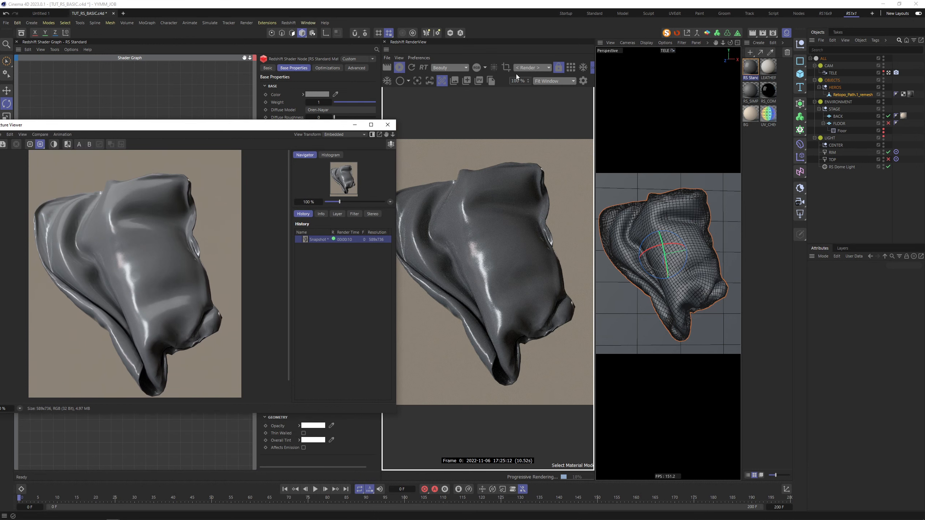
- Take a second snapshot without the TOP light and flip between both snapshots to compare the lighting
left_click(468, 83)
key("Down")
key("Up")
key("Down")
key("Up")
key("Down")
key("Up")
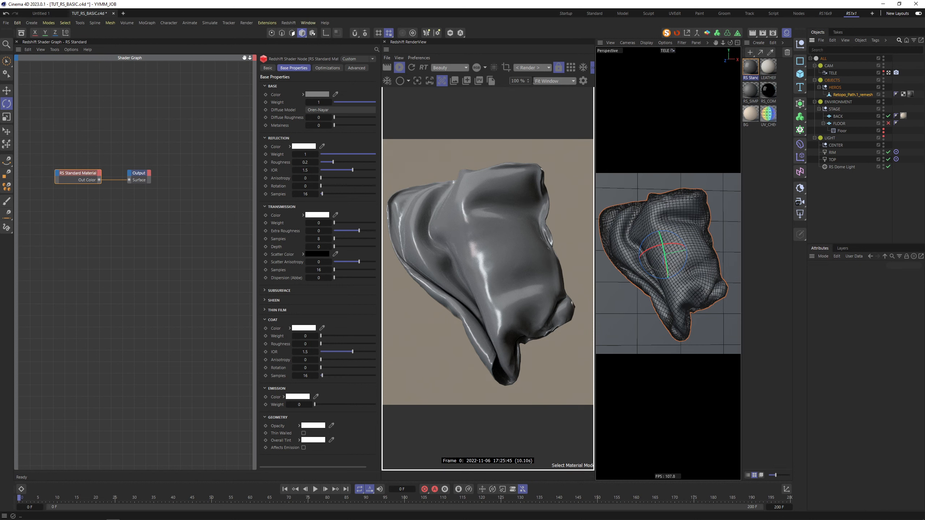
- Keep the RenderView scaling at Fit Window and make the render area slightly narrower
left_click(548, 80)
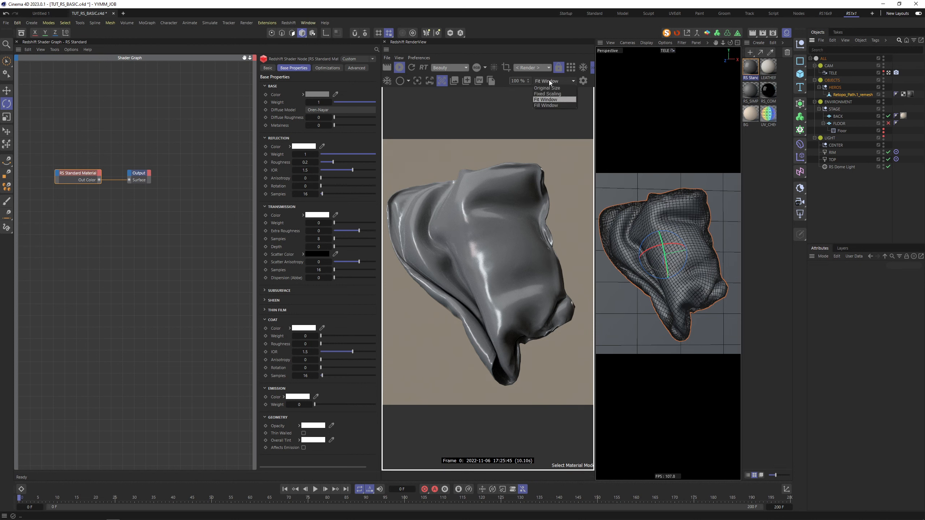
left_click(550, 99)
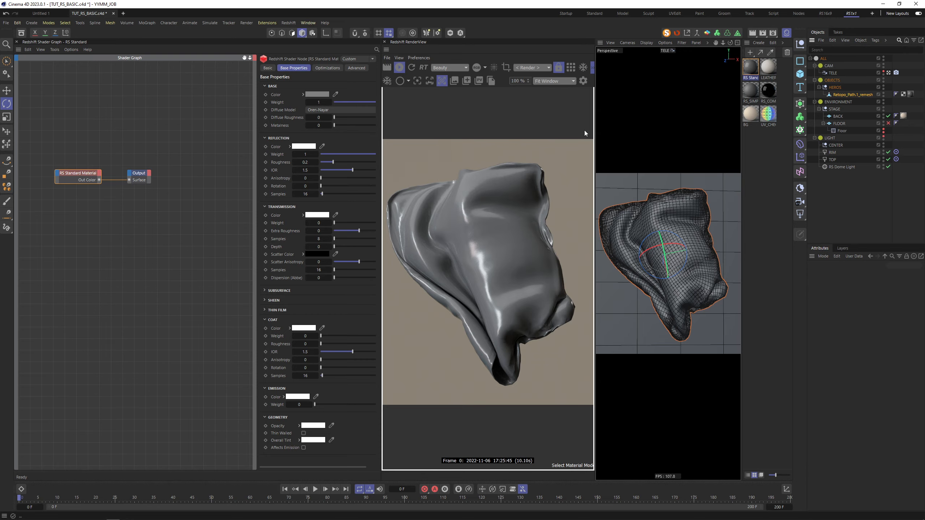
mouse_move(595, 133)
left_mouse_down()
mouse_move(516, 134)
mouse_move(647, 135)
mouse_move(433, 135)
mouse_move(619, 132)
mouse_move(588, 132)
left_mouse_up()
- Inspect the cloth highlights at Original Size in the RenderView and return the scaling to Fit Window
left_click(543, 81)
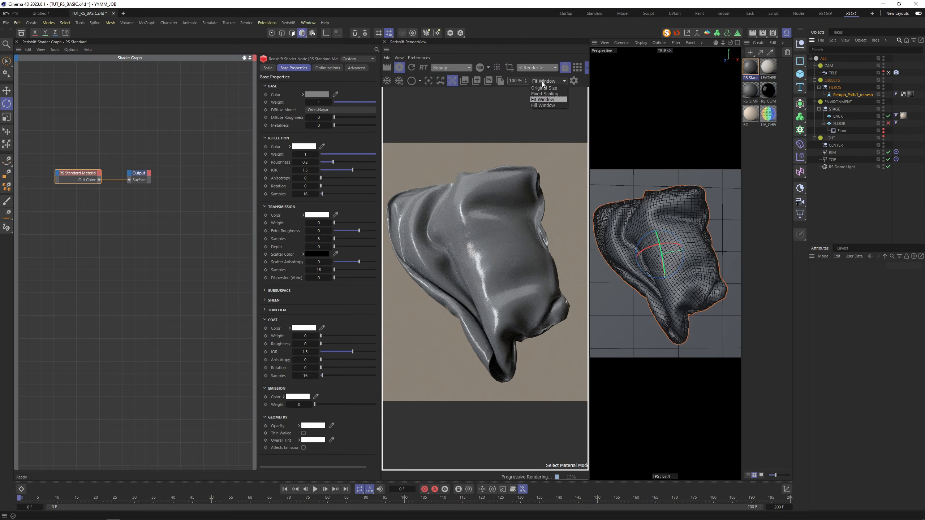
left_click(544, 88)
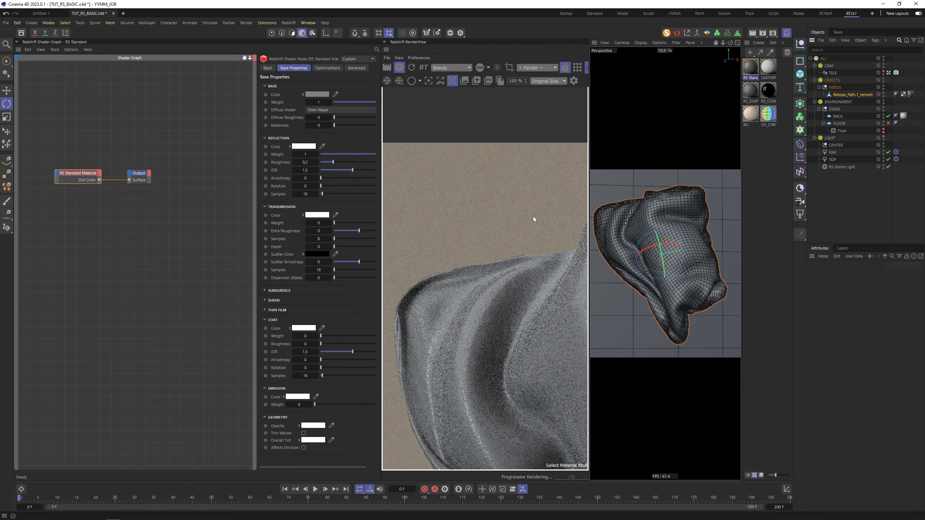
middle_click_drag(528, 259, 409, 147)
middle_click_drag(545, 160, 575, 161)
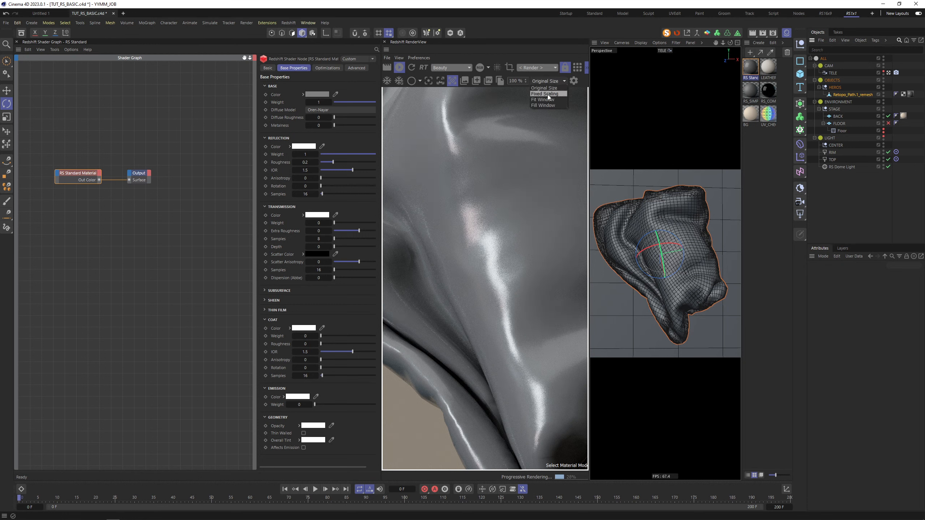
left_click(547, 99)
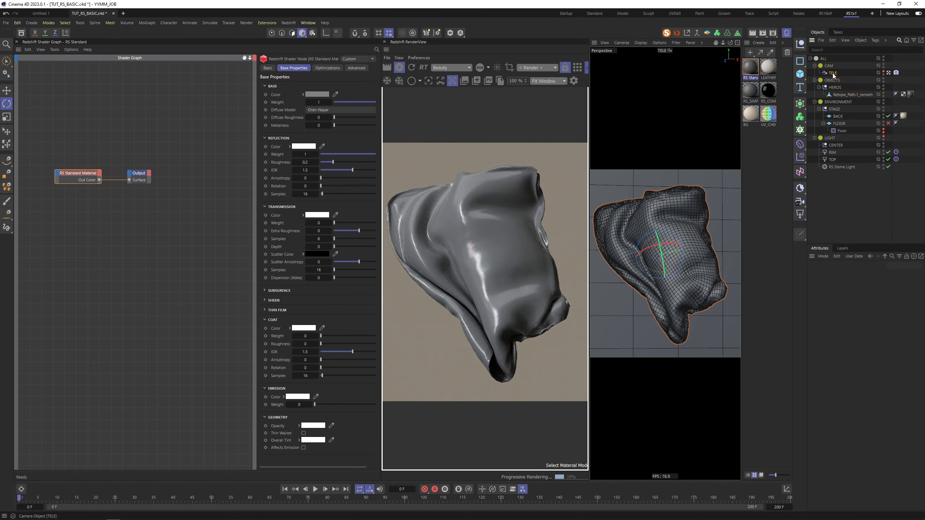
- Duplicate the TELE camera, look through the copy, and frame a close-up of the cloth's upper-left folds
left_click_drag(833, 74, 830, 70, "ctrl")
left_click(889, 72)
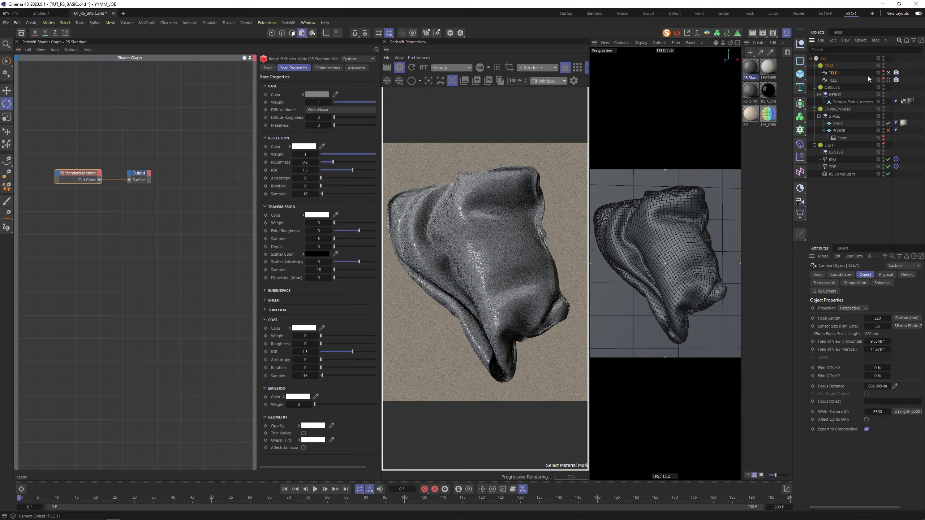
scroll(649, 226, "up", 5)
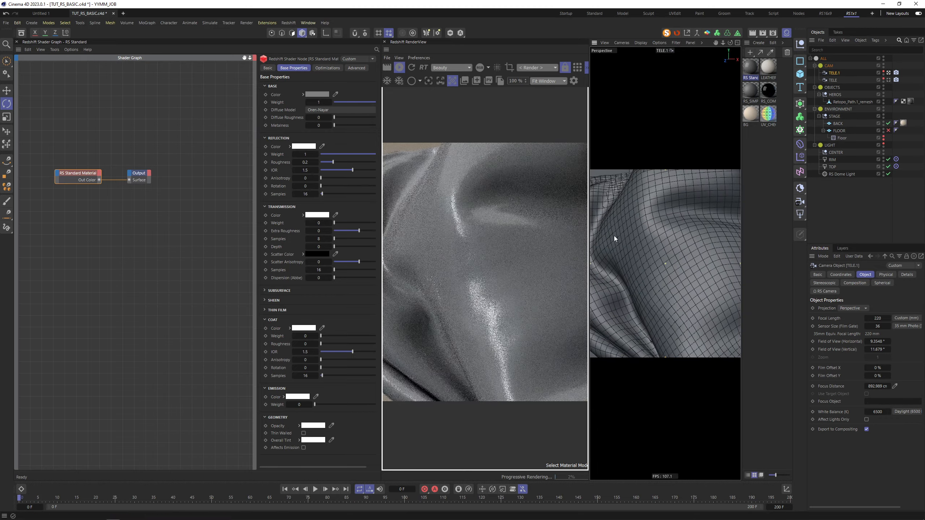
middle_click_drag(614, 236, 702, 244, "alt")
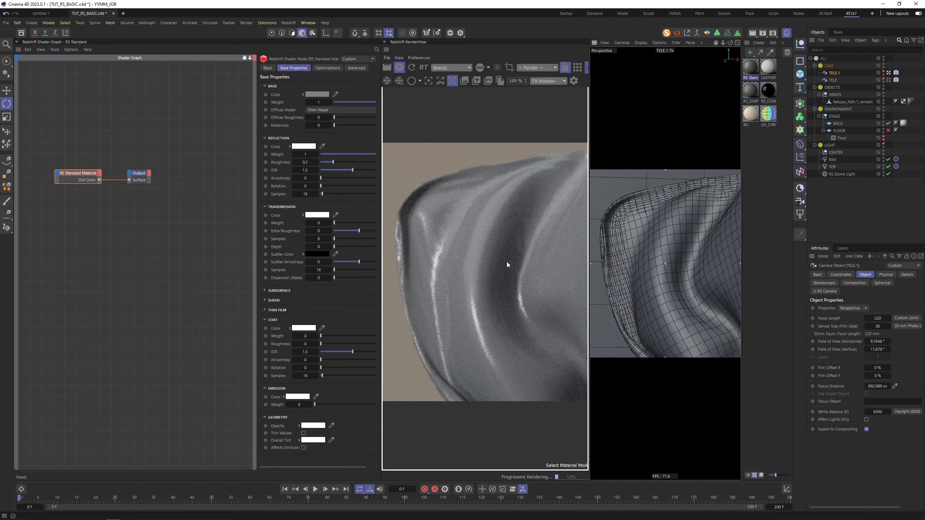
- Disable Bokeh in the duplicate camera's RS Camera tag and look through the original TELE camera again
left_click(896, 73)
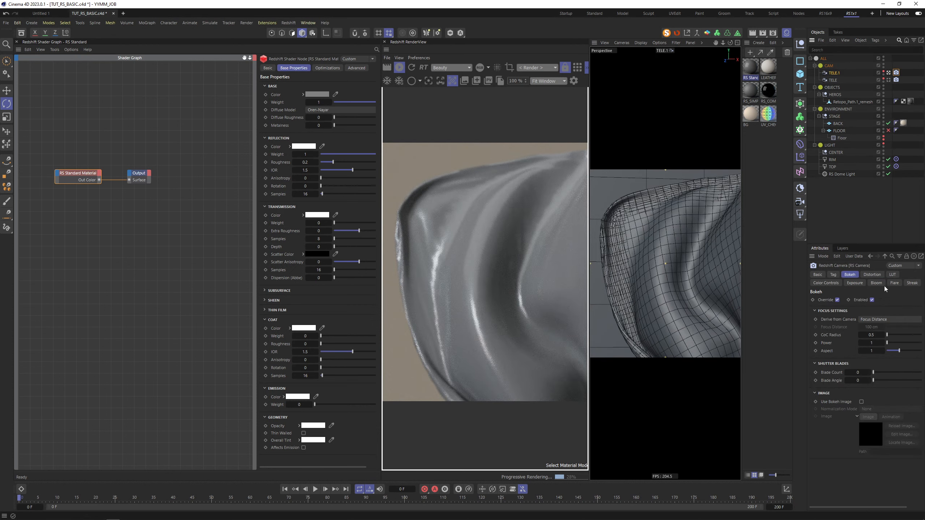
left_click(888, 80)
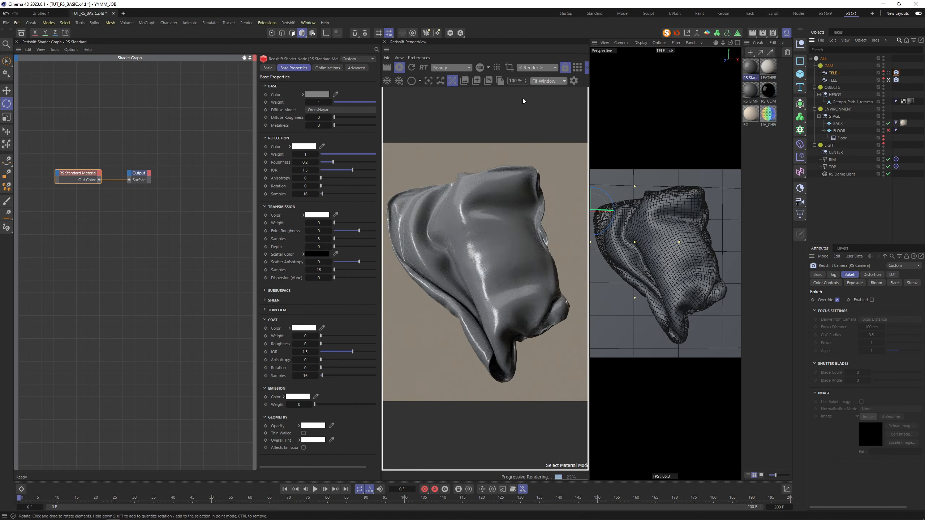
- Try Fixed Scaling in the RenderView with a changed scale percentage, and return the scaling to Fit Window
left_click(548, 81)
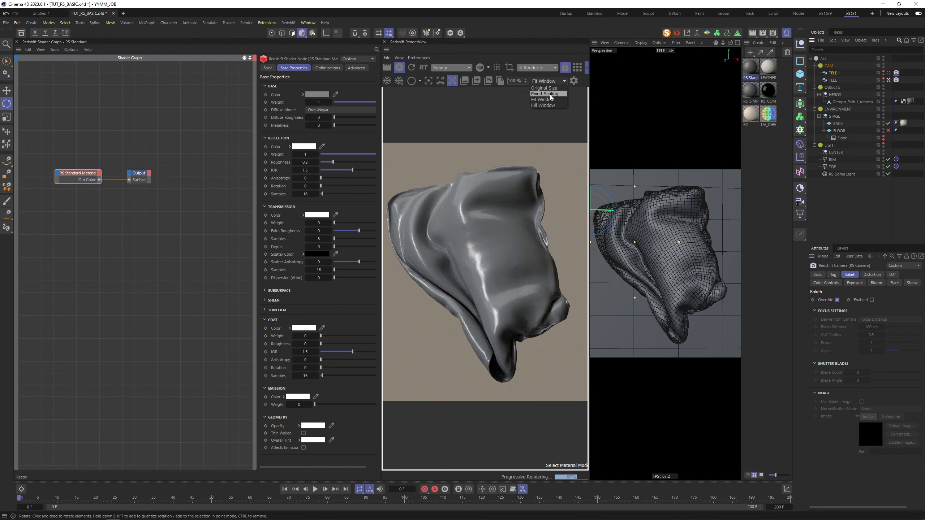
left_click(550, 95)
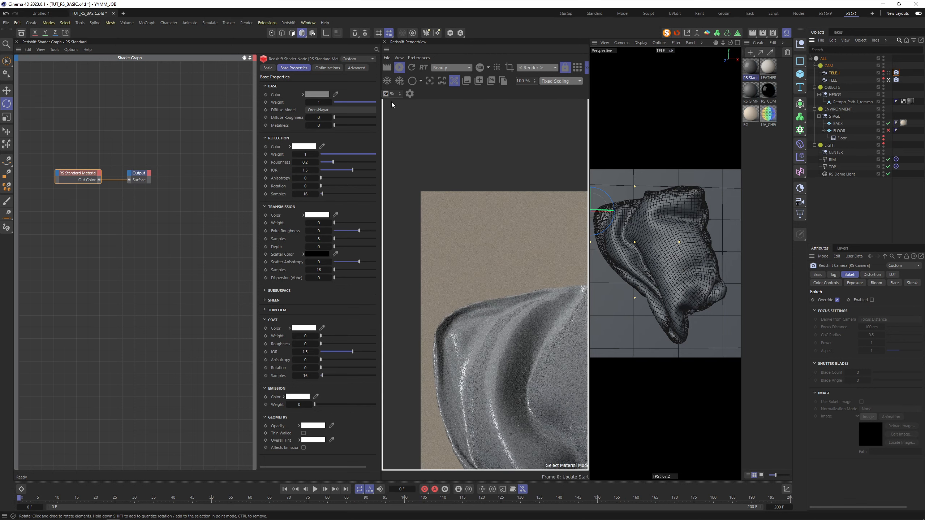
left_click_drag(400, 94, 400, 86)
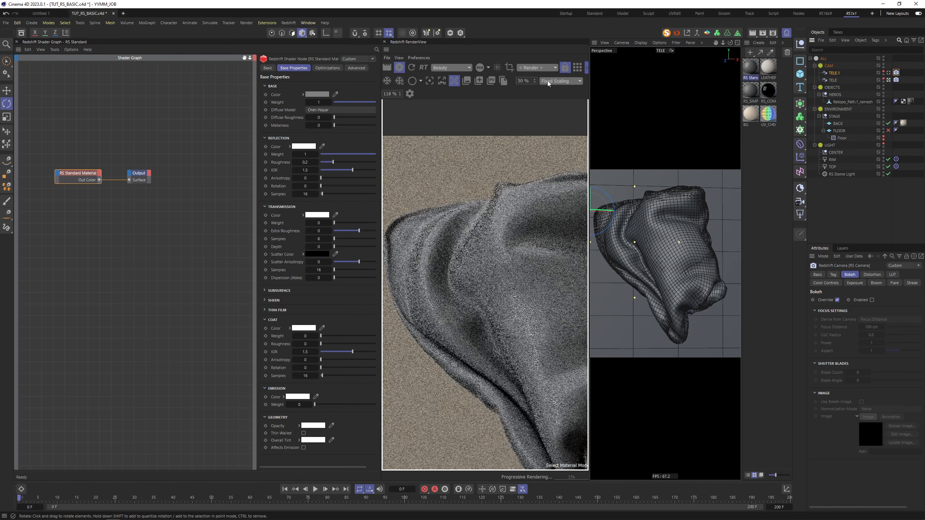
left_click(549, 81)
left_click(546, 93)
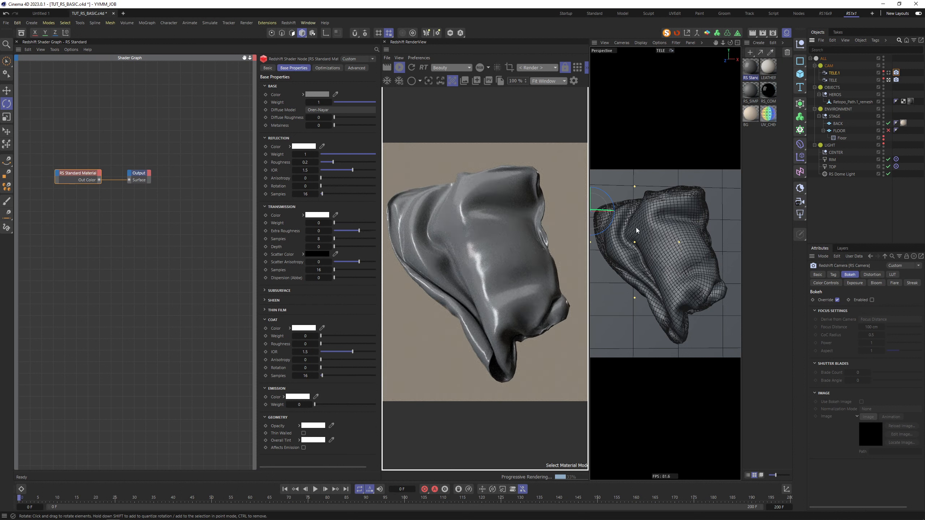
- Check the RenderView's post-effect settings and enable Bokeh in the TELE.1 camera tag
left_click(574, 81)
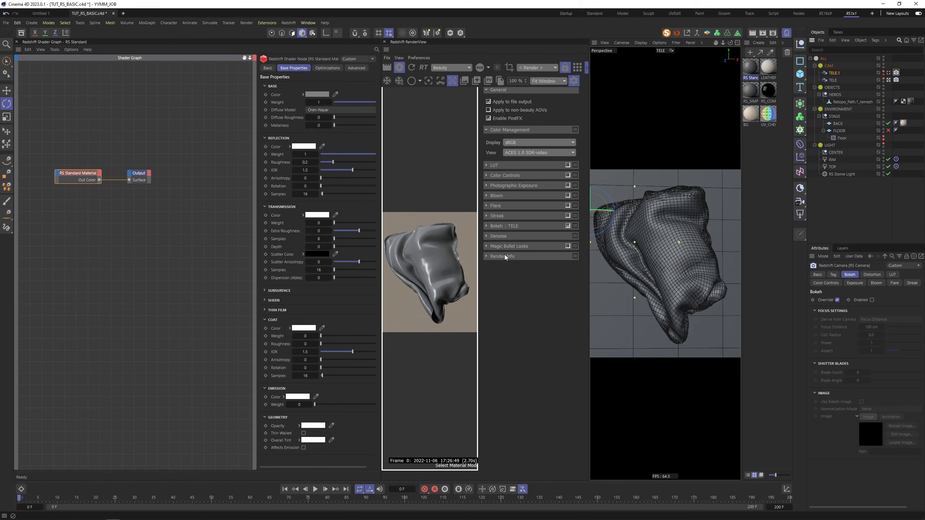
left_click(574, 81)
left_click(872, 299)
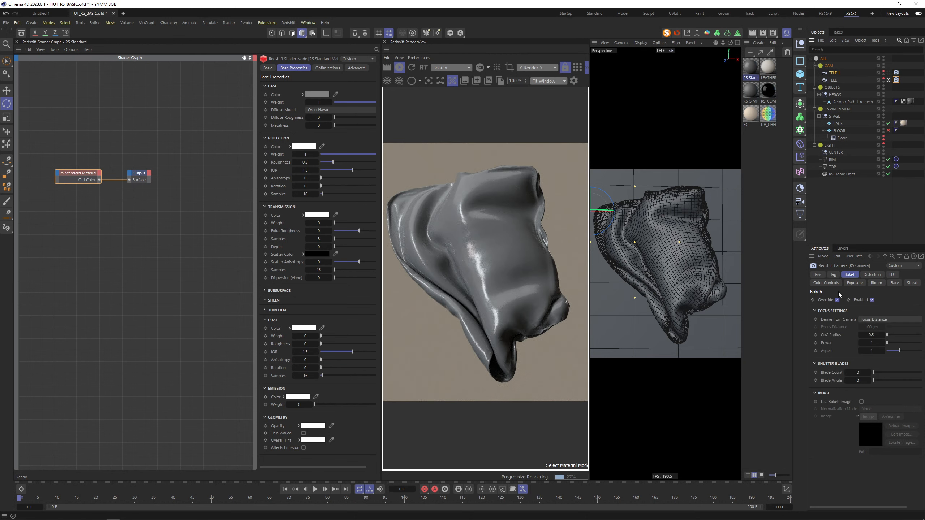
- Review the Break, Bloom and Exposure settings of the Redshift camera tag
left_click(912, 284)
left_click(876, 284)
left_click(854, 283)
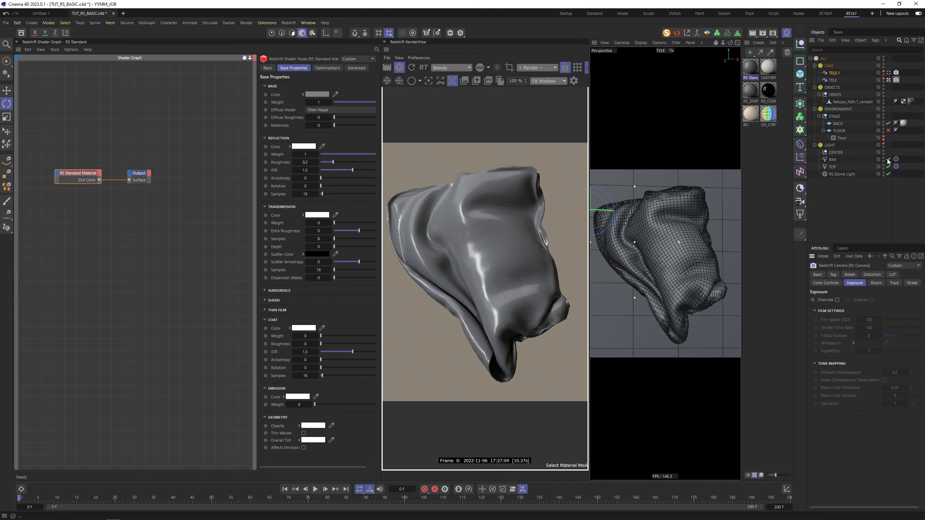
- Disable the RIM and TOP lights and inspect the RS Dome Light's HDRI texture path
left_click(838, 184)
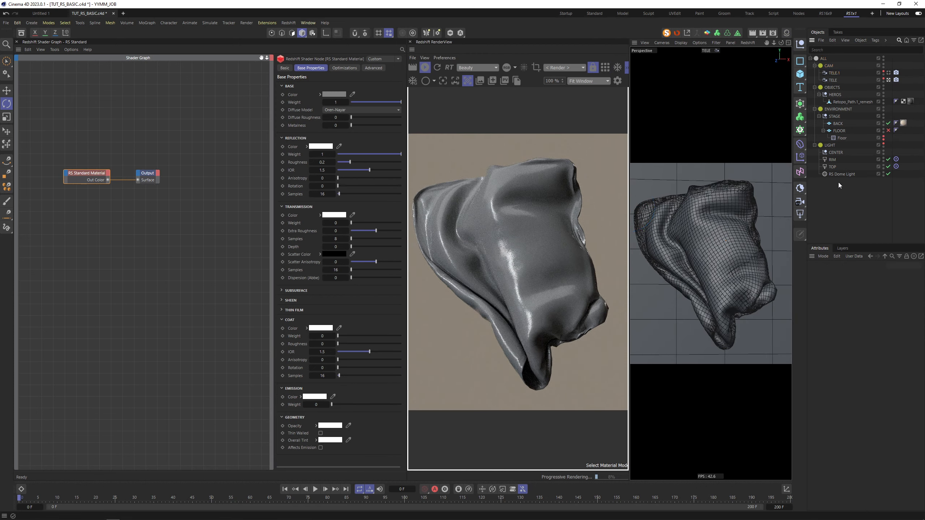
left_click_drag(889, 167, 888, 159)
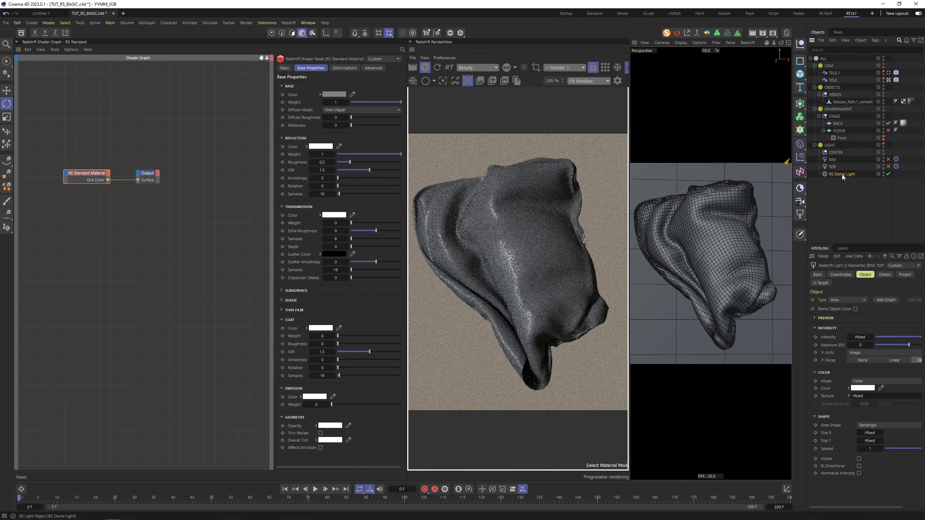
left_click(846, 177)
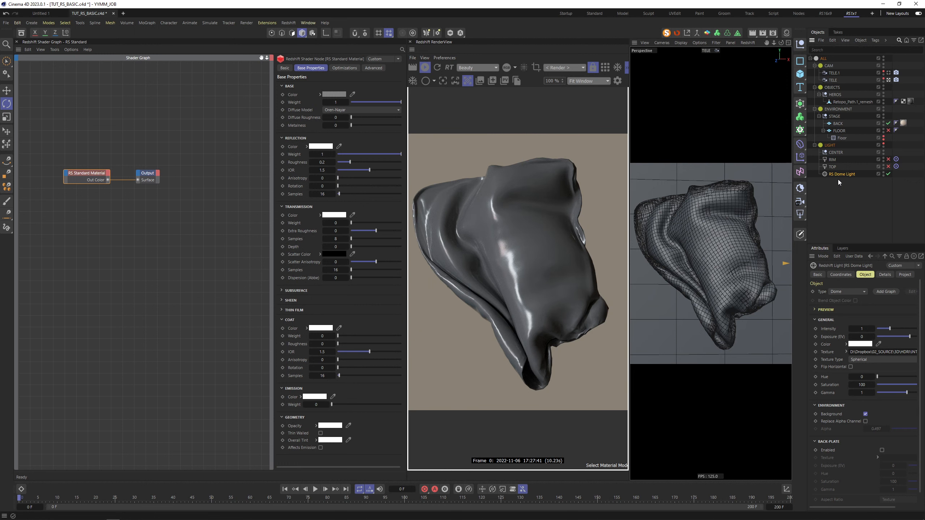
left_click_drag(808, 370, 770, 369)
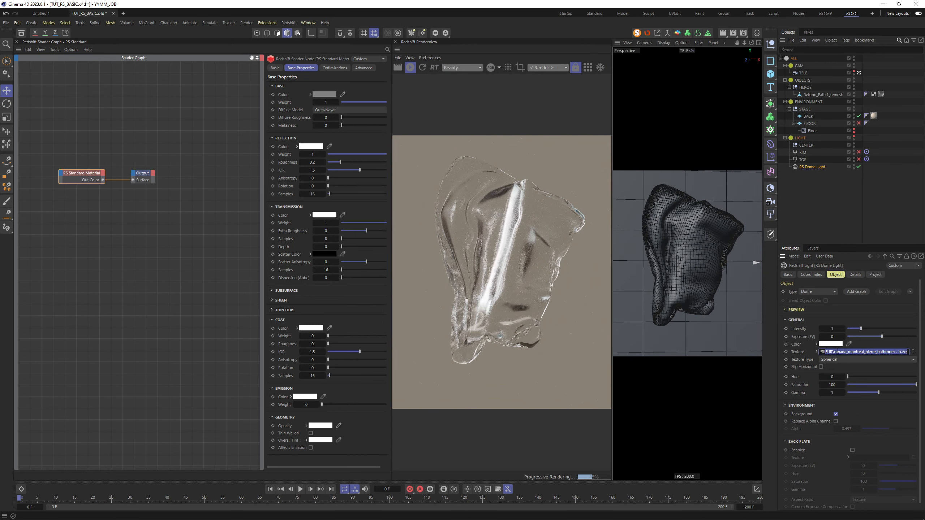
left_click(861, 352)
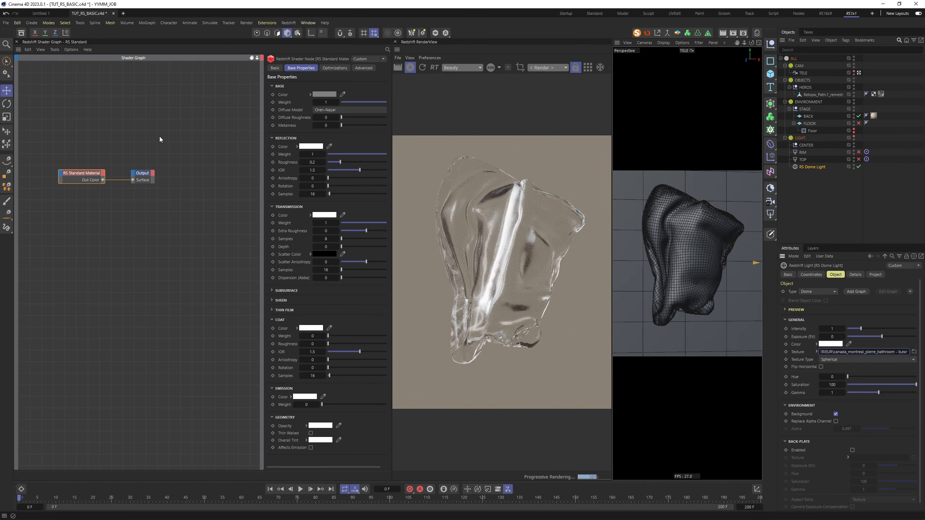
- Set the RS Standard Material's transmission weight to 0
left_click(136, 197)
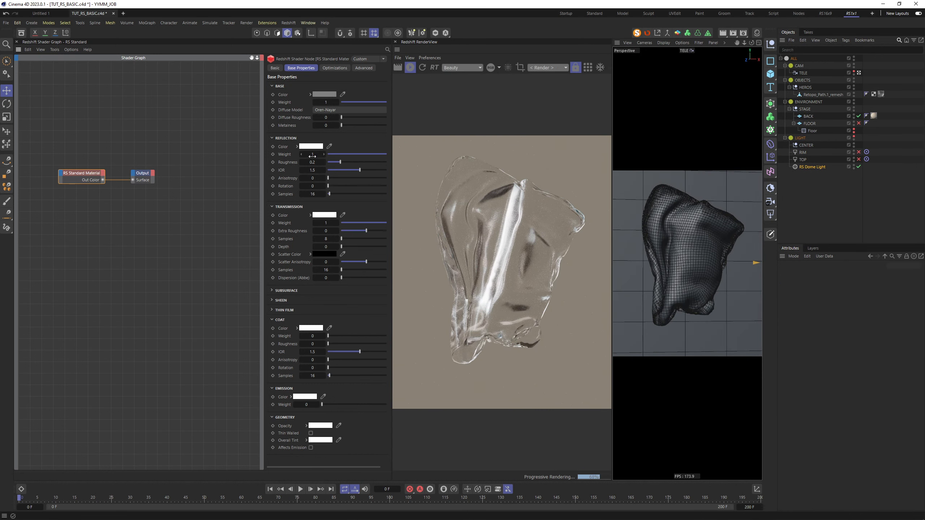
double_click(326, 223)
type("0")
key("Return")
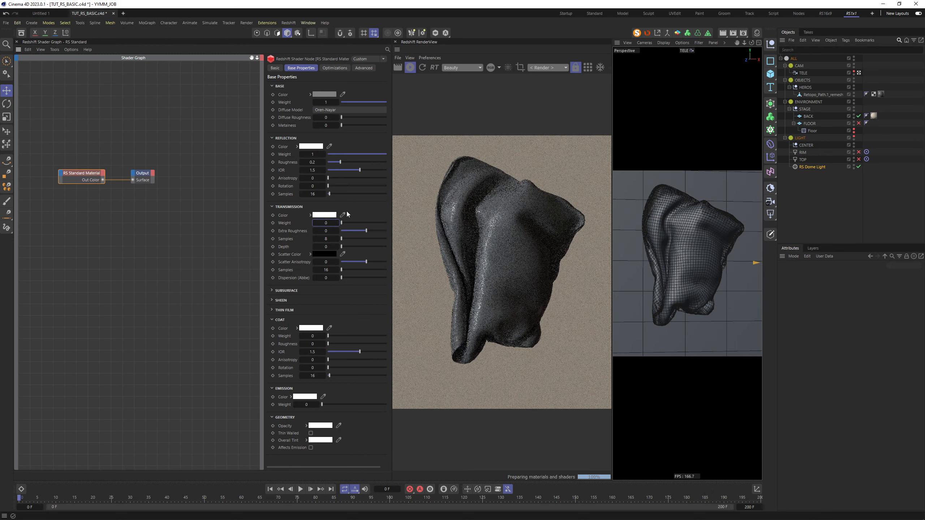
- Change the material's base color to a light pink with hue 326° and saturation 13%
left_click(323, 95)
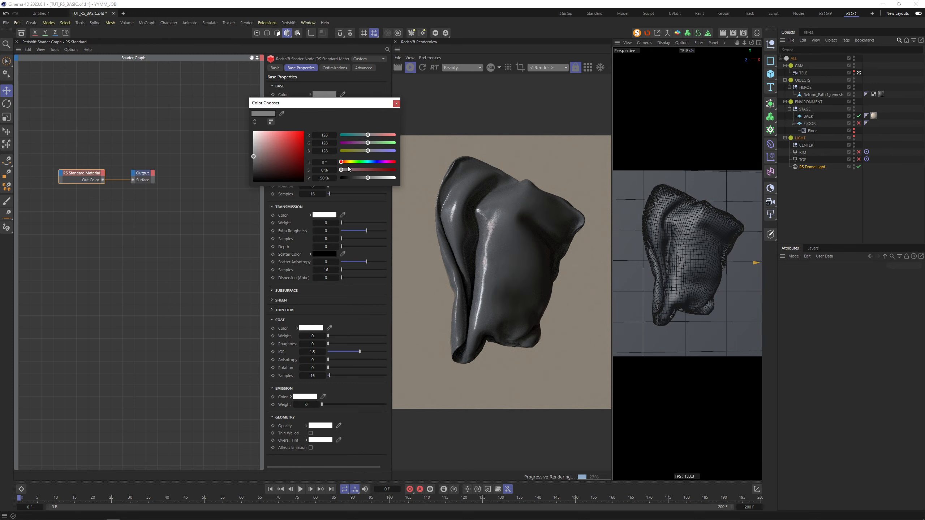
left_click_drag(348, 162, 390, 163)
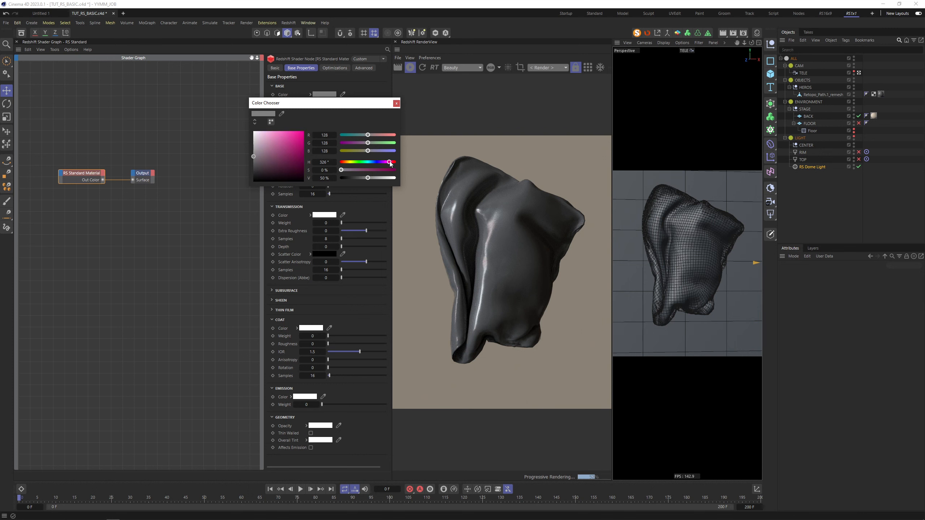
left_click(350, 170)
left_click(397, 103)
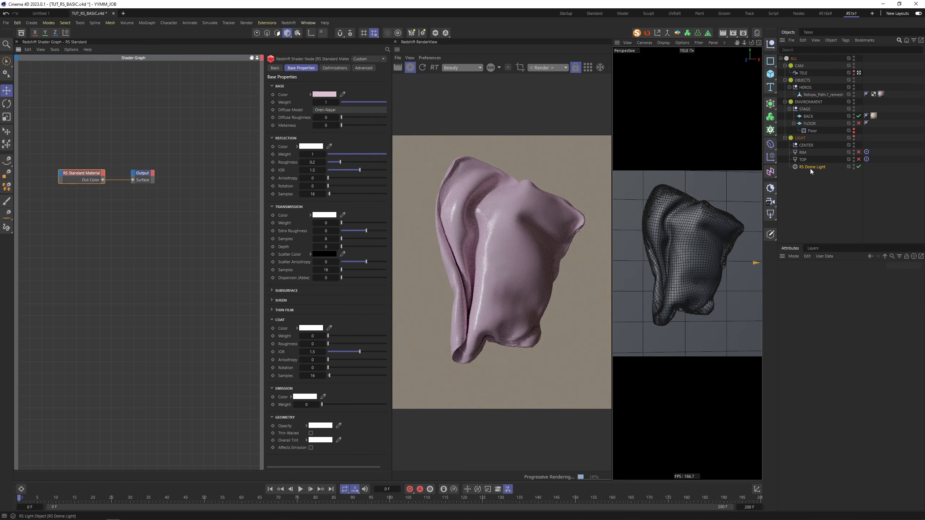
- Show the RS Dome Light's coordinates
left_click(812, 167)
left_click(811, 275)
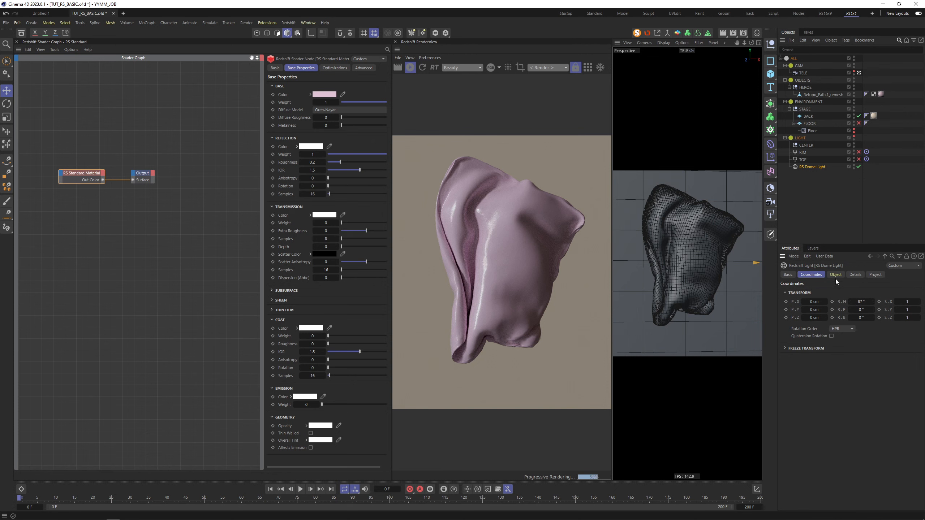
- Set the material's reflection roughness to 0 and darken its base color to a value of 51%
left_click_drag(87, 148, 93, 202)
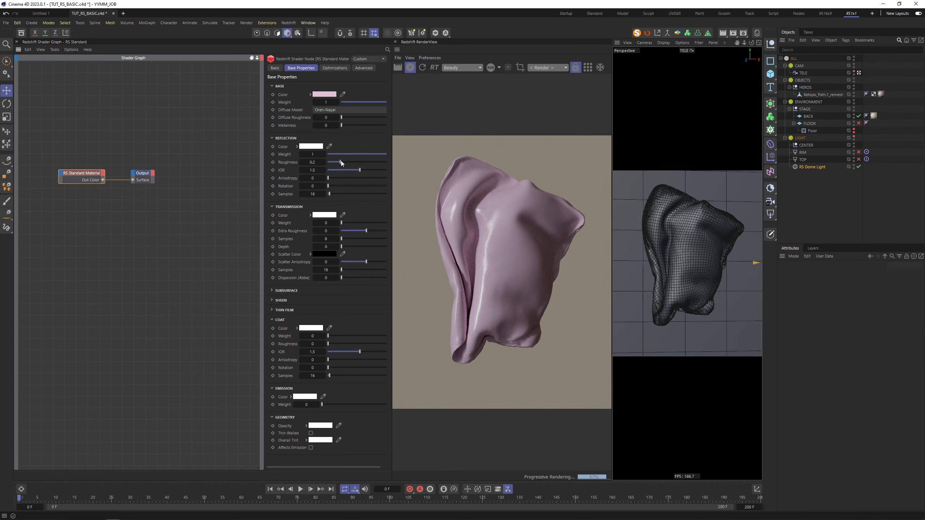
left_click_drag(340, 162, 311, 163)
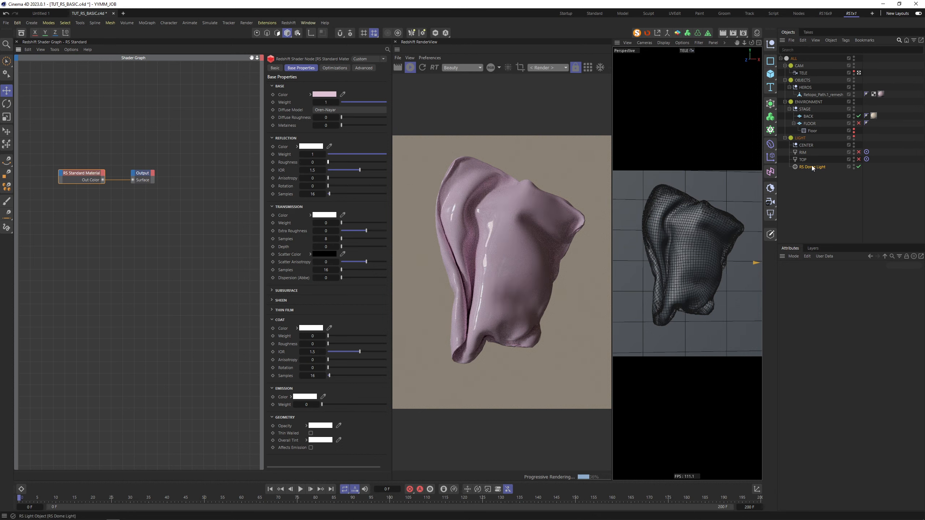
left_click(324, 94)
left_click(362, 178)
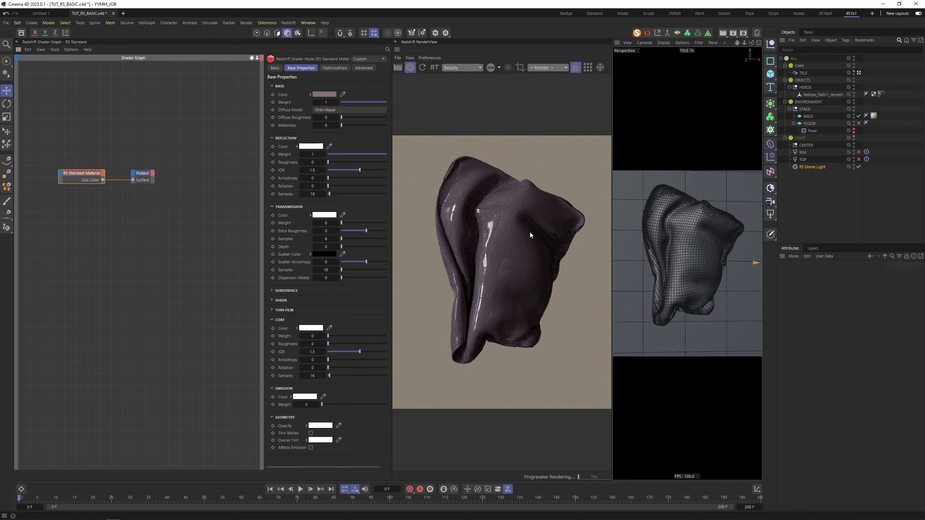
- Rotate the RS Dome Light's heading to 173° and on to about 235° to shift the cloth's reflections
left_click(812, 166)
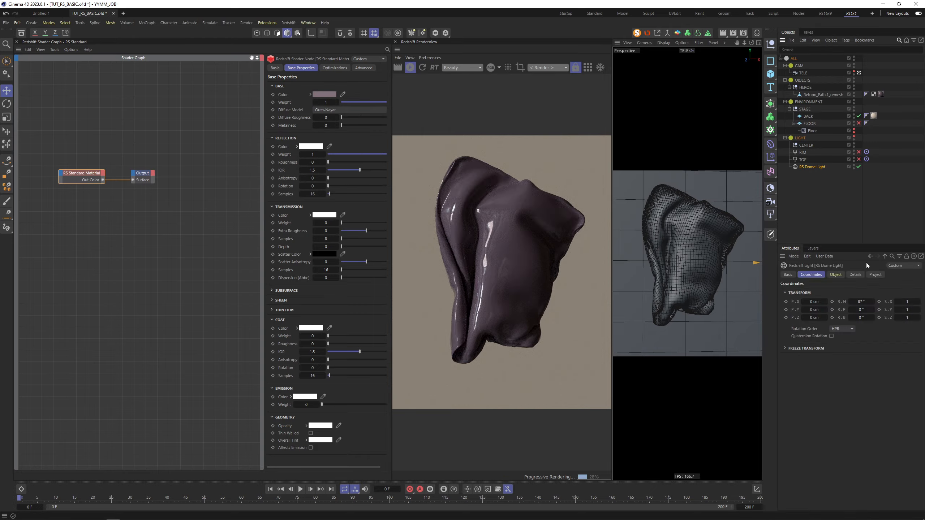
left_click_drag(860, 302, 880, 302)
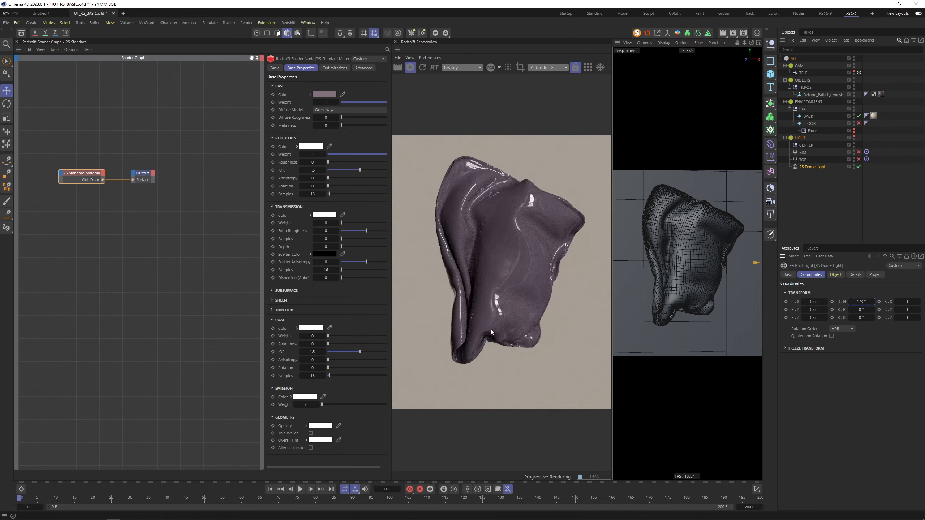
left_click_drag(866, 302, 889, 302)
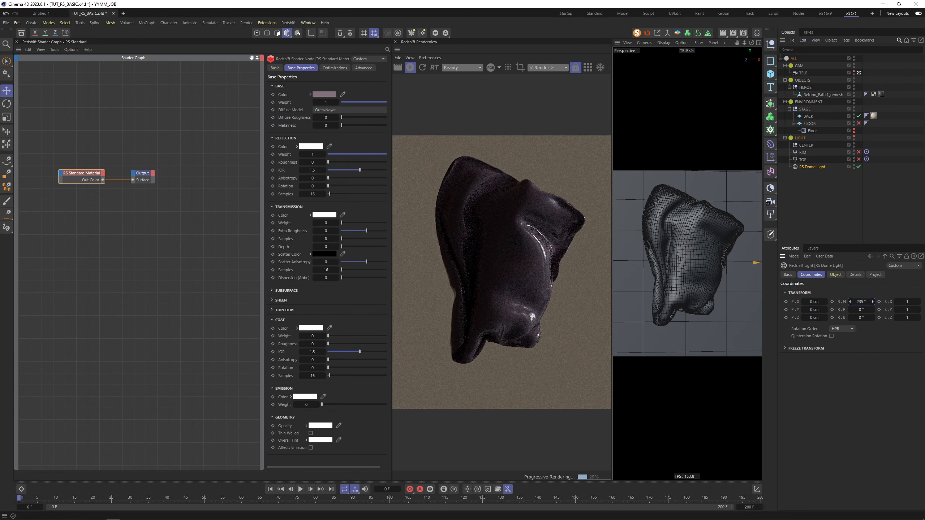
- Set the RS Dome Light's exposure to -0.2
left_click(835, 274)
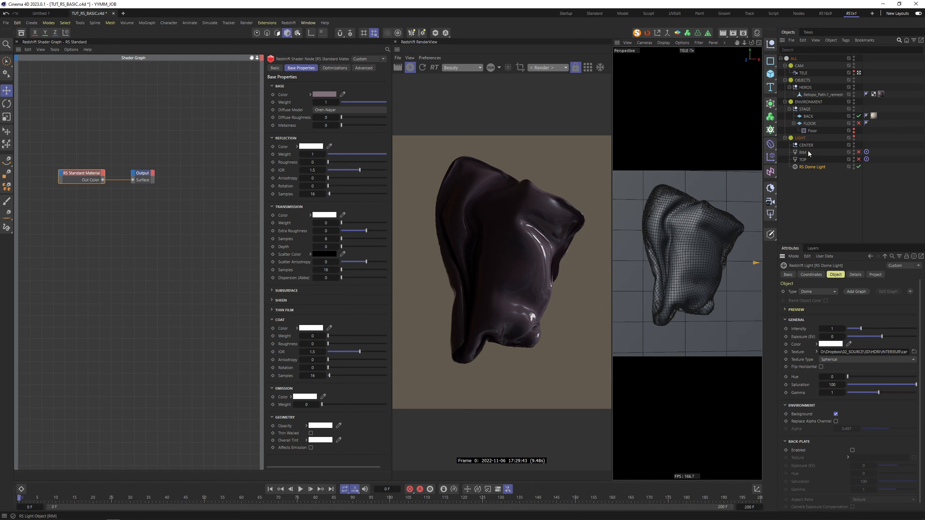
left_click(836, 328)
key("Tab")
type("-0.2")
key("Return")
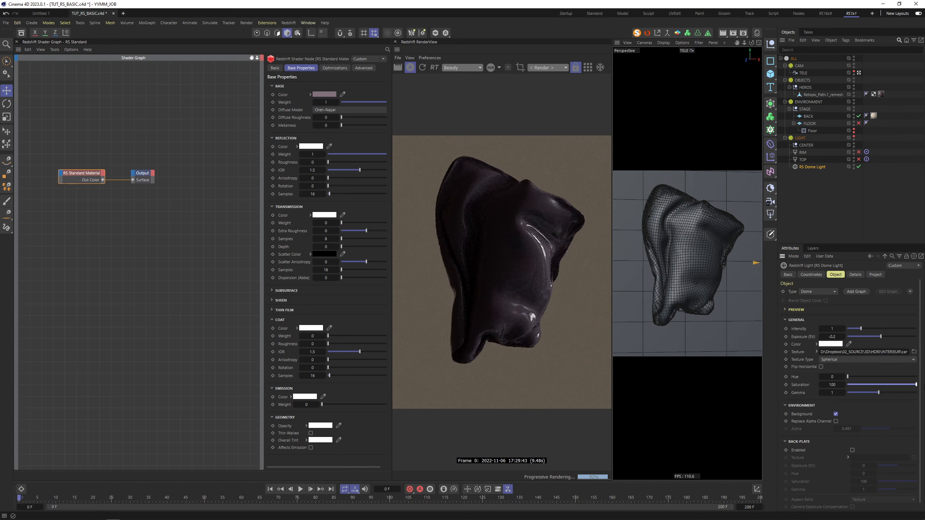
- Reduce the RS Dome Light's saturation to about 75
mouse_move(916, 385)
left_mouse_down()
mouse_move(854, 386)
mouse_move(917, 385)
left_mouse_up()
left_click_drag(888, 385, 879, 385)
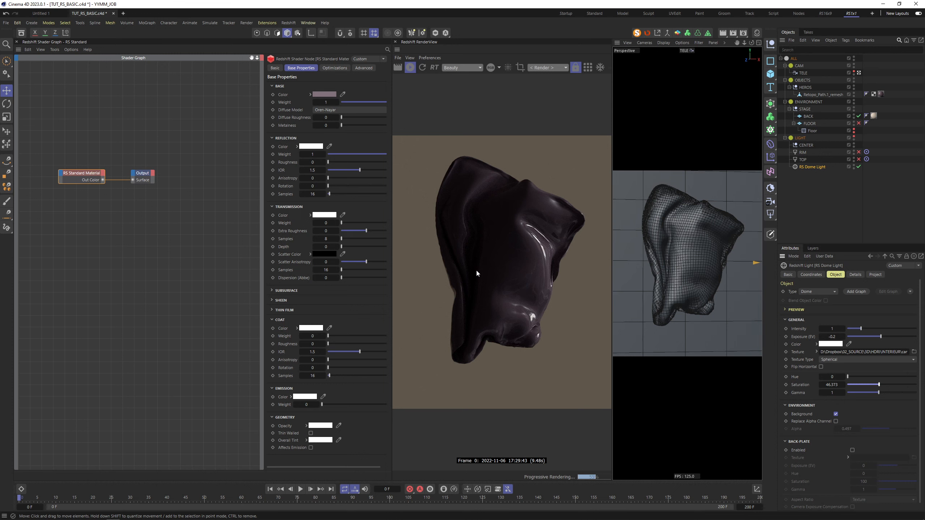
left_click(899, 385)
- Brighten the material's pink base color to a value of 95%
left_click(324, 94)
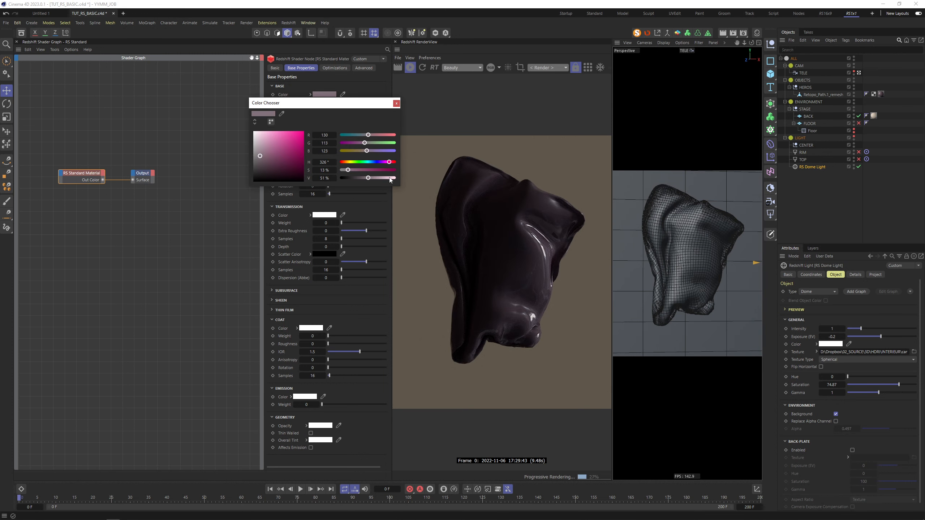
left_click(389, 178)
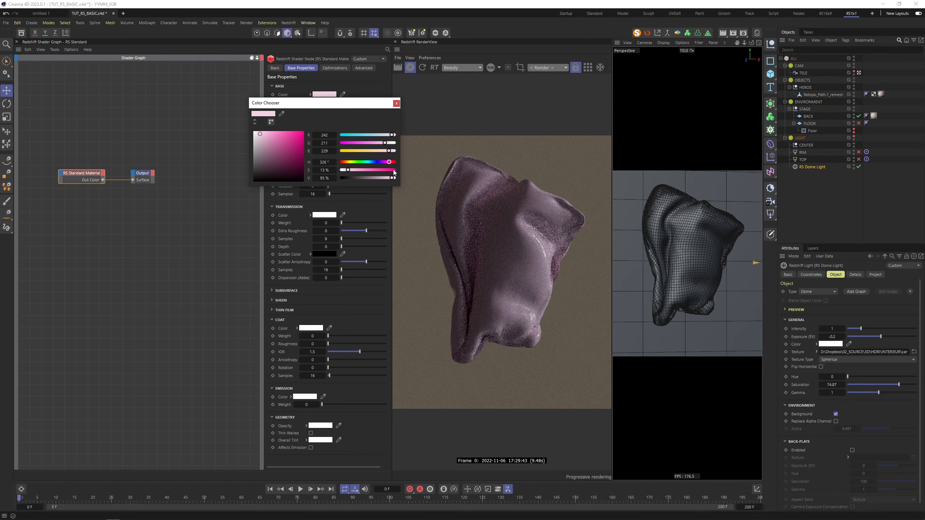
left_click(397, 104)
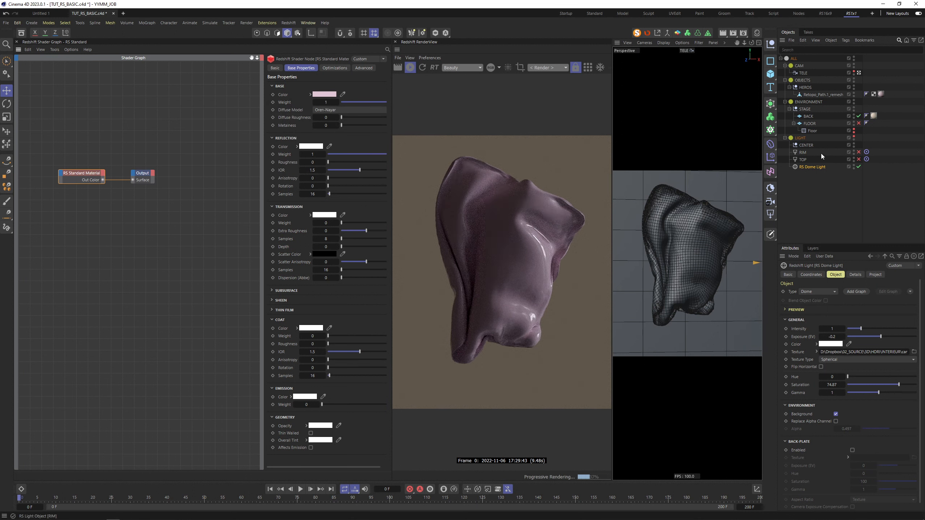
- Disable the RS Dome Light, enable the RIM light, and clear the object selection
left_click(833, 159)
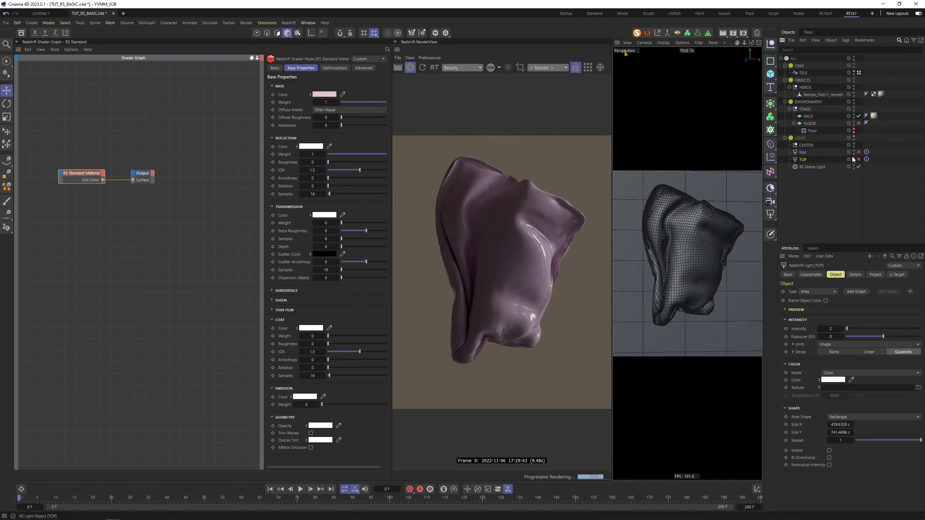
left_click(858, 166)
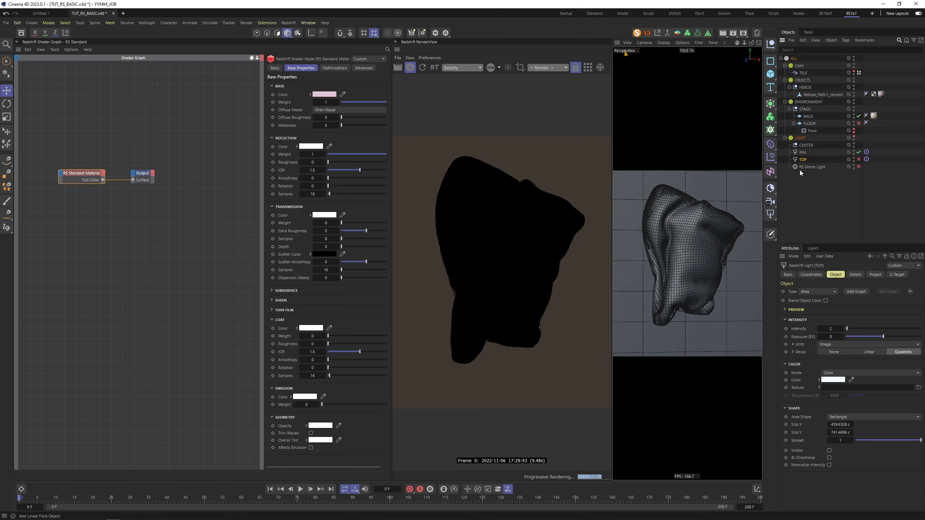
left_click(803, 154)
left_click(804, 194)
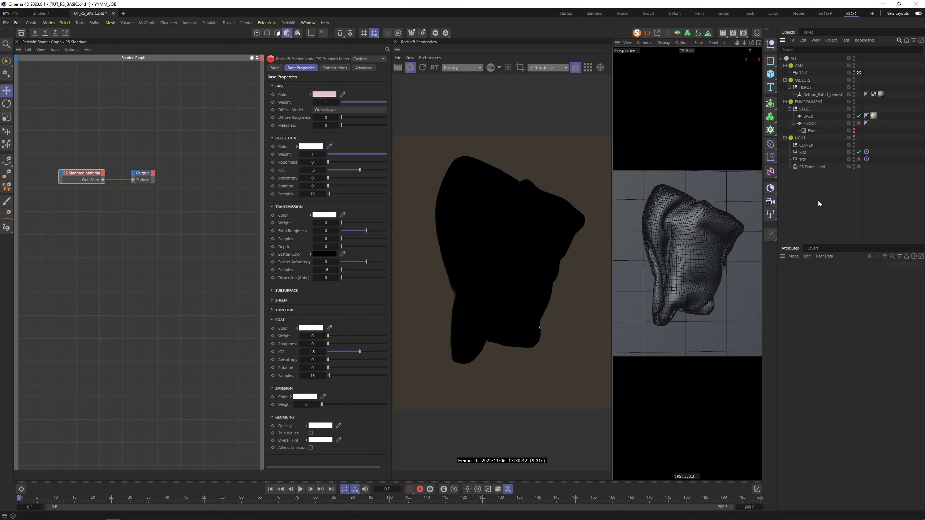
- Find the Redshift Area Light command by searching for "area" and add the light to the scene
key("shift+c")
type("area")
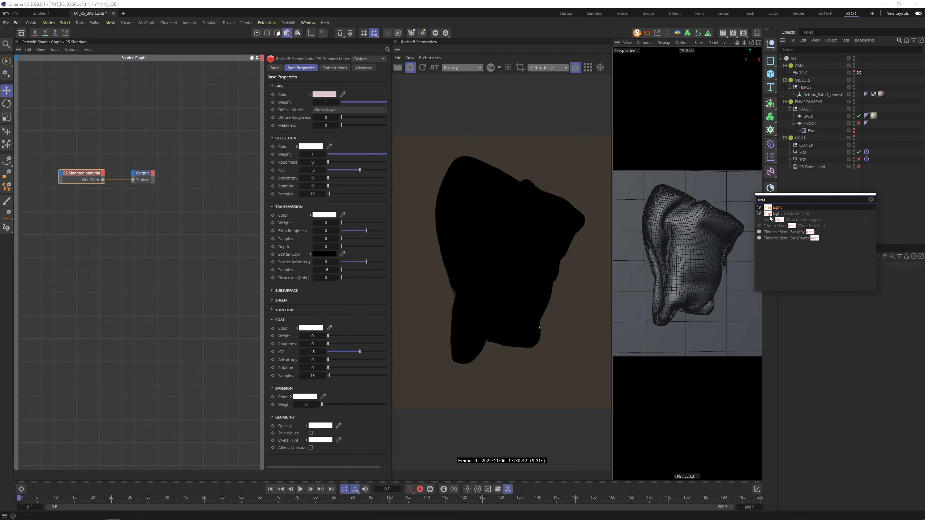
left_click(774, 214)
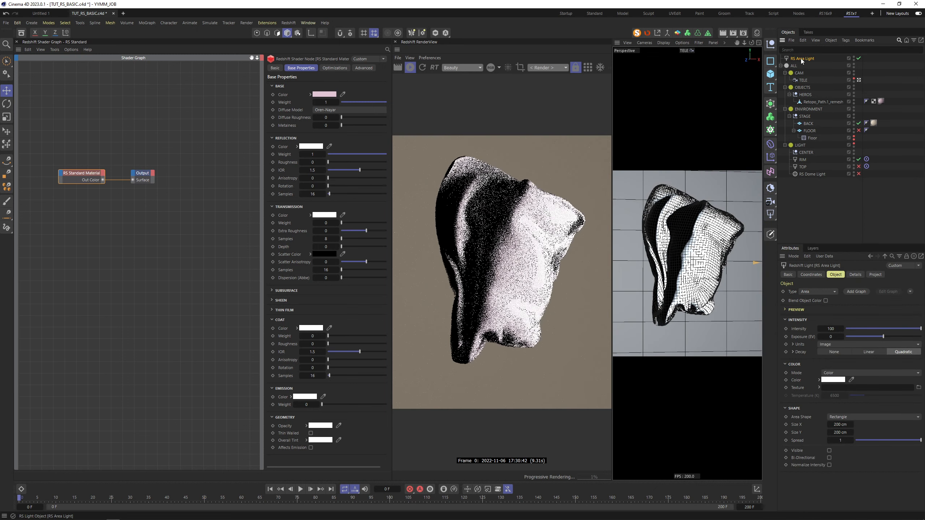
- Select the CENTER null through the target object of the RIM light's Target tag, and check it in the perspective view
left_click(867, 159)
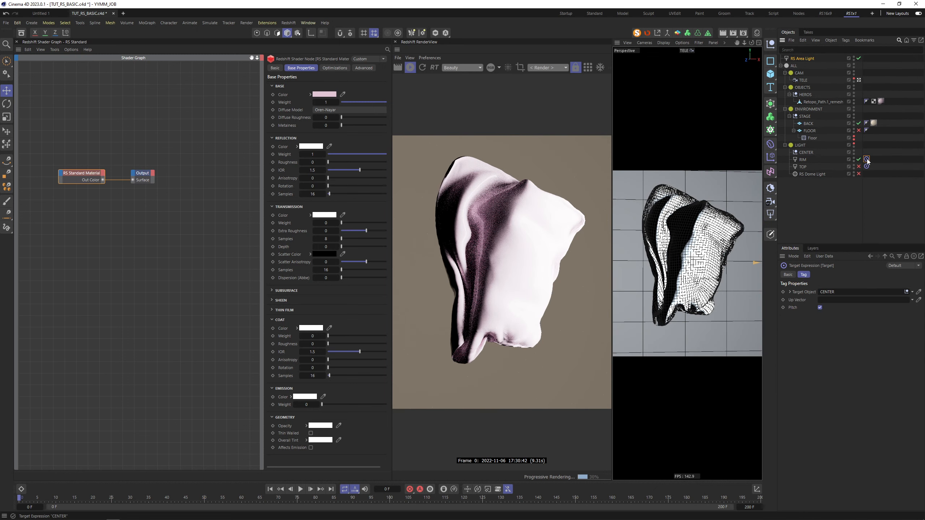
double_click(830, 293)
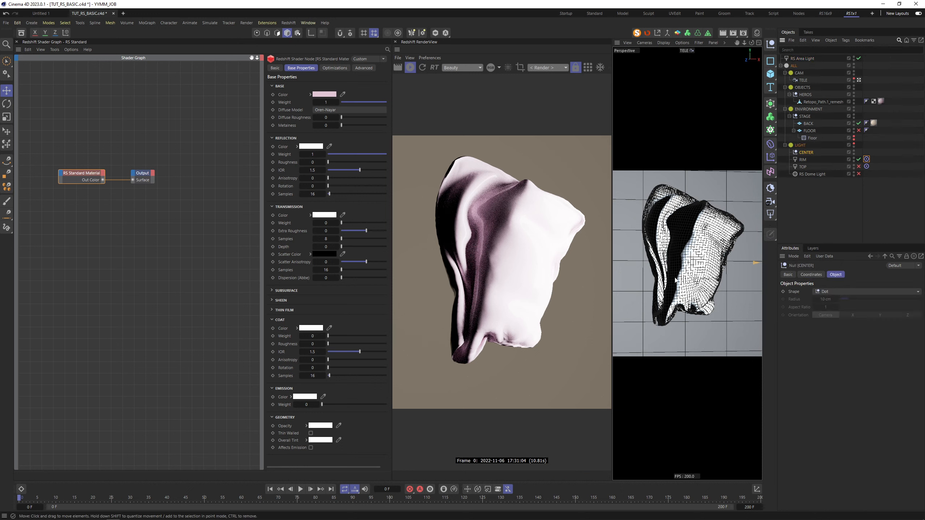
left_click(758, 43)
left_click(758, 43)
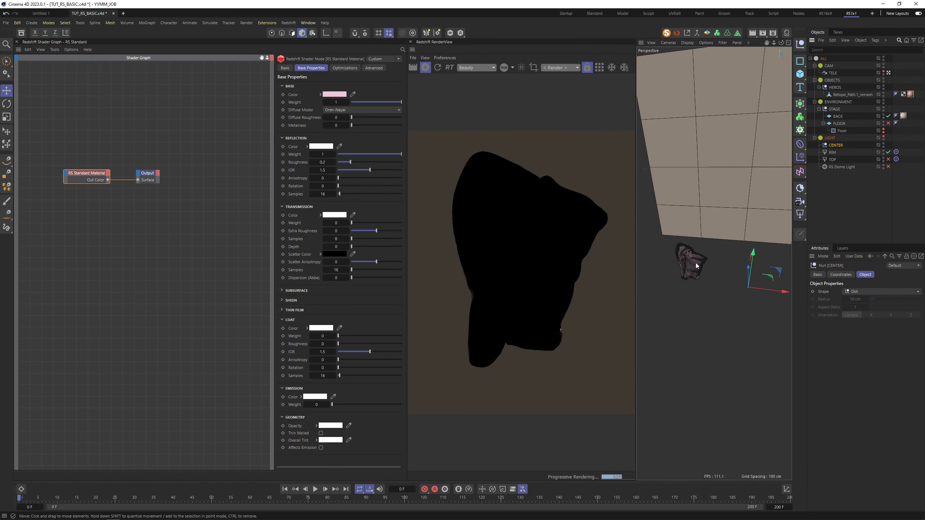
- Reset the cloth model's position and rotation to zero so it sits at the world center
left_click(693, 266)
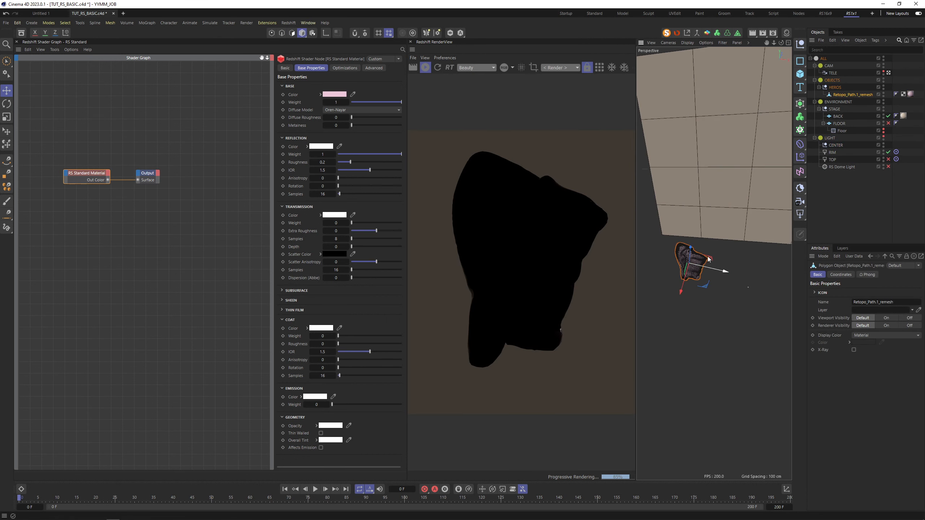
left_click(839, 275)
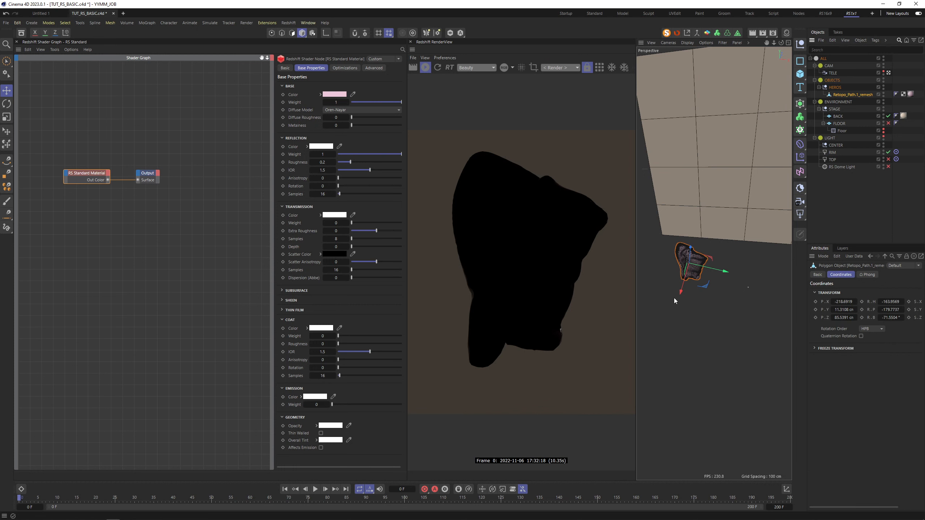
key("alt+0")
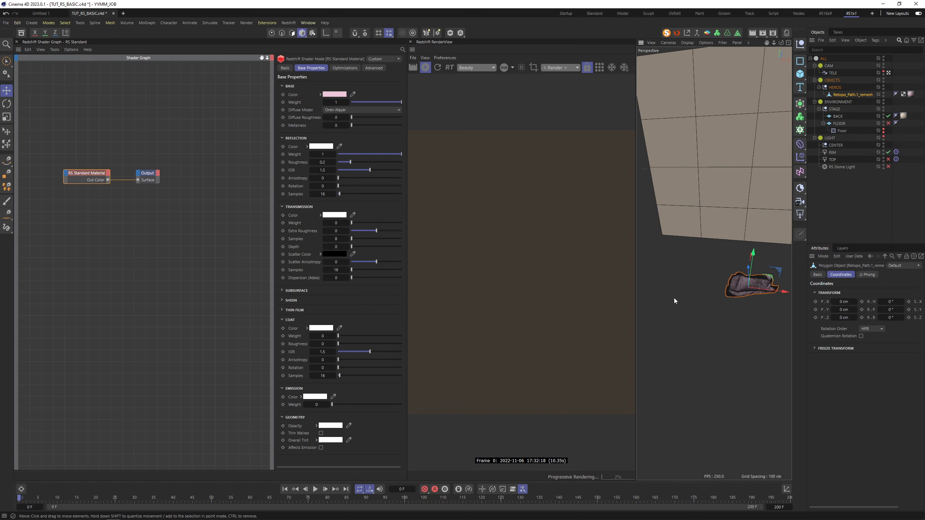
- Reframe the TELE camera view on the recentered cloth and return to the free perspective view
left_click_drag(743, 276, 739, 273, "alt")
middle_click_drag(740, 274, 718, 251, "alt")
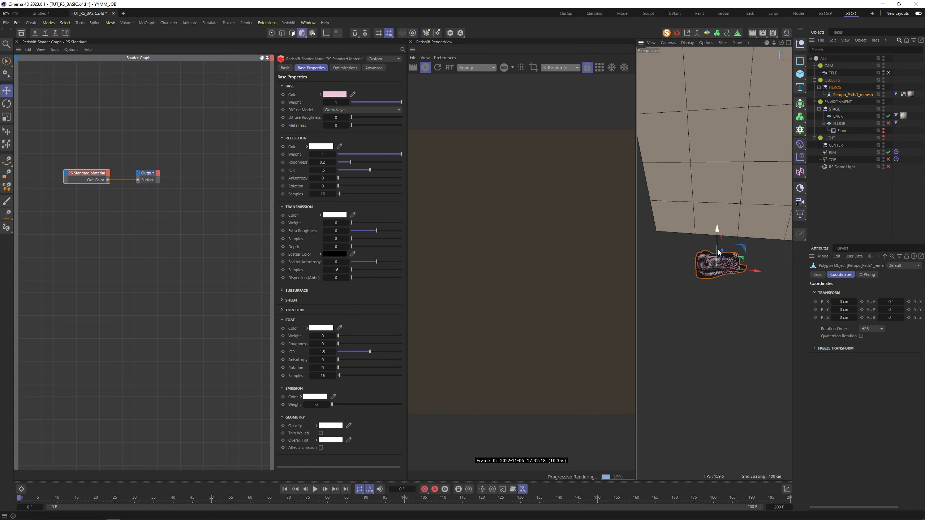
left_click_drag(715, 261, 708, 252, "alt")
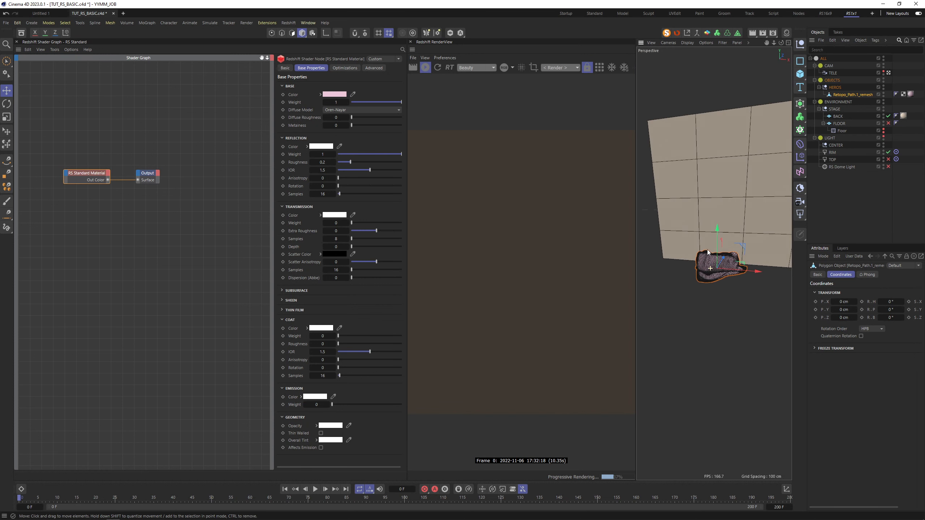
left_click(788, 43)
middle_click_drag(687, 252, 652, 249, "alt")
right_click_drag(661, 257, 667, 258, "alt")
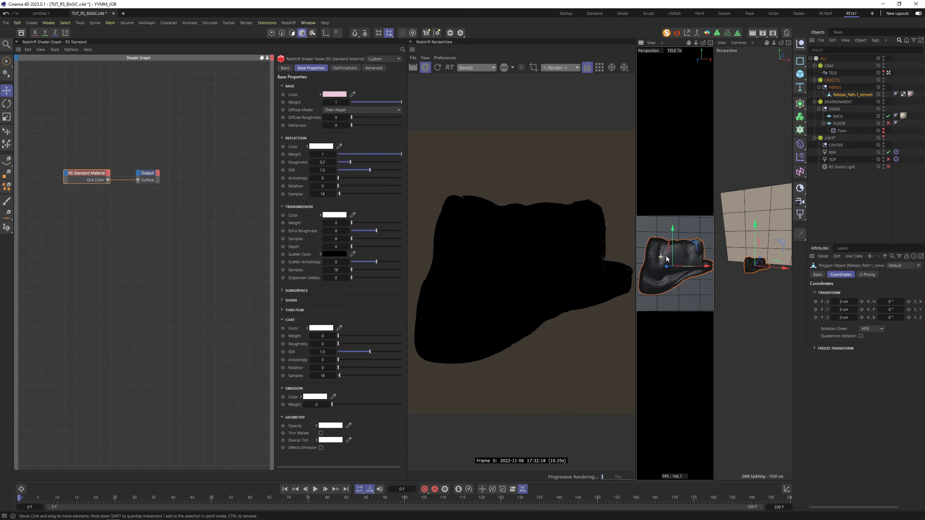
left_click(788, 42)
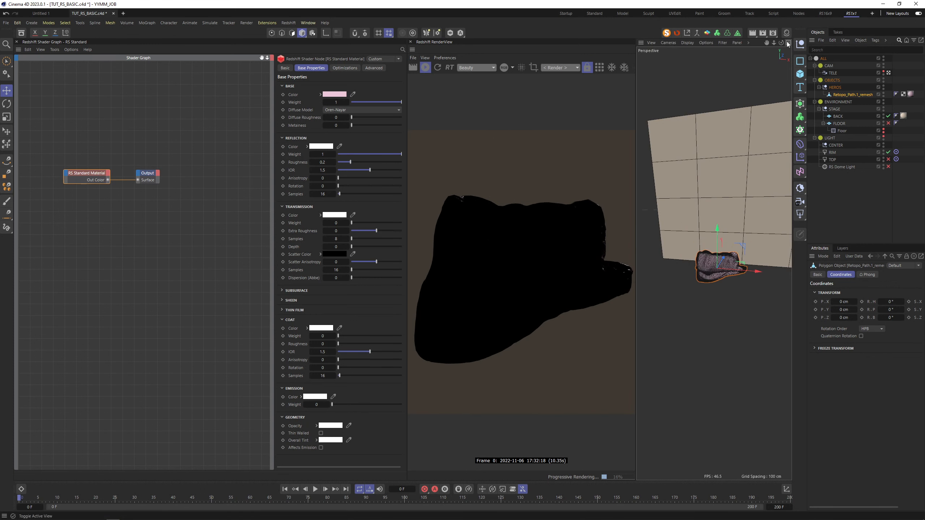
- Rotate the cloth model so it stands upright facing the camera
scroll(719, 255, "up", 5)
key("r")
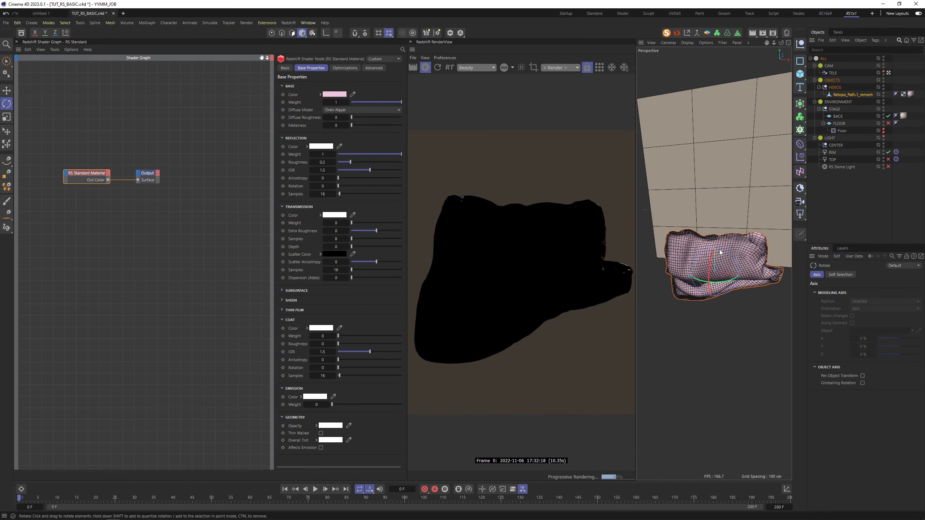
mouse_move(728, 273)
left_mouse_down()
mouse_move(702, 296)
mouse_move(765, 258)
mouse_move(727, 257)
mouse_move(770, 265)
left_mouse_up()
key("space")
key("r")
left_click_drag(712, 261, 710, 262)
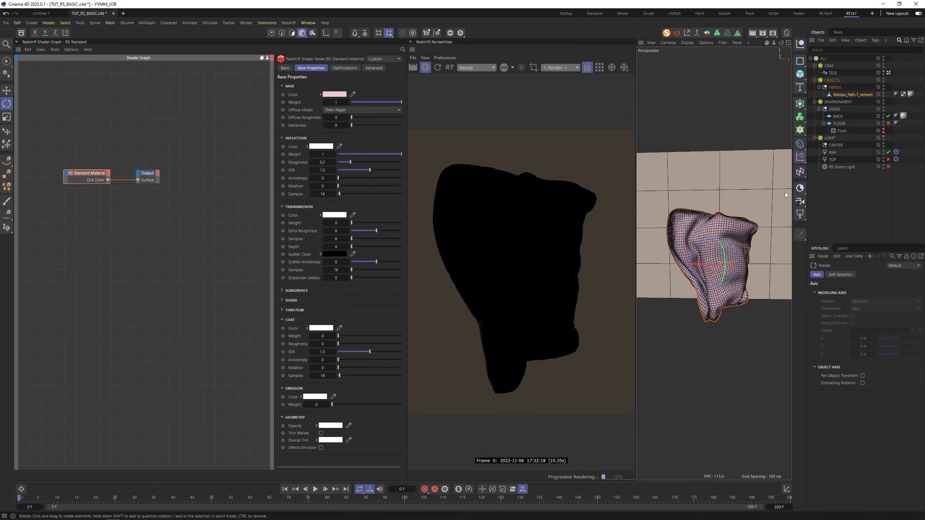
- Make the LIGHT group visible in the viewport and scale up the RIM light
left_click(832, 152)
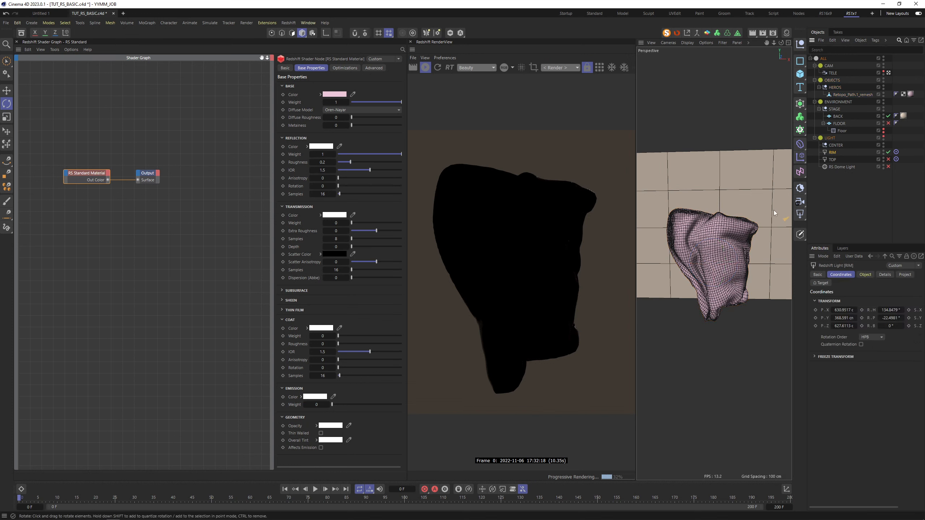
key("o")
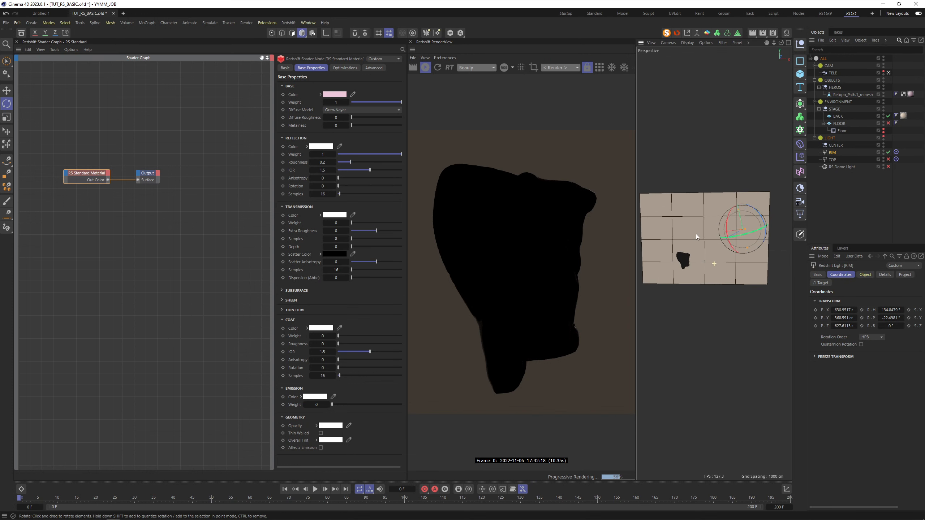
left_click(883, 136)
mouse_move(689, 263)
left_mouse_down("alt")
mouse_move(652, 274)
mouse_move(676, 265)
mouse_move(663, 286)
mouse_move(713, 272)
mouse_move(726, 290)
mouse_move(691, 299)
mouse_move(762, 312)
left_mouse_up("alt")
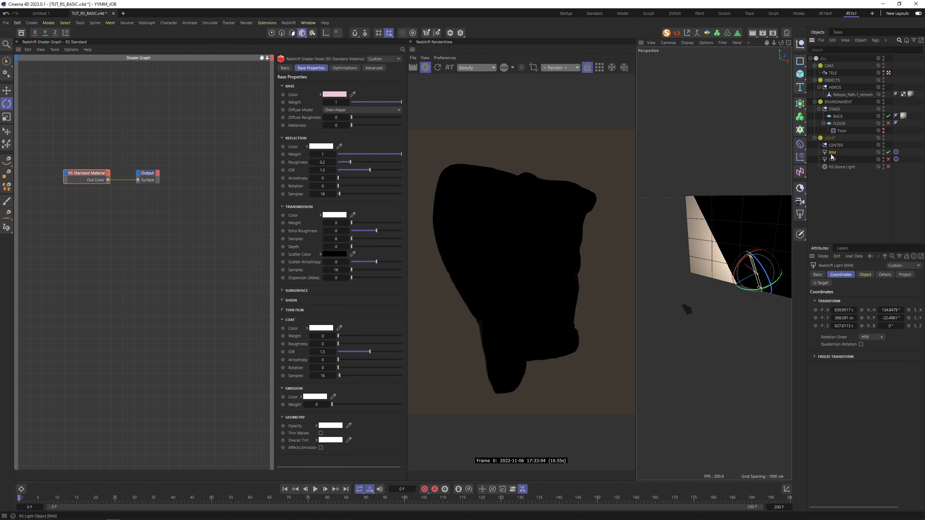
key("t")
left_click_drag(732, 321, 703, 316)
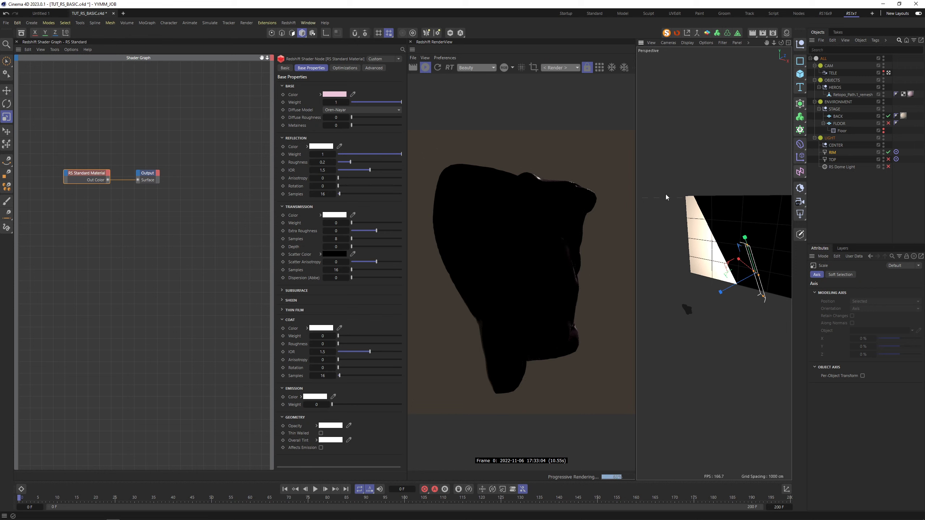
- Move the RIM light along its aiming axis closer to the cloth
key("9")
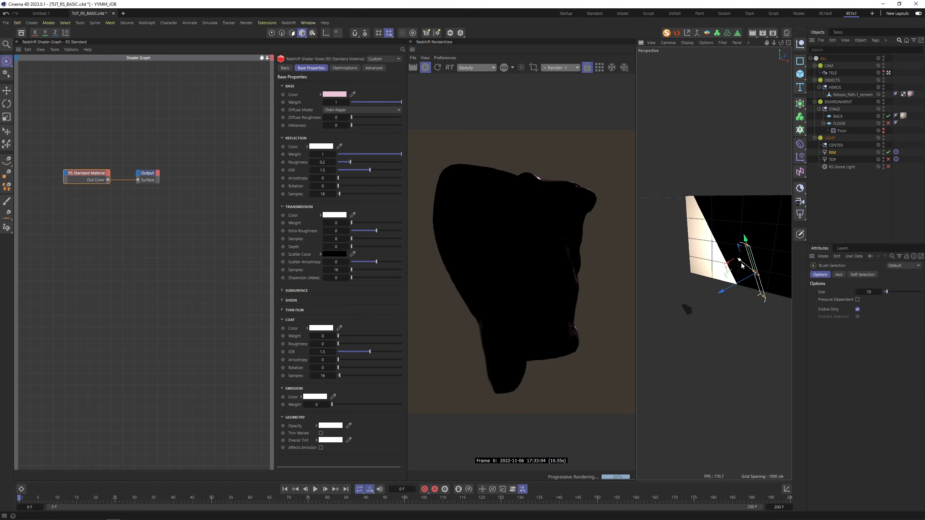
left_click_drag(744, 267, 696, 306)
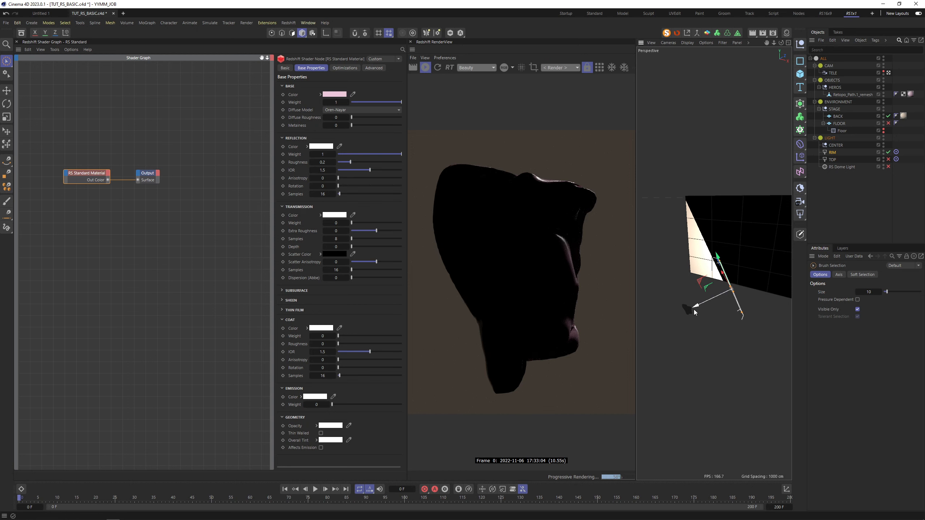
left_click_drag(694, 309, 698, 285)
- Enable the TOP light and move it along its aiming axis close to the cloth
left_click(889, 160)
left_click(827, 160)
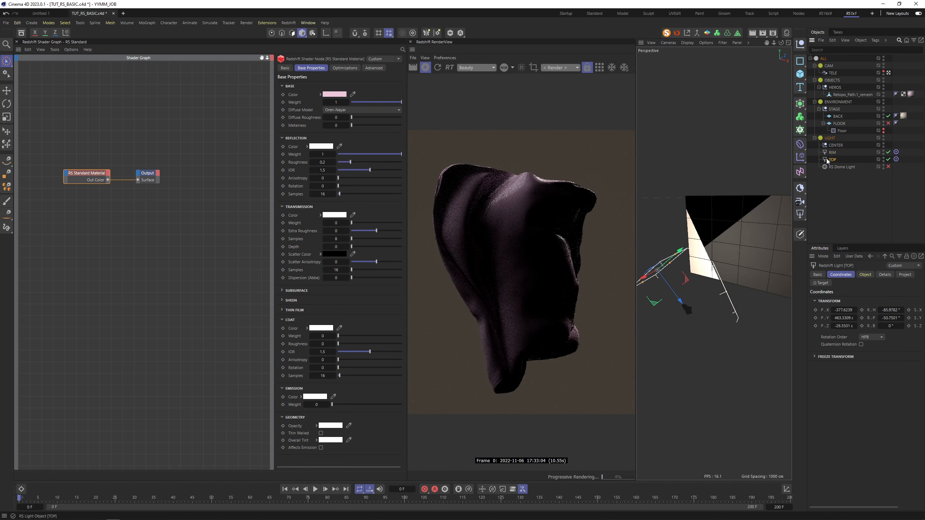
left_click_drag(685, 305, 725, 276, "alt")
scroll(739, 269, "up", 5)
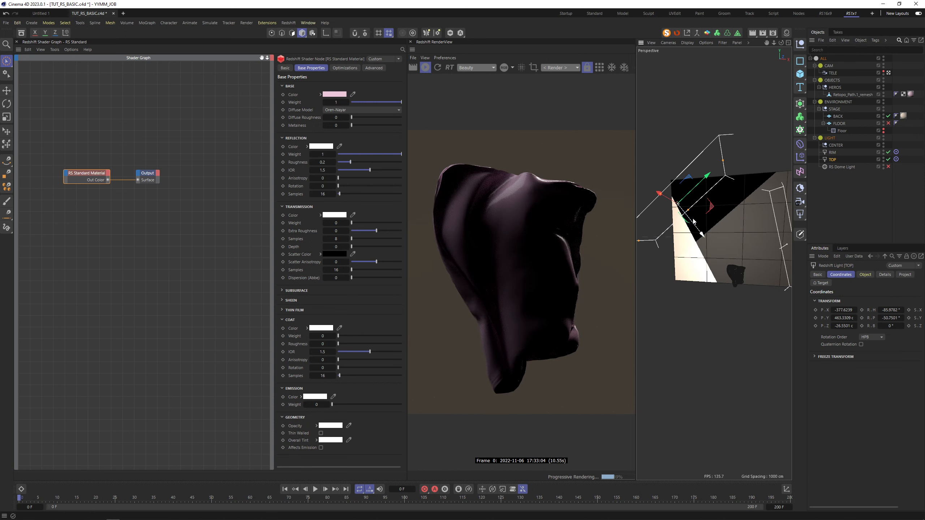
left_click_drag(694, 226, 737, 282)
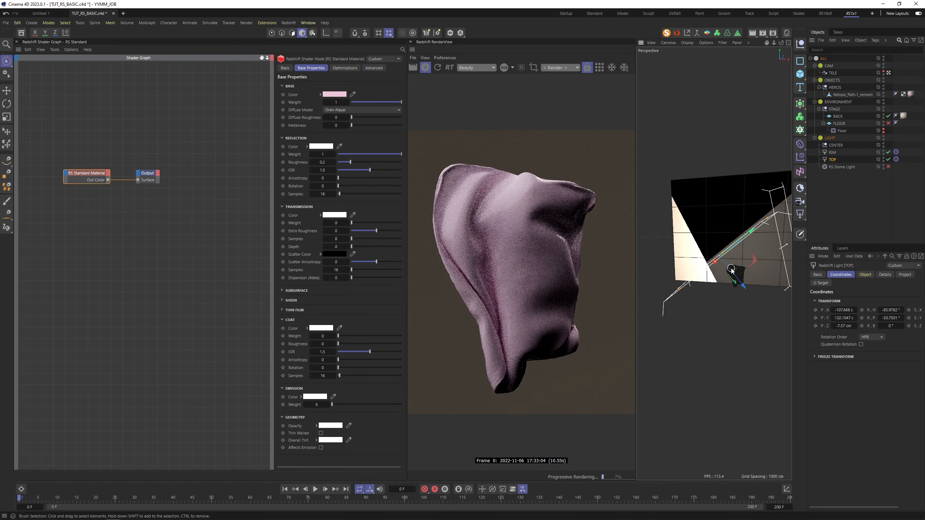
- Send a snapshot of the close-light render from the RenderView to the Picture Viewer
right_click_drag(731, 268, 754, 259, "alt")
left_click_drag(739, 279, 724, 270, "alt")
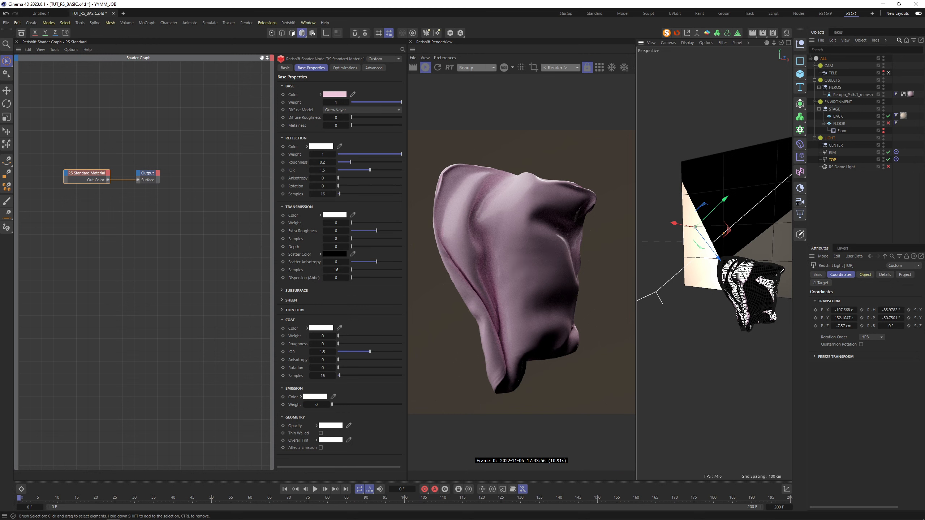
right_click_drag(754, 267, 718, 259, "alt")
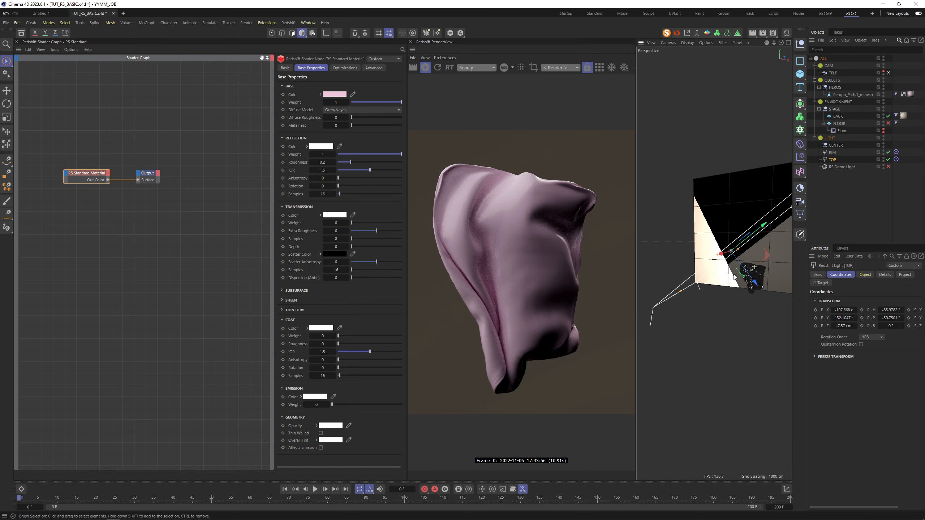
left_click(632, 69)
left_click(492, 80)
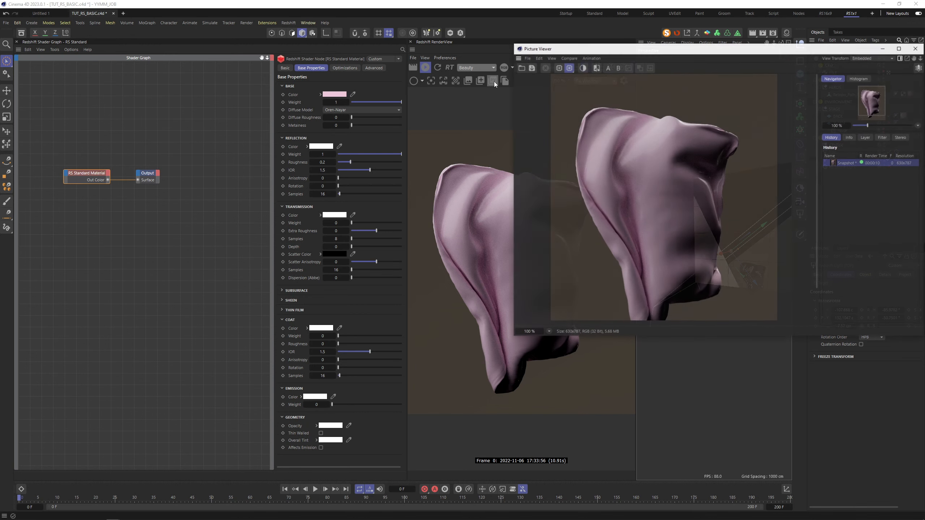
- Move the TOP light far away from the cloth and set its intensity to 50
left_click_drag(755, 283, 640, 149)
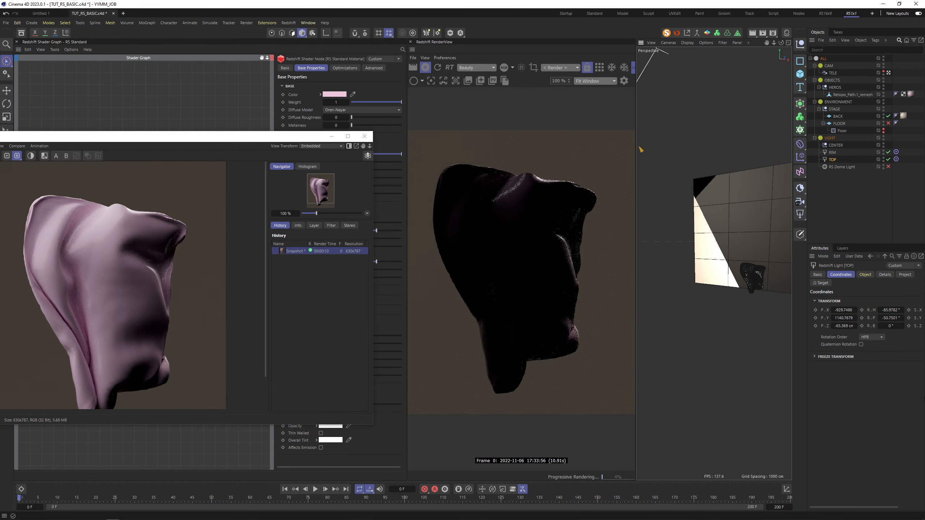
left_click(865, 274)
left_click_drag(860, 338, 860, 337)
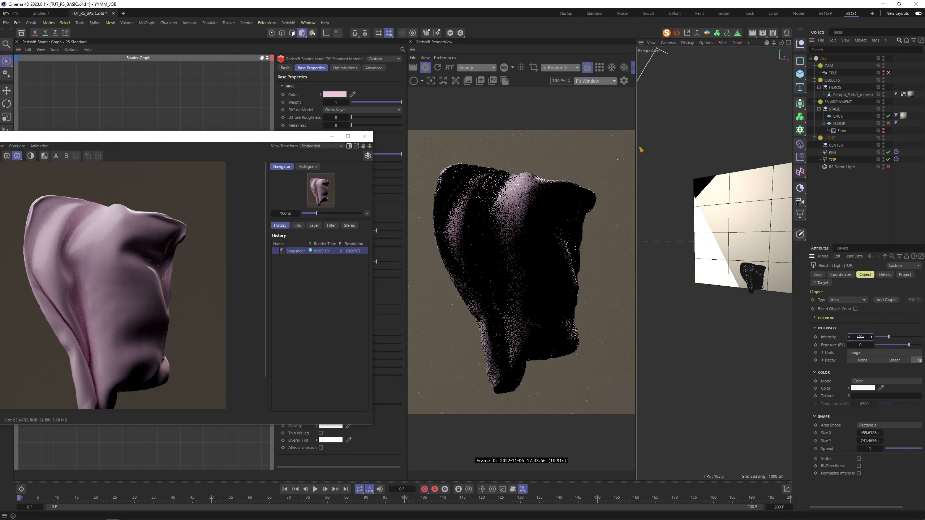
left_click(861, 337)
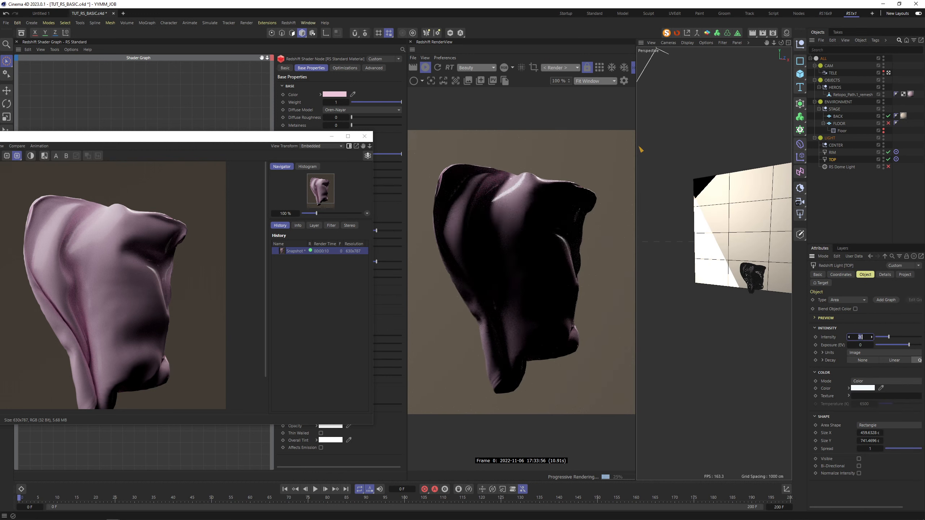
type("50")
key("Return")
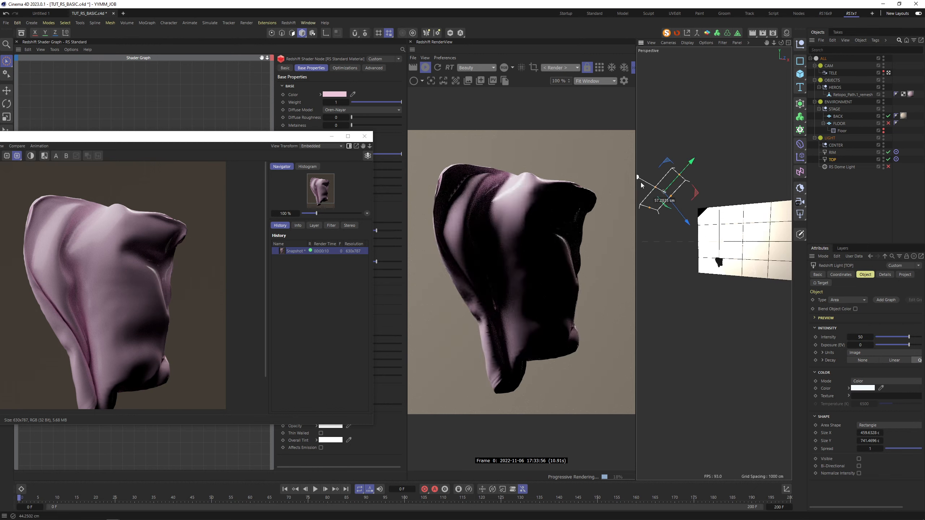
- Adjust the distant TOP light's position, then send a second snapshot to the Picture Viewer and compare it with the first
left_click_drag(678, 216, 669, 211)
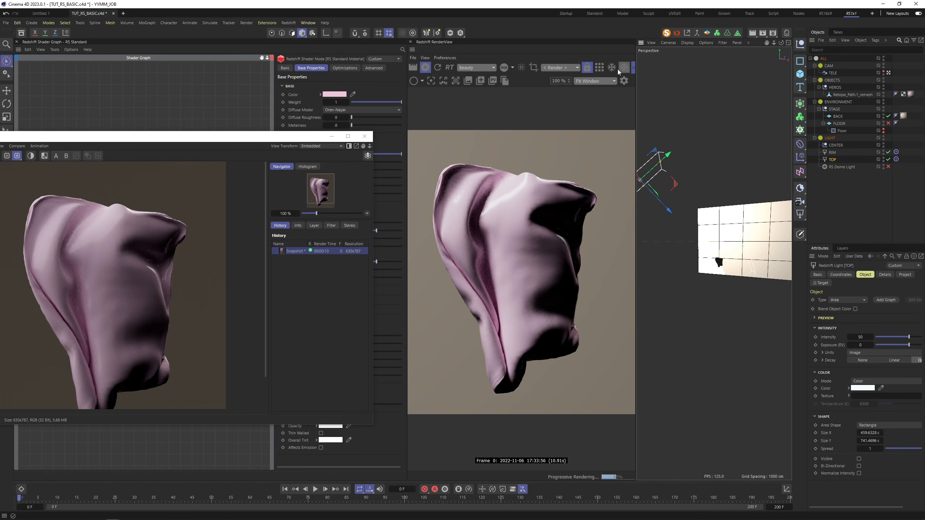
left_click(492, 81)
left_click(295, 251)
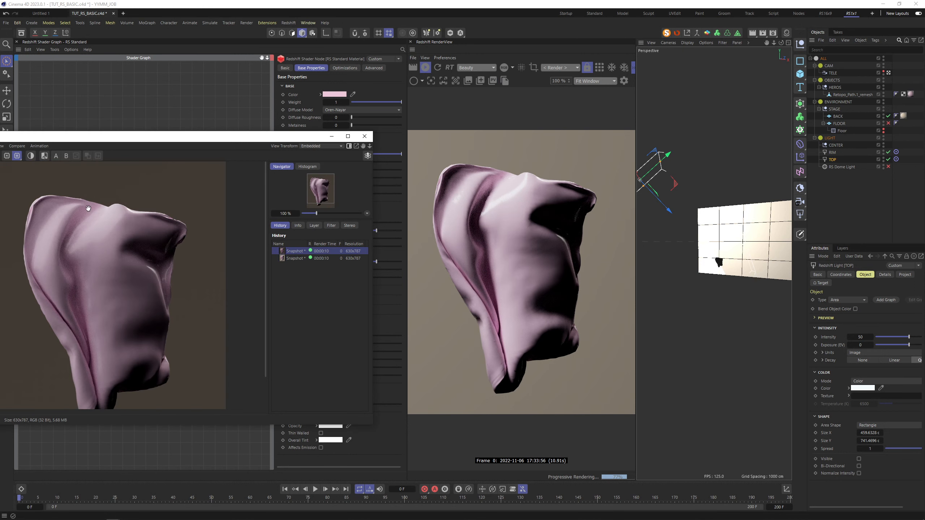
key("Down")
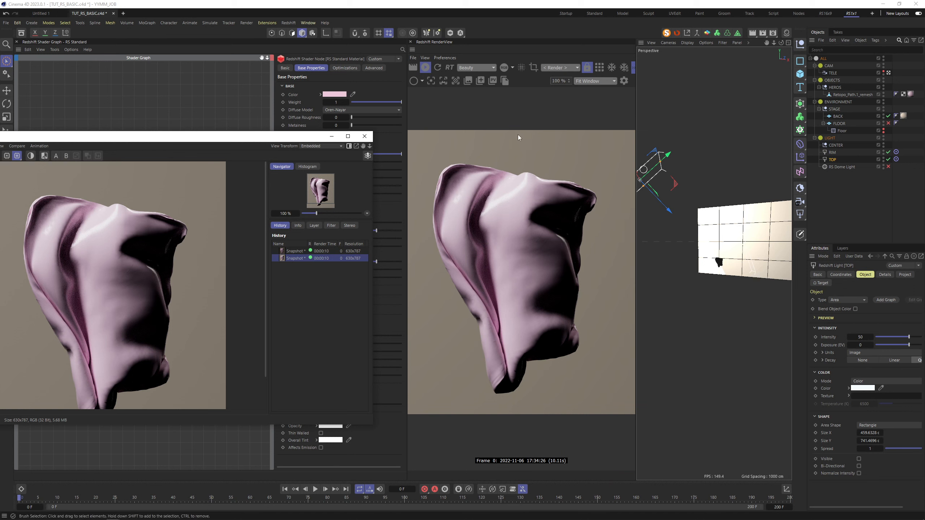
- Move the TOP light back near the cloth and set its intensity to 8
left_click_drag(701, 269, 728, 263)
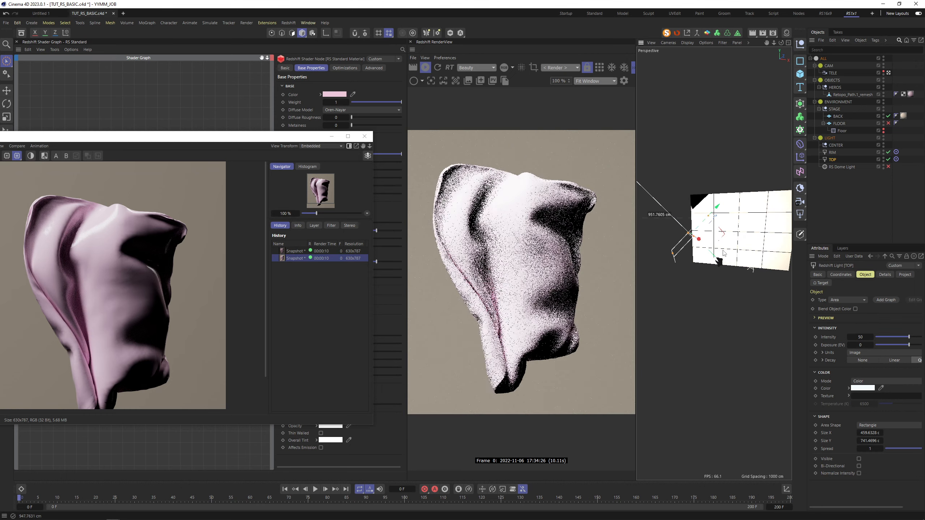
double_click(862, 337)
type("5")
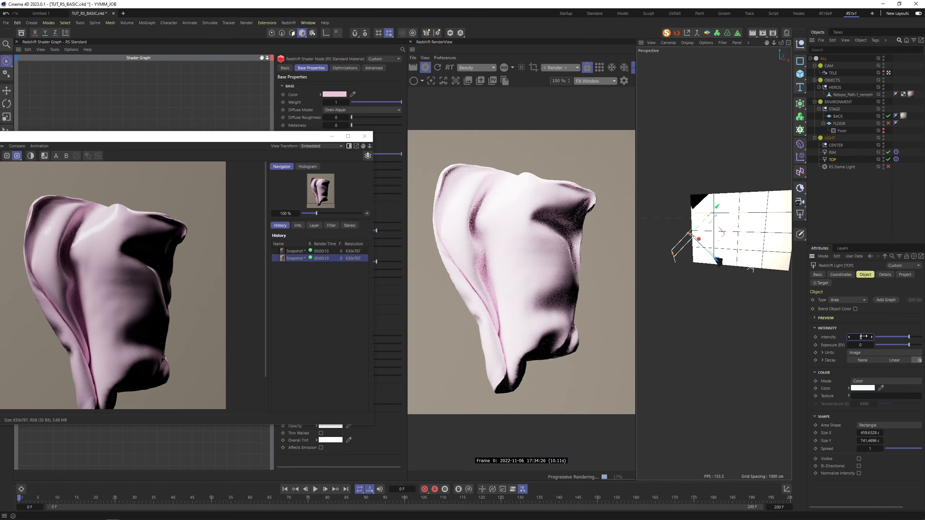
key("Return")
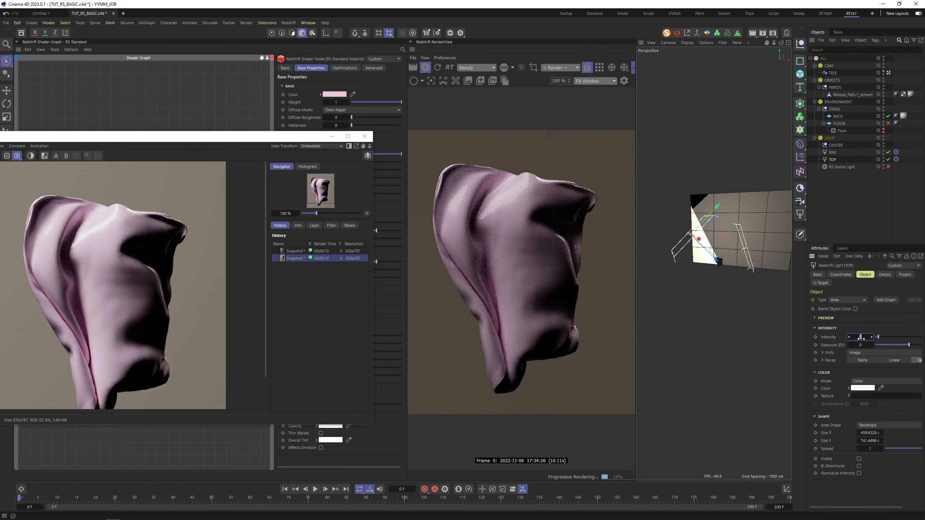
key("Return")
scroll(739, 251, "up", 8)
scroll(699, 353, "down", 6)
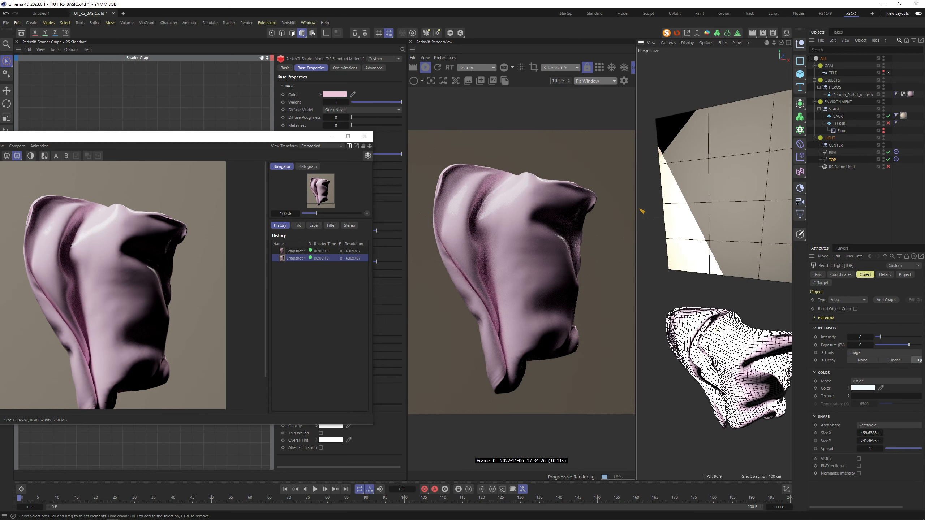
- Close the Picture Viewer and enable the RS Dome Light with an exposure of -1
left_click(364, 136)
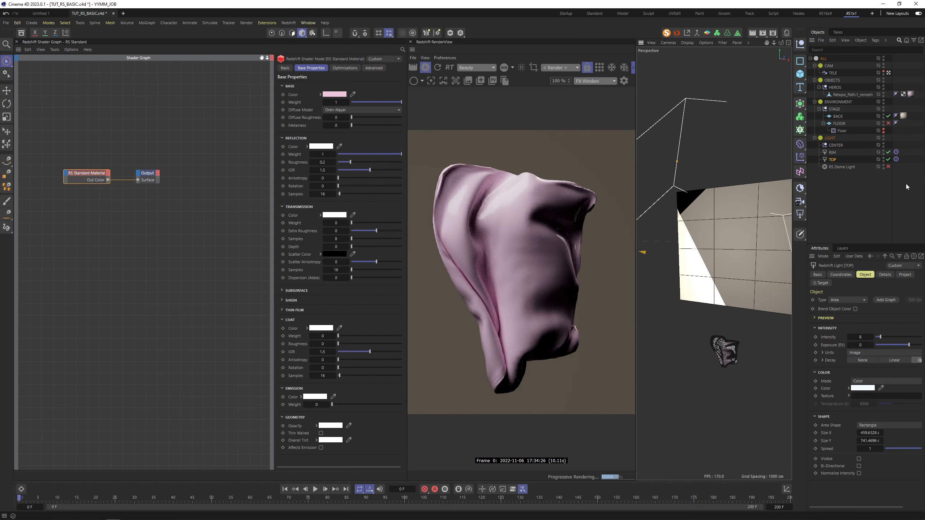
left_click(852, 94)
left_click(888, 166)
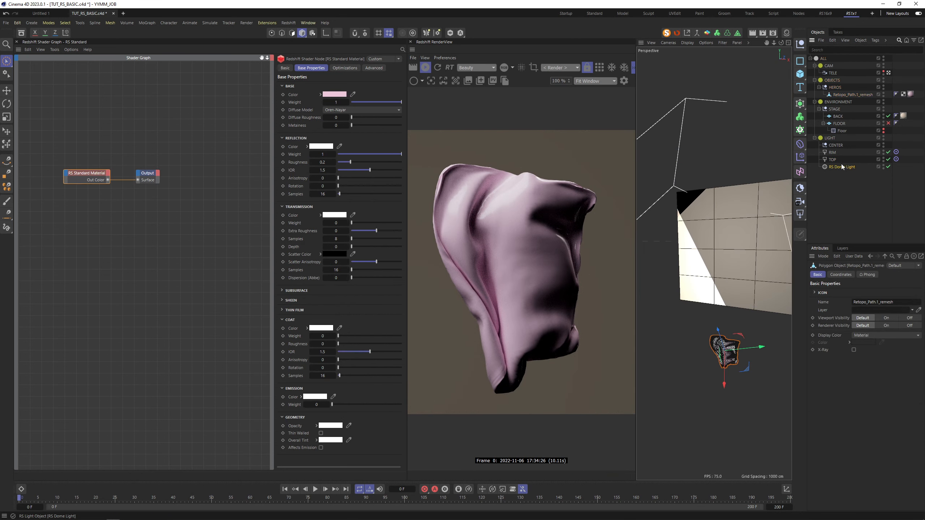
left_click(853, 166)
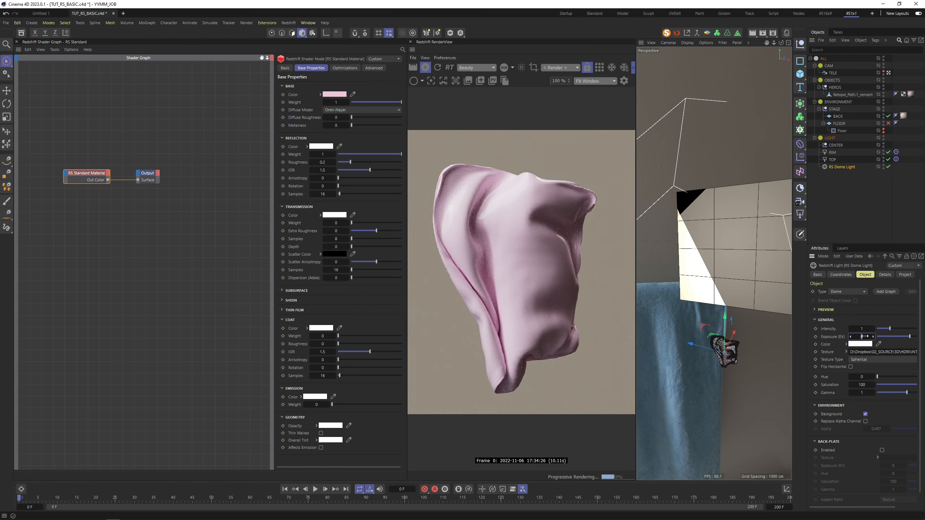
key("Return")
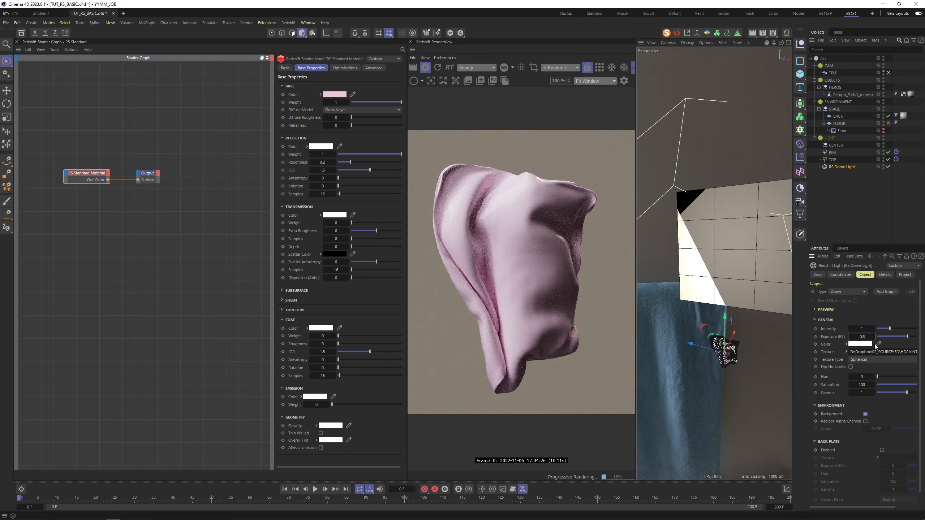
left_click(862, 336)
type("-1")
key("Return")
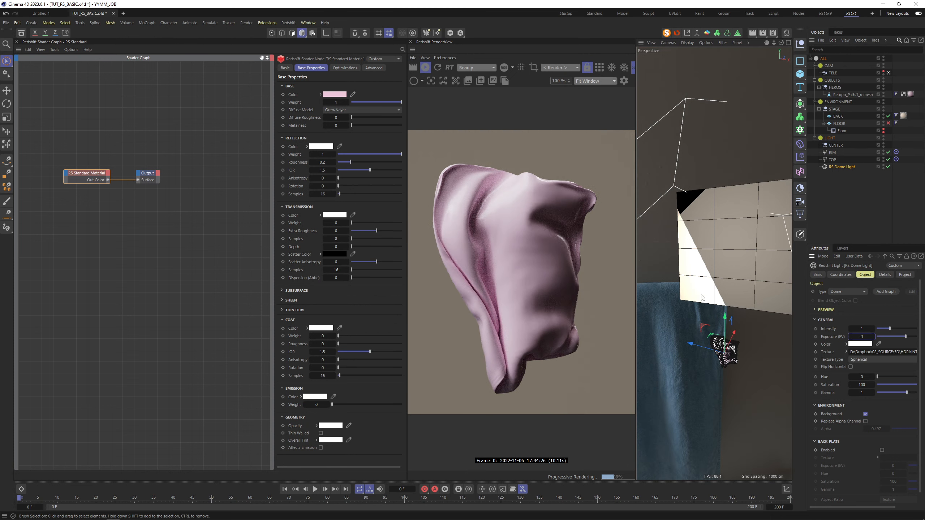
- Collapse the LIGHT group in the object hierarchy and look through the TELE camera in the viewport
left_click(883, 138)
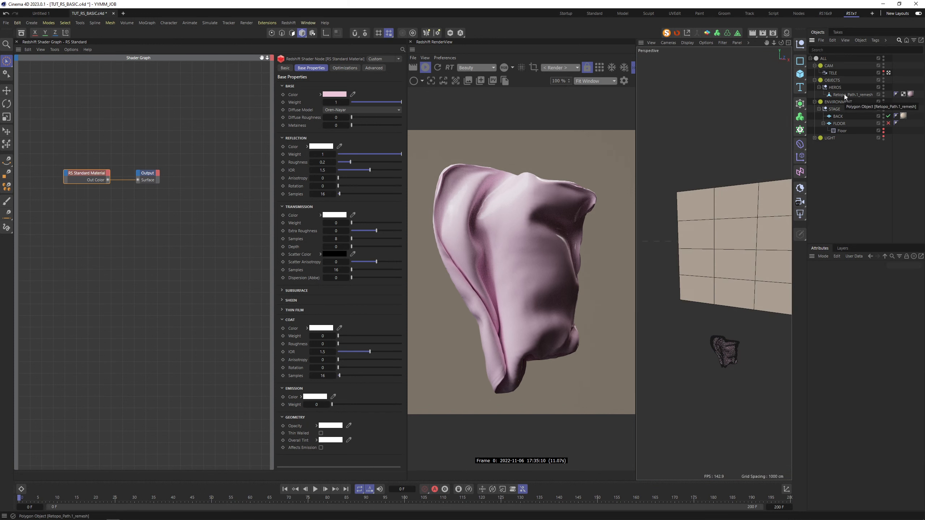
left_click(788, 43)
left_click(710, 43)
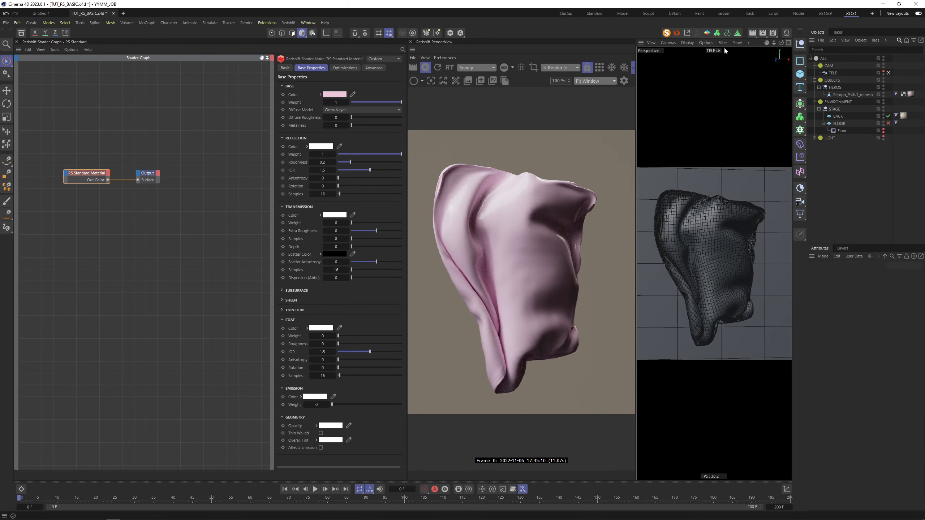
- Select the cloth's material and rearrange the layout to give the Shader Graph and its node properties more width
left_click(911, 95)
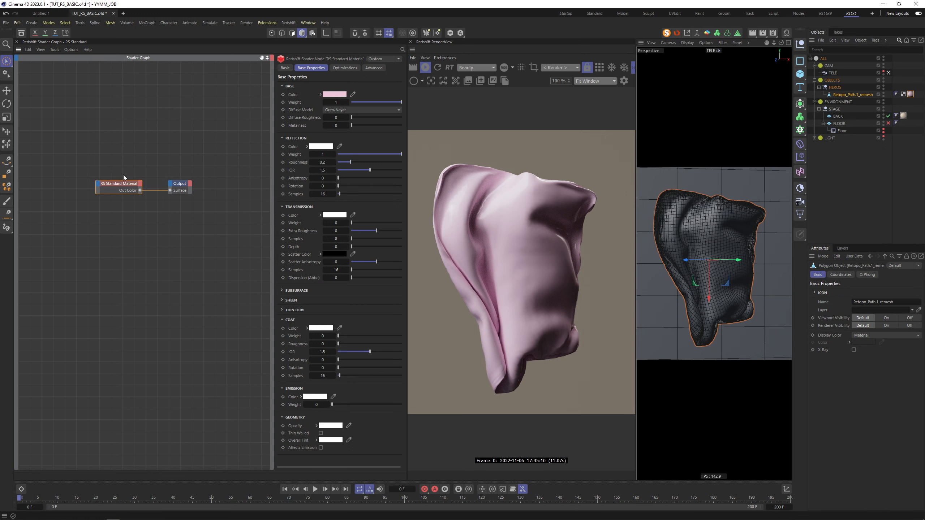
middle_click_drag(129, 161, 145, 165)
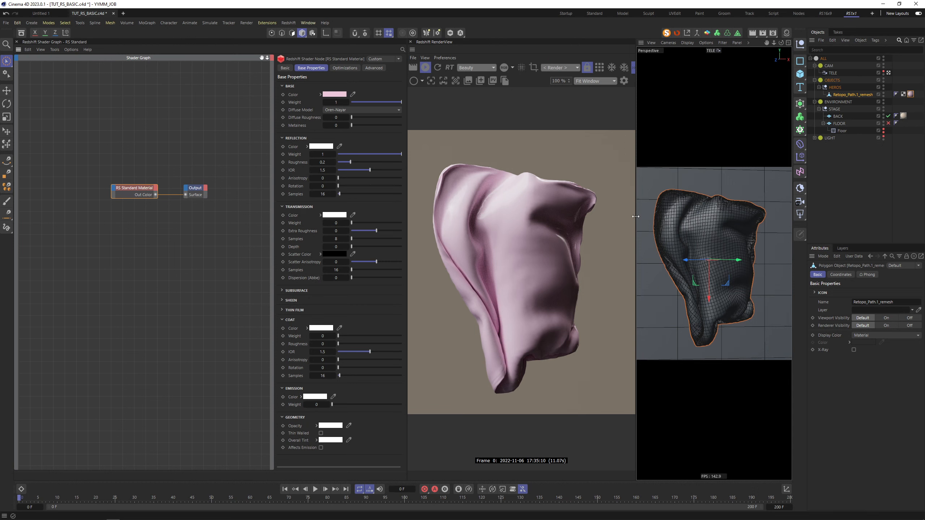
left_click_drag(636, 216, 690, 217)
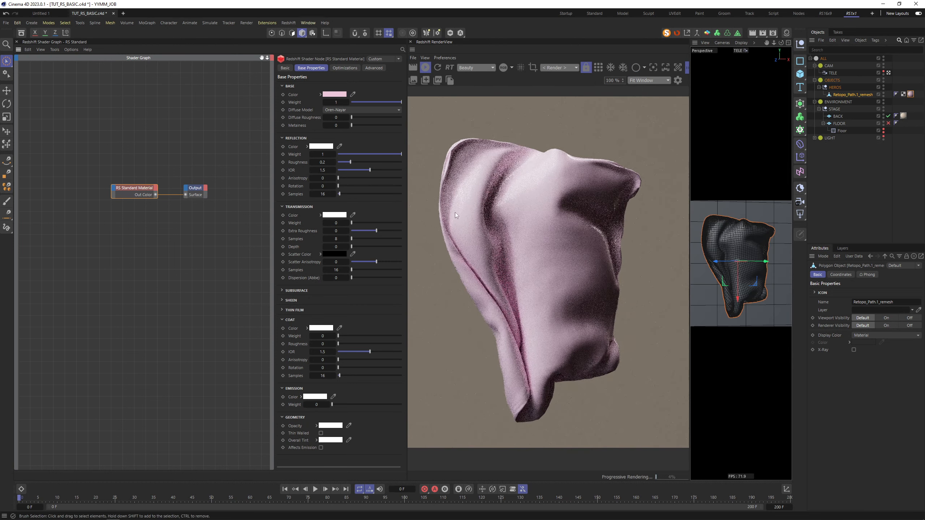
left_click_drag(407, 199, 483, 198)
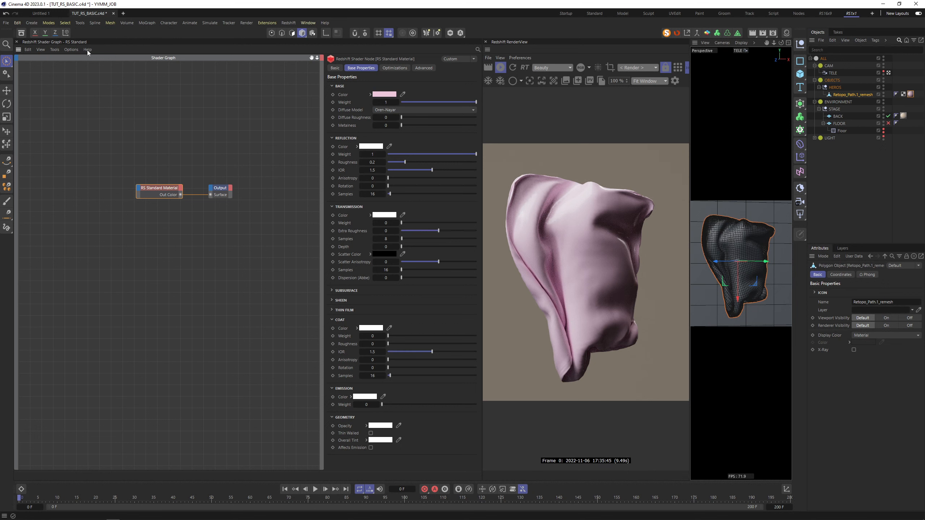
- Show the list of available node categories in the Shader Graph, narrow it, and deselect the material node
left_click(40, 49)
mouse_move(87, 50)
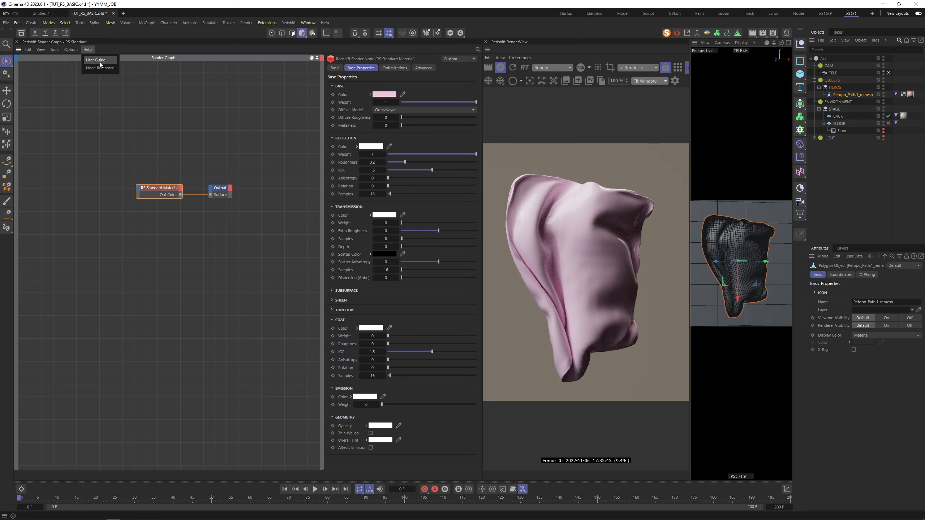
left_click(47, 59)
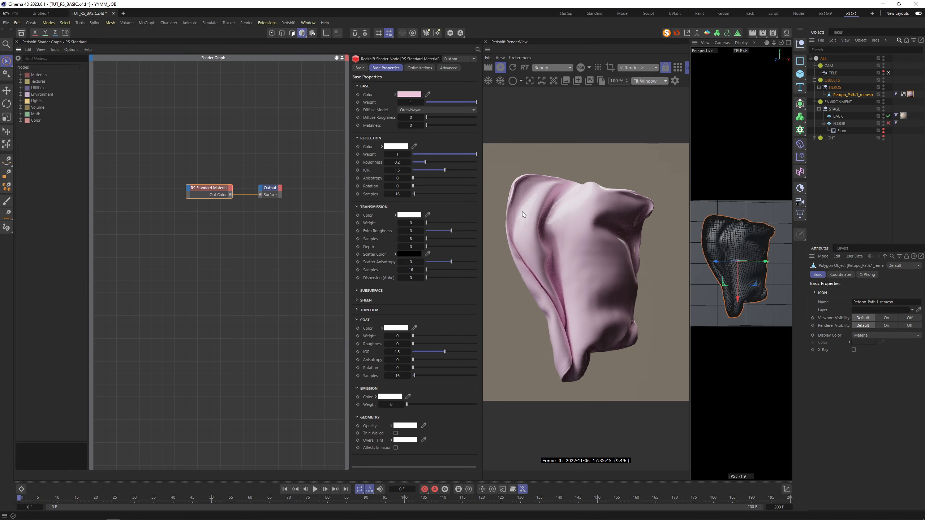
left_click(44, 49)
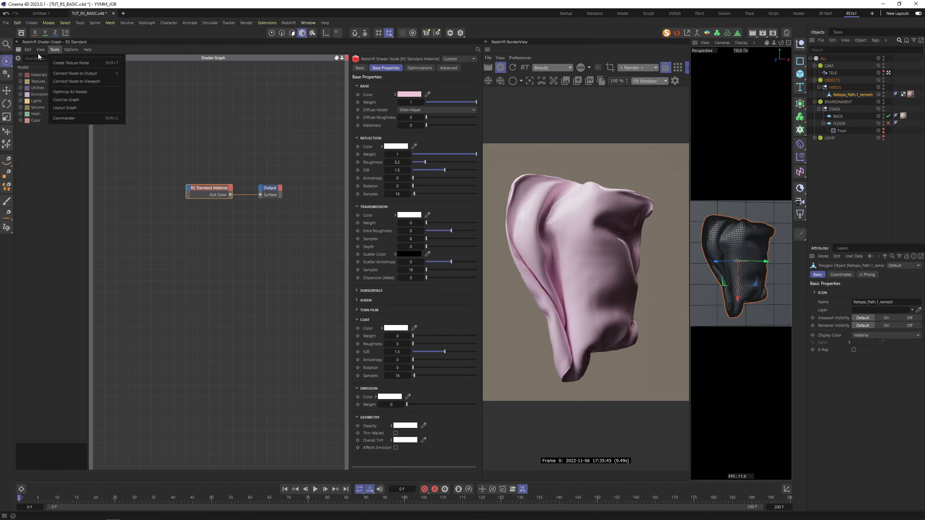
left_click(42, 155)
left_click_drag(88, 159, 57, 159)
left_click(113, 143)
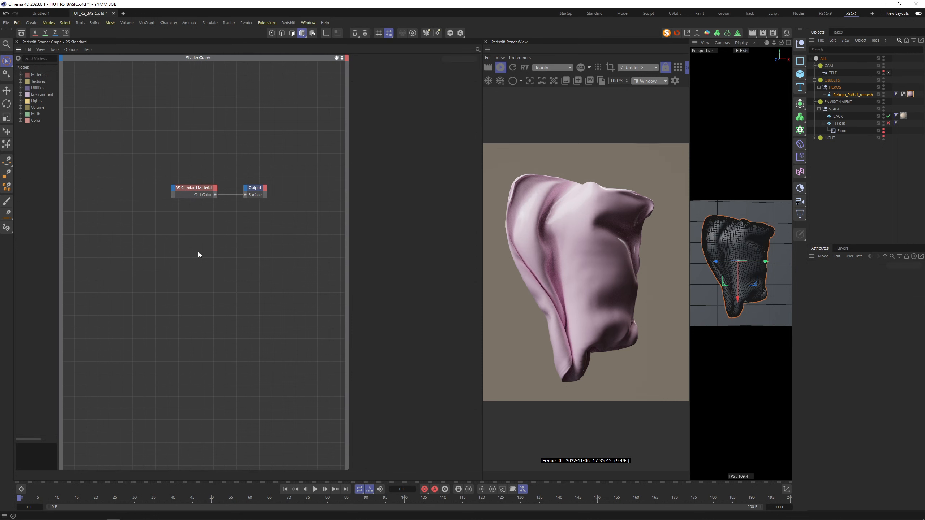
- Add a Bump Map node to the shader graph and place it beside the RS Standard Material's input side
double_click(156, 187)
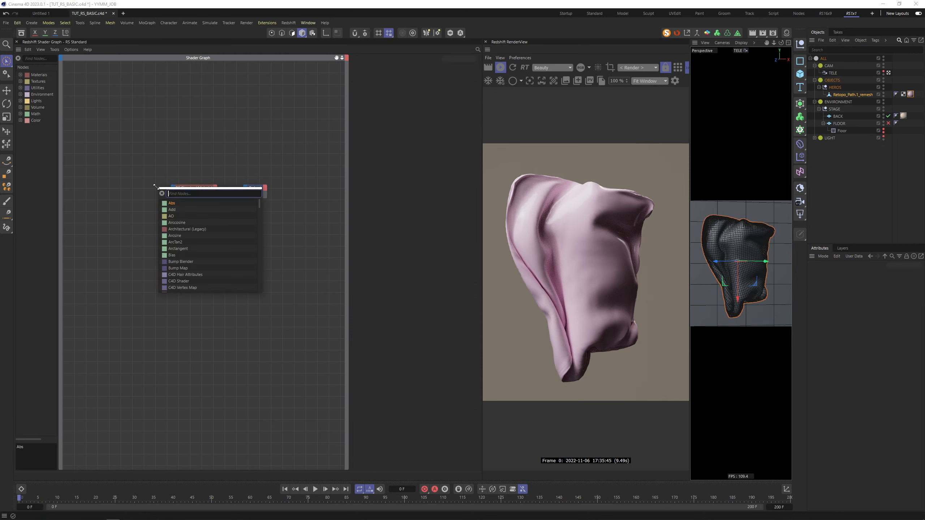
type("j")
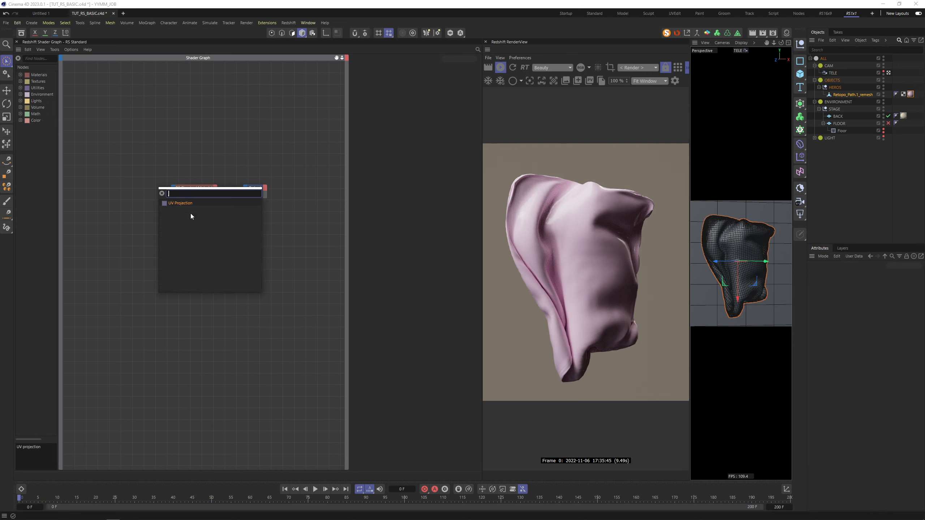
key("BackSpace")
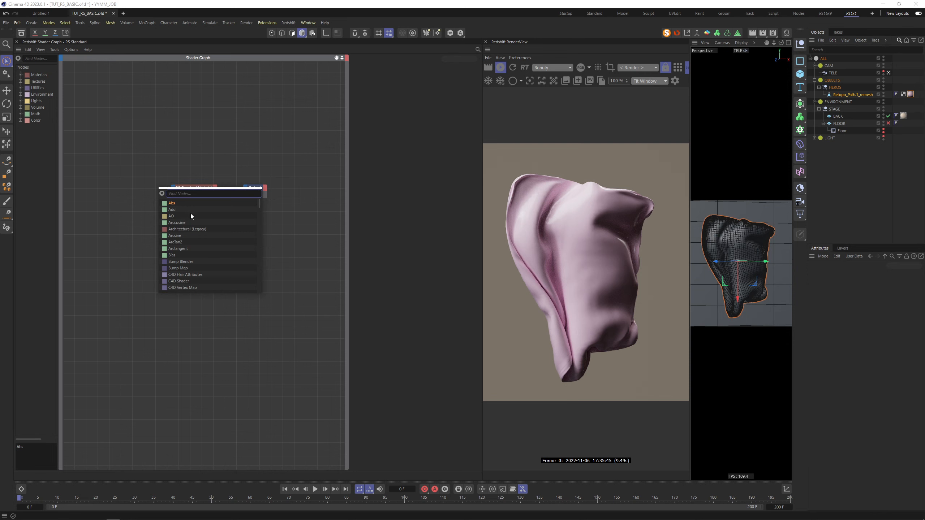
type("bum")
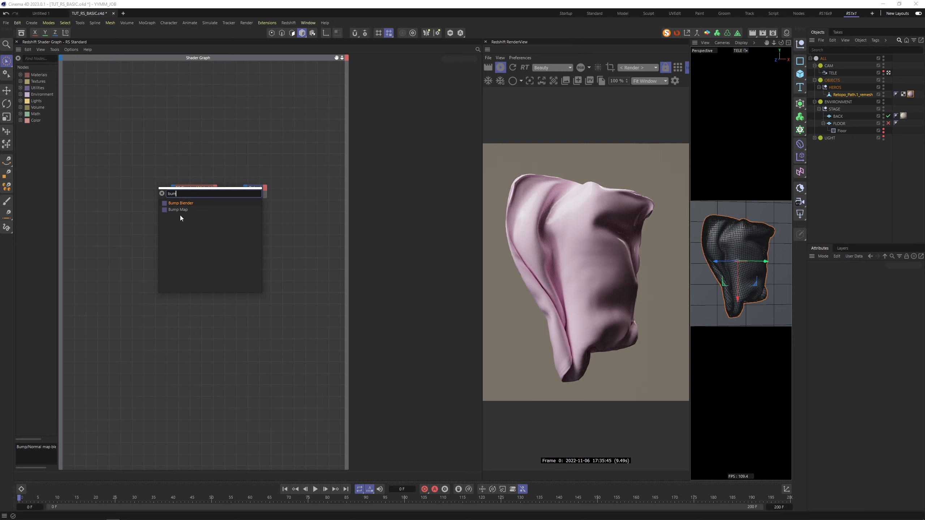
left_click(179, 210)
left_click(155, 173)
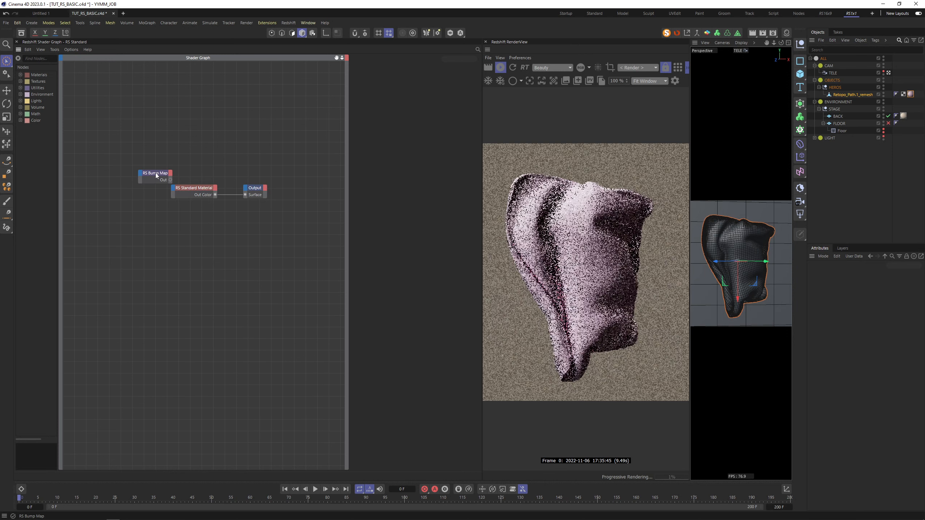
left_click_drag(155, 173, 141, 183)
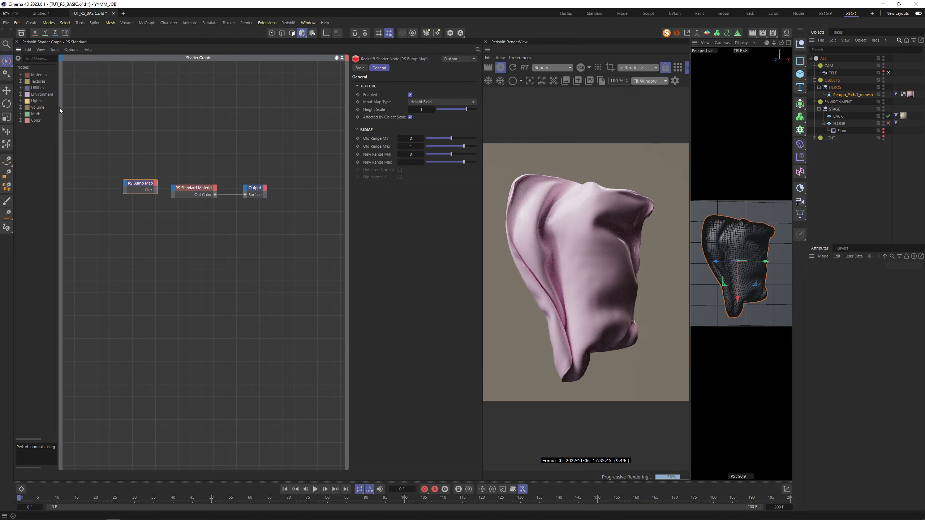
- Widen the node library and browse its Textures, Utilities, Environment and Volume categories
left_click_drag(59, 107, 93, 105)
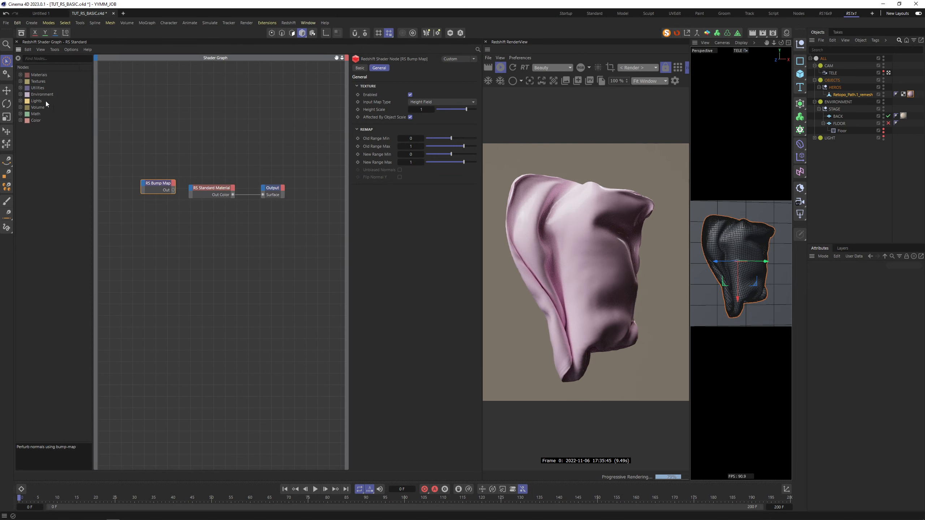
left_click(20, 81)
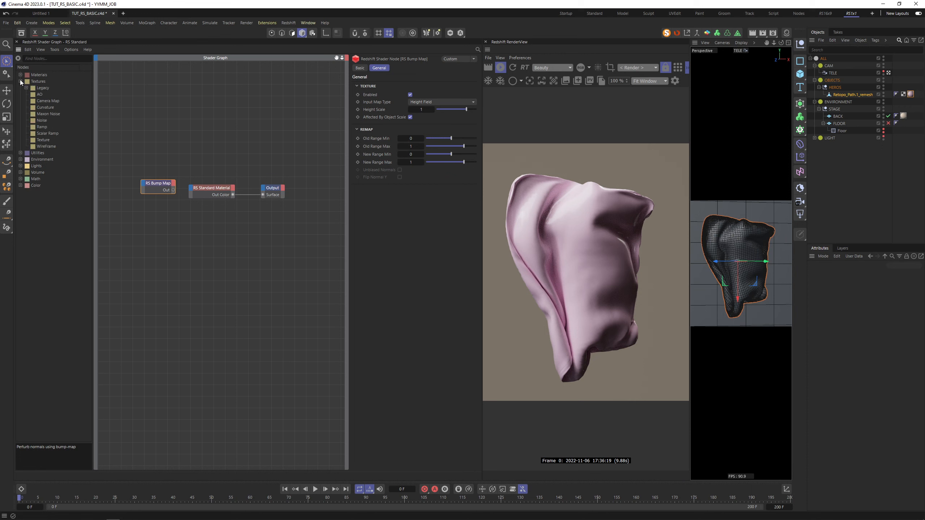
left_click(20, 82)
left_click(20, 88)
left_click(21, 88)
left_click(20, 94)
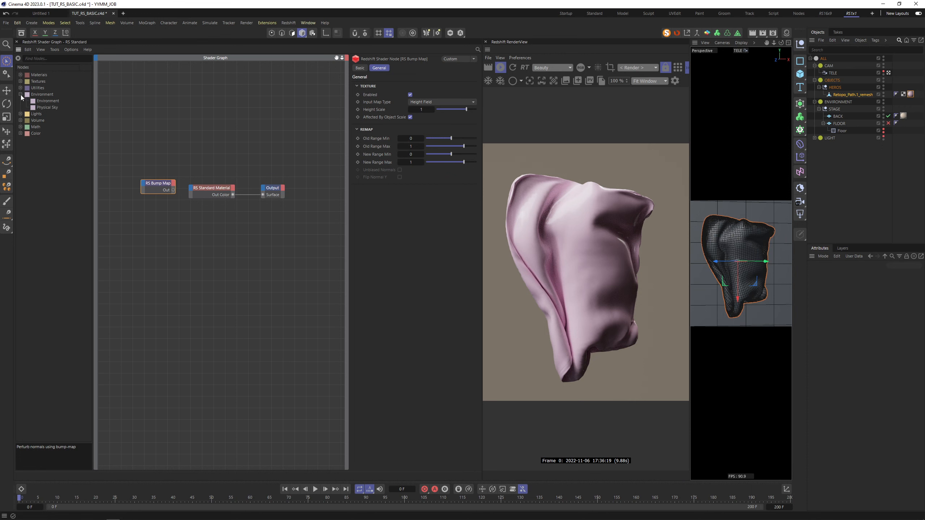
left_click(21, 95)
left_click(21, 107)
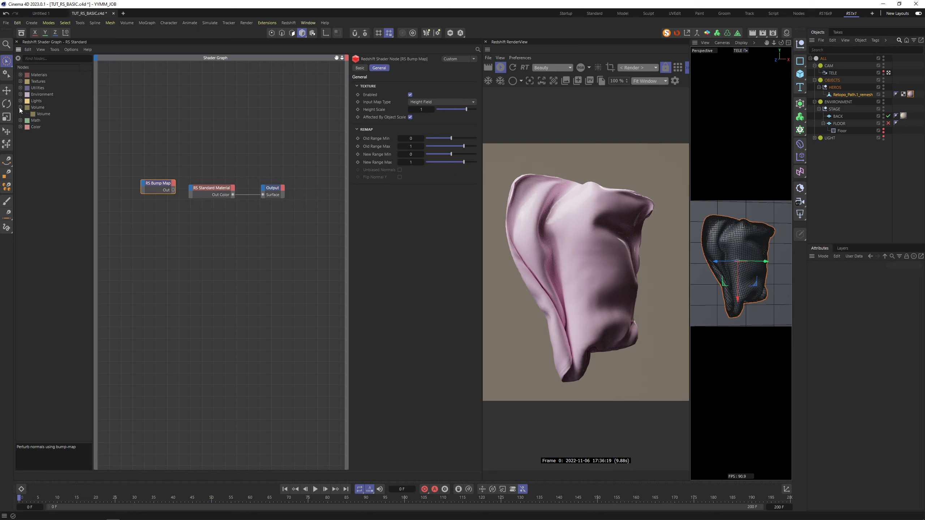
left_click(20, 107)
- Add a Bump Blender node above the RS Standard Material and a Displacement node below it from the Utilities category
left_click(21, 88)
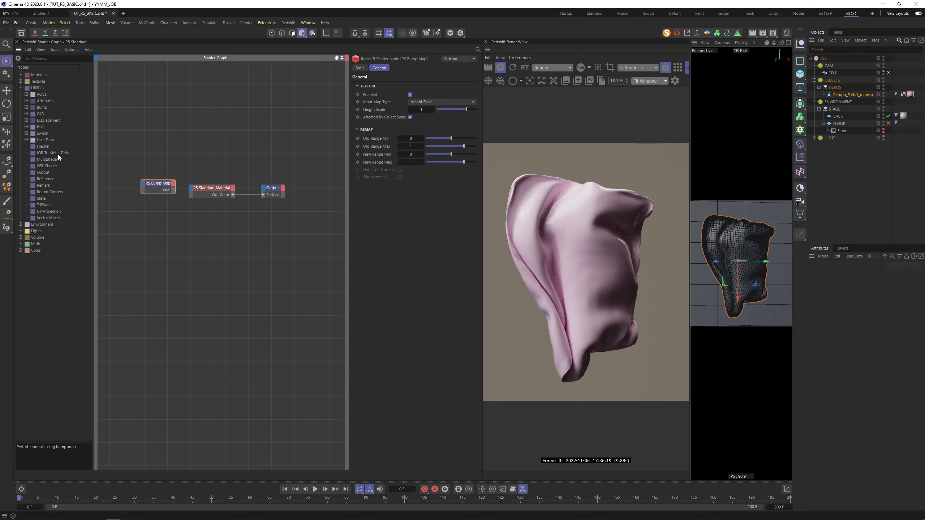
left_click(30, 107)
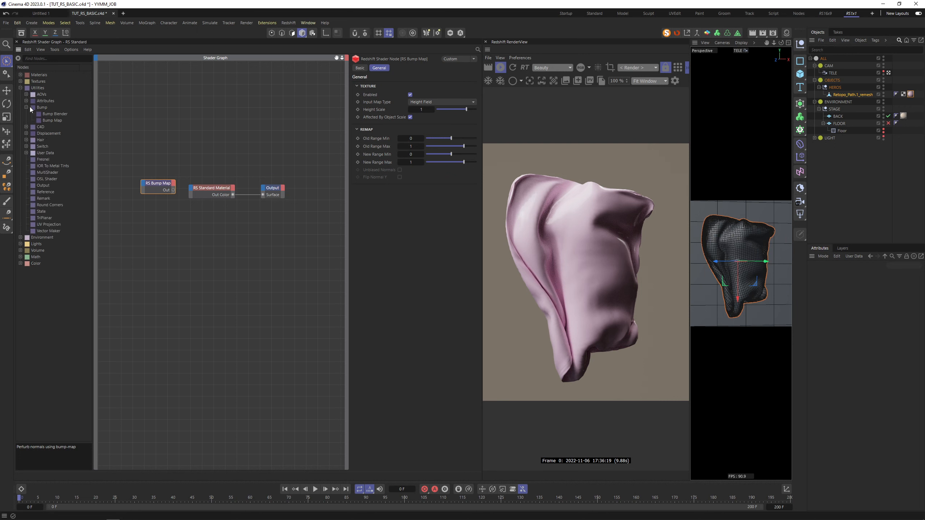
left_click_drag(56, 113, 176, 160)
left_click(26, 133)
left_click_drag(54, 140, 214, 224)
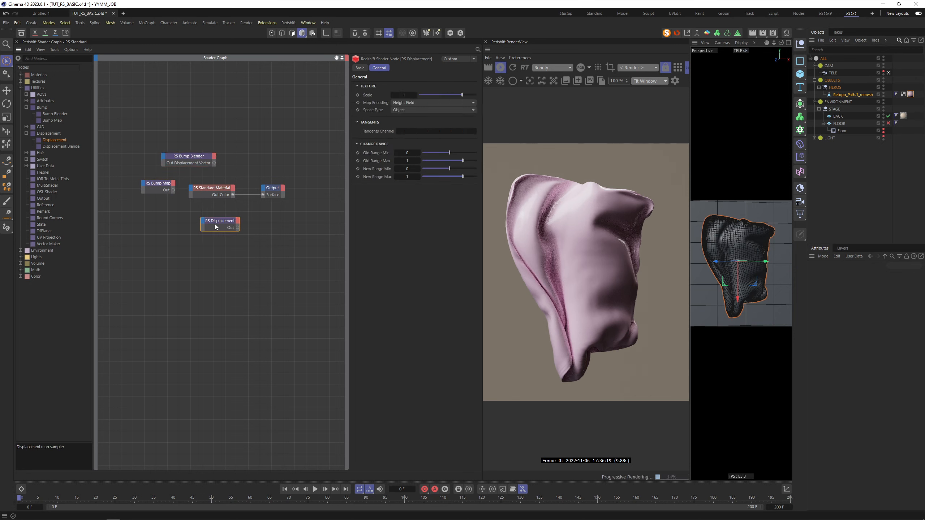
left_click(211, 135)
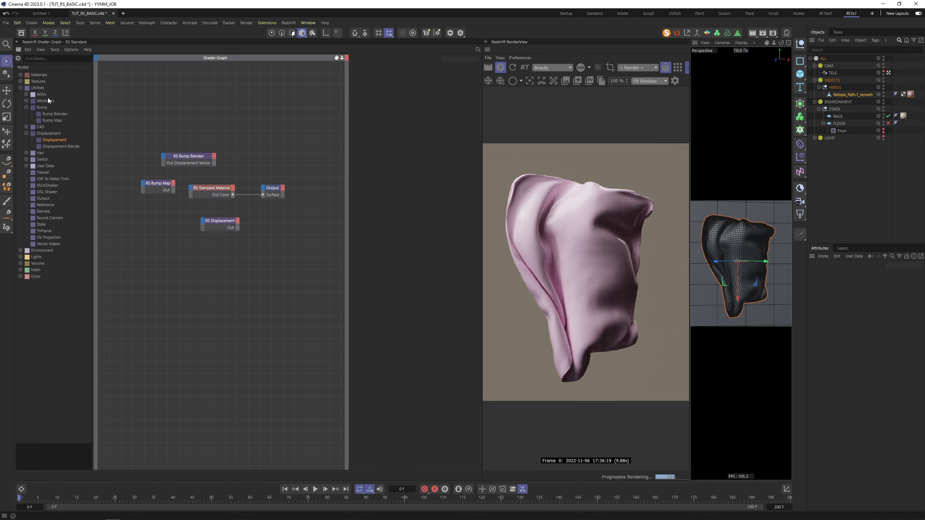
- Add a Texture node below the Bump Map and load Cloth_Rough_Some_Age_Diffuse.jpg from the 02_CLOTH texture folders into it
left_click(20, 81)
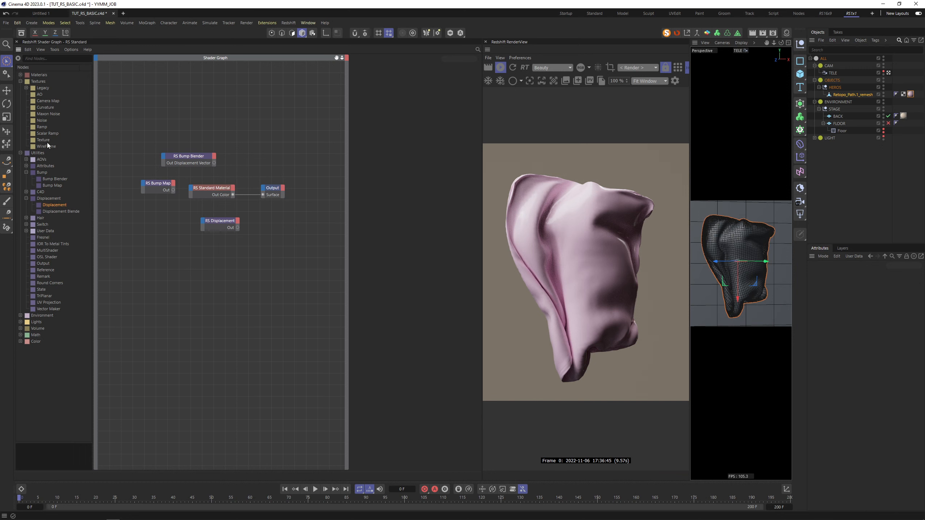
left_click_drag(41, 140, 146, 240)
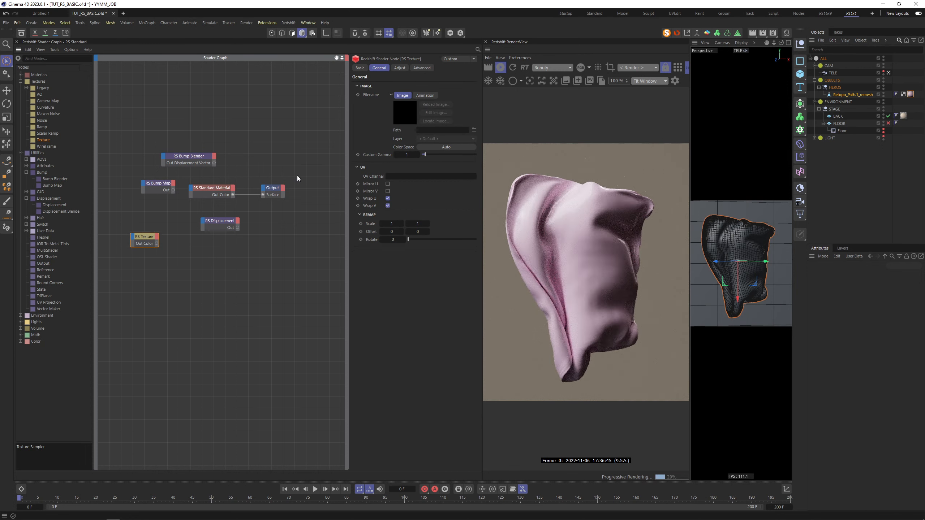
left_click(474, 130)
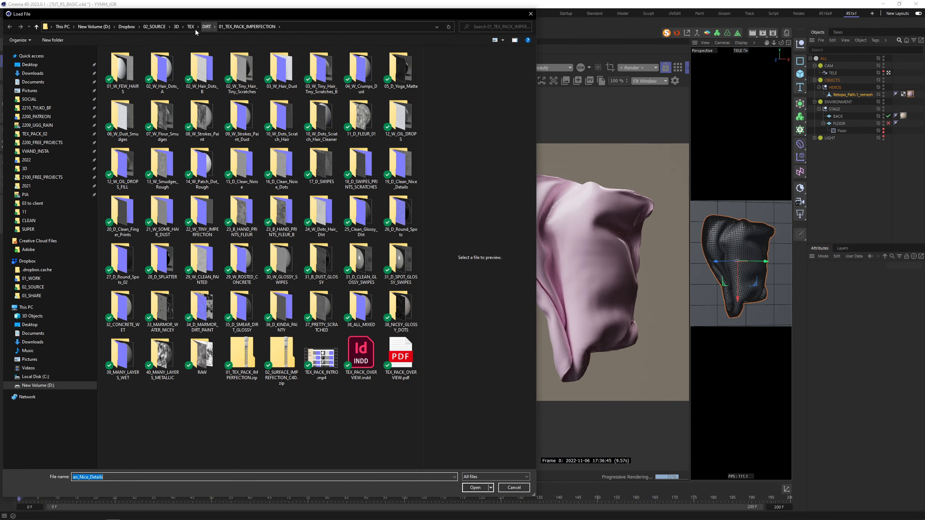
left_click(176, 27)
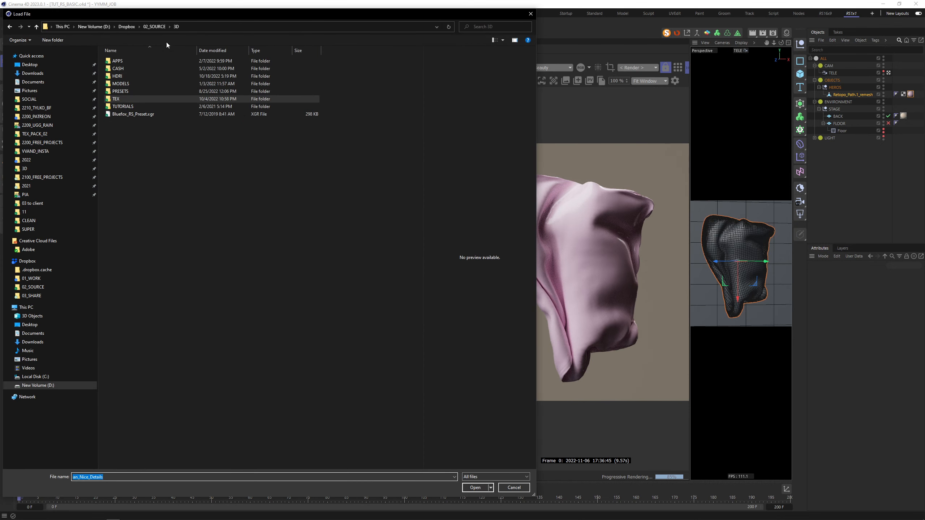
double_click(127, 99)
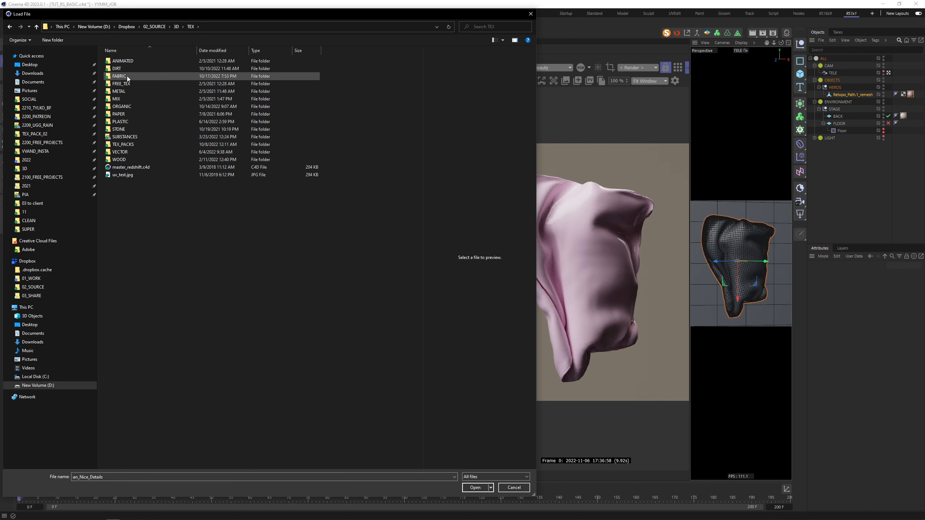
double_click(120, 76)
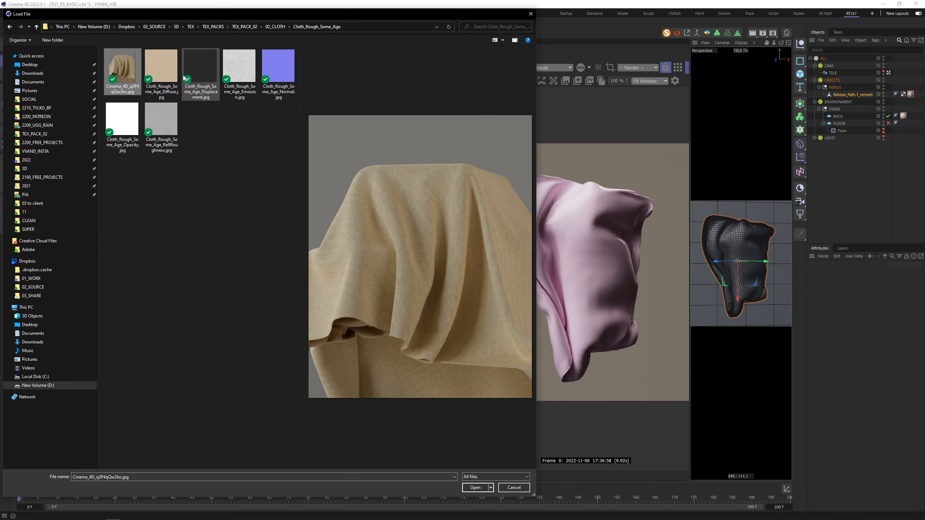
left_click(170, 73)
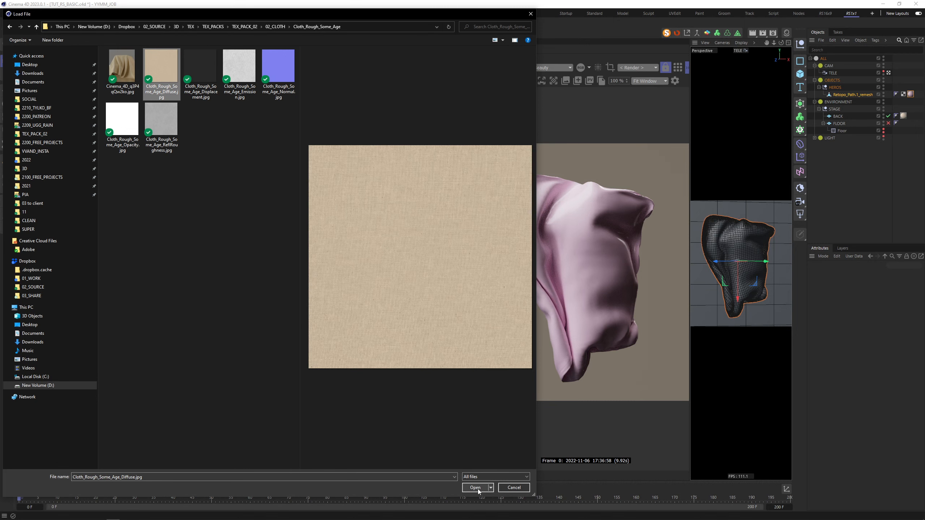
left_click(476, 488)
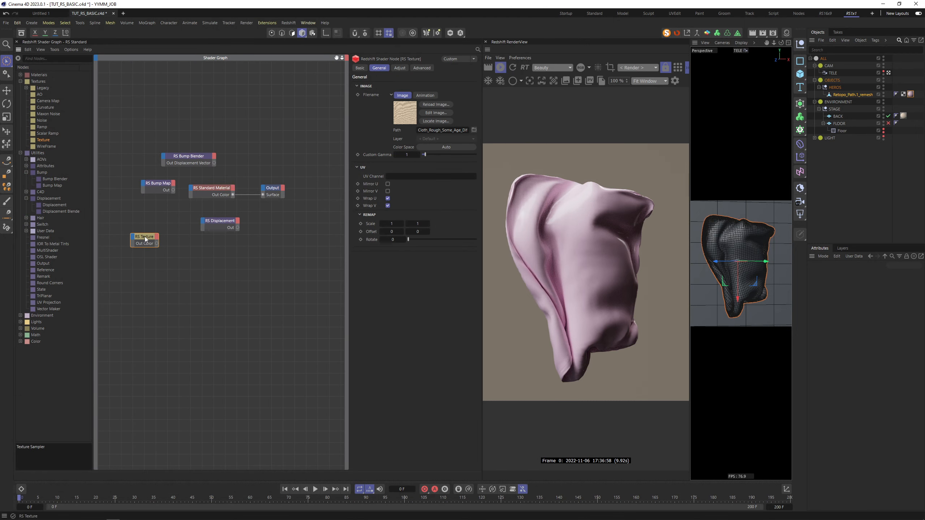
- Connect the Texture node's Out Color directly to the Output's Surface and arrange the Displacement and Texture nodes below the material
left_click_drag(145, 238, 171, 243)
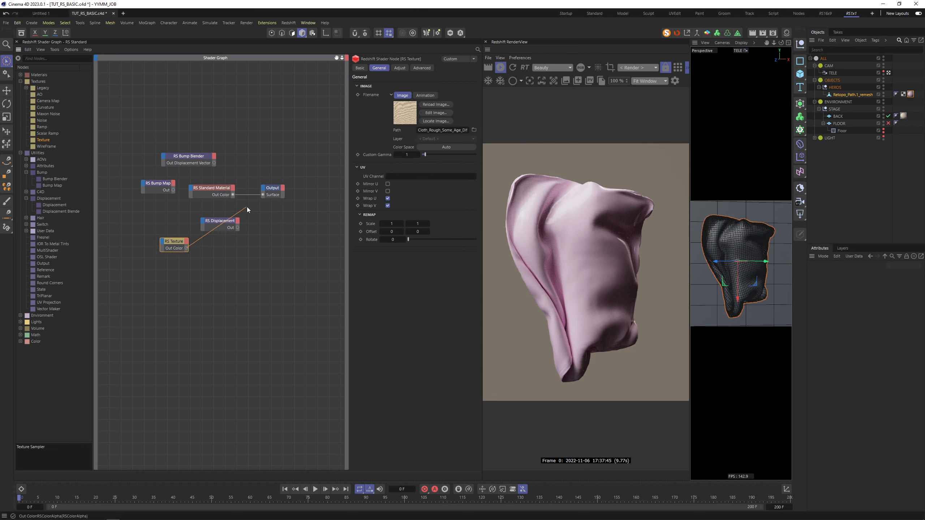
left_click_drag(247, 207, 262, 195)
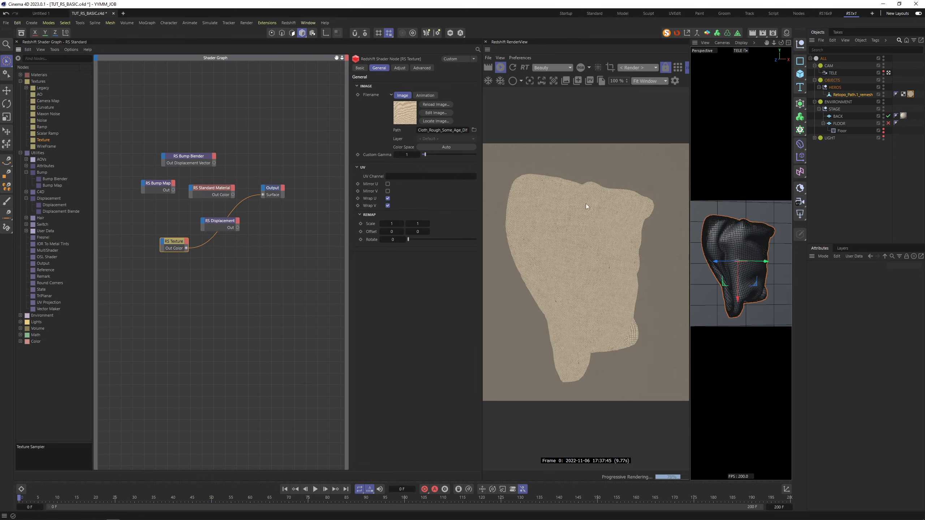
left_click_drag(221, 218, 205, 205)
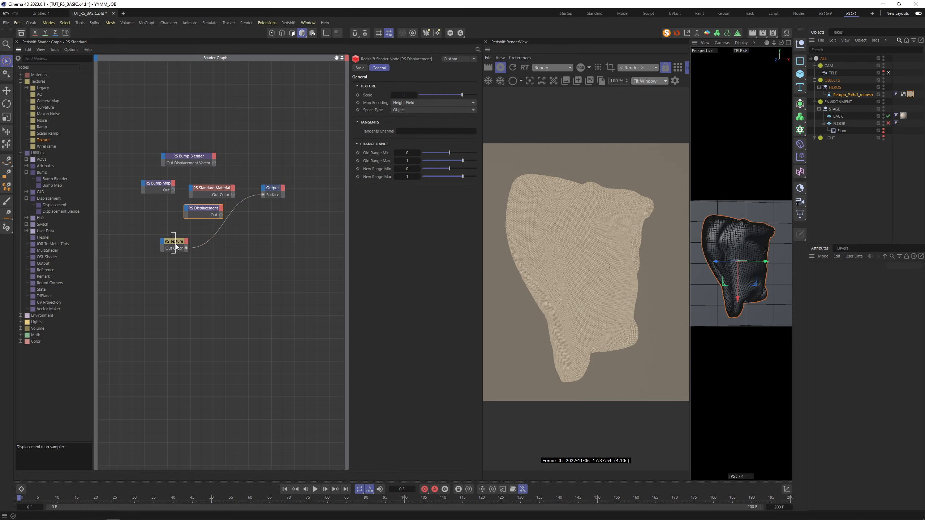
left_click_drag(175, 245, 185, 252)
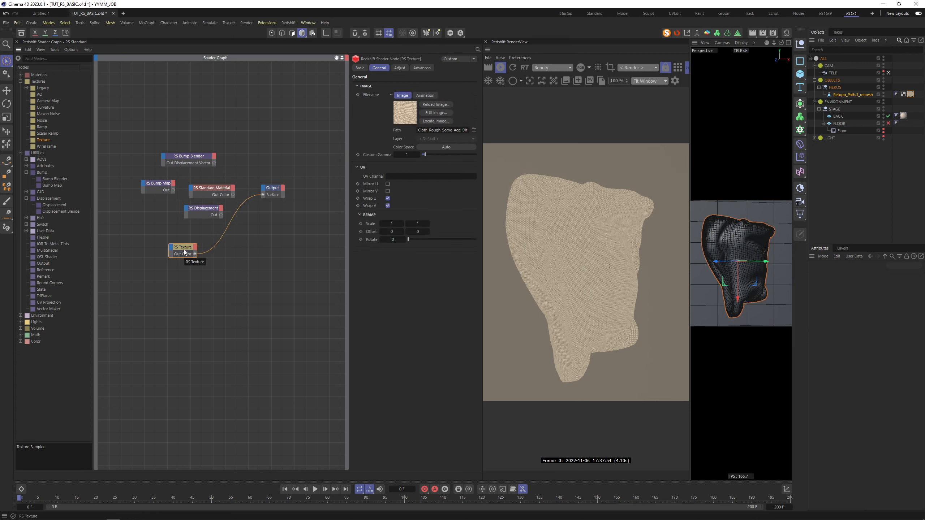
- Look up the shortcut of the Connect Node to Output command by filtering the Command Manager for "connect"
left_click(308, 22)
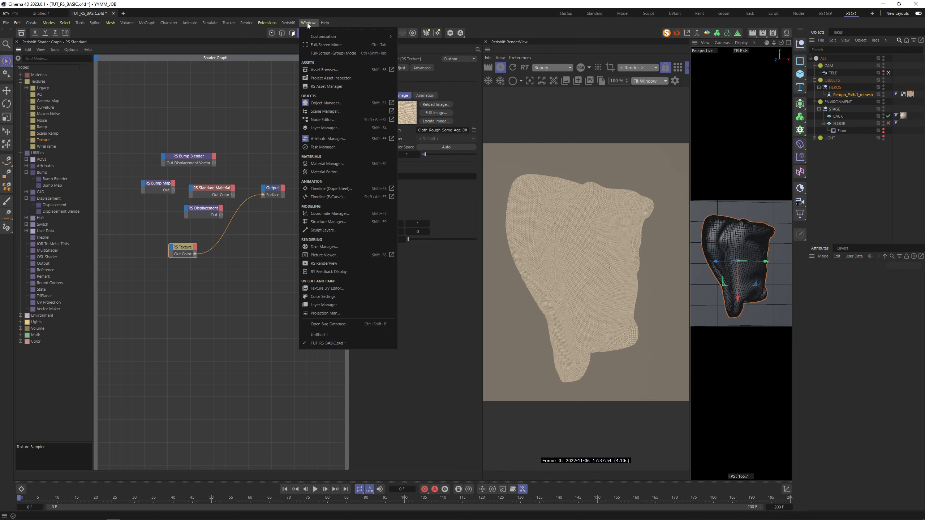
mouse_move(315, 36)
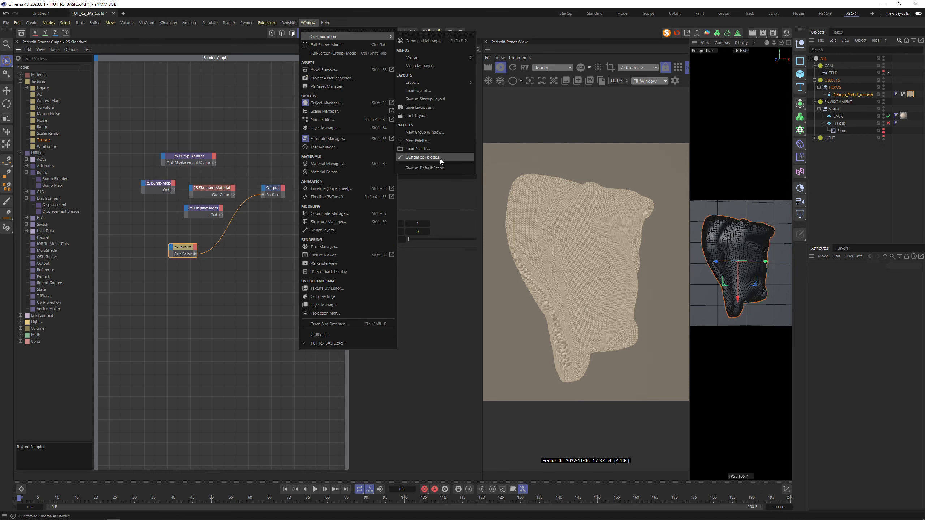
left_click(425, 158)
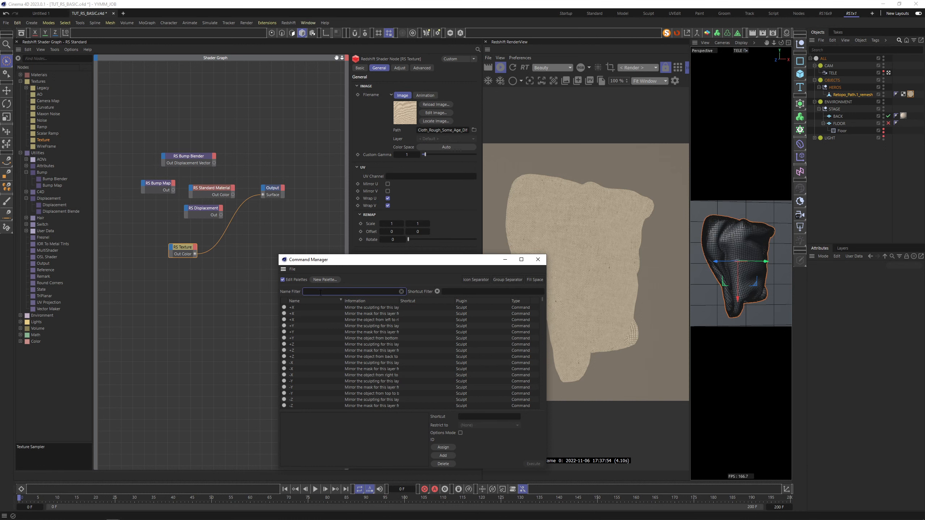
type("connec")
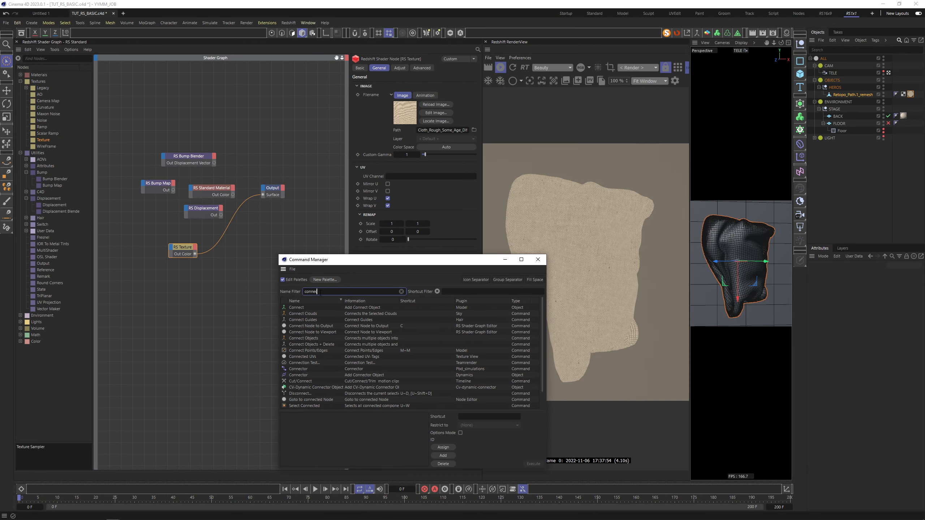
type("t")
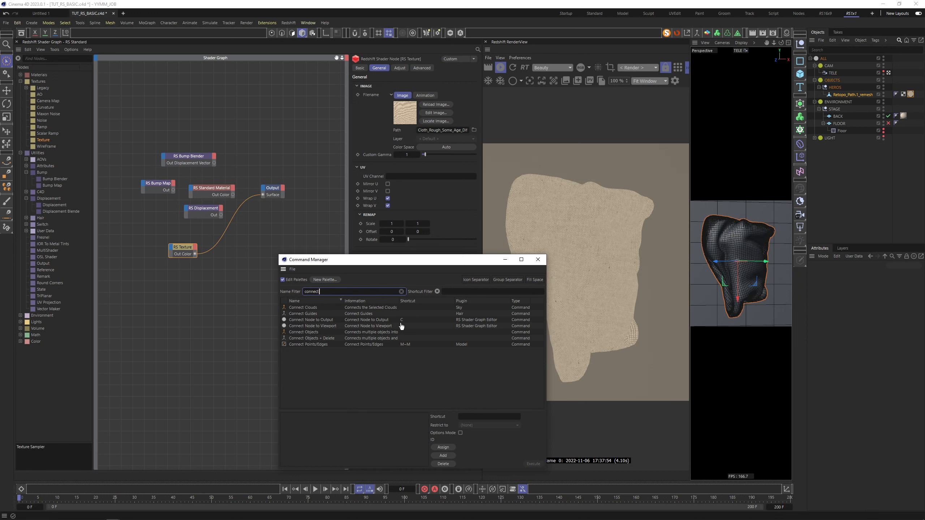
left_click(309, 319)
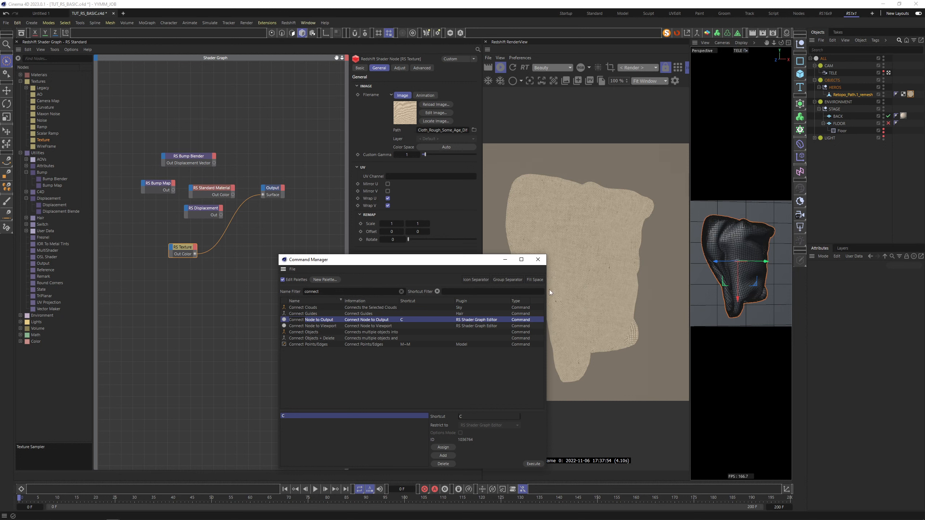
left_click(538, 260)
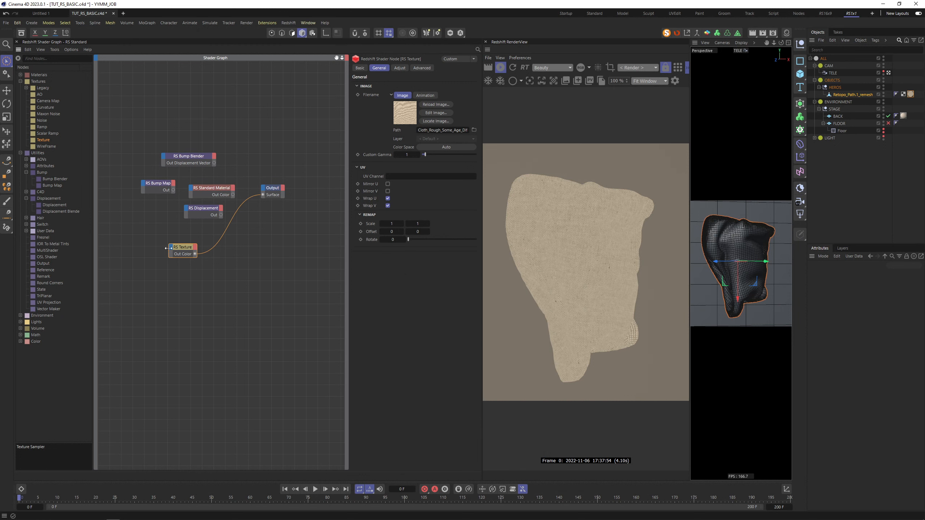
- Duplicate the Texture node below the original and load Cloth_Rough_Some_Age_ReflRoughness.jpg from the Cloth_Rough_Some_Age folder into the copy
left_click_drag(183, 250, 183, 275, "ctrl")
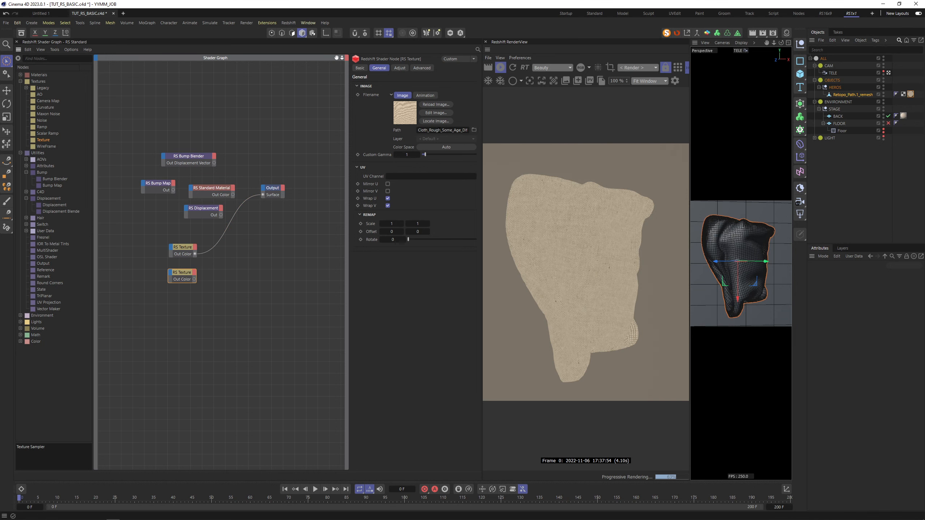
left_click(473, 130)
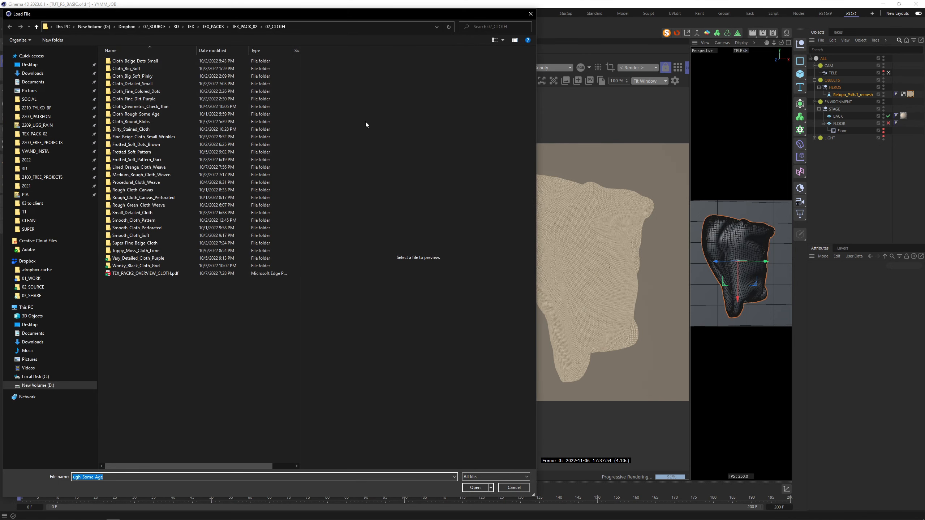
left_click(511, 490)
left_click(435, 121)
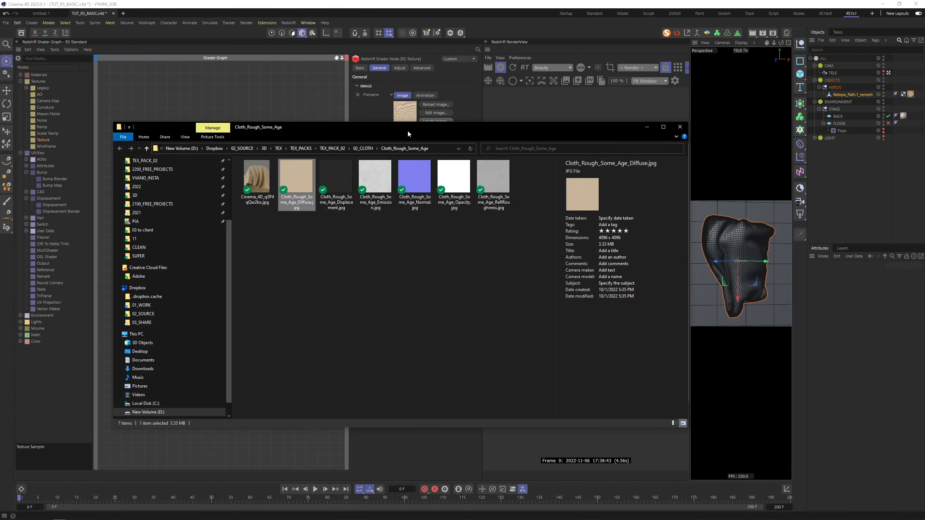
left_click_drag(407, 130, 561, 260)
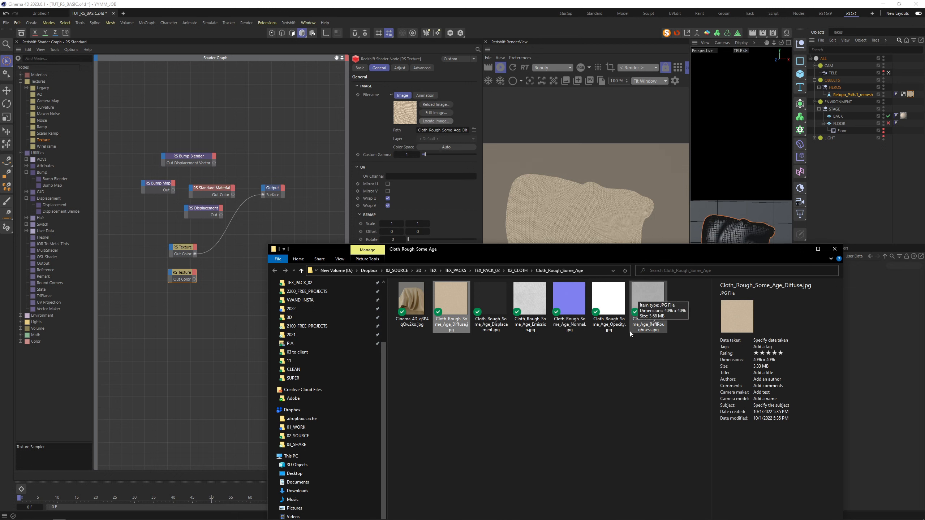
left_click_drag(648, 300, 452, 124)
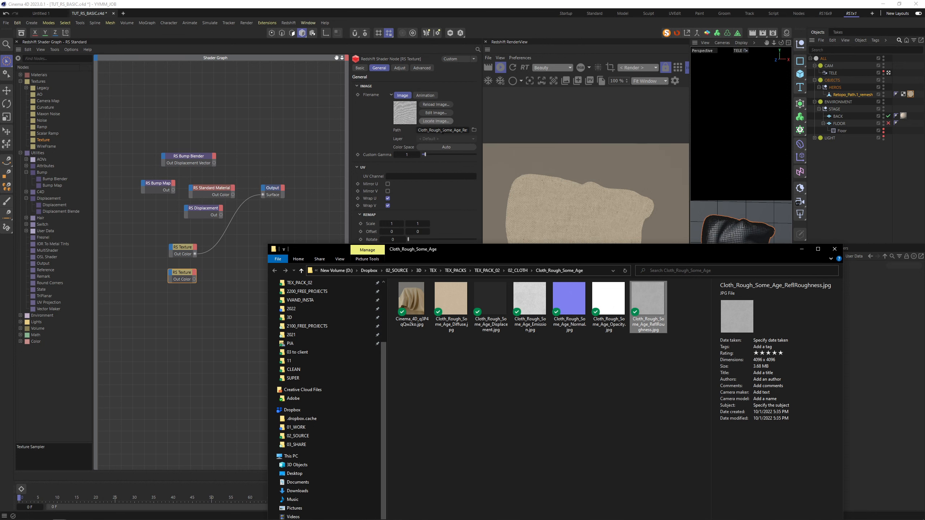
left_click(175, 271)
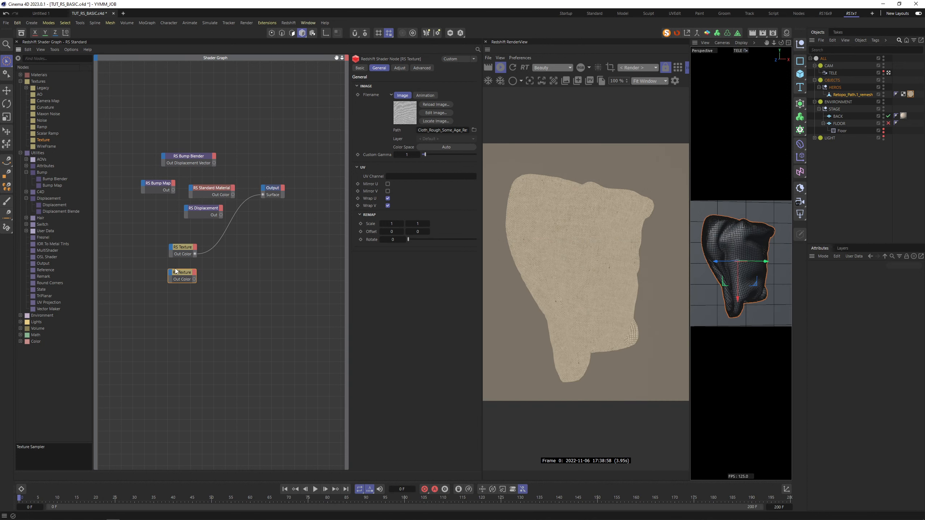
- Connect the roughness texture's Out Color directly to the Output's Surface to preview it, and save the project
left_click_drag(194, 279, 262, 194)
key("ctrl+s")
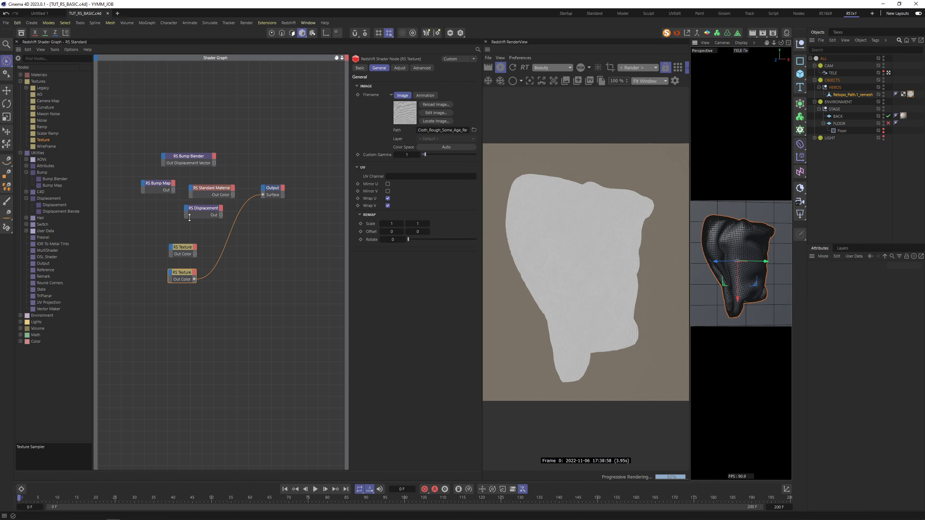
- Move the Displacement and Bump Blender nodes outward and connect the diffuse texture's Out Color to the RS Standard Material's Base Color
left_click_drag(203, 209, 299, 253)
left_click_drag(193, 158, 177, 125)
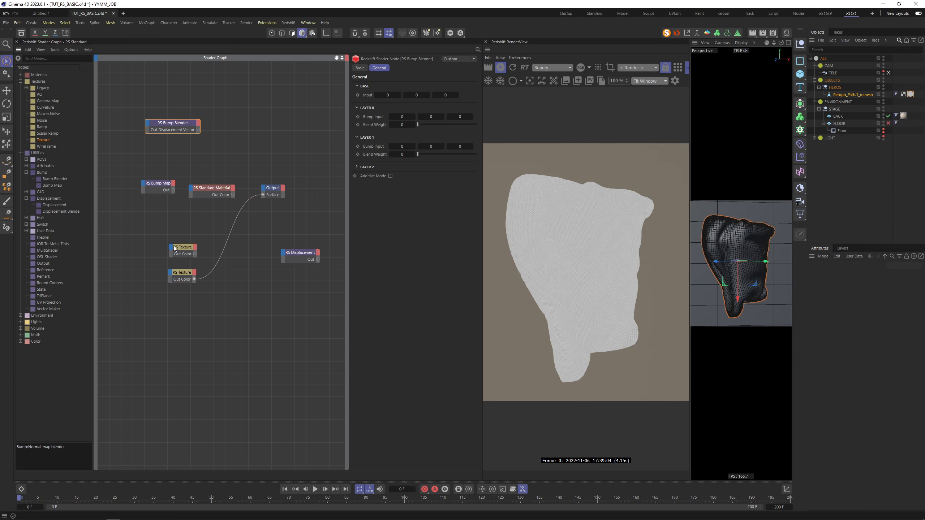
left_click_drag(188, 246, 192, 189)
mouse_move(220, 204)
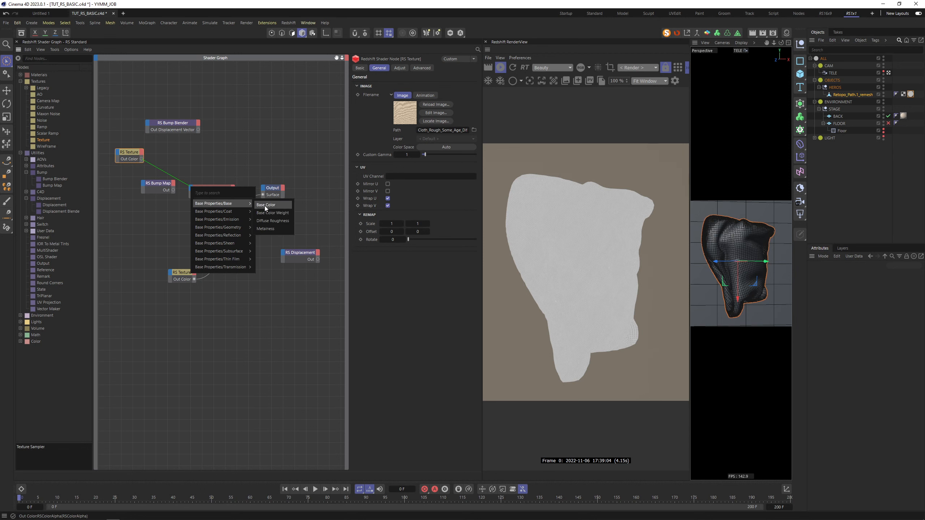
left_click(264, 205)
- Connect the RS Standard Material back to the Output's Surface and space the Bump Map node apart from the material
left_click(211, 197)
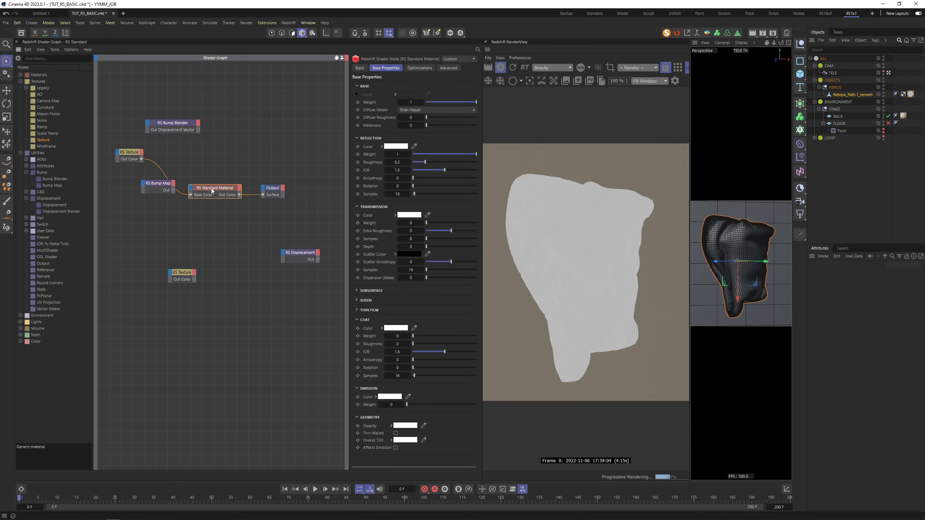
left_click_drag(210, 196, 206, 197)
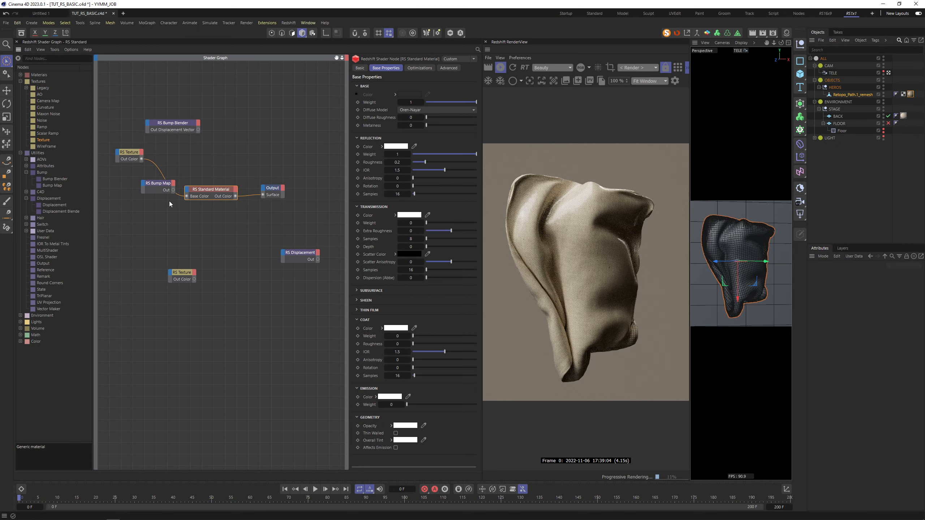
scroll(163, 193, "up", 3)
left_click_drag(153, 181, 142, 188)
middle_click_drag(156, 193, 228, 223, "alt")
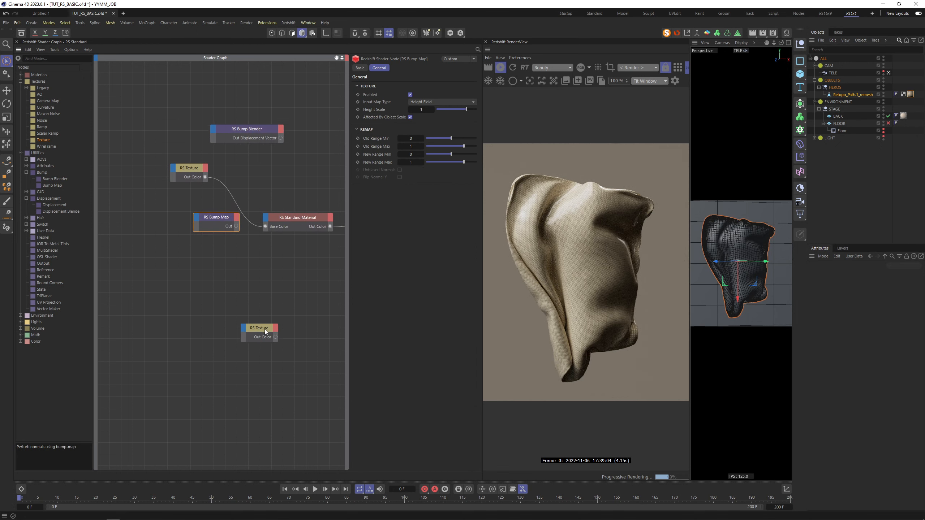
- Duplicate the roughness Texture node beside the Bump Map's input and load Cloth_Rough_Some_Age_Normal.jpg into the copy
left_click_drag(264, 329, 163, 219)
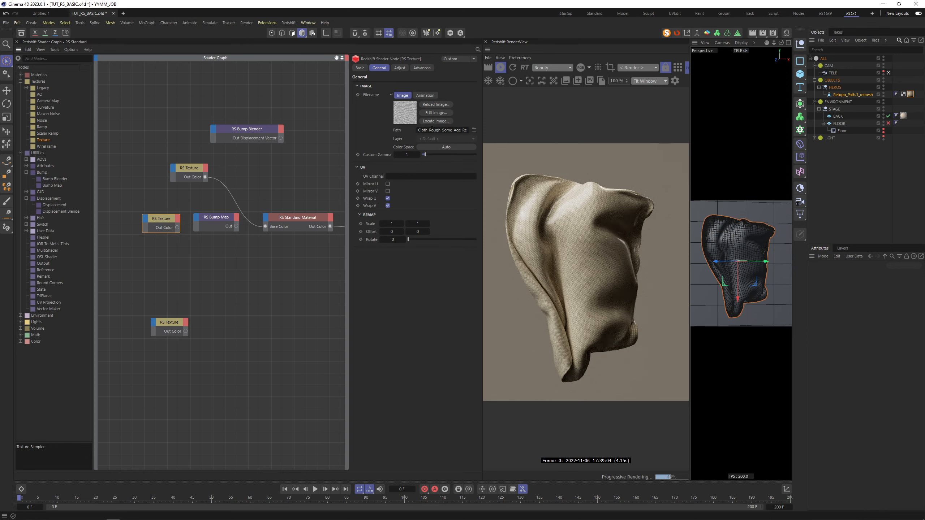
left_click(458, 131)
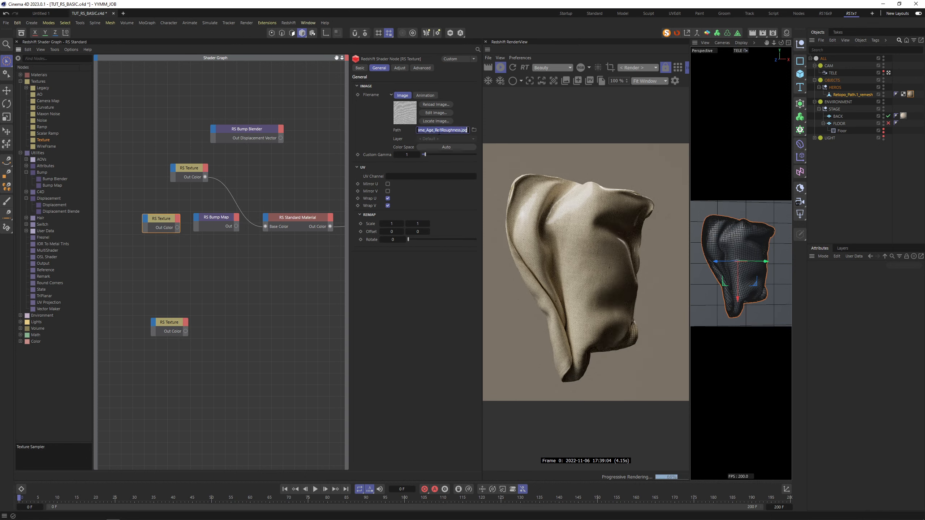
left_click(425, 122)
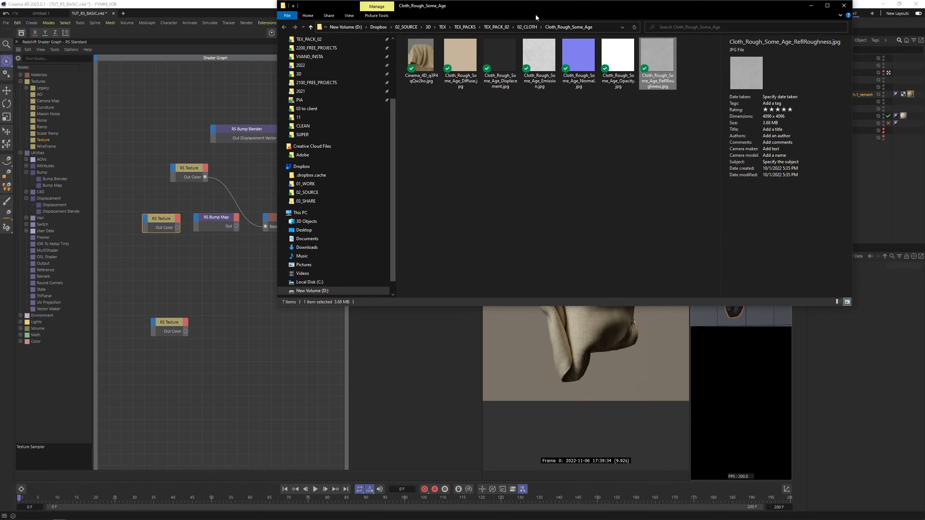
left_click_drag(535, 14, 504, 216)
left_click_drag(558, 266, 449, 132)
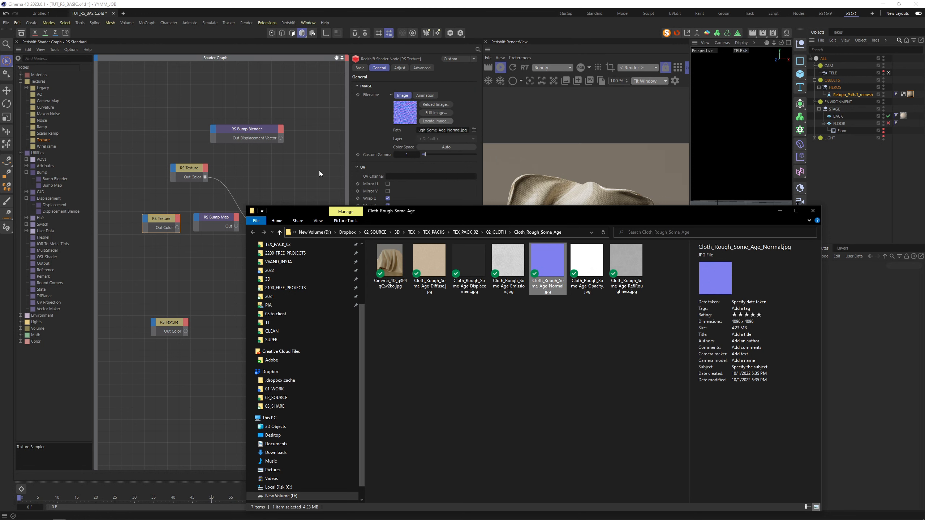
left_click(320, 171)
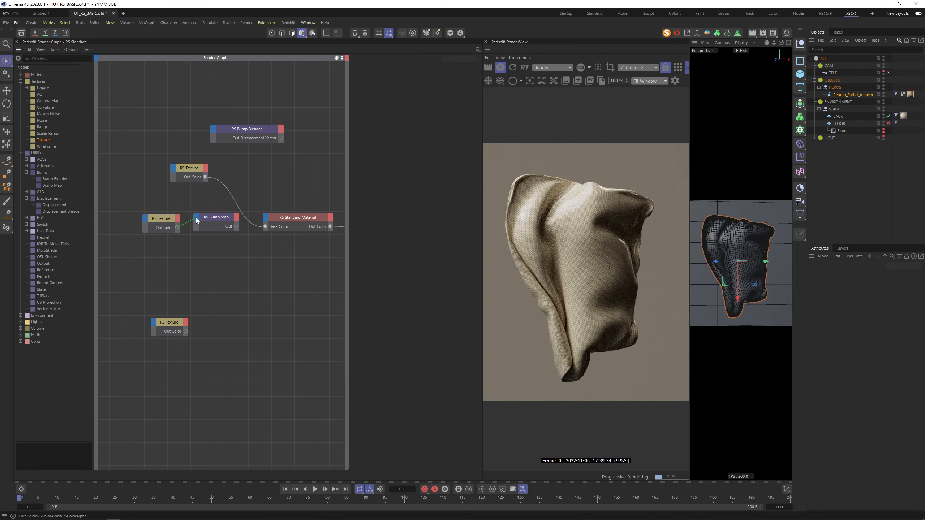
- Connect the normal texture's Out Color to the Bump Map's Input and try to wire the Bump Map into the material
left_click_drag(198, 219, 266, 219)
left_click(229, 233)
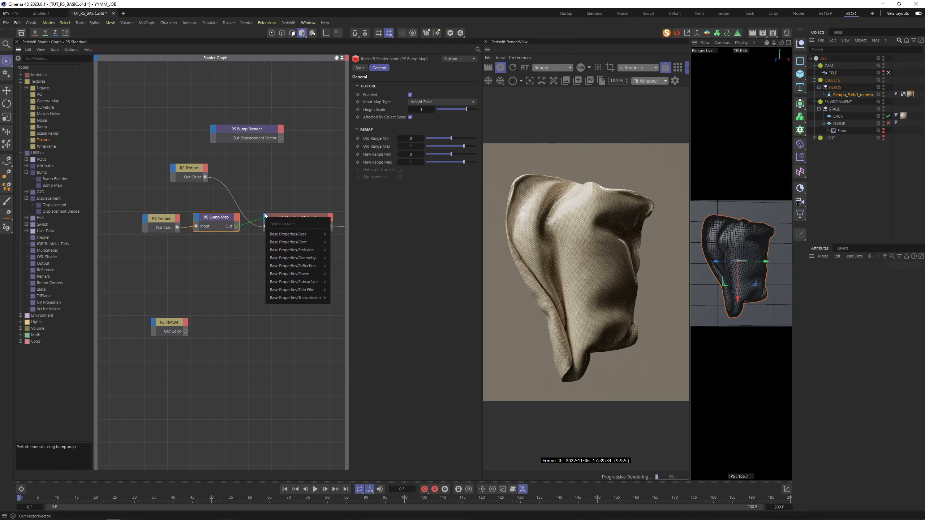
left_click(265, 216)
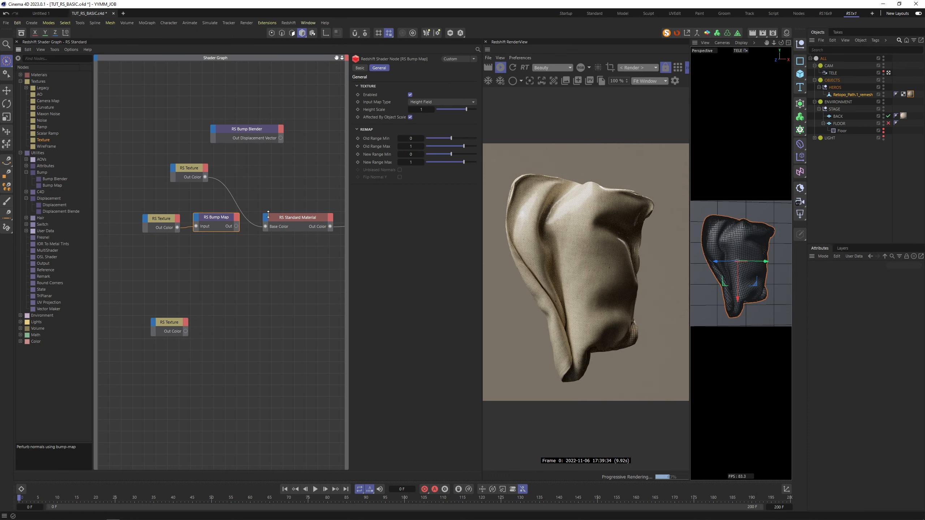
left_click_drag(237, 227, 266, 218)
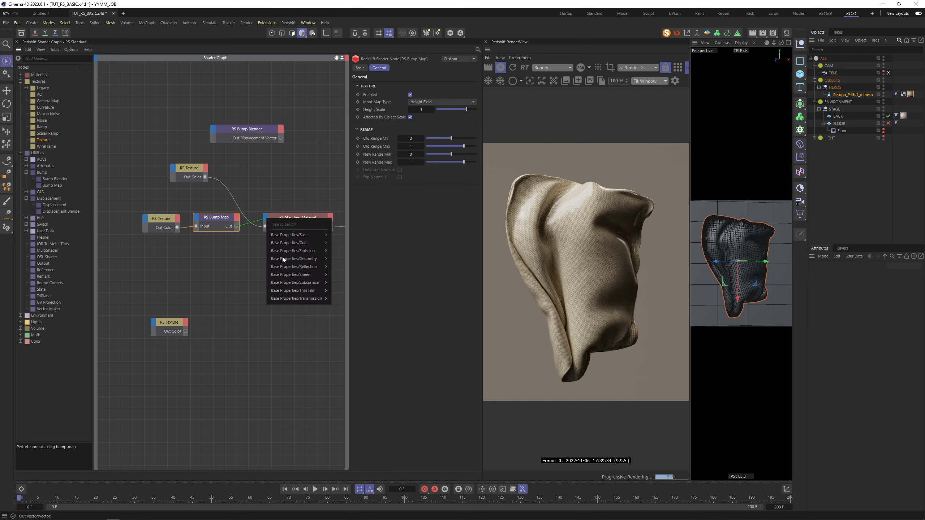
left_click(259, 263)
- Expose a Refl Roughness input on the RS Standard Material and connect the Bump Map's Out to its Bump Input under Geometry
left_click(288, 217)
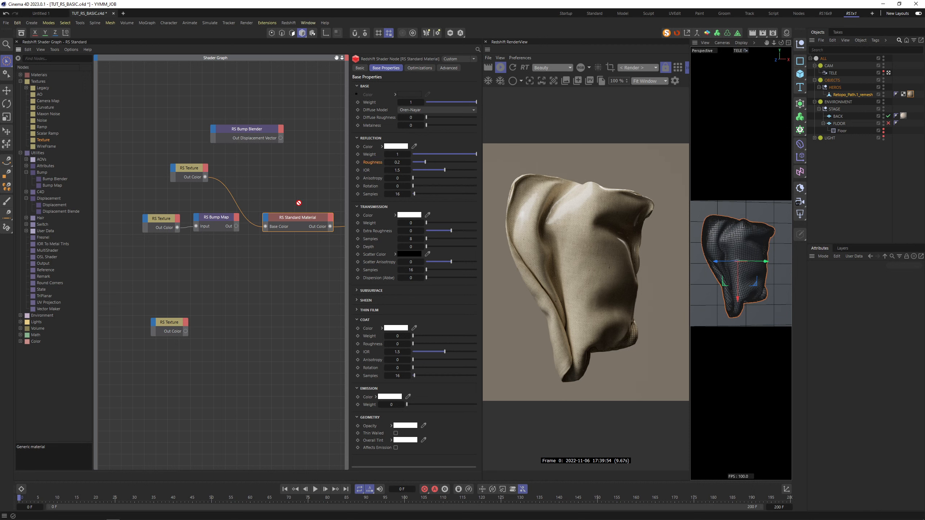
left_click(372, 162)
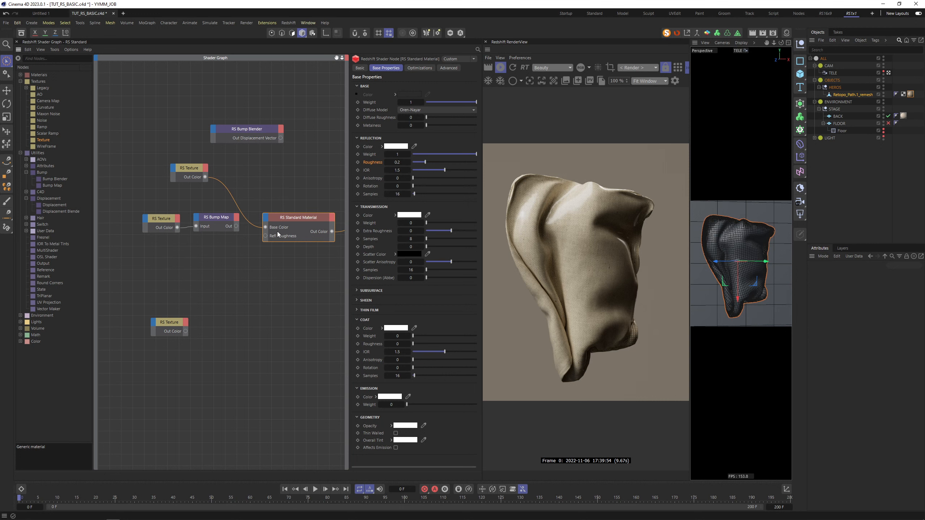
left_click_drag(236, 226, 267, 219)
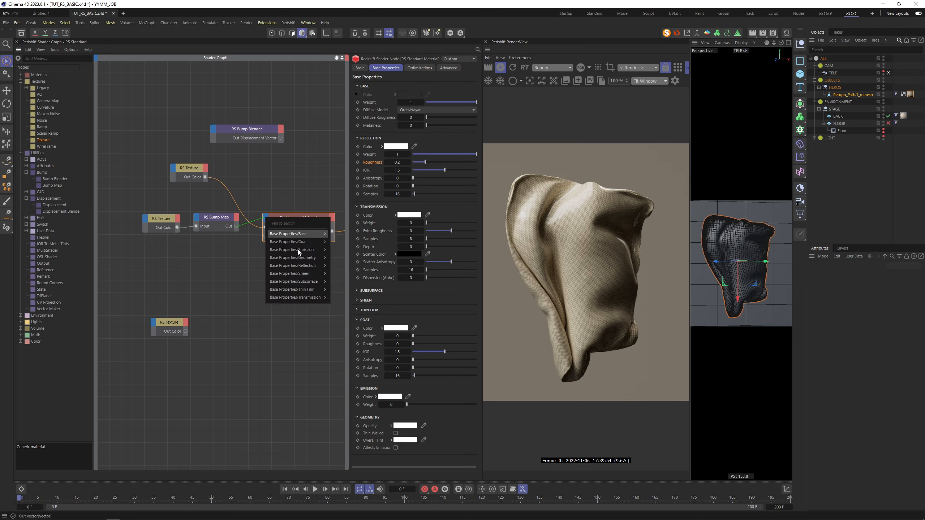
mouse_move(301, 280)
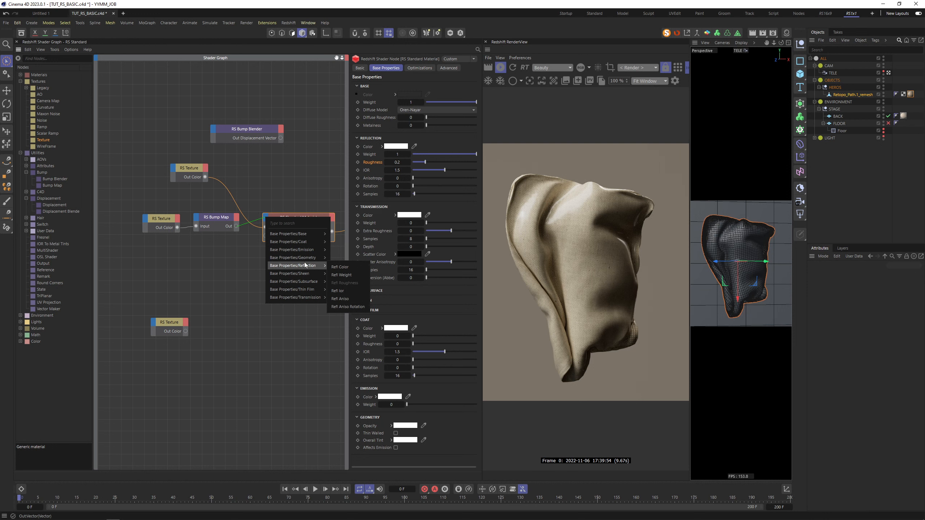
mouse_move(277, 258)
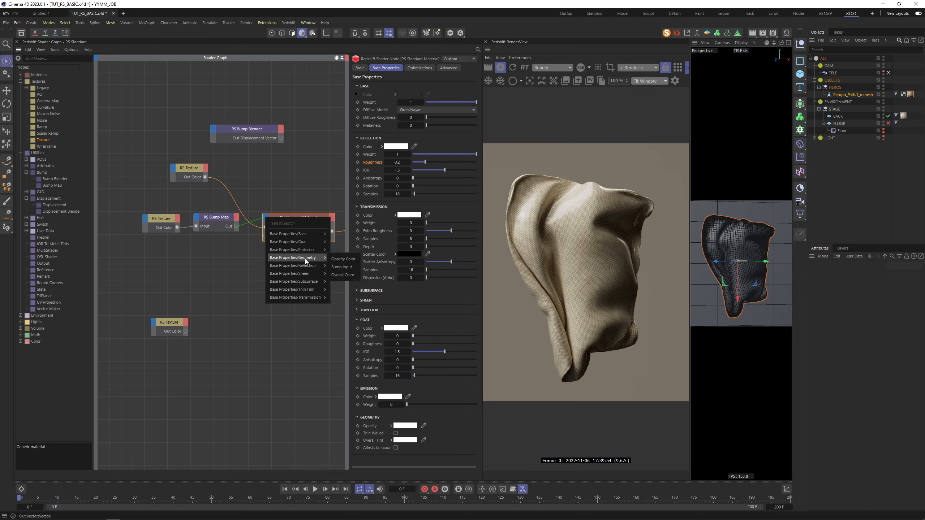
left_click(342, 267)
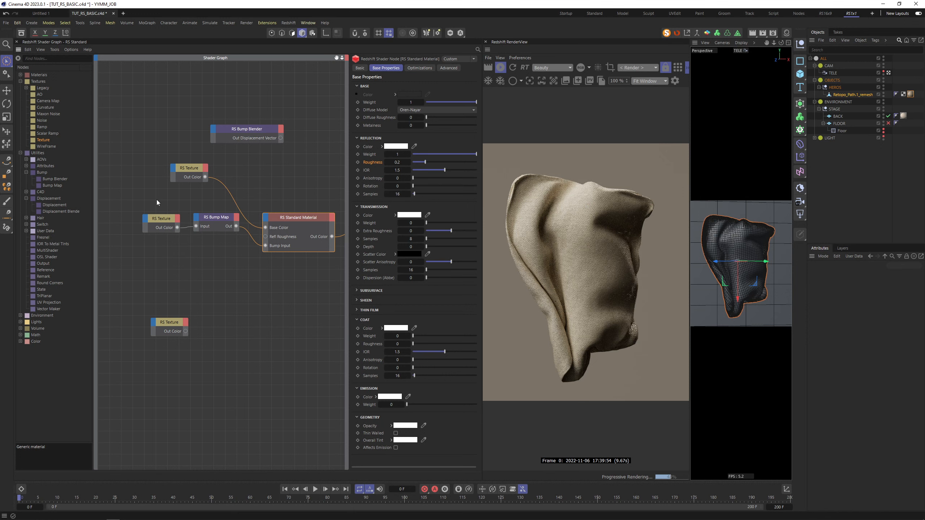
- Set the Bump Map's input map type to Tangent-Space Normal
left_click_drag(157, 200, 205, 231)
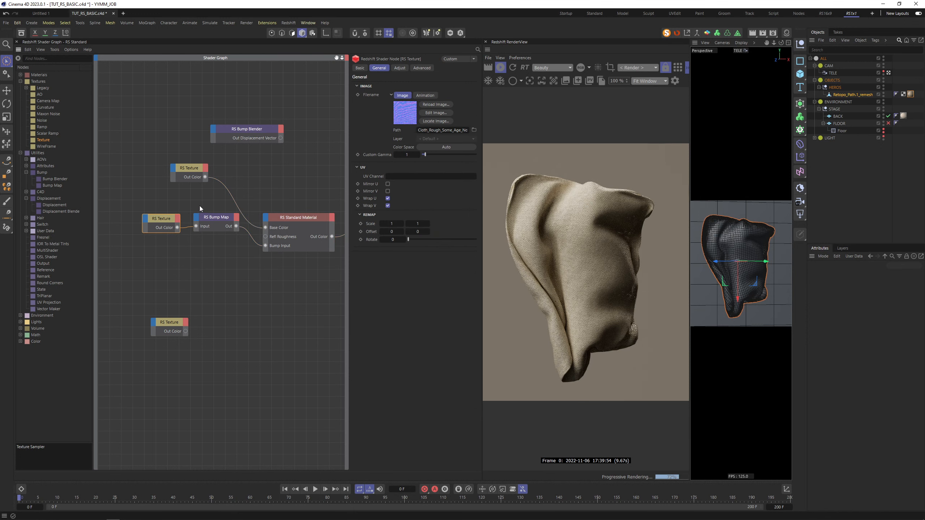
left_click(208, 220)
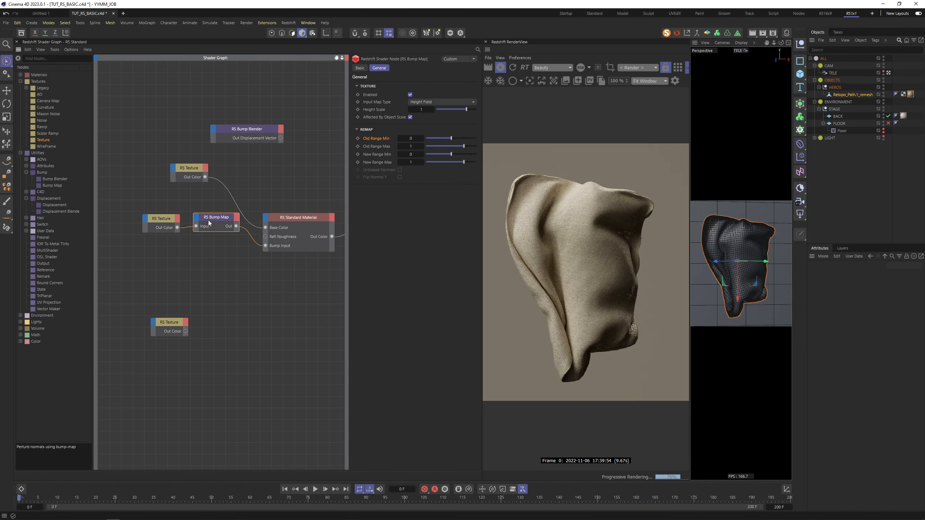
left_click(424, 101)
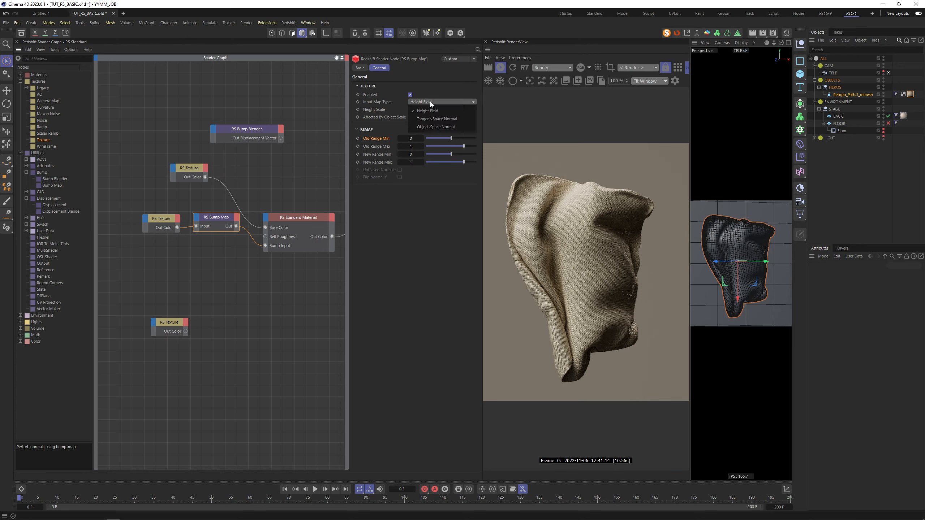
left_click(440, 120)
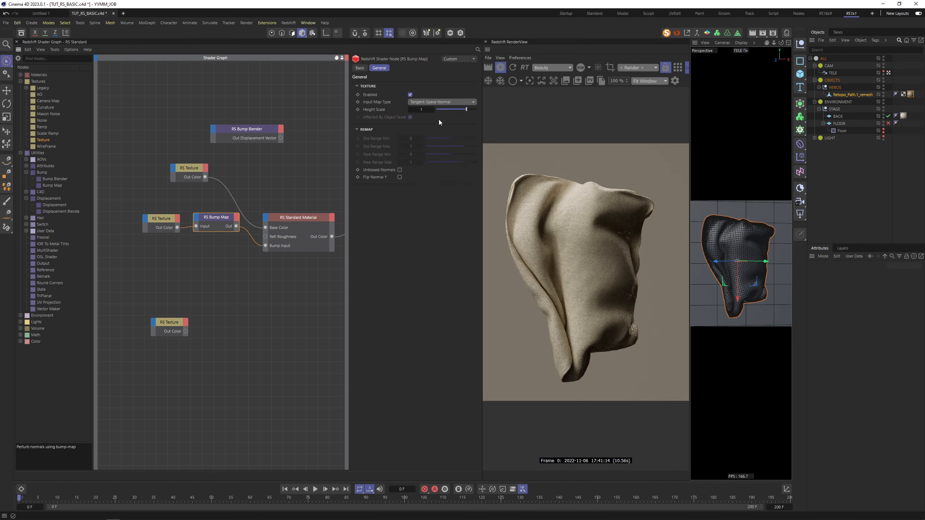
- Set the normal texture's color space to Raw from the file-io group
left_click(163, 221)
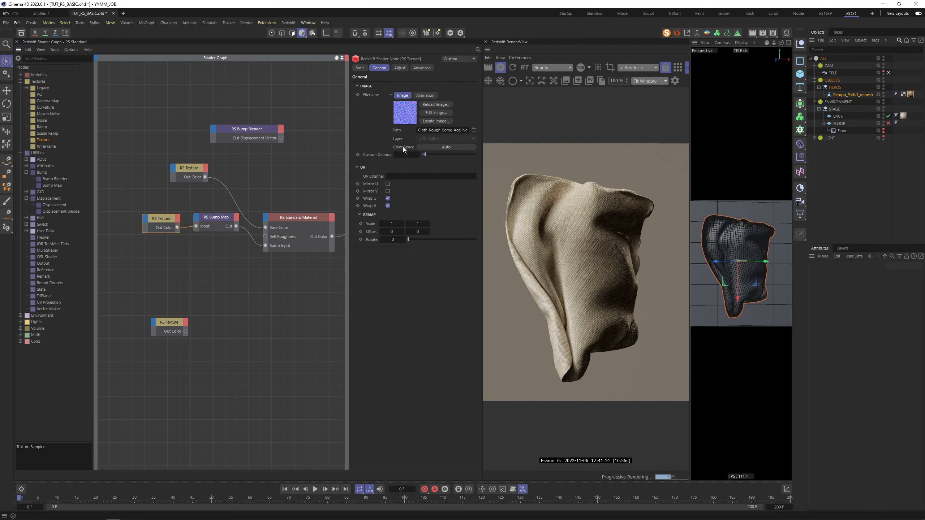
left_click(450, 147)
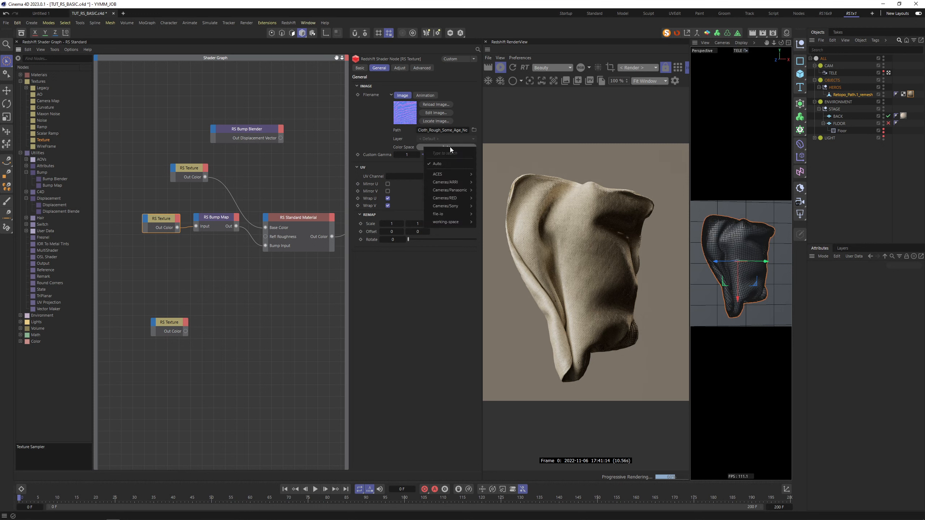
mouse_move(450, 215)
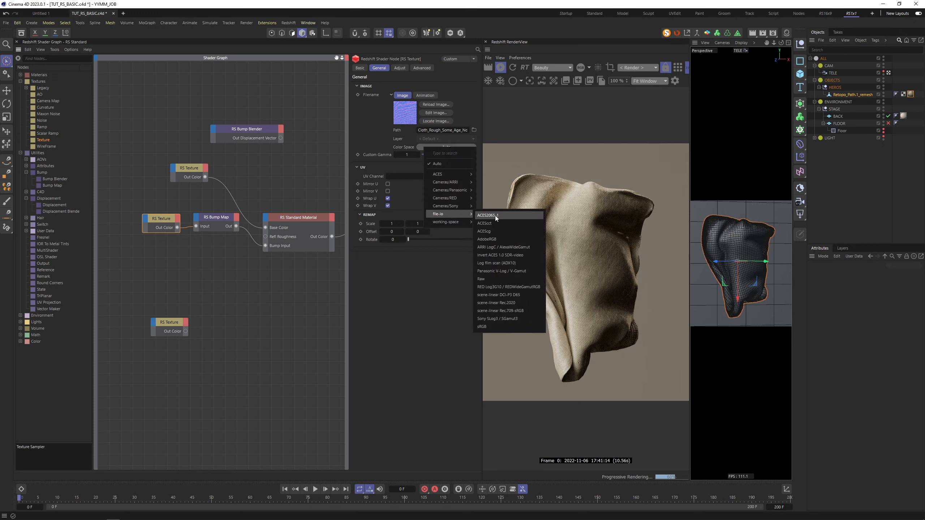
left_click(480, 279)
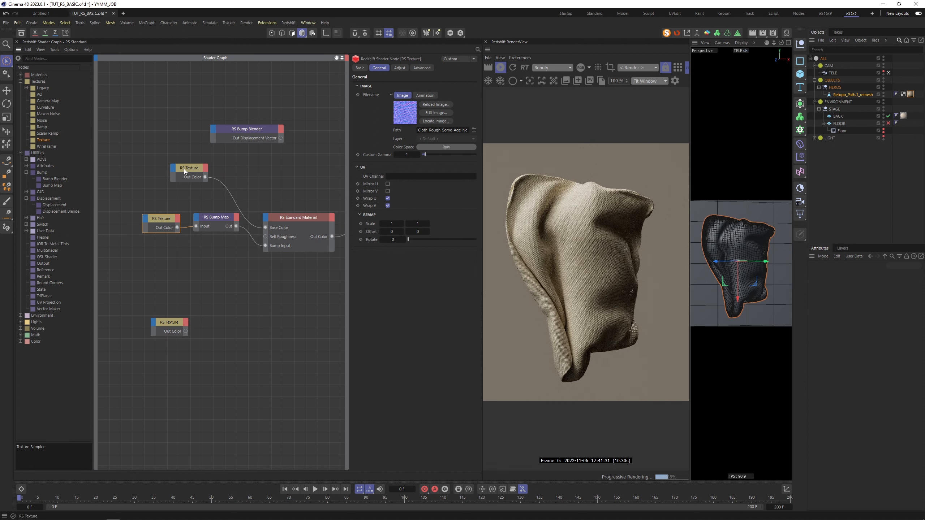
- Arrange the diffuse texture above and the roughness texture below the normal texture in one column
left_click_drag(183, 169, 159, 172)
left_click_drag(174, 326, 164, 263)
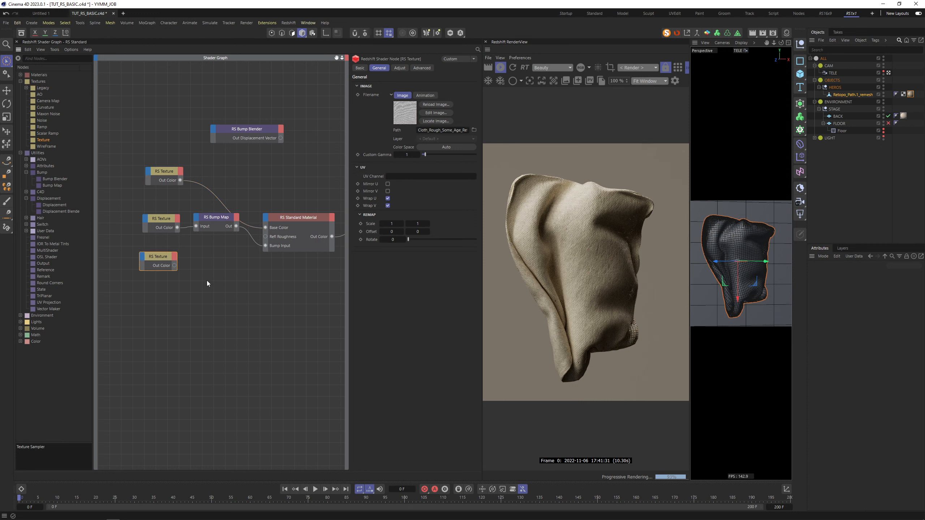
- Insert a Ramp node between the roughness texture's Out Color and the Refl Roughness input of the RS Standard Material
left_click(217, 260)
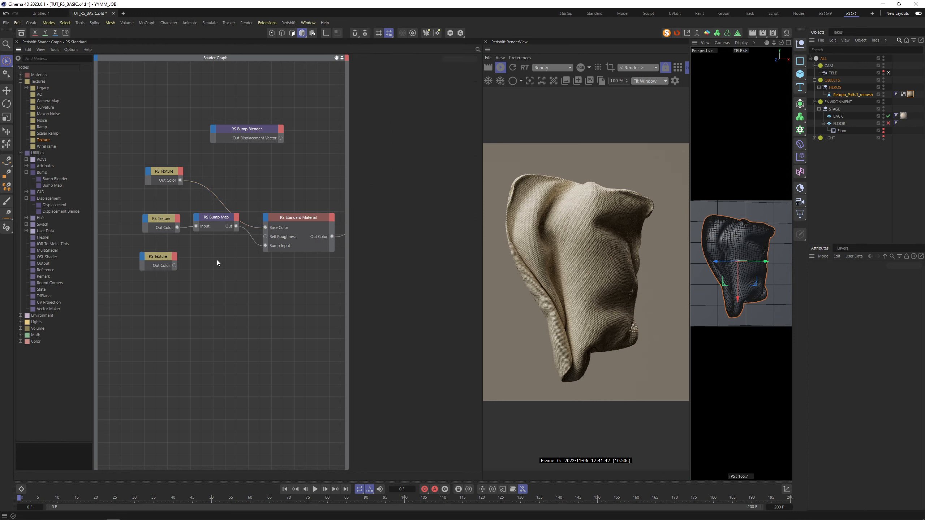
type("cramp")
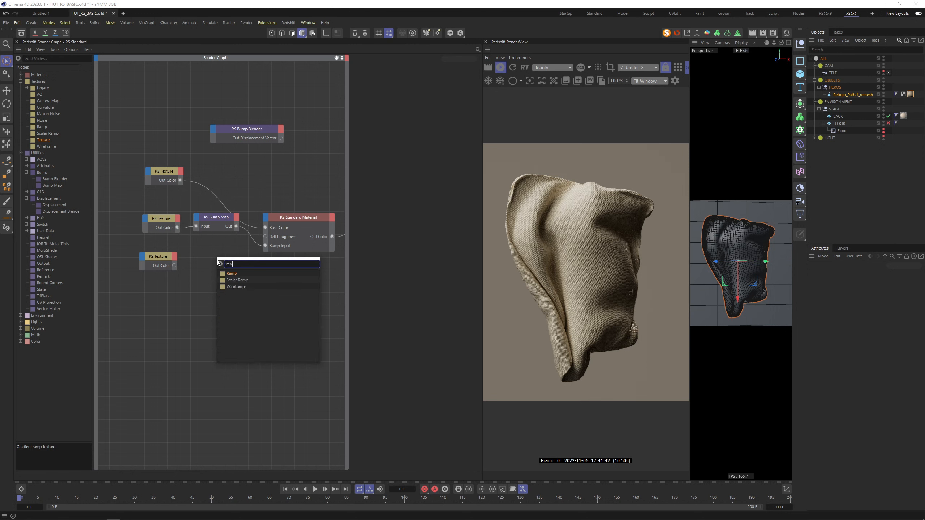
key("Return")
left_click_drag(174, 265, 267, 237)
mouse_move(219, 262)
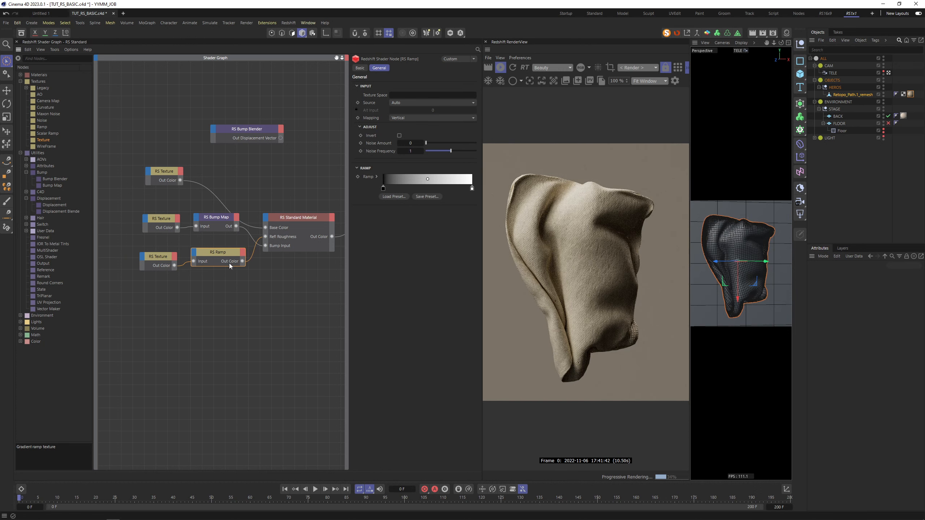
- Preview the RS Ramp alone on the cloth, trying its black knot at about 73% and its white knot further inward
key("o")
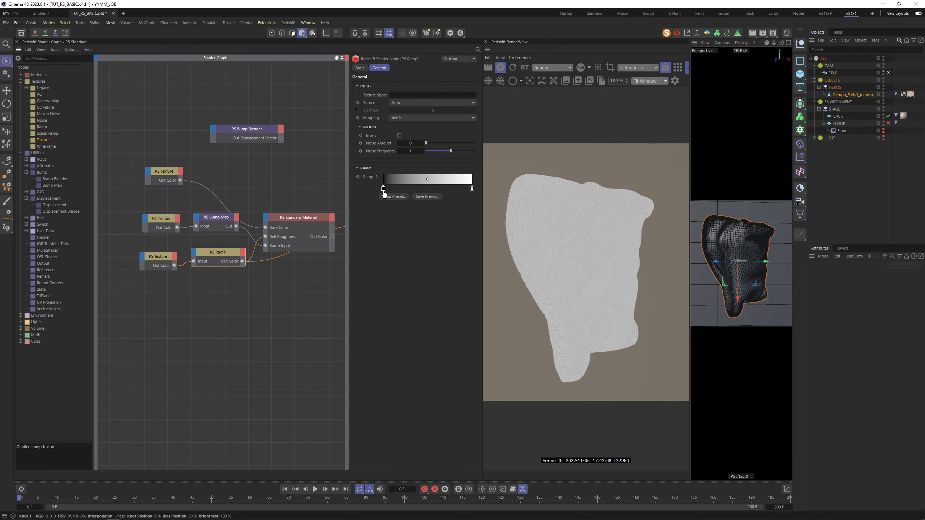
left_click_drag(383, 188, 449, 190)
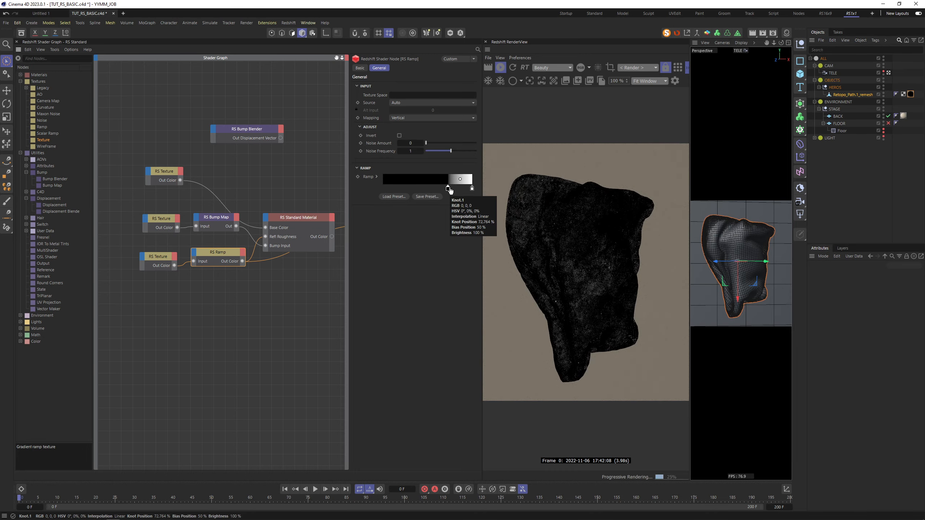
left_click_drag(450, 190, 383, 190)
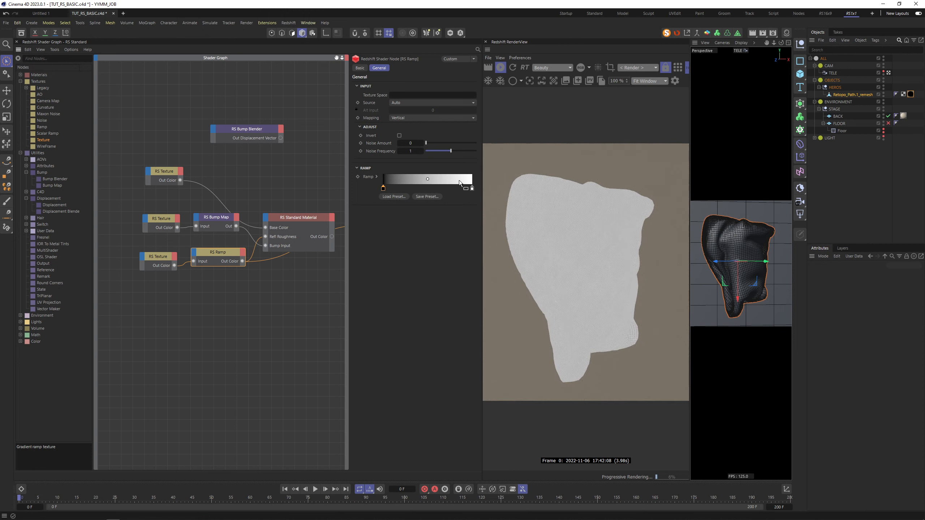
left_click_drag(472, 189, 407, 192)
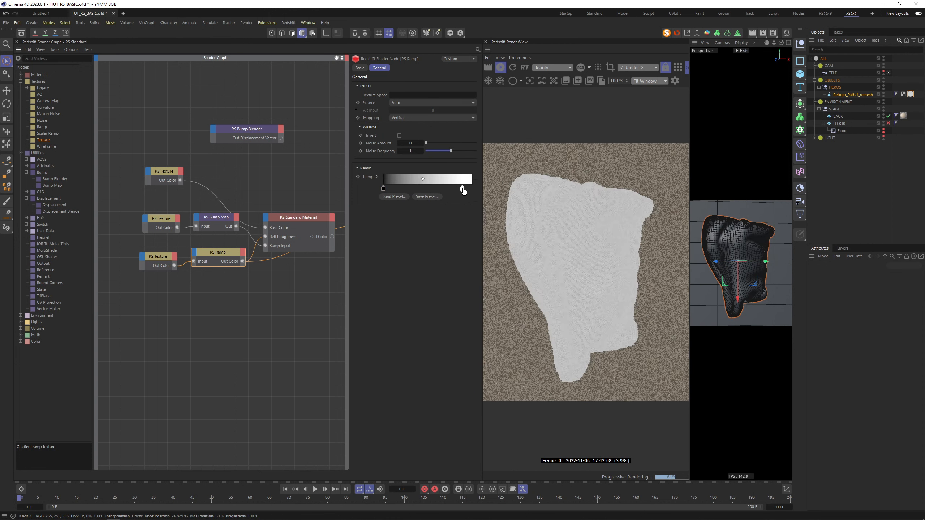
left_click(307, 237)
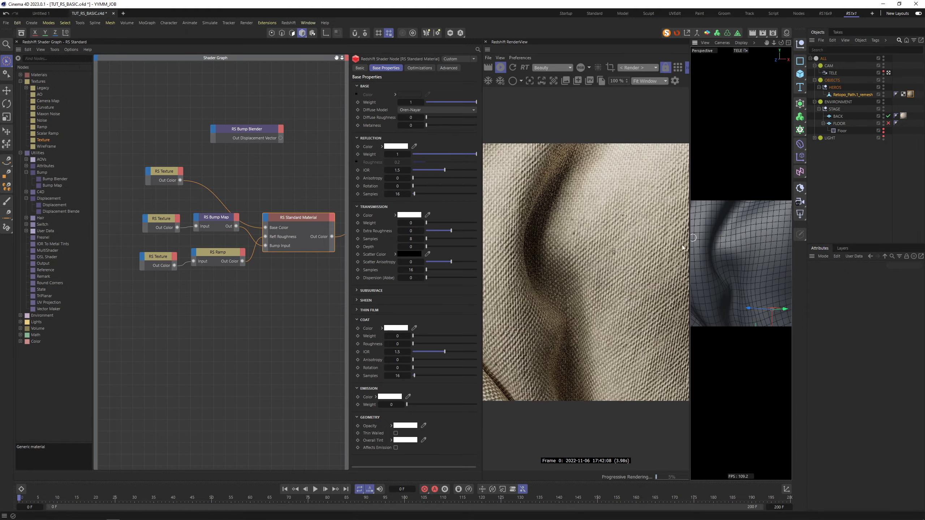
- Test the RS Ramp's black knot near the middle of the gradient on a close-up, and return it close to the dark end
mouse_move(744, 259)
left_mouse_down("alt")
mouse_move(752, 231)
mouse_move(749, 266)
left_mouse_up("alt")
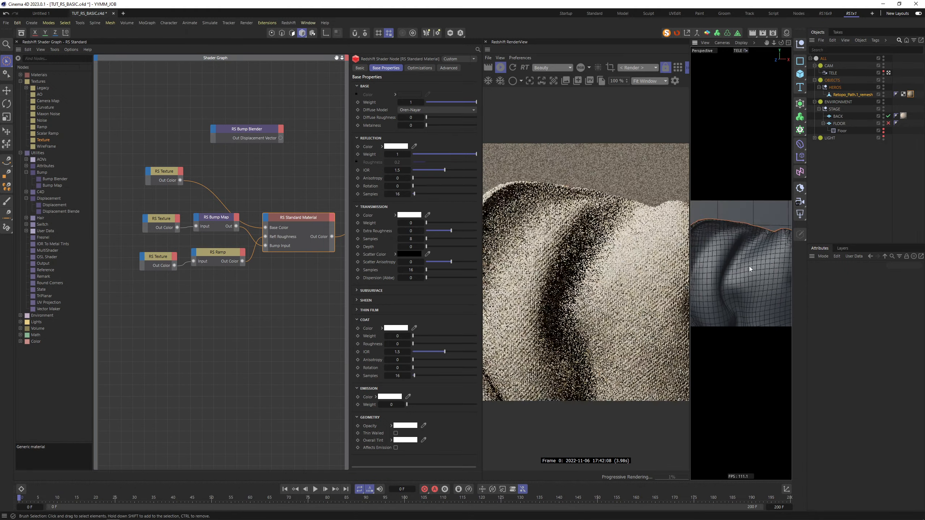
left_click(218, 252)
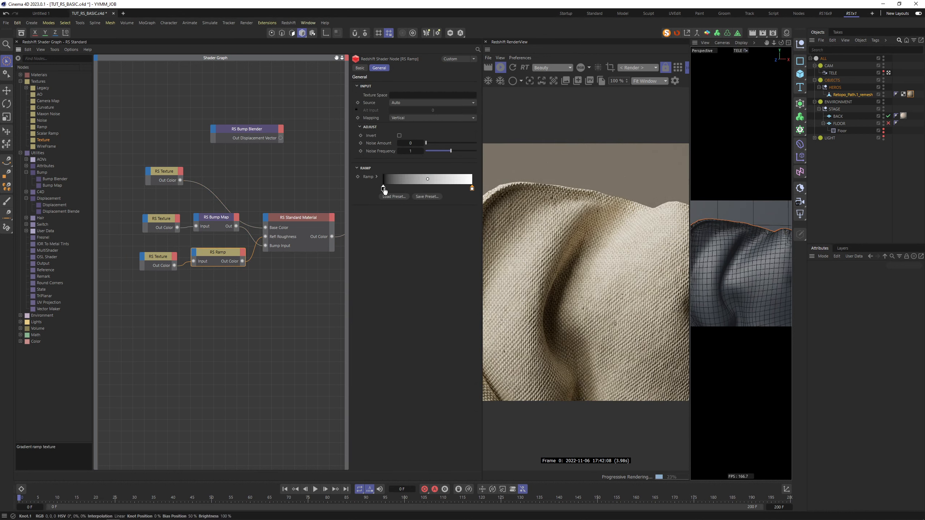
left_click_drag(383, 188, 431, 189)
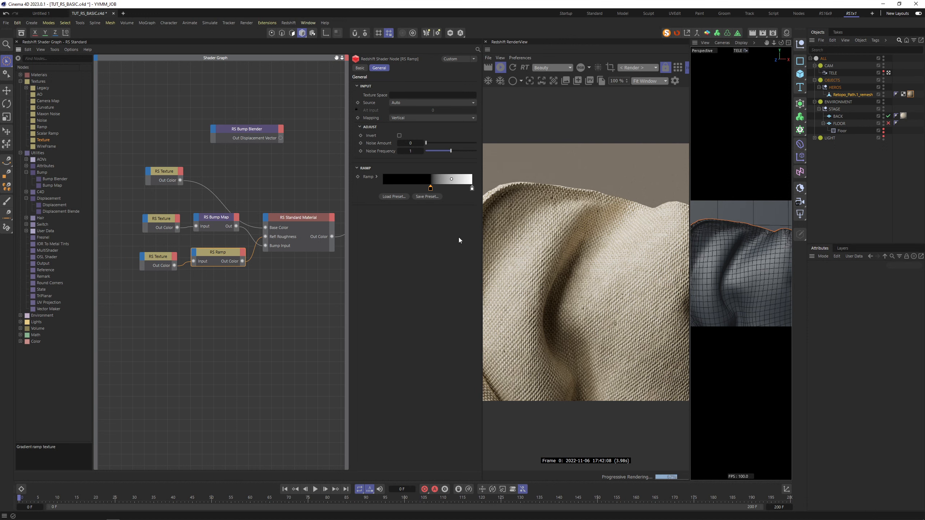
left_click_drag(430, 189, 387, 190)
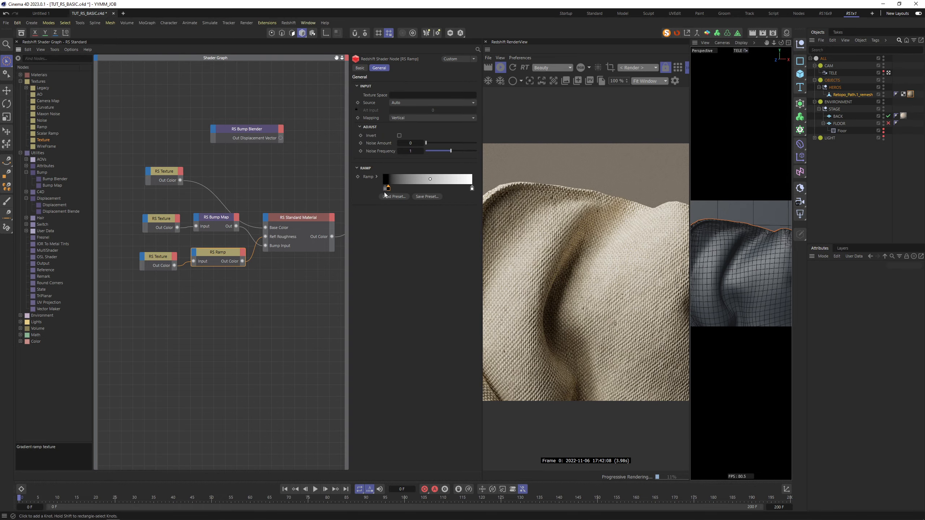
left_click(277, 290)
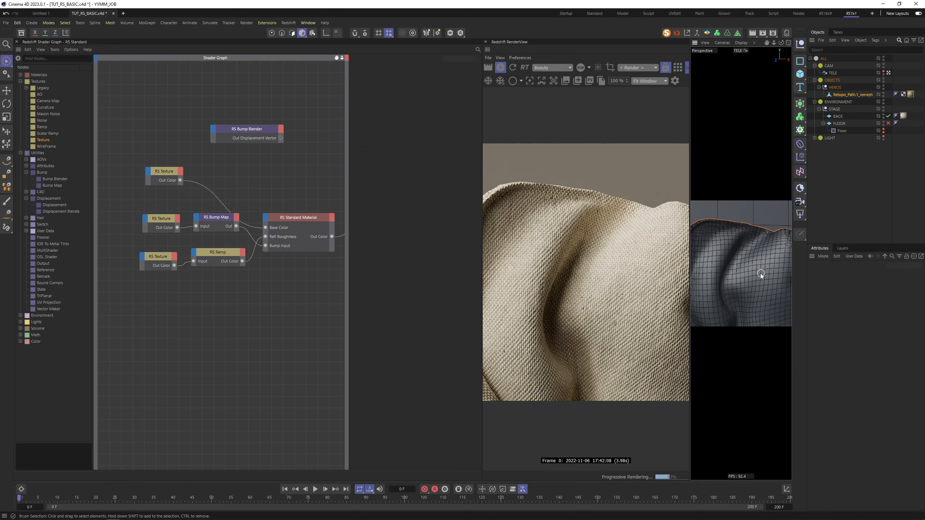
right_click_drag(760, 273, 692, 284, "alt")
middle_click_drag(766, 266, 756, 248, "alt")
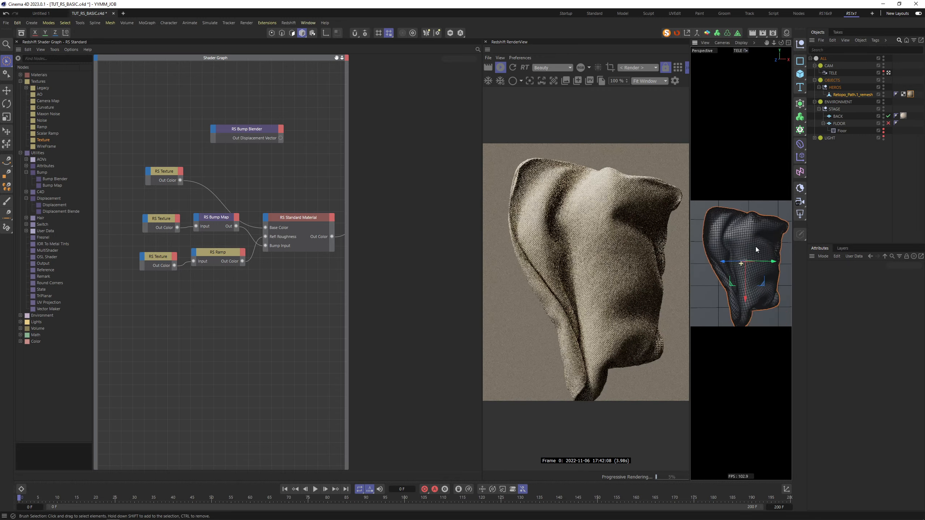
right_click_drag(756, 248, 749, 257, "alt")
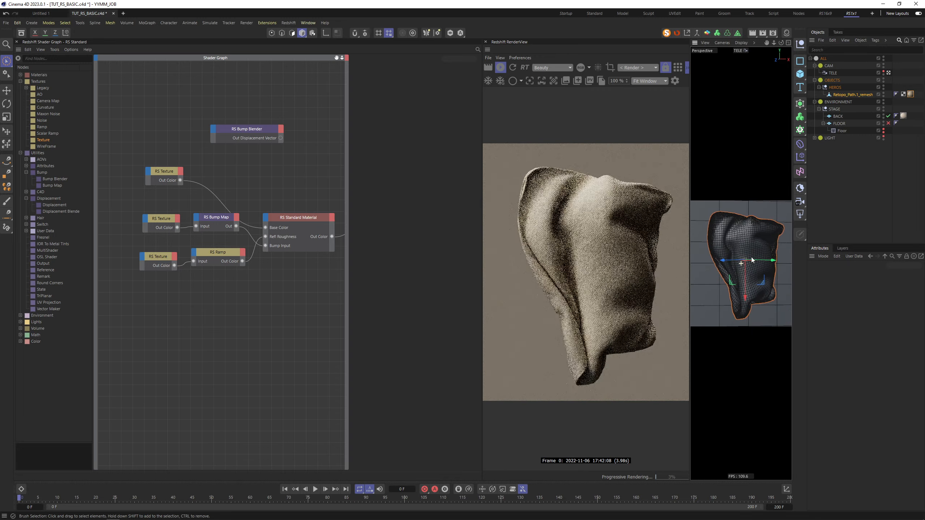
middle_click_drag(752, 260, 740, 258, "alt")
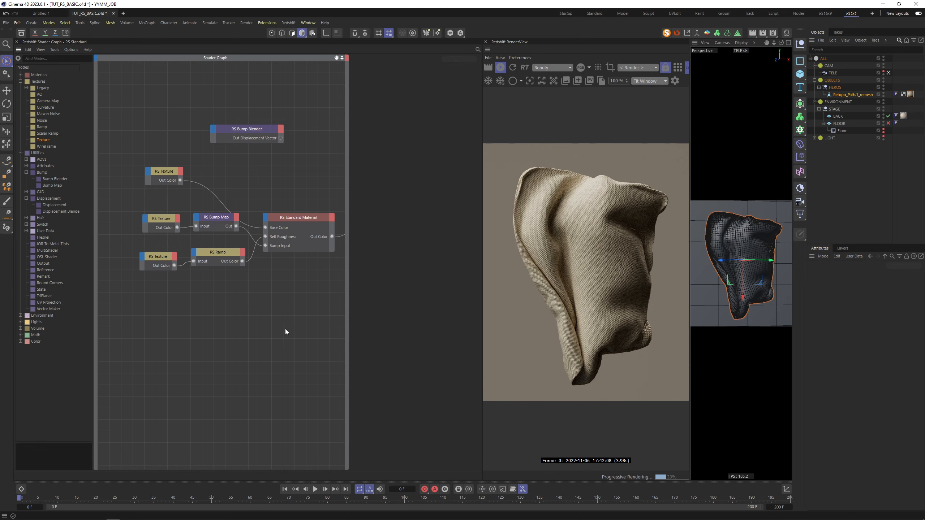
- Move the RS Displacement node closer to the other nodes, just below the Output node
middle_click_drag(289, 313, 272, 311, "alt")
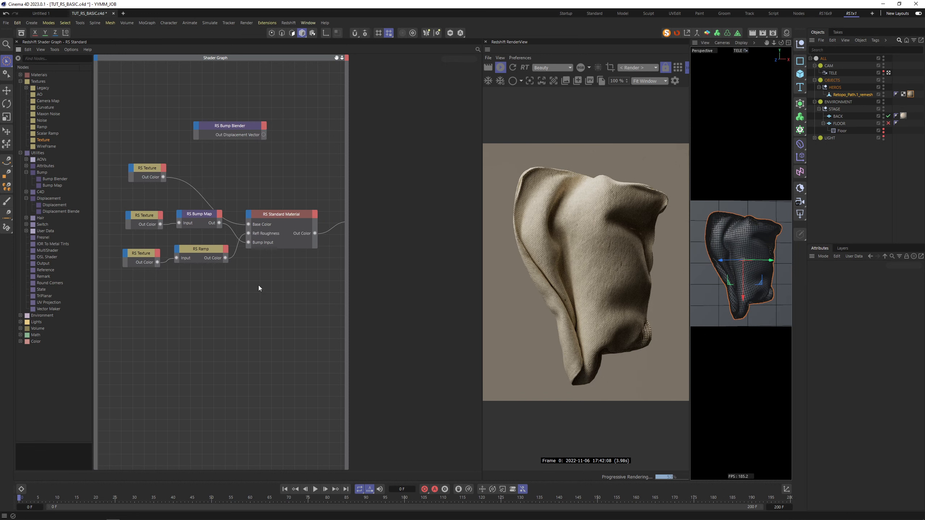
scroll(235, 283, "down", 3)
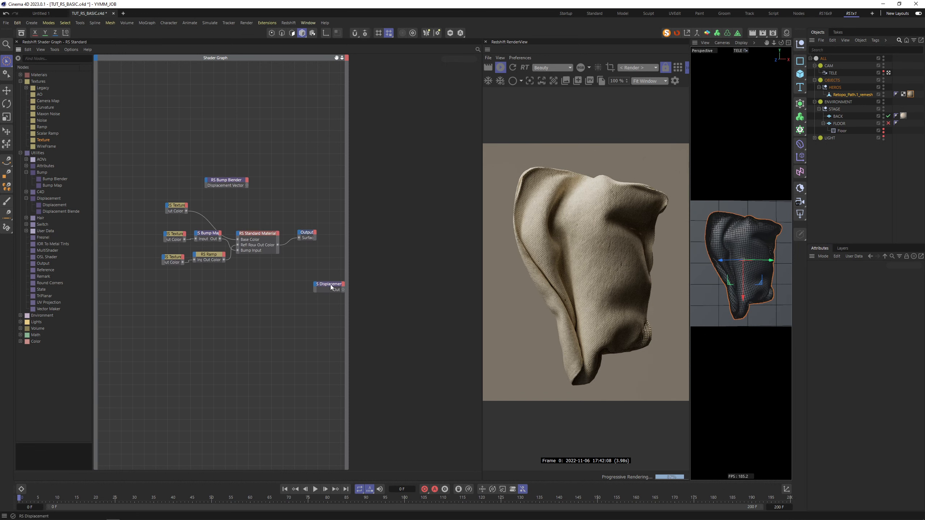
left_click_drag(332, 288, 301, 285)
left_click(237, 295)
key("Tab")
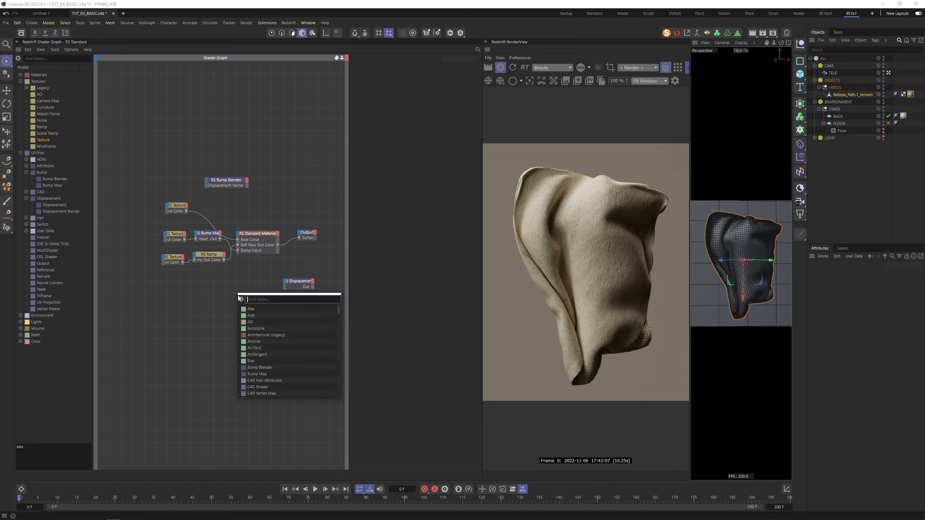
type("dis")
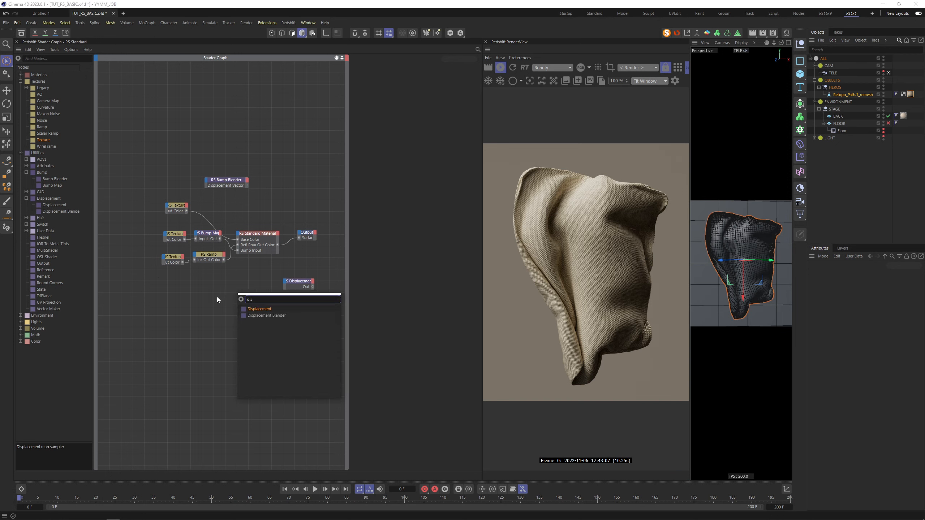
key("Escape")
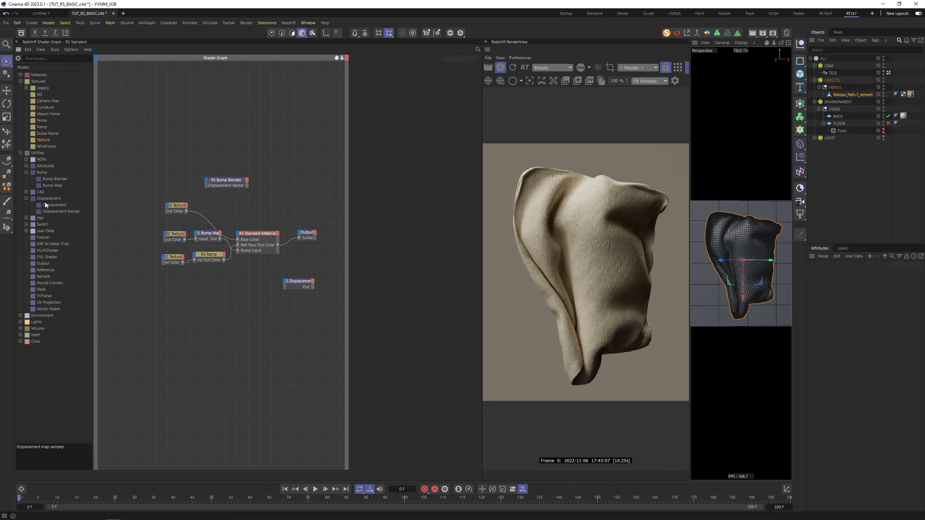
- Place the RS Displacement node below the RS Standard Material and connect its Out to the Output node's Displacement input
left_click(295, 281)
scroll(296, 281, "up", 3)
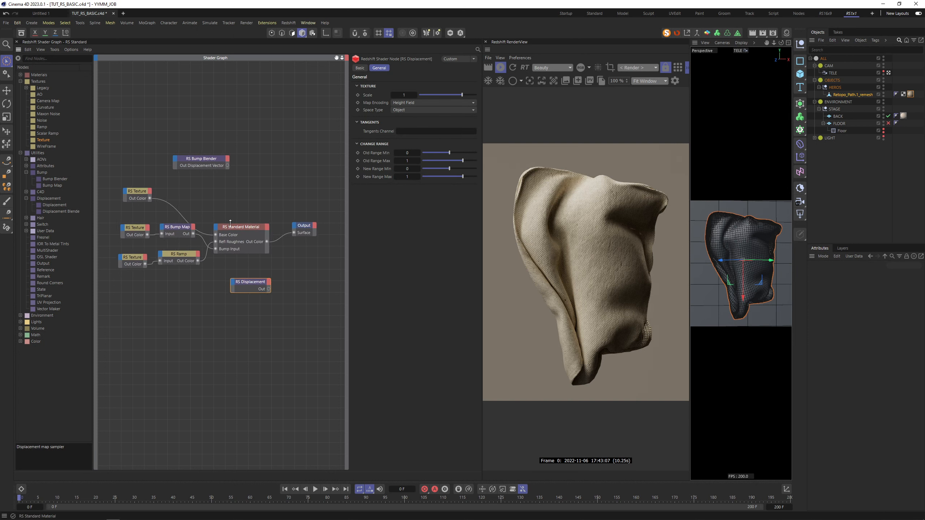
left_click(244, 228)
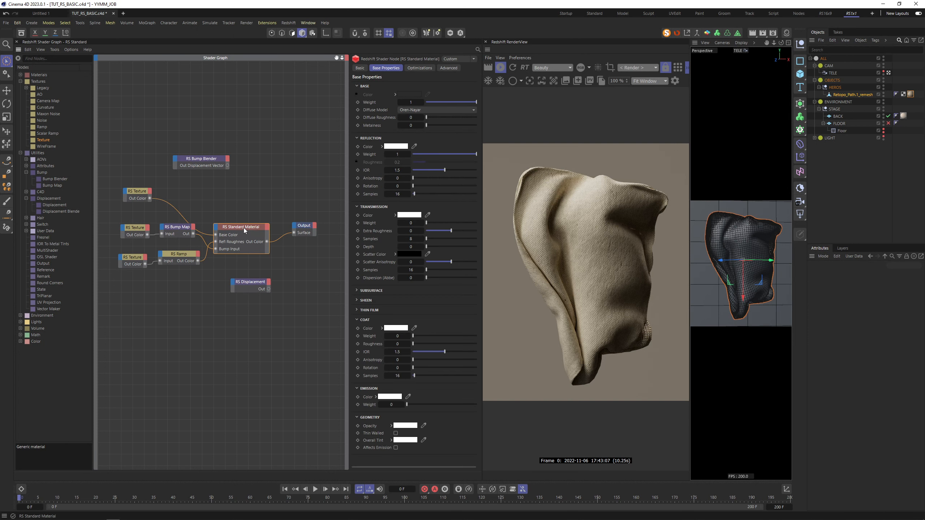
left_click(269, 288)
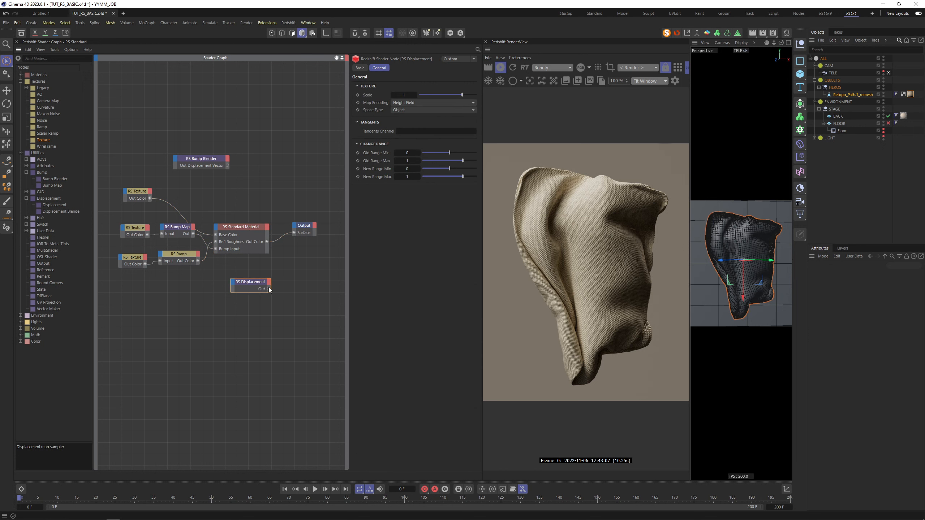
left_click_drag(269, 289, 295, 226)
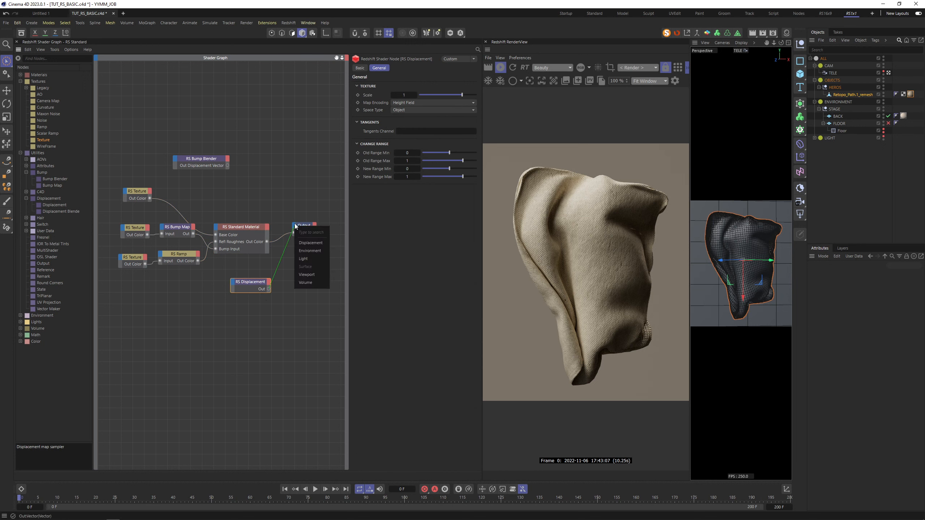
left_click(310, 241)
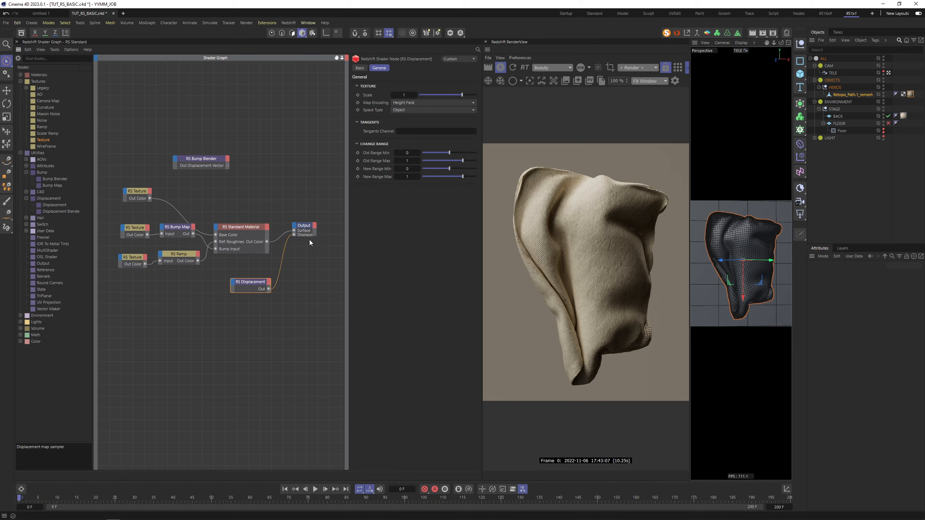
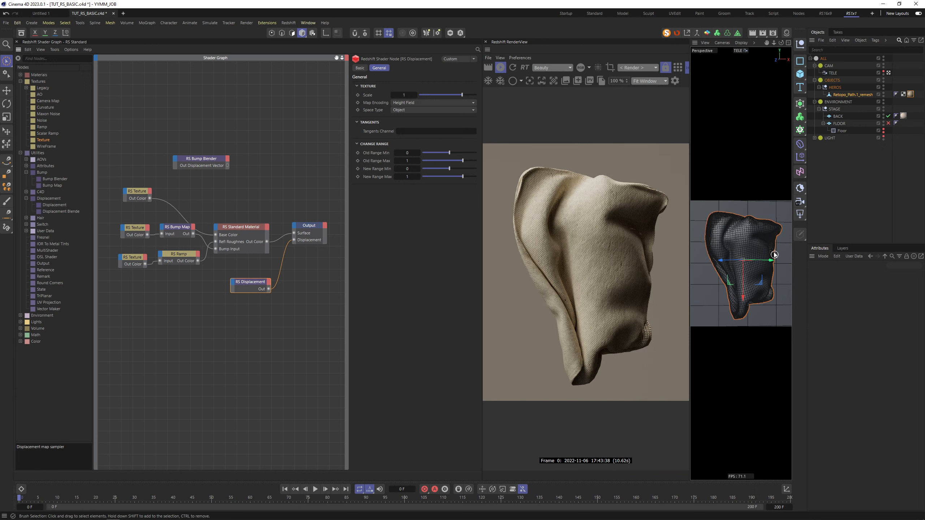
- Duplicate the roughness texture node beside RS Displacement and load Cloth_Rough_Some_Age_Displacement.jpg from the texture's folder into the copy
left_click(131, 258)
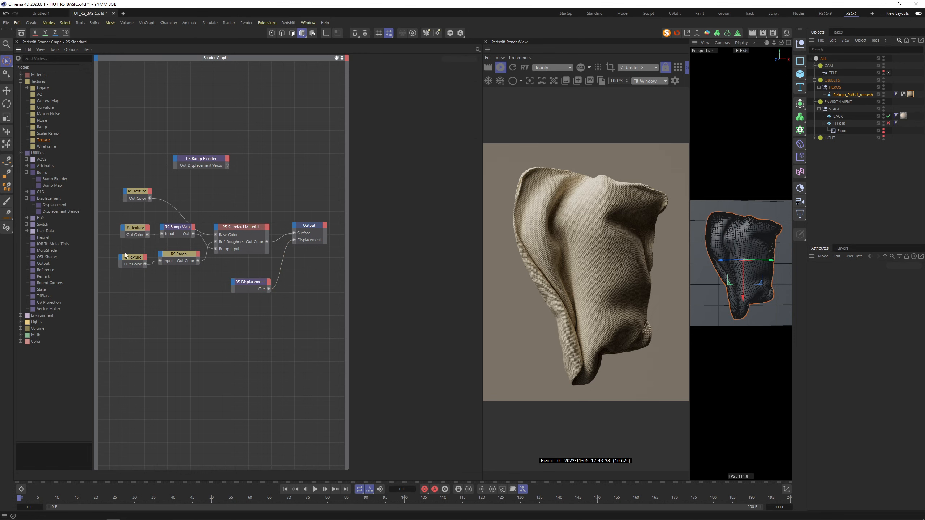
left_click_drag(137, 262, 179, 287, "ctrl")
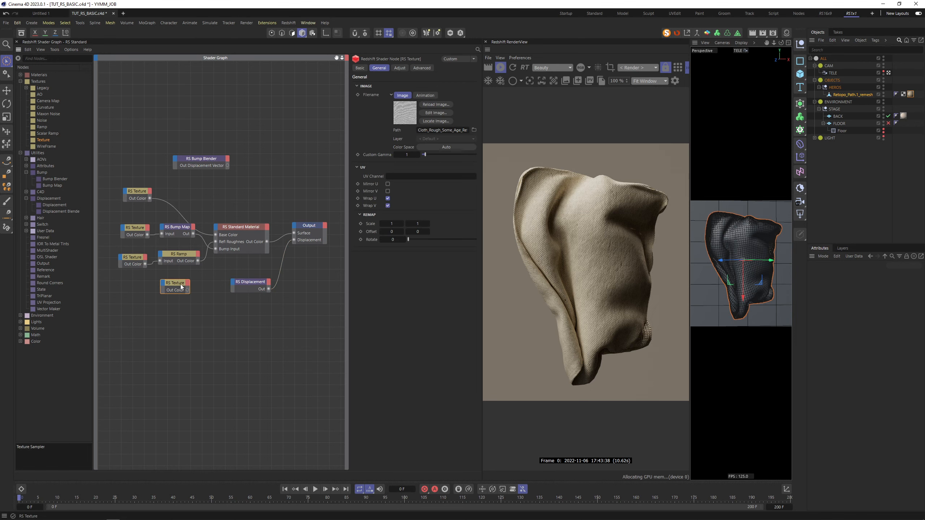
left_click(474, 130)
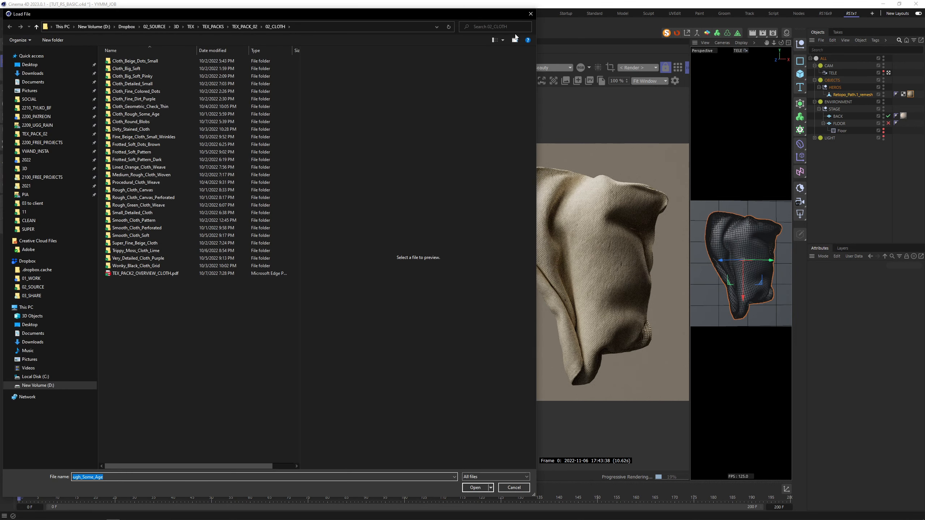
left_click(530, 13)
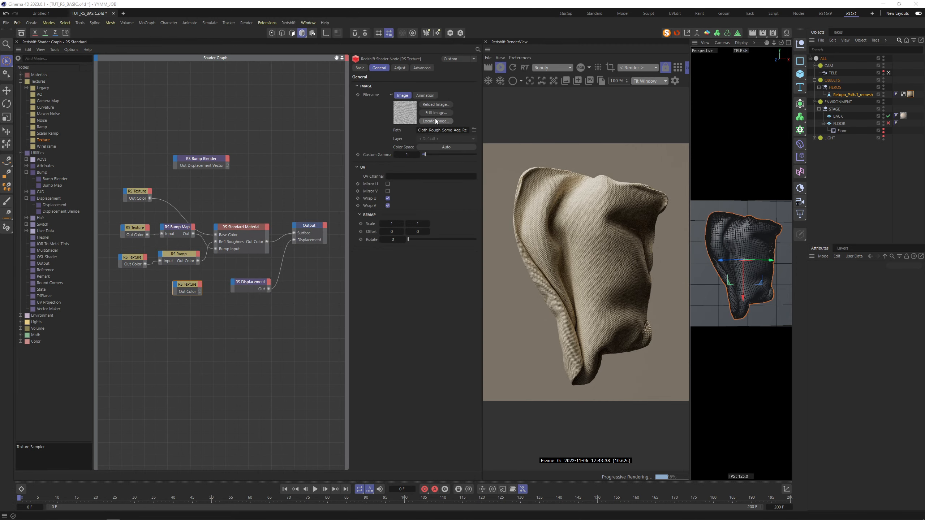
left_click(435, 121)
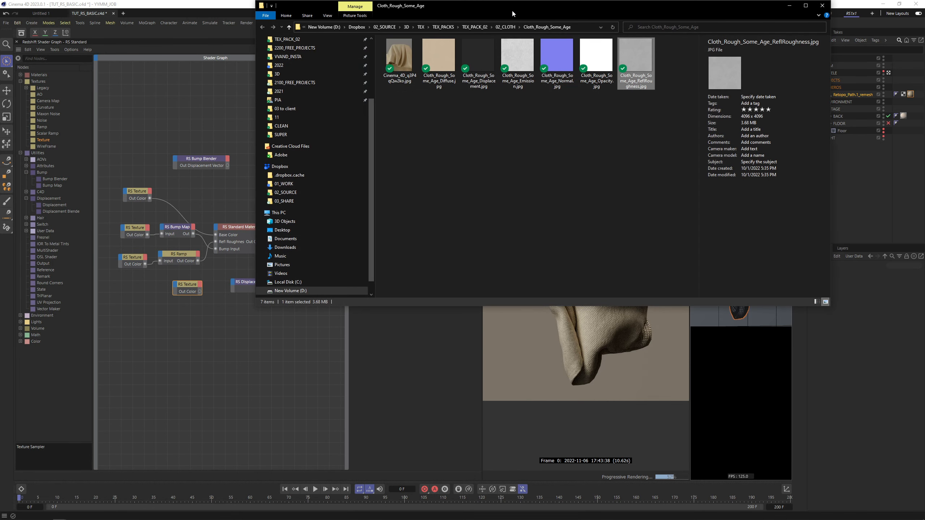
left_click_drag(512, 9, 471, 259)
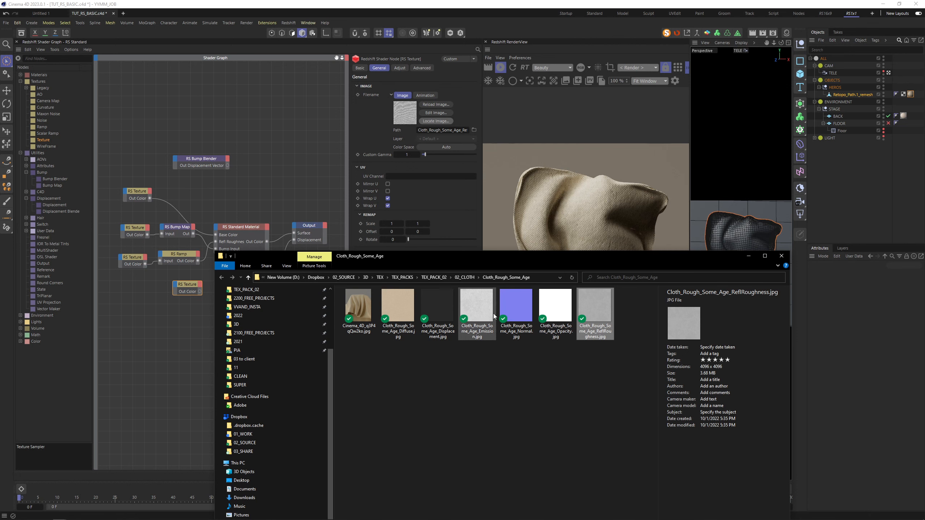
left_click_drag(437, 310, 441, 130)
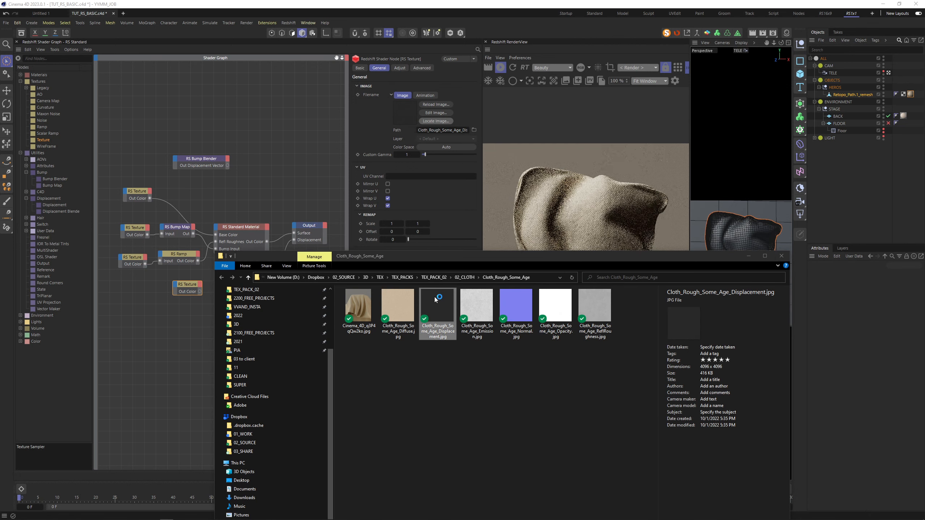
- Inspect the Cloth_Rough_Some_Age_Displacement.jpg texture up close in the image viewer, and return to the shader graph
double_click(425, 292)
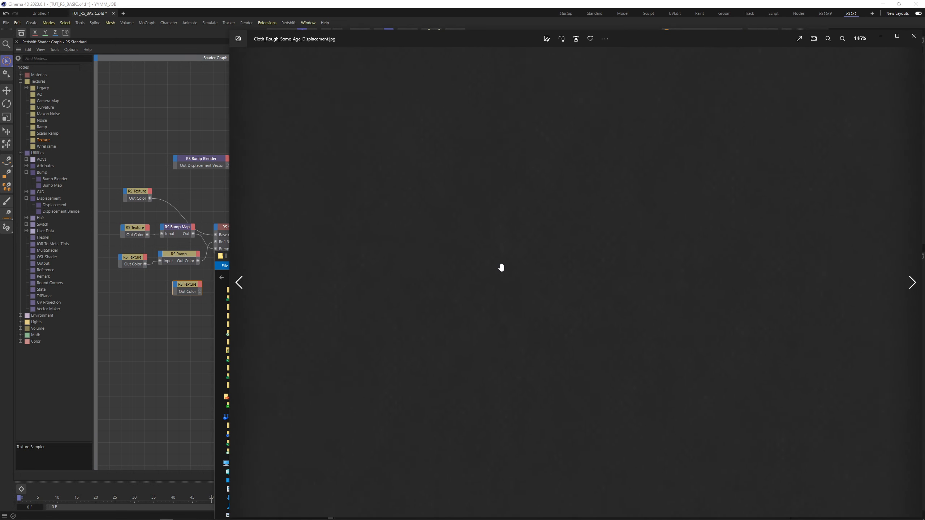
scroll(501, 266, "up", 4)
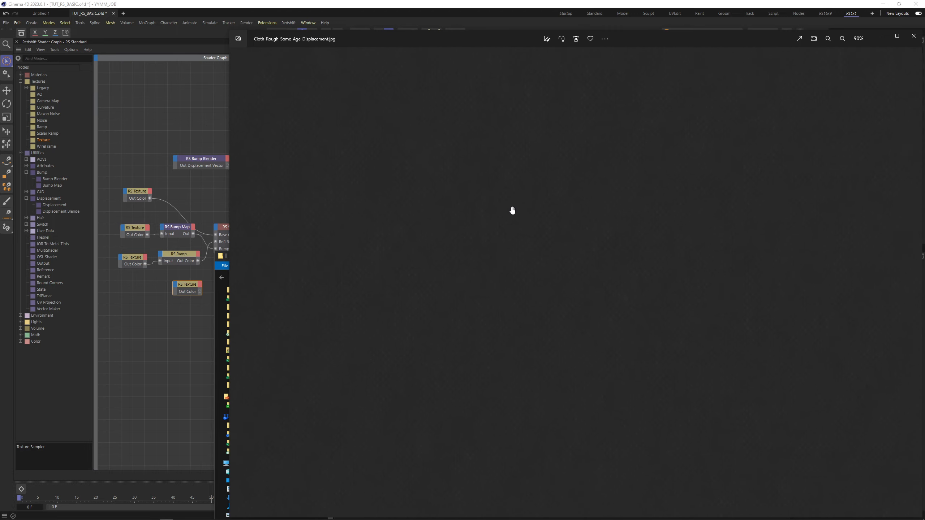
scroll(470, 244, "down", 5)
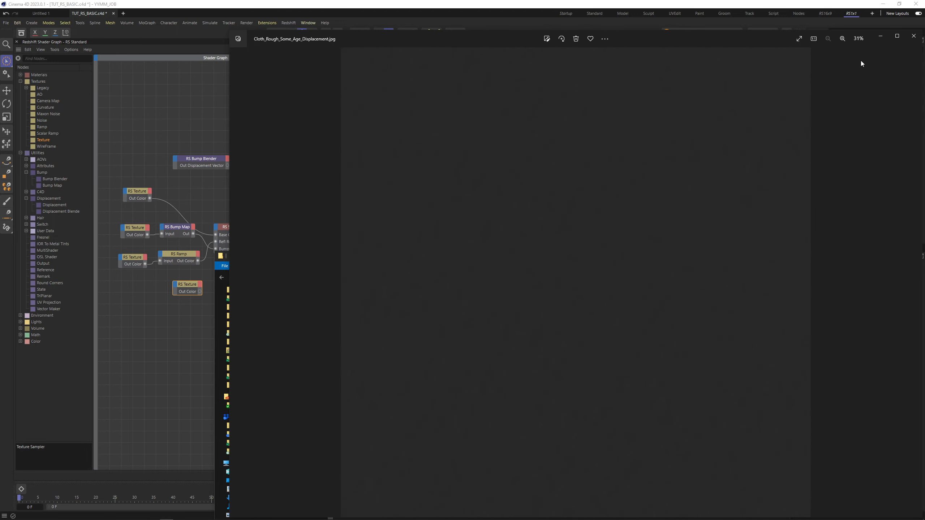
left_click(914, 36)
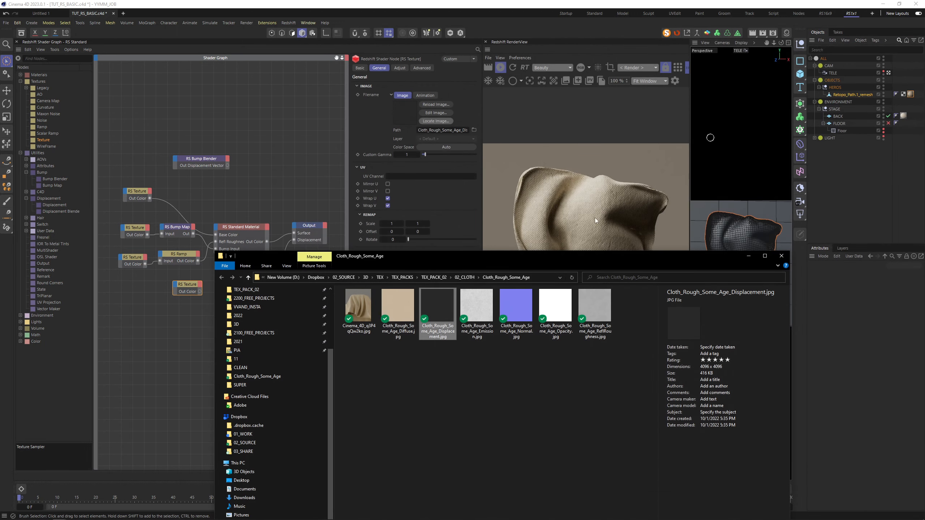
left_click(749, 255)
- Place a copy of the RS Ramp between the displacement RS Texture and RS Displacement, and wire the texture through it into Tex Map
left_click_drag(188, 284, 155, 286)
left_click_drag(181, 254, 259, 276)
left_click(247, 281)
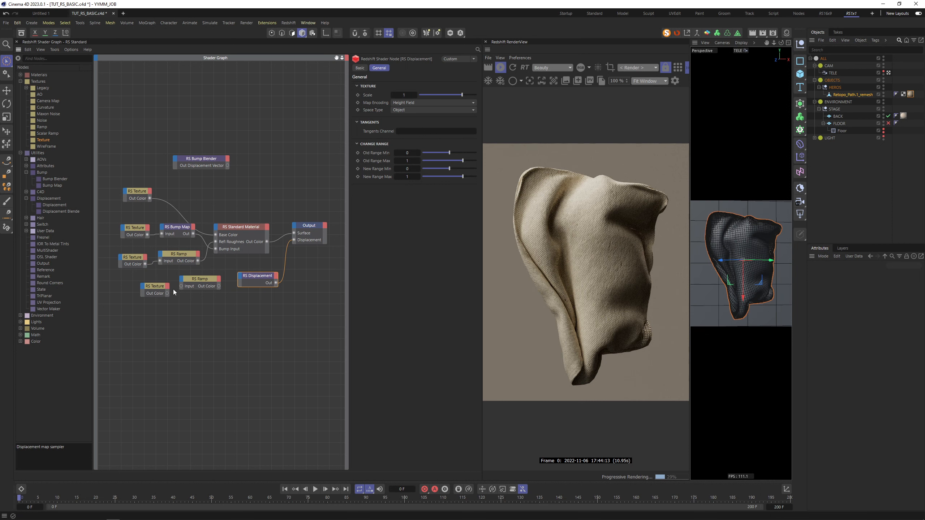
left_click_drag(180, 286, 244, 278)
mouse_move(258, 290)
left_click(286, 291)
- Increase the displacement ramp's contrast by moving the black knot to about 15% and the white knot to about two thirds of the gradient
left_click(201, 279)
left_click_drag(384, 188, 403, 187)
left_click(472, 189)
left_click_drag(471, 189, 397, 189)
left_click(401, 189)
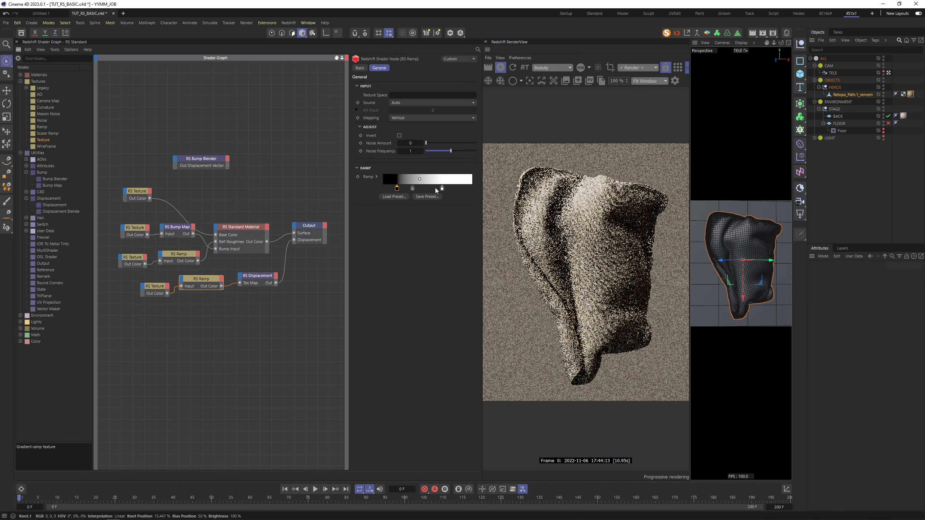
- Preview the displacement ramp through the Output's Surface and move its black knot to about 10% and its white knot to about 36%
left_click_drag(216, 318, 201, 274)
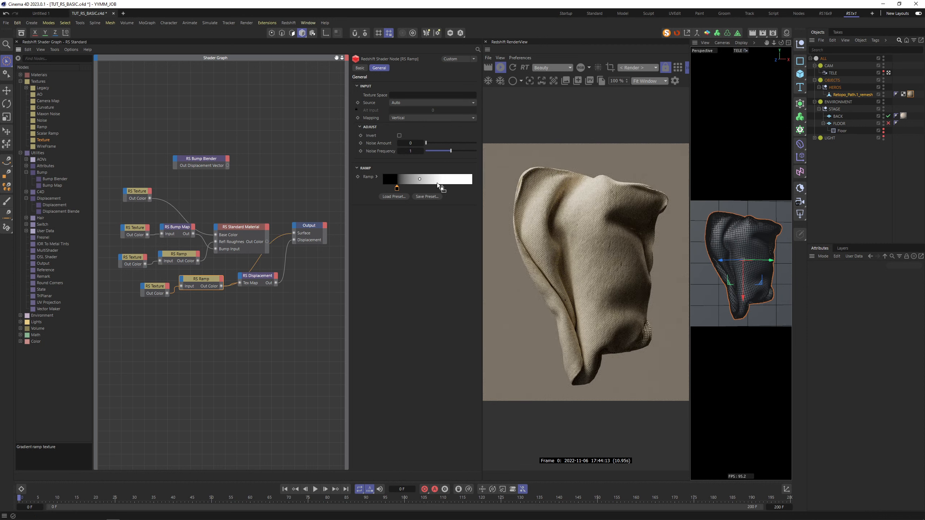
left_click(407, 188)
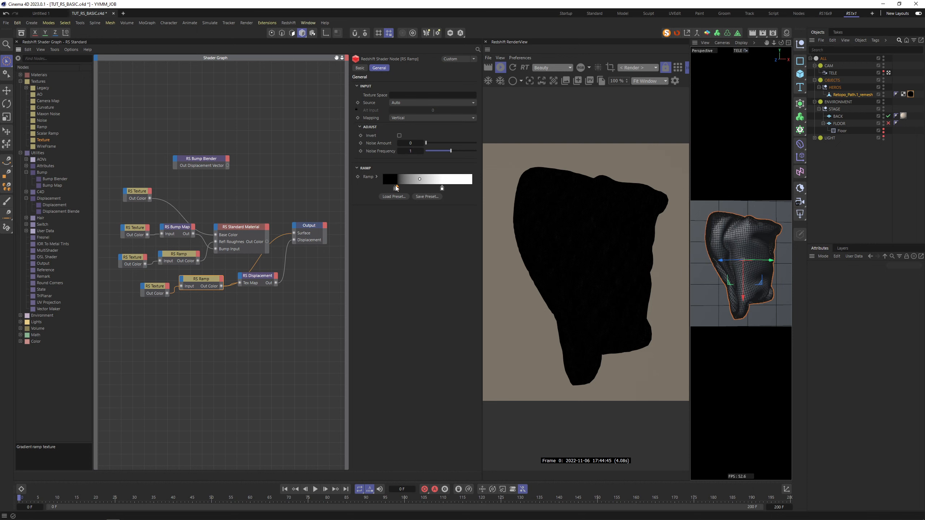
left_click_drag(396, 188, 383, 188)
left_click_drag(442, 188, 393, 192)
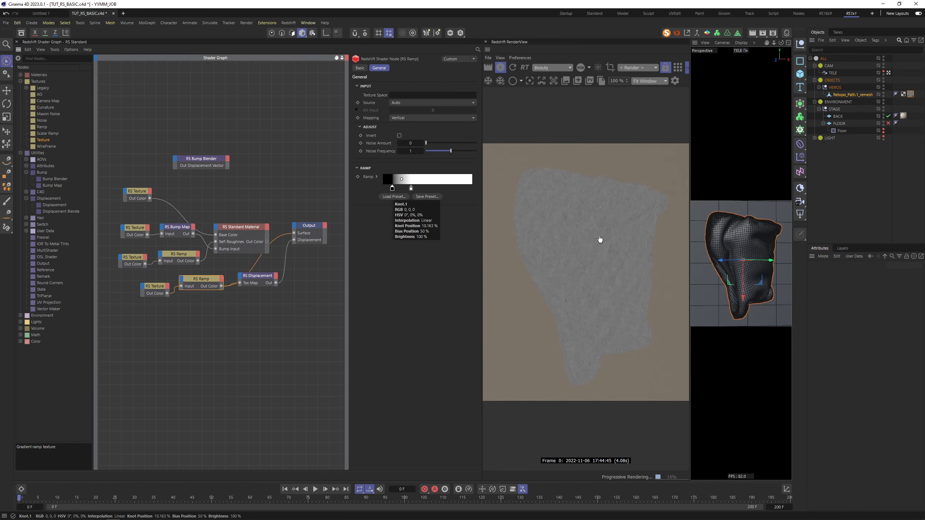
left_click_drag(410, 188, 396, 192)
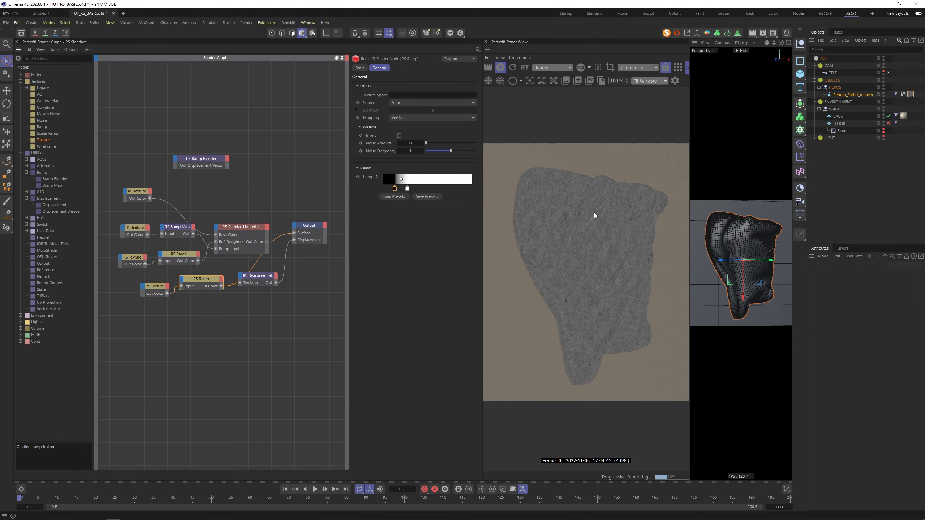
left_click_drag(394, 191, 415, 188)
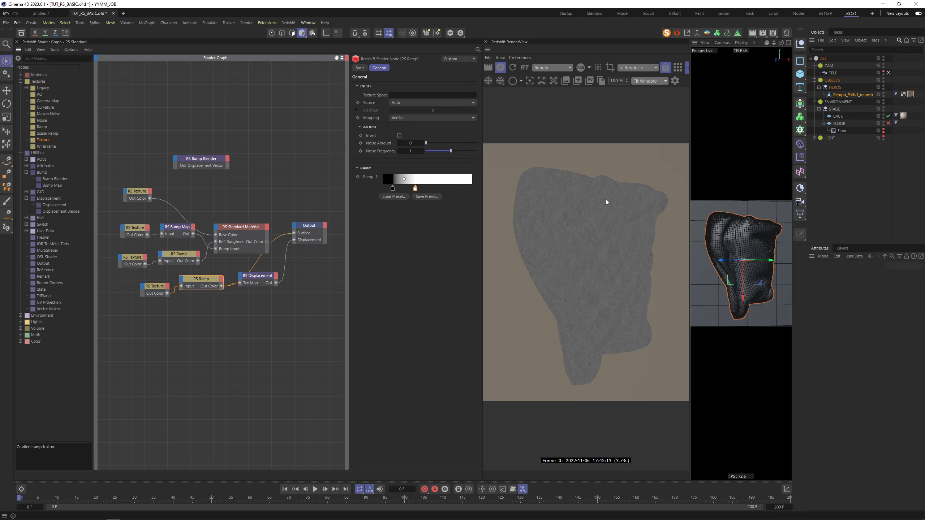
- Reconnect the RS Standard Material to the Output's Surface and set the RS Displacement Scale to 10
left_click(233, 230)
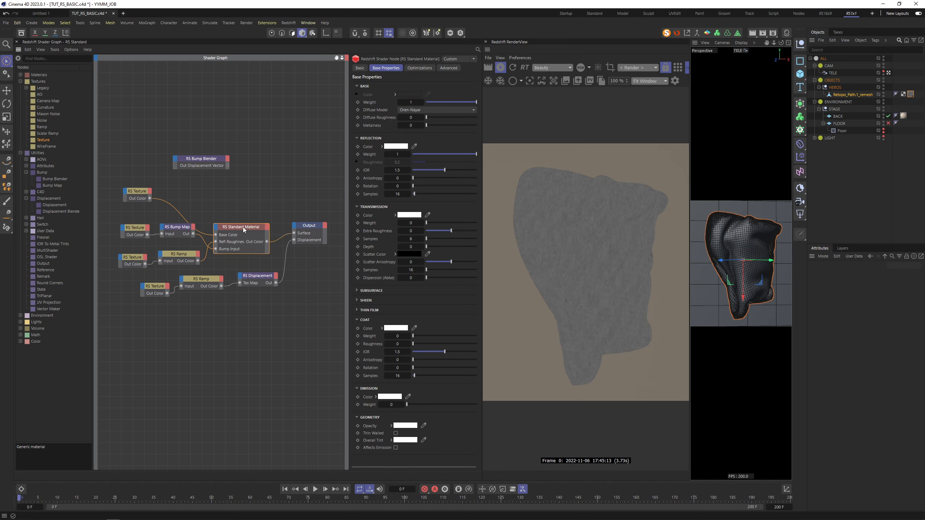
left_click_drag(248, 224, 254, 219)
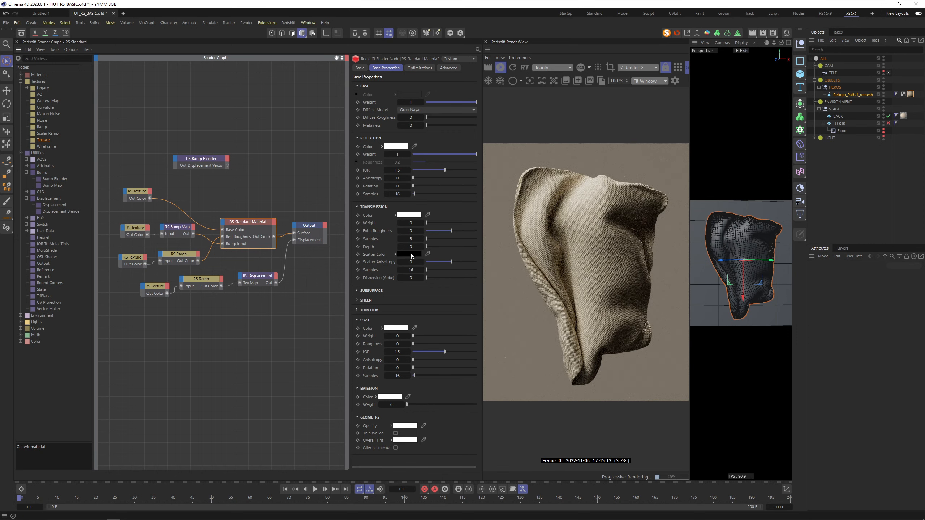
left_click(250, 274)
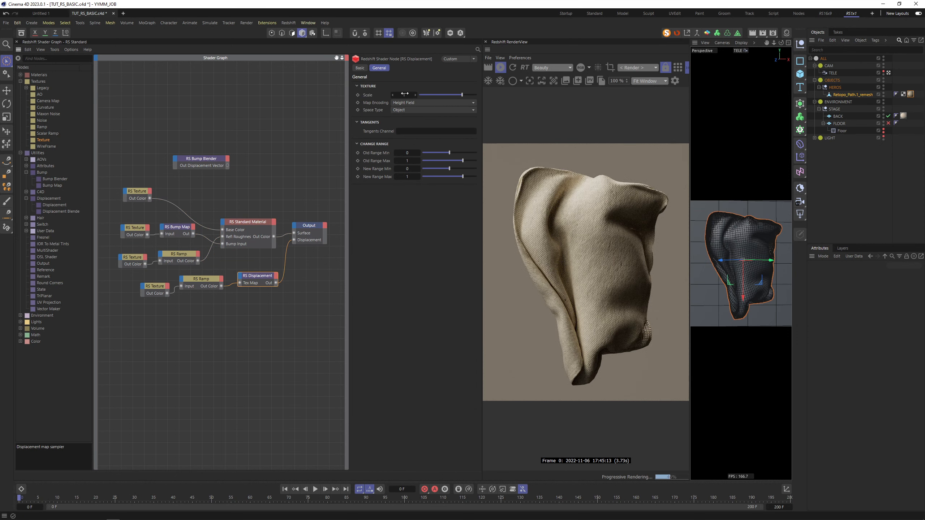
left_click(404, 94)
type("10")
key("Return")
- Add an RS Object render tag to Retopo_Path.1_remesh and open its Geometry settings
left_click(837, 94)
right_click(837, 94)
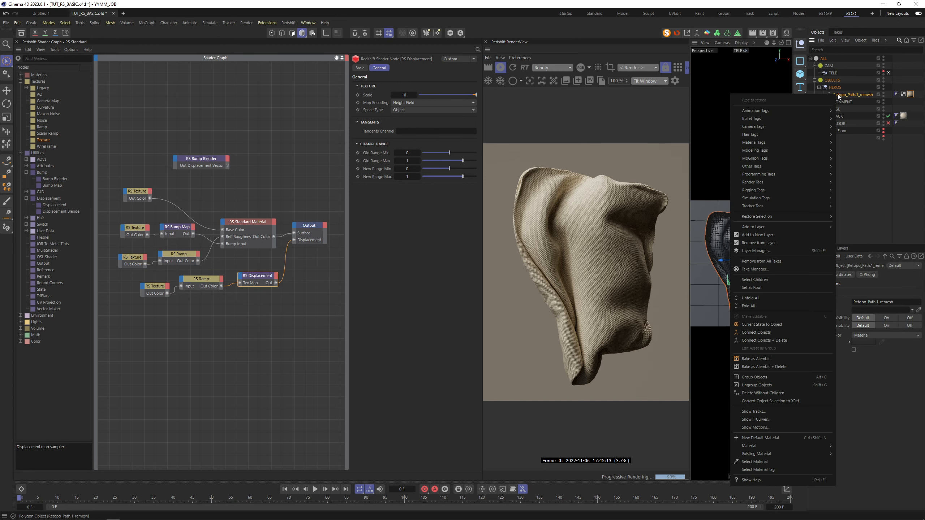
mouse_move(775, 167)
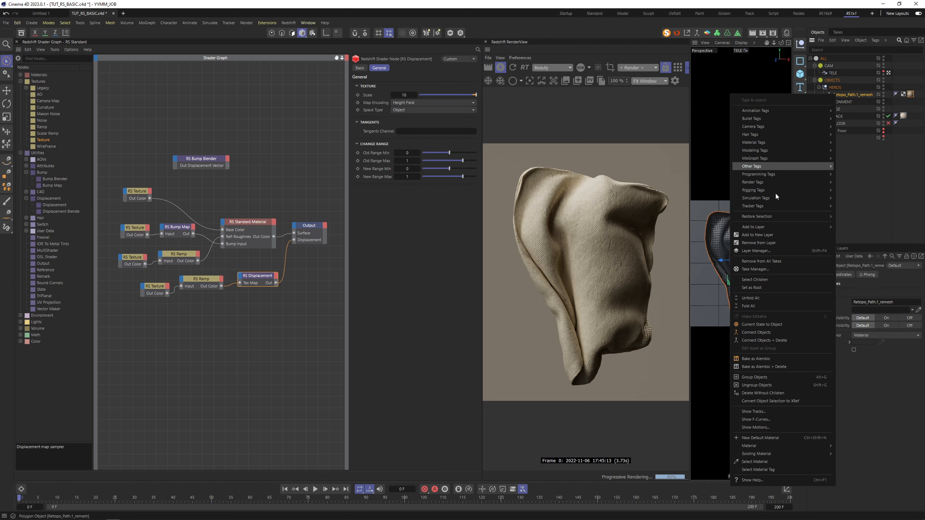
mouse_move(766, 208)
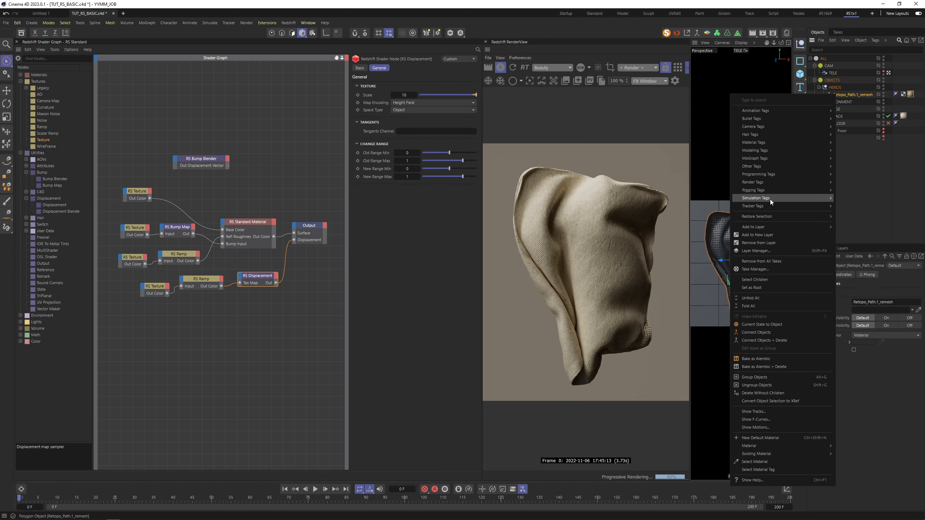
mouse_move(771, 189)
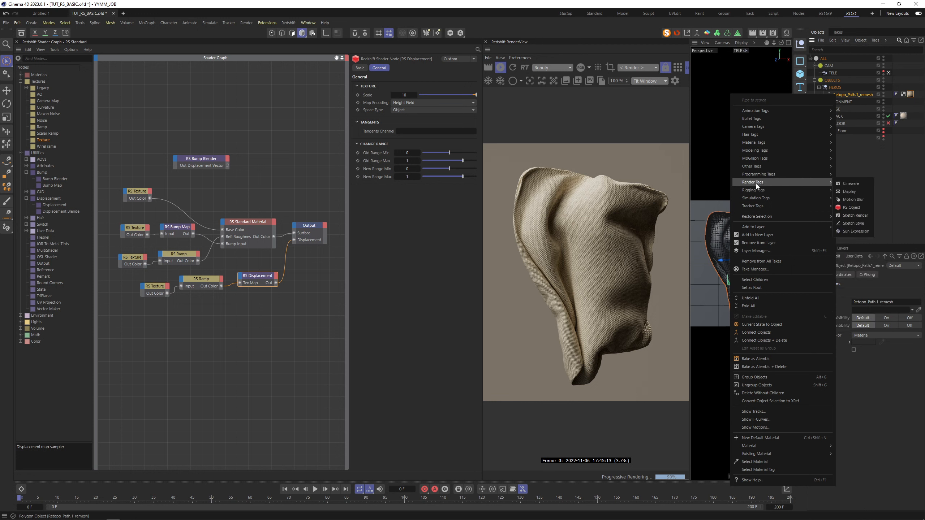
left_click(850, 207)
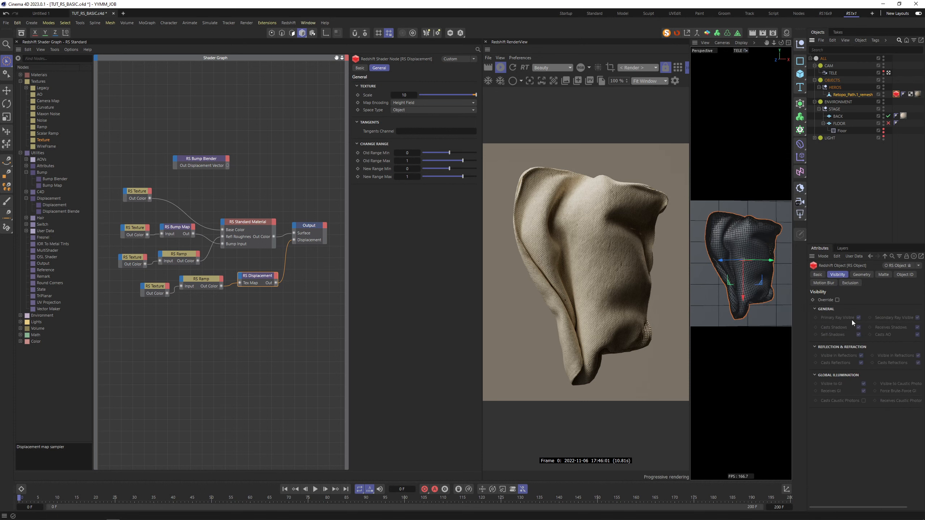
left_click(860, 275)
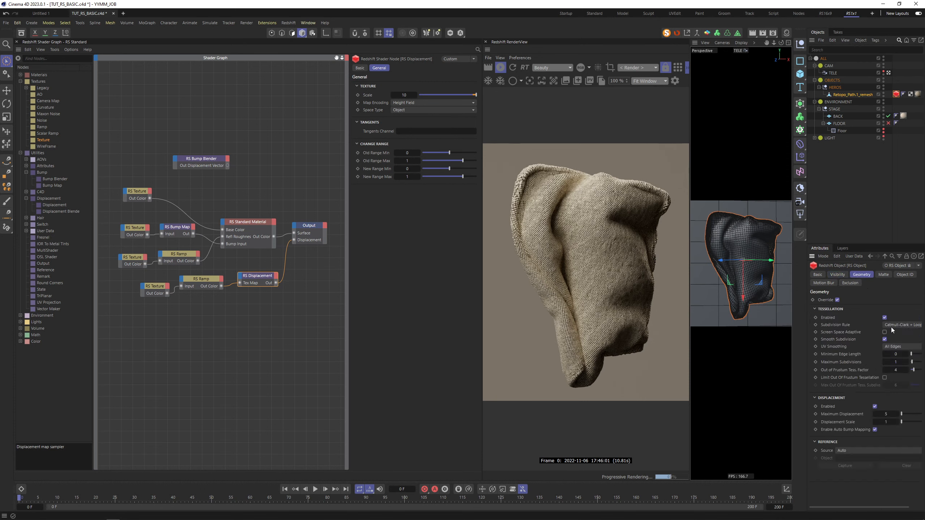
- Reset the RS Object tag to the Default preset and enable its Geometry Override with Tessellation and Displacement
left_click_drag(808, 226, 766, 219)
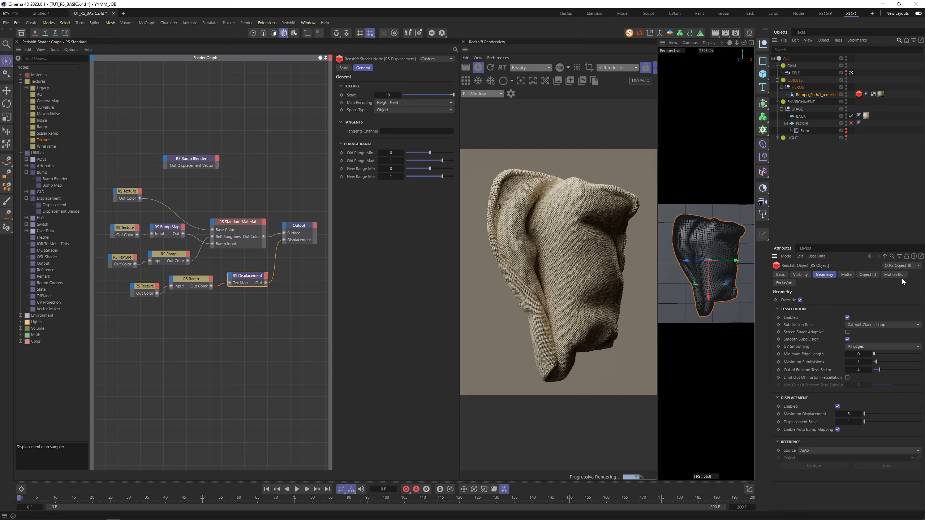
left_click(920, 266)
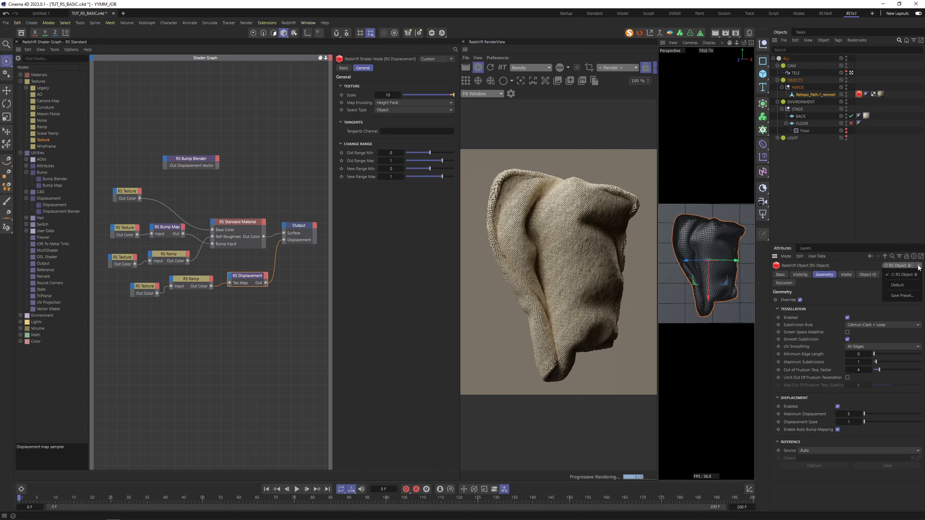
left_click(897, 286)
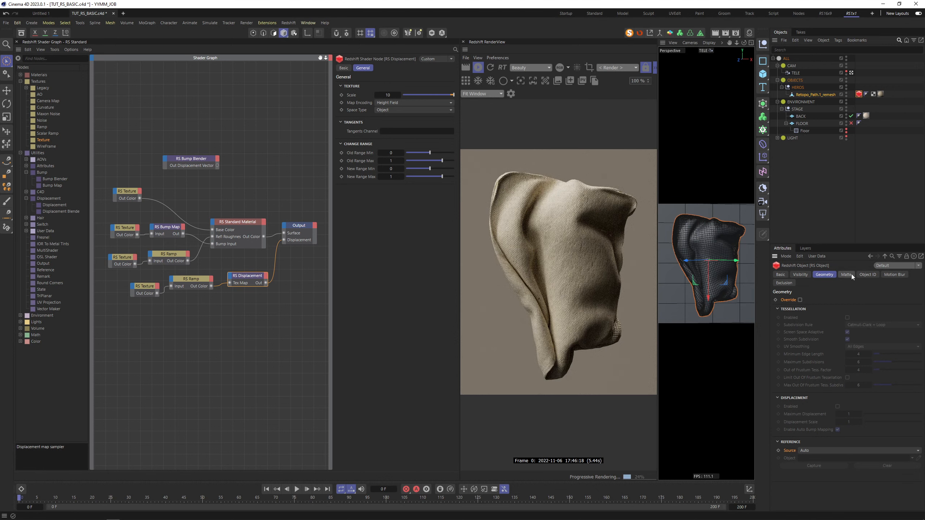
left_click(799, 299)
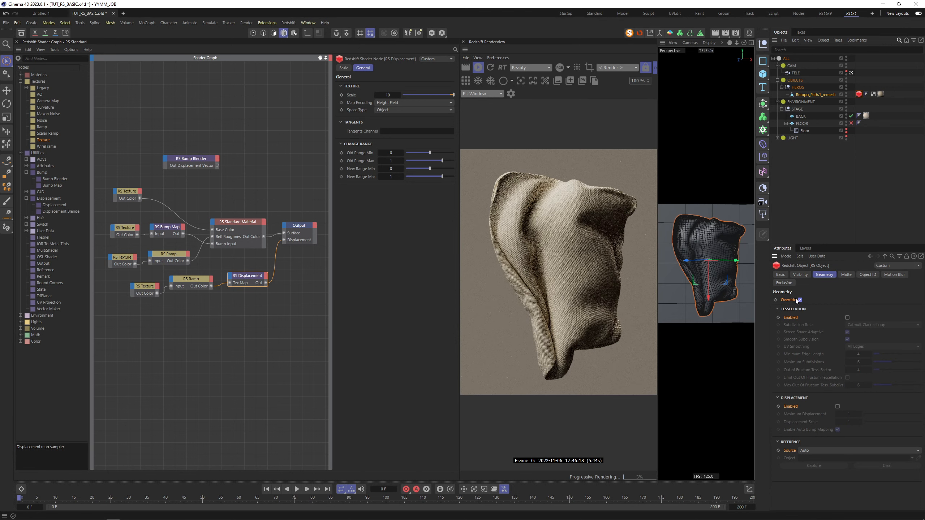
left_click(848, 318)
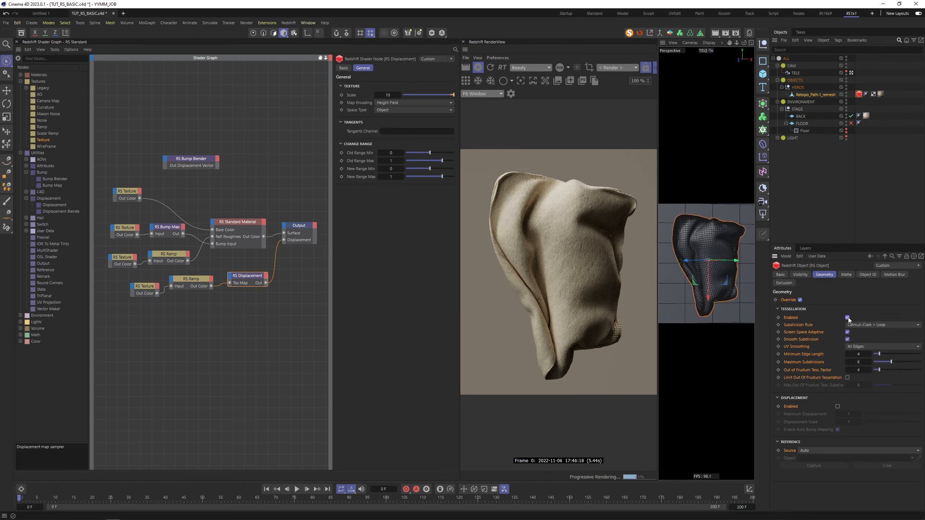
left_click(837, 406)
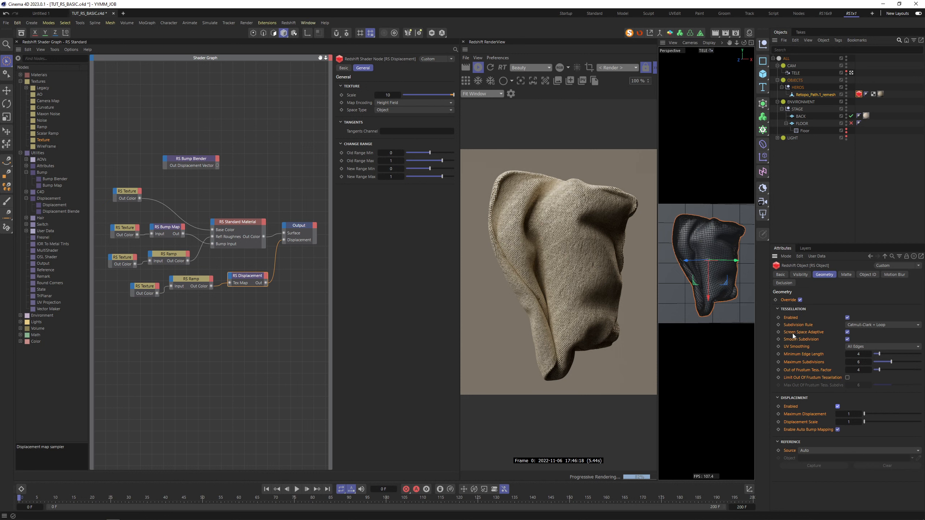
- Disable Screen Space Adaptive tessellation and set Minimum Edge Length to 0 and Maximum Subdivisions to 3
left_click(847, 332)
left_click(861, 354)
type("0")
key("Tab")
type("3")
- Add a WireFrame node below RS Displacement and preview it through the Output's Surface
left_click(257, 305)
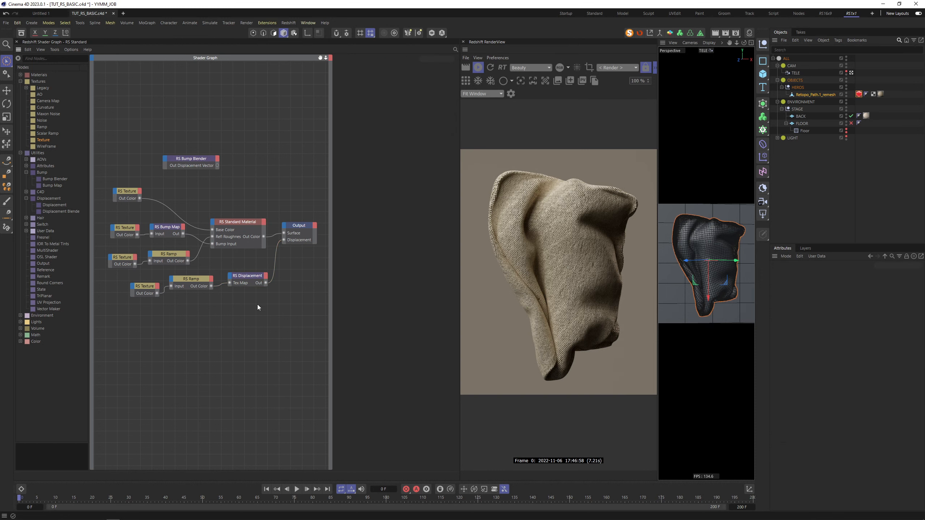
key("Tab")
type("wir")
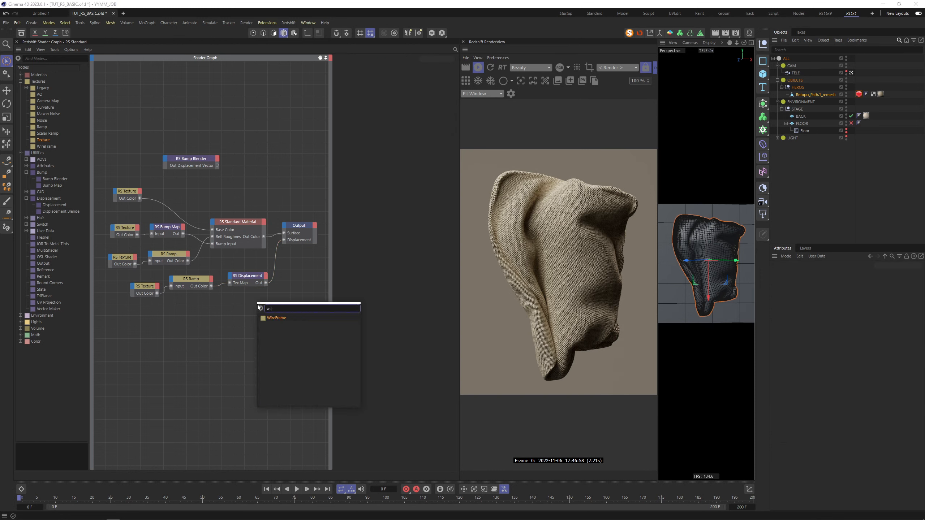
key("Return")
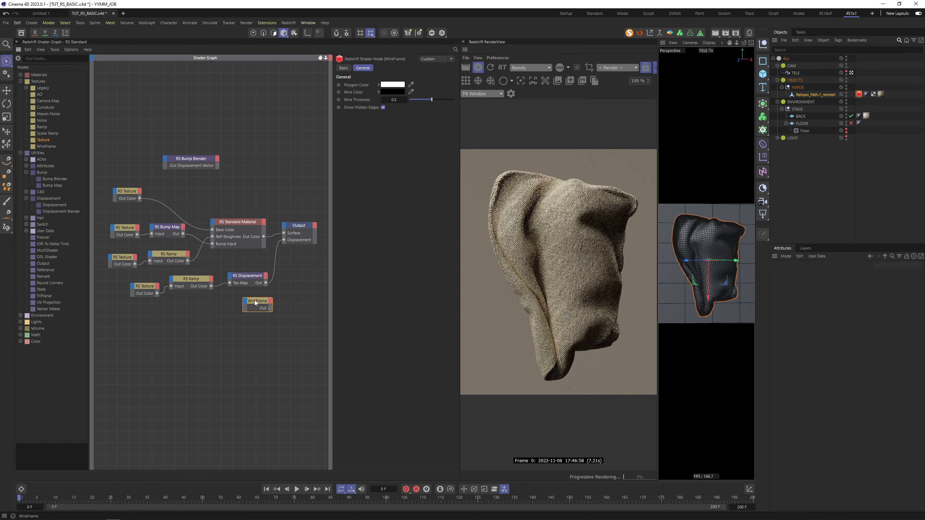
left_click(254, 296, "alt+shift")
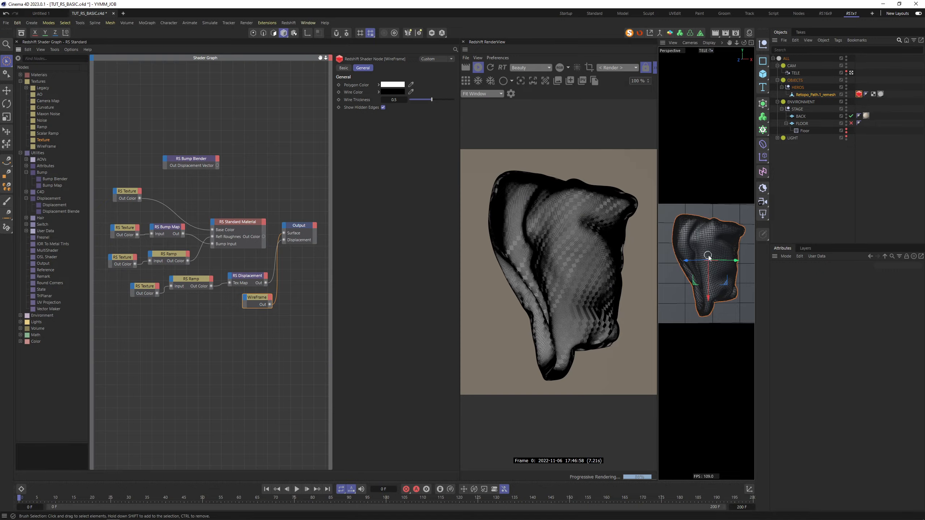
- Examine the cloth's tessellation density in the wireframe render from close up and from farther away
scroll(706, 260, "up", 5)
scroll(709, 255, "up", 3)
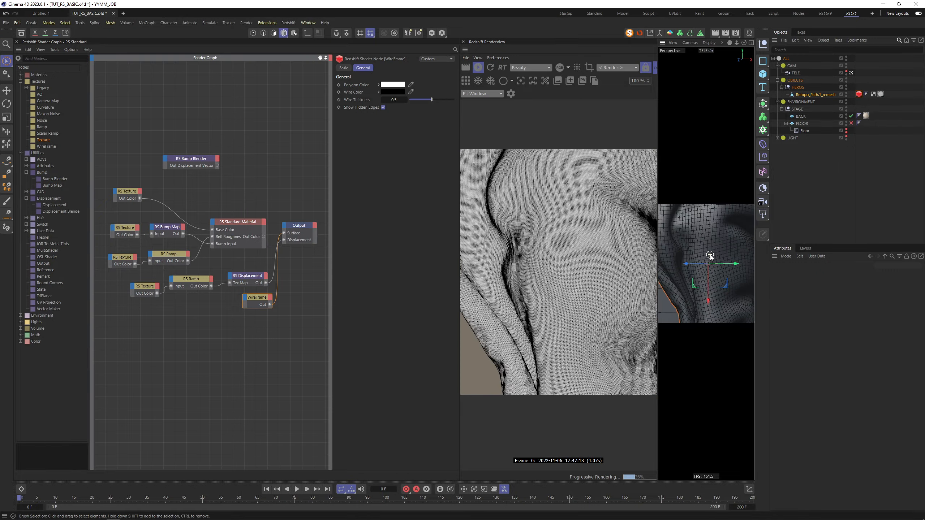
scroll(709, 248, "up", 4)
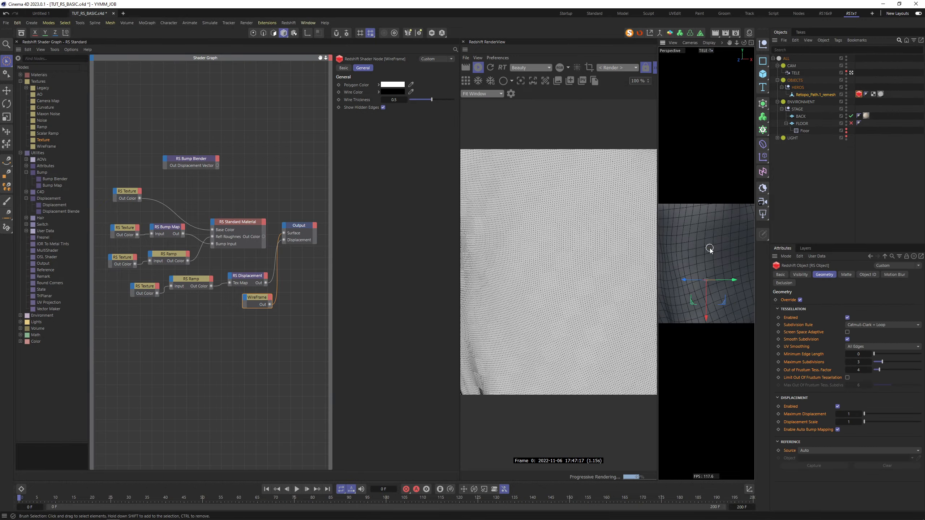
scroll(709, 248, "up", 3)
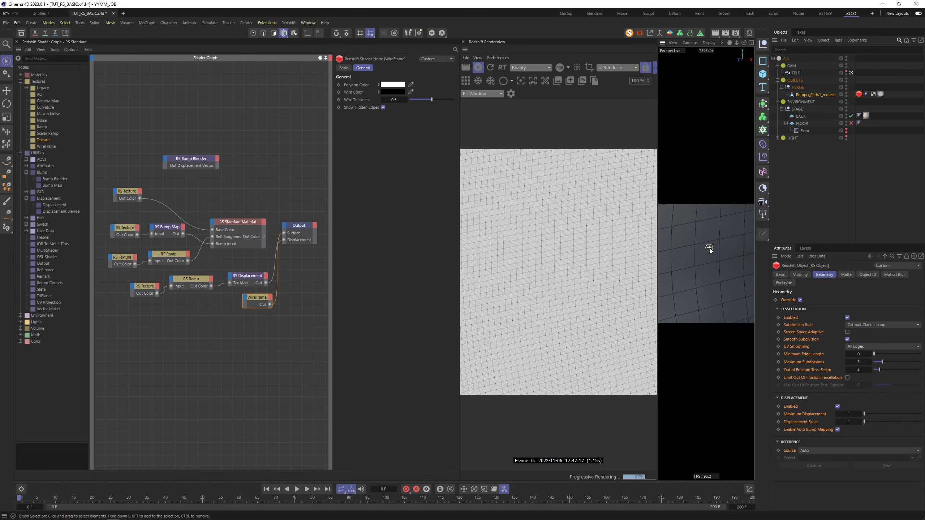
scroll(709, 249, "up", 2)
scroll(696, 258, "down", 4)
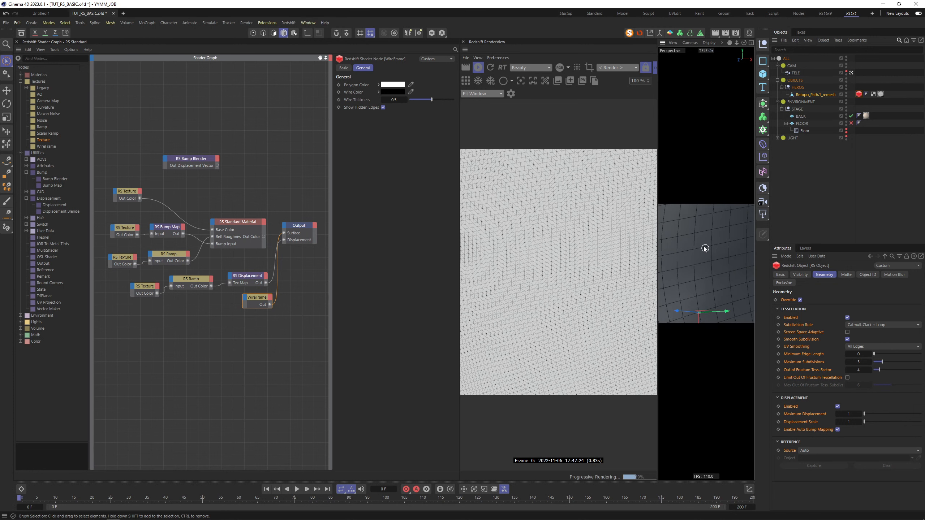
scroll(701, 266, "down", 5)
scroll(703, 273, "down", 5)
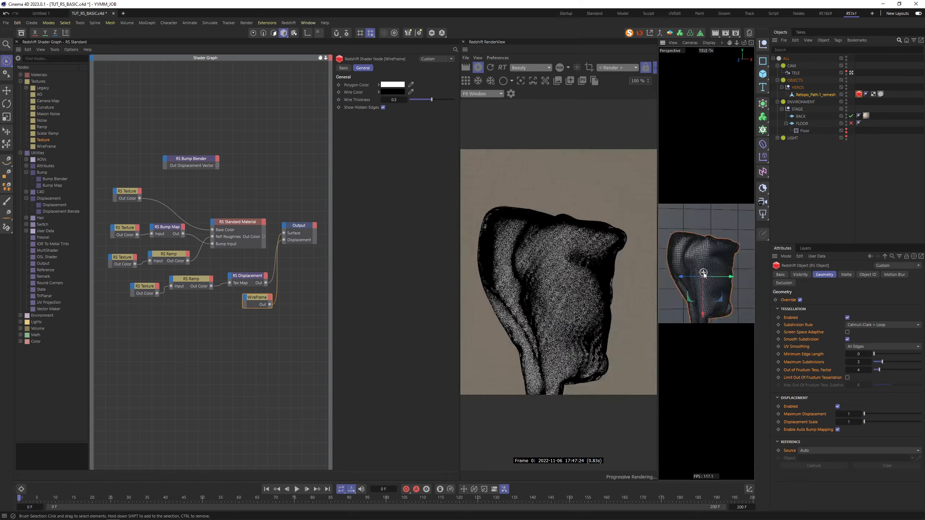
- Try Maximum Subdivisions values of 1 and up to 4, inspecting the cloth's wireframe density close up and from farther away
double_click(860, 362)
type("1")
key("Return")
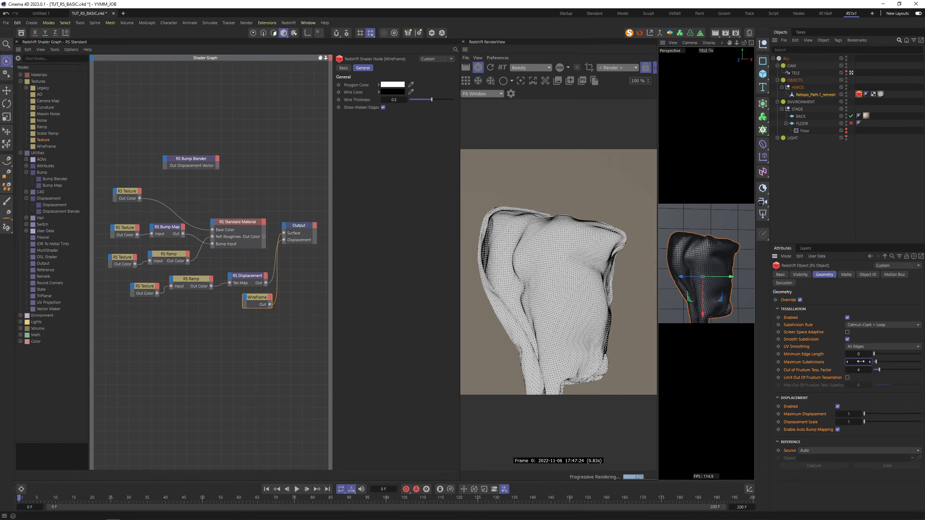
left_click_drag(860, 362, 861, 363)
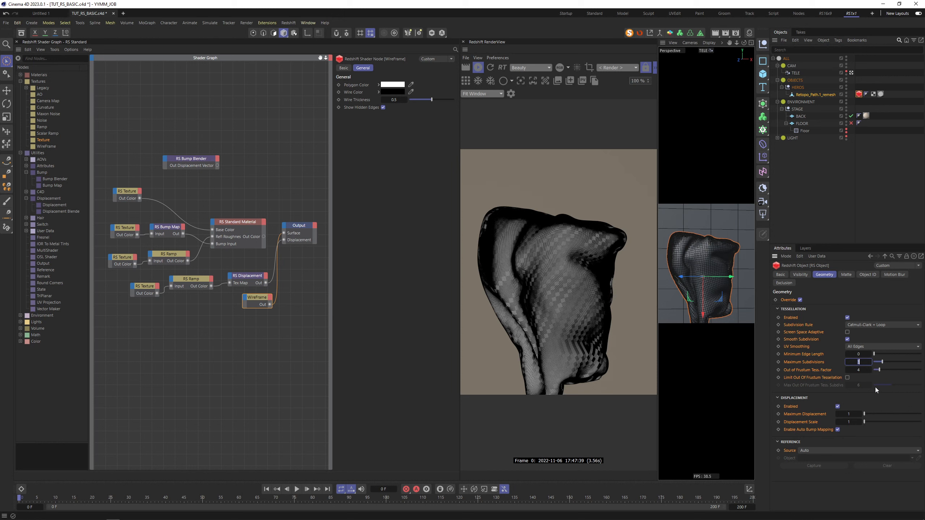
key("Return")
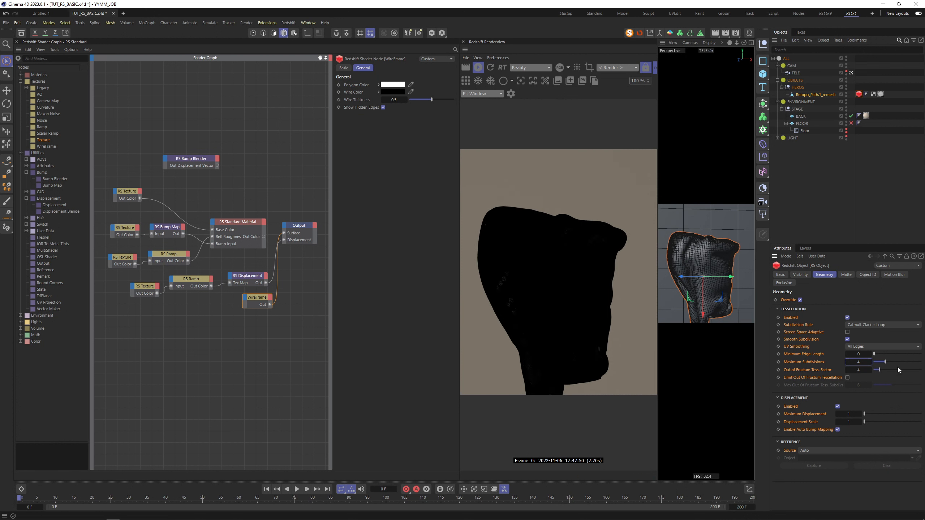
scroll(712, 271, "up", 8)
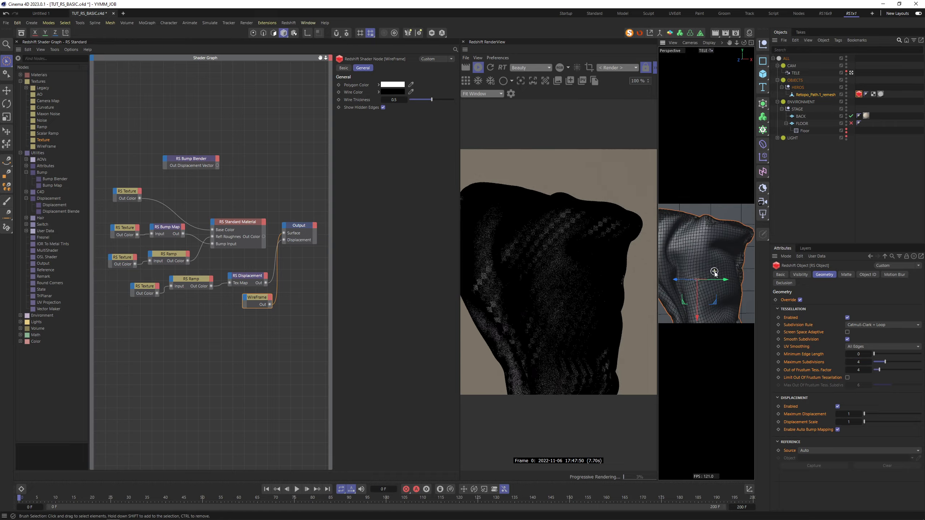
scroll(708, 265, "up", 4)
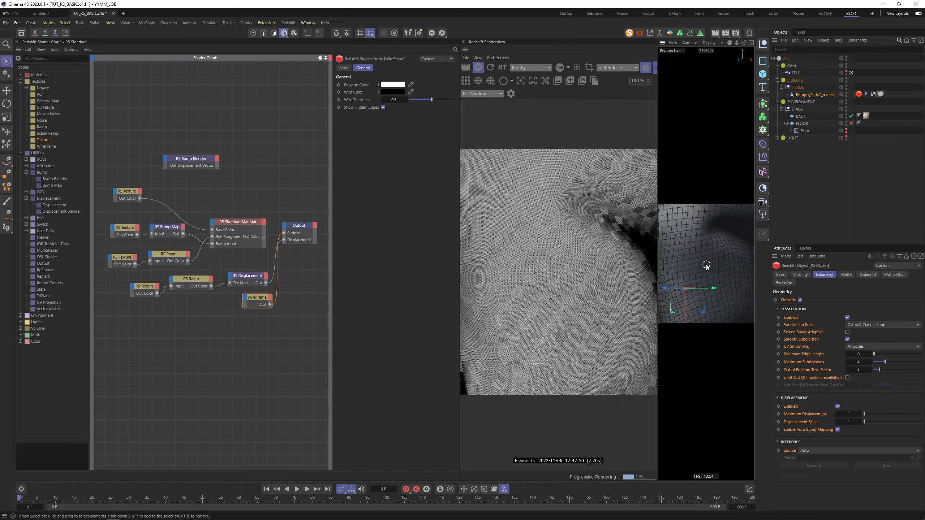
scroll(710, 261, "down", 8)
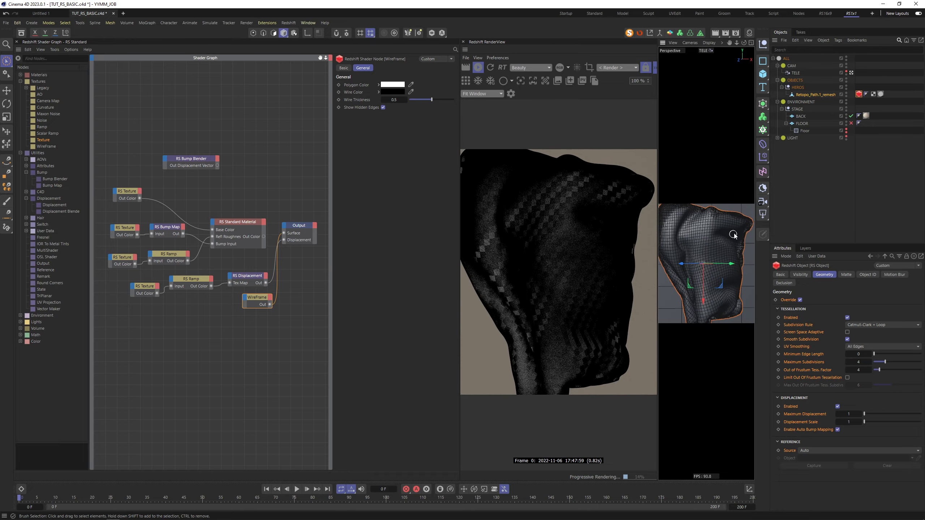
scroll(713, 263, "down", 2)
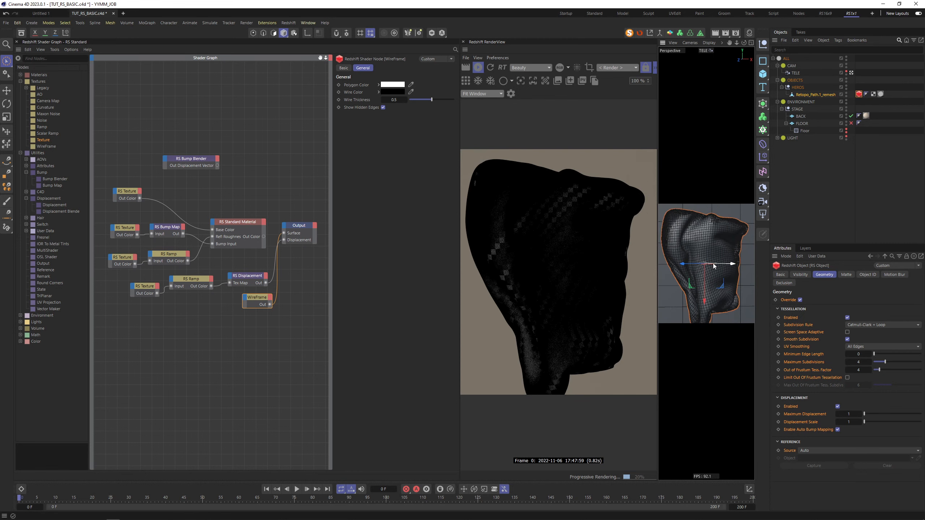
- Set Maximum Subdivisions to 1 and reconnect the RS Standard Material's Out Color to the Output's Surface
left_click(859, 362)
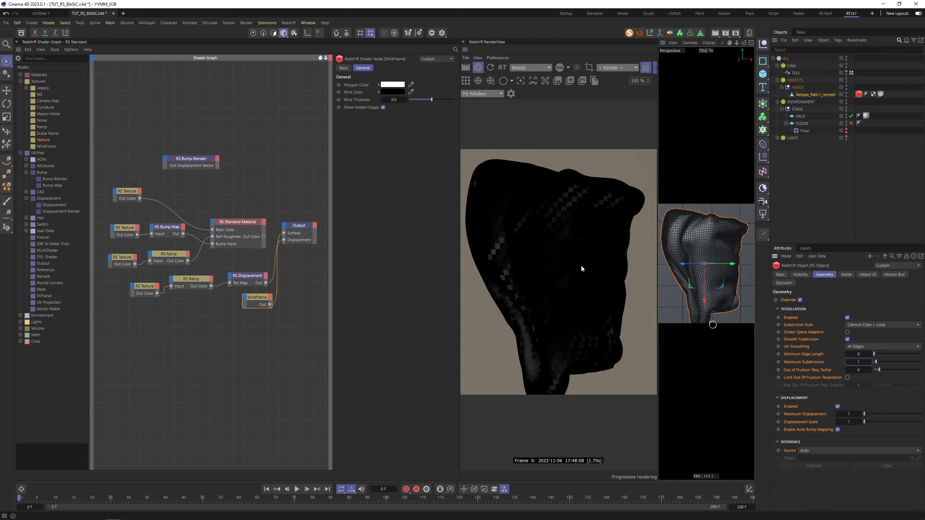
left_click(233, 236)
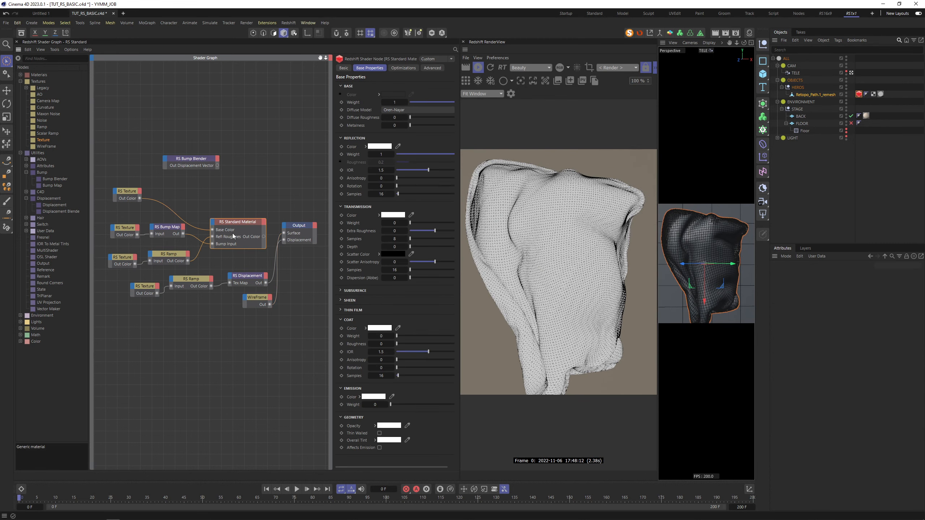
key("ctrl+z")
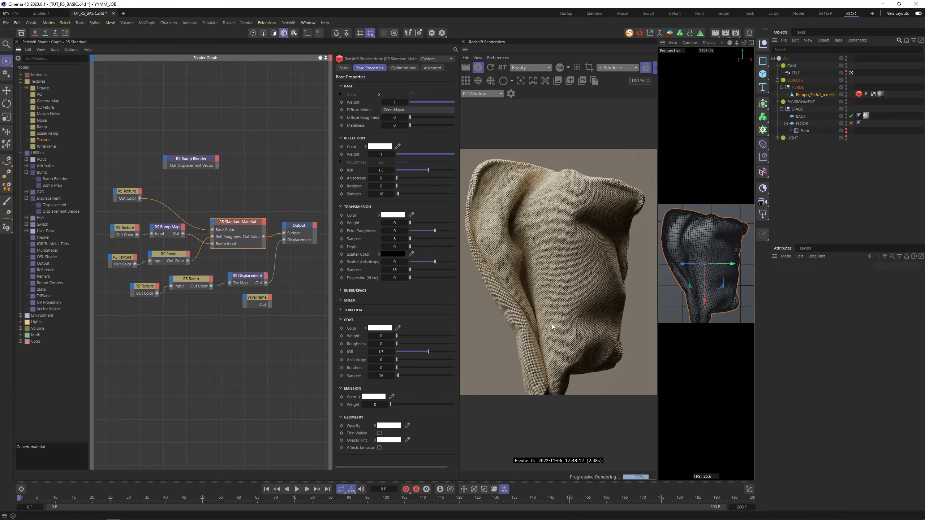
right_click_drag(710, 274, 704, 276, "alt")
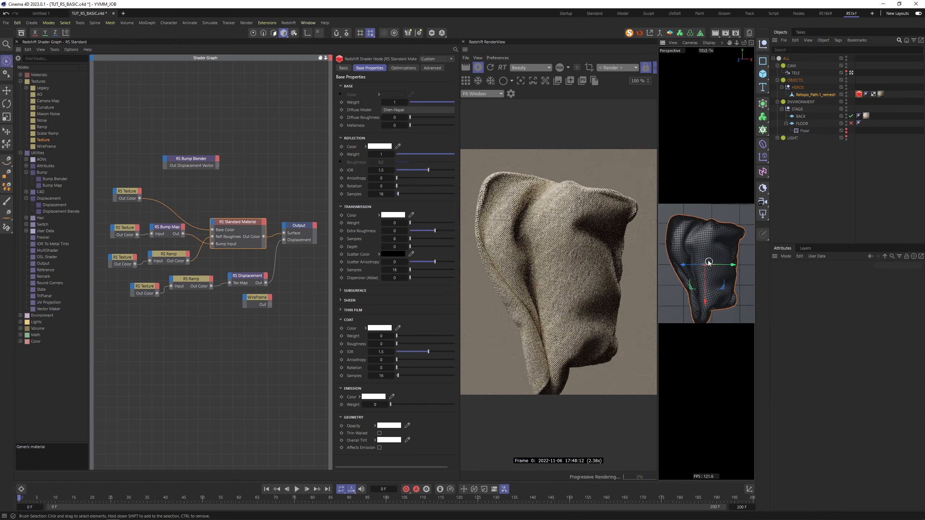
middle_click_drag(708, 264, 709, 257, "alt")
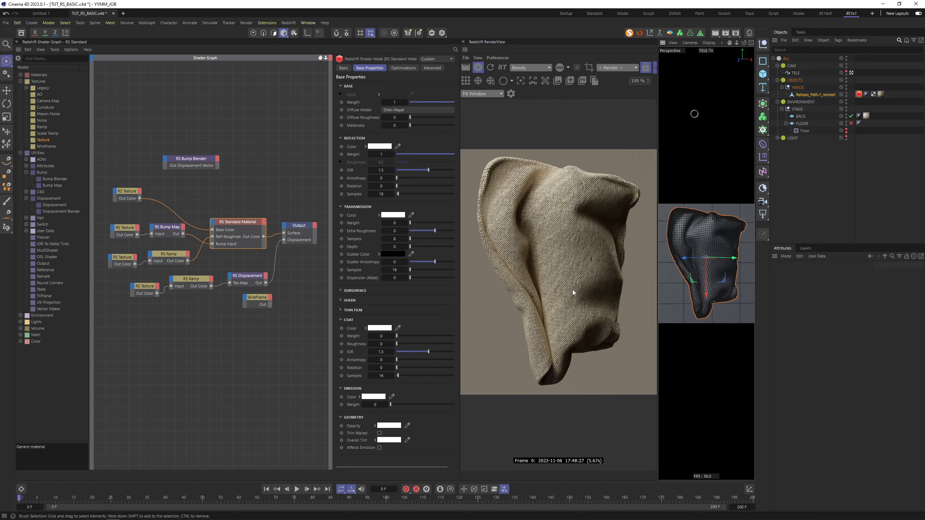
- Show the RS Displacement node's settings and examine the displaced weave close up along the cloth's folds
left_click(261, 281)
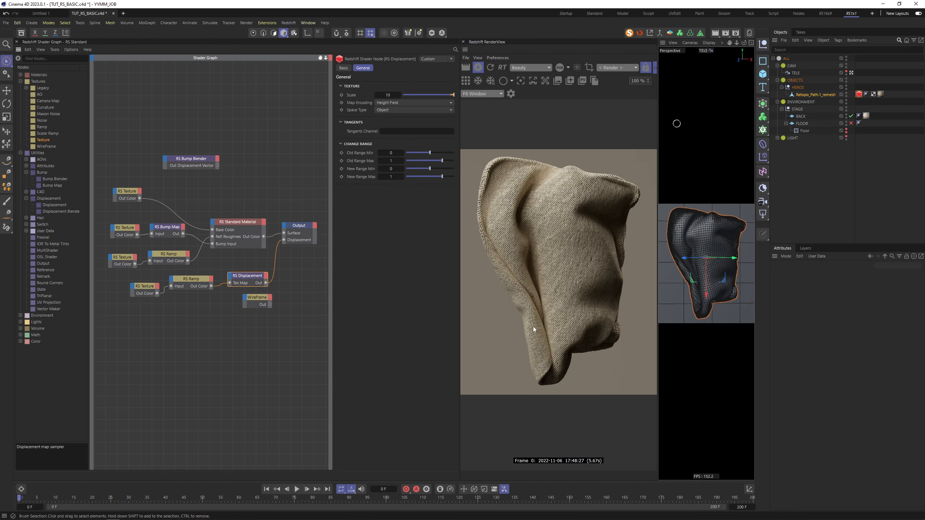
scroll(713, 266, "up", 5)
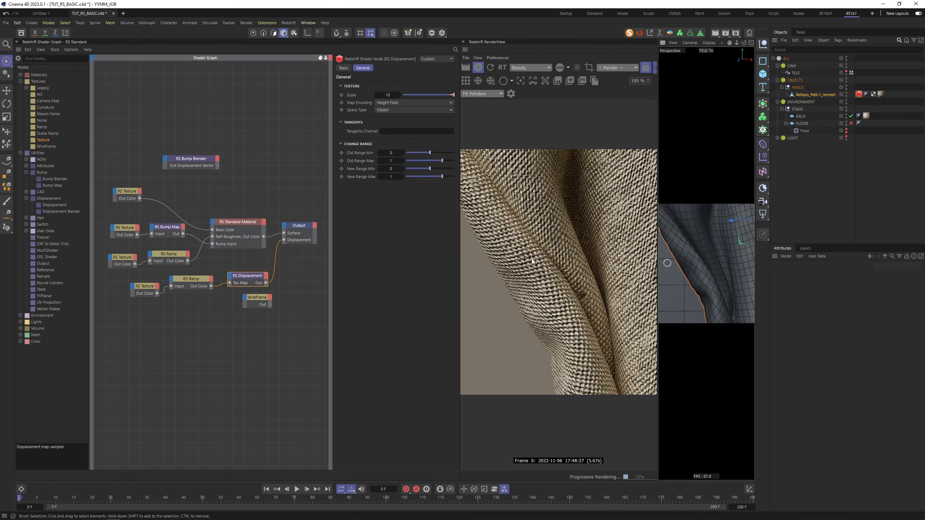
scroll(713, 264, "up", 3)
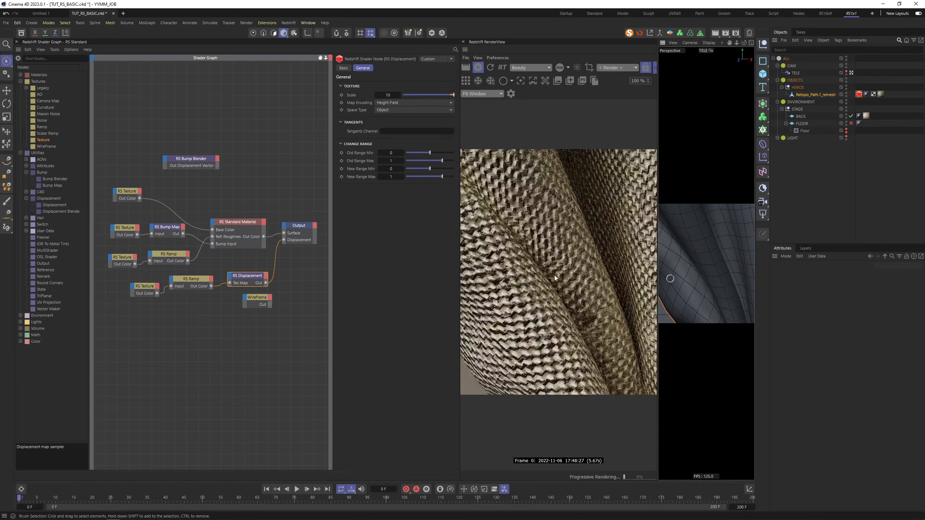
scroll(708, 265, "down", 8)
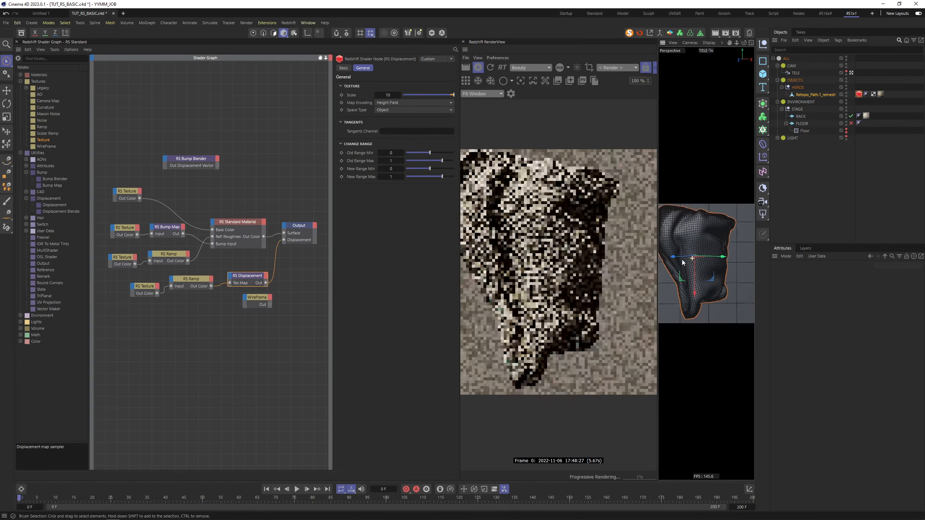
middle_click_drag(692, 258, 702, 255, "alt")
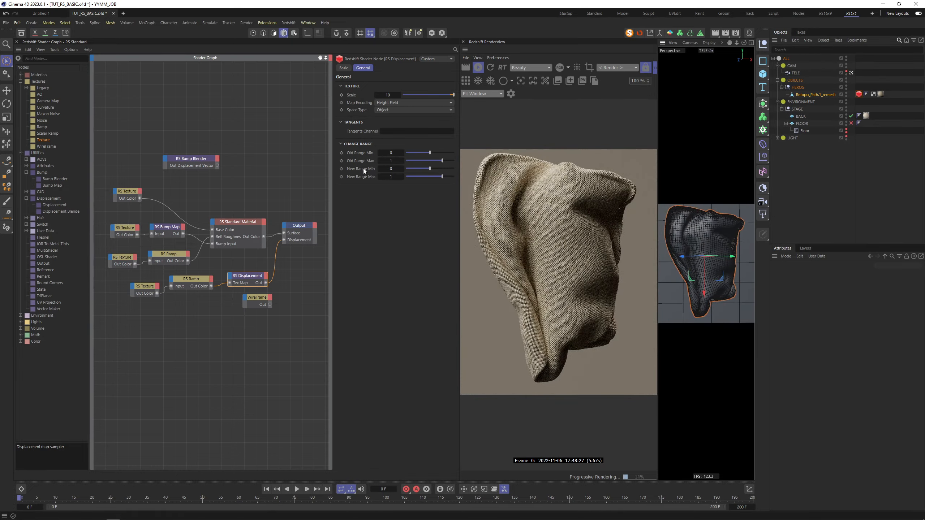
- Try remapping the RS Displacement's New Range from -0.5 to 0.5, and from -0.3 to 0.7
left_click(392, 168)
left_click(394, 176)
left_click(391, 169)
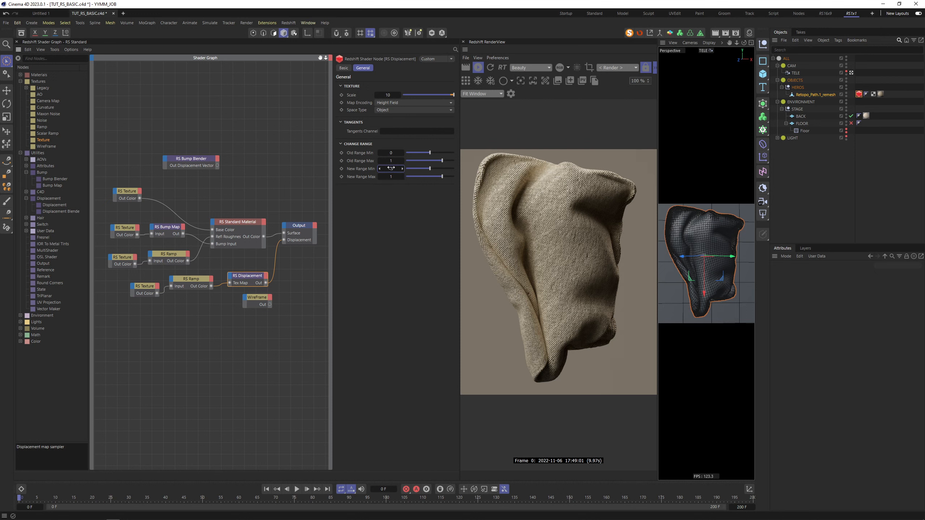
key("Tab")
type("0.5")
key("Return")
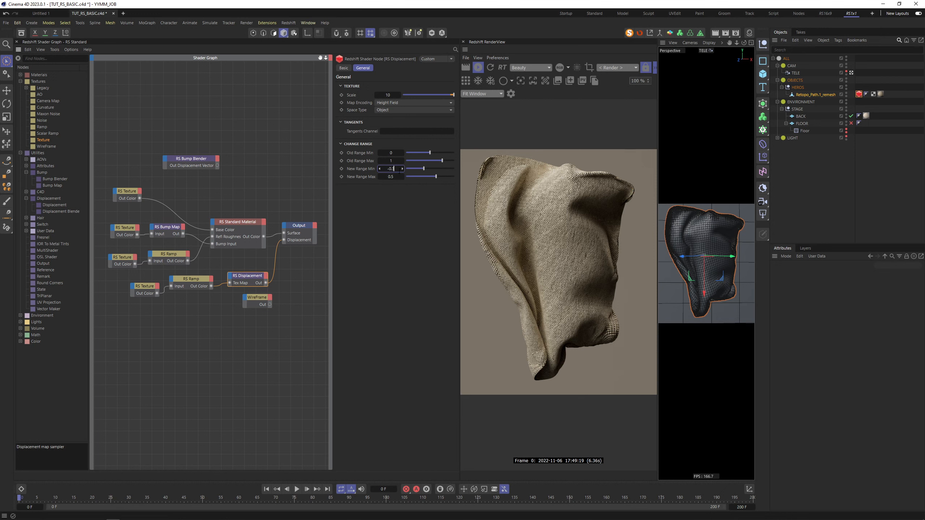
key("Tab")
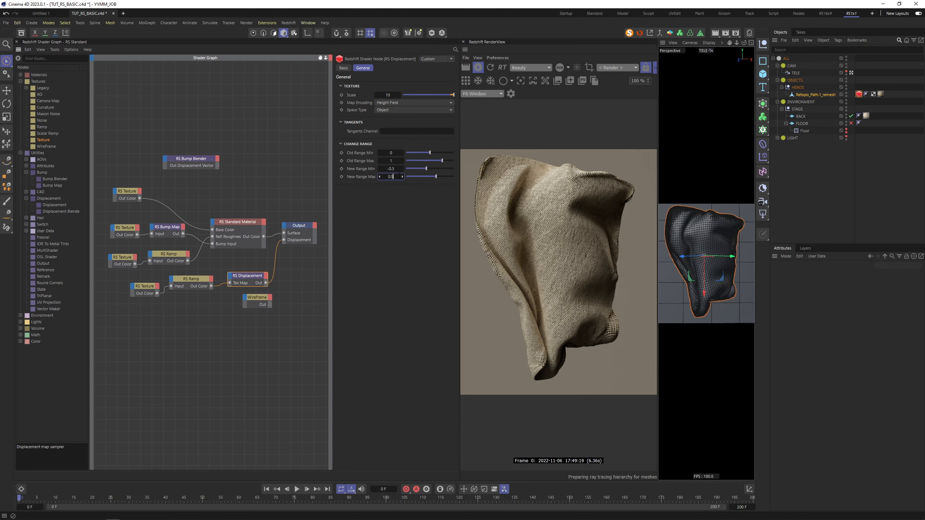
type("0.7")
key("Return")
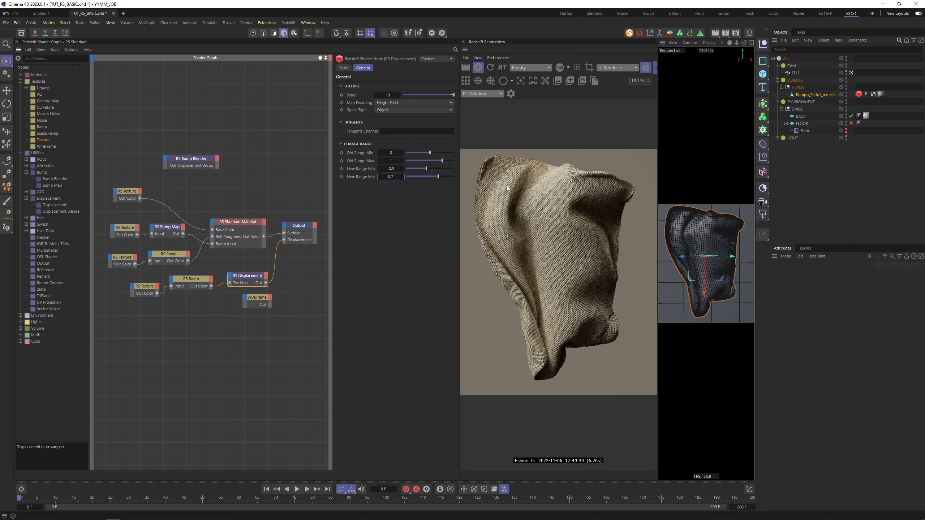
- Rotate the cloth mesh slightly about its vertical axis with the Rotate tool to show more of its front
left_click(685, 229)
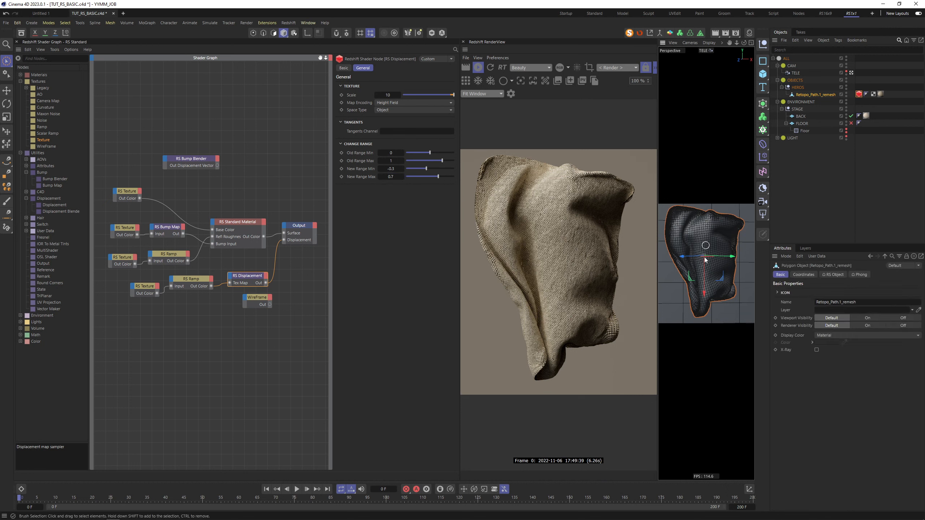
key("r")
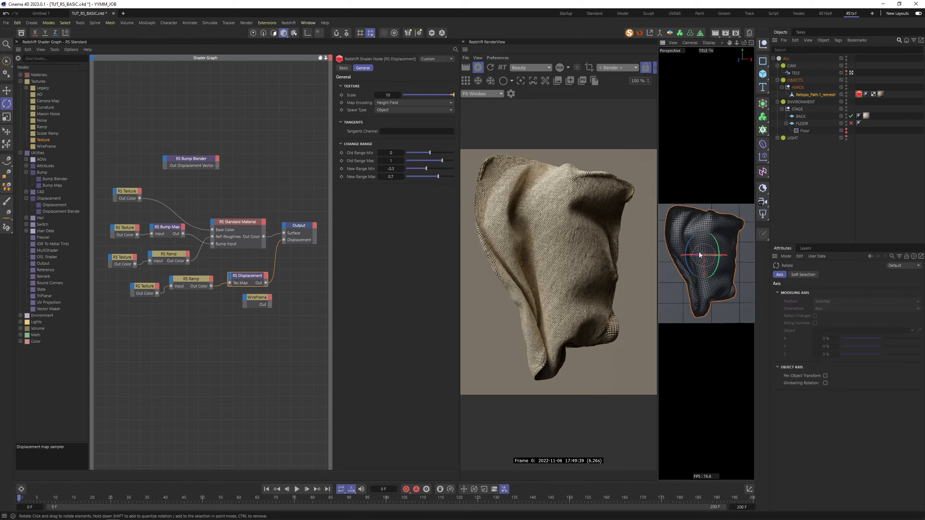
left_click_drag(699, 252, 708, 255)
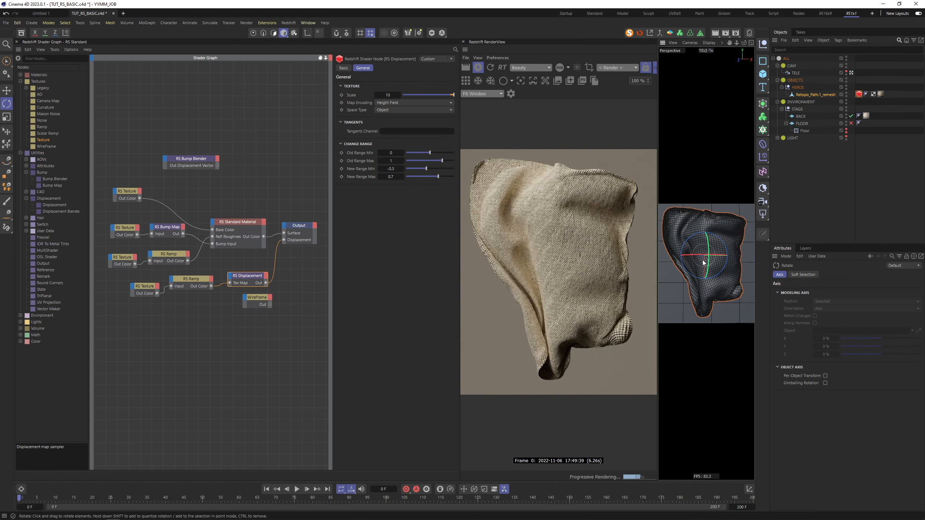
left_click_drag(699, 254, 672, 251)
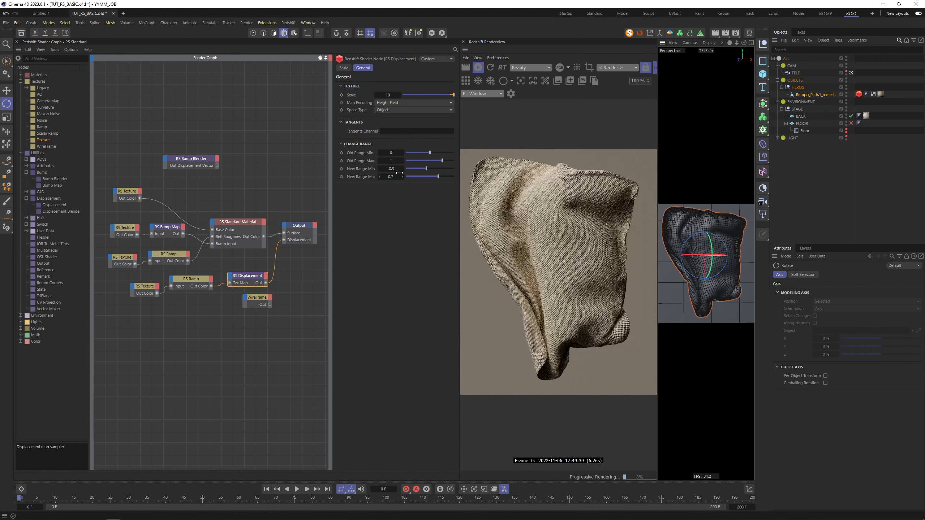
- Set the RS Displacement's New Range Min to -0.2 and New Range Max to 0.8
left_click(391, 169)
type("-0.2")
left_click(392, 177)
type("0.8")
key("Return")
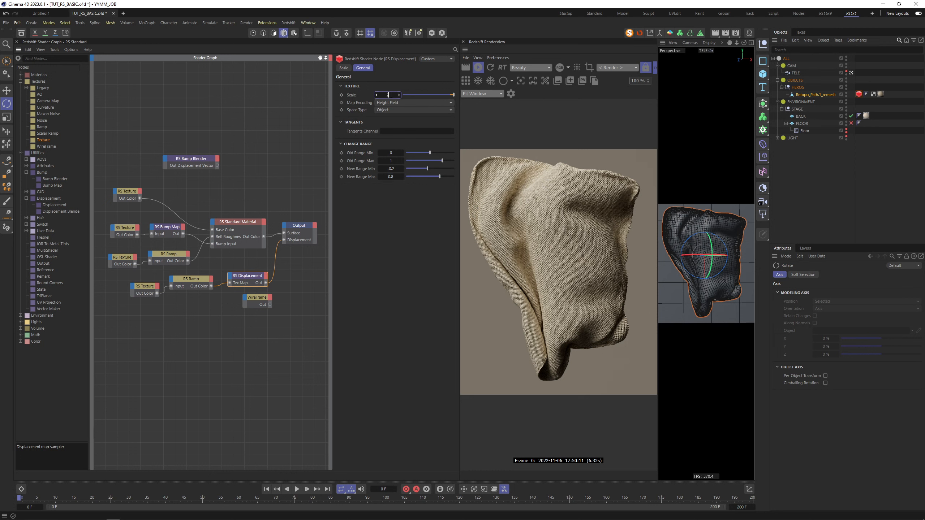
- Set the RS Displacement's texture Scale to 3
left_click_drag(356, 93, 356, 93)
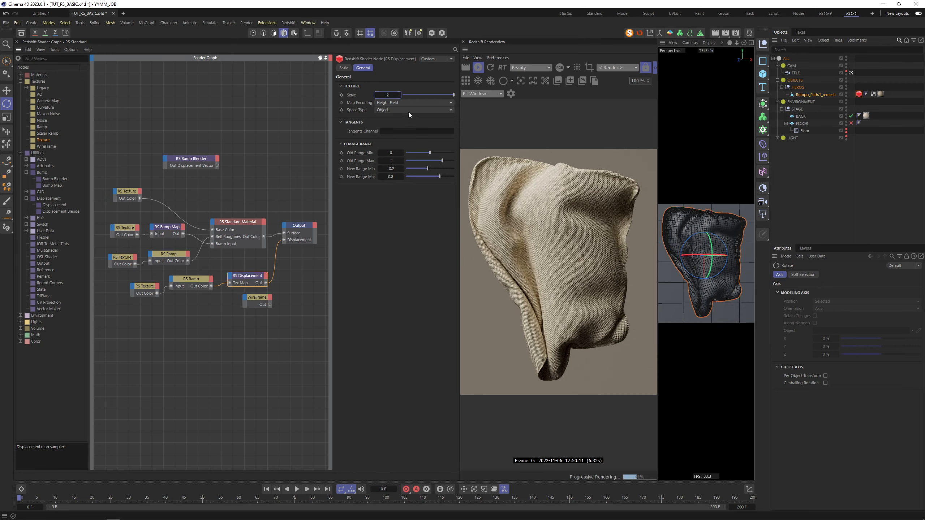
type("3")
key("Return")
- Select all four RS Texture nodes and set their UV Remap Scale to 1.7 in both directions, trying 2 first
left_click_drag(117, 156, 140, 311)
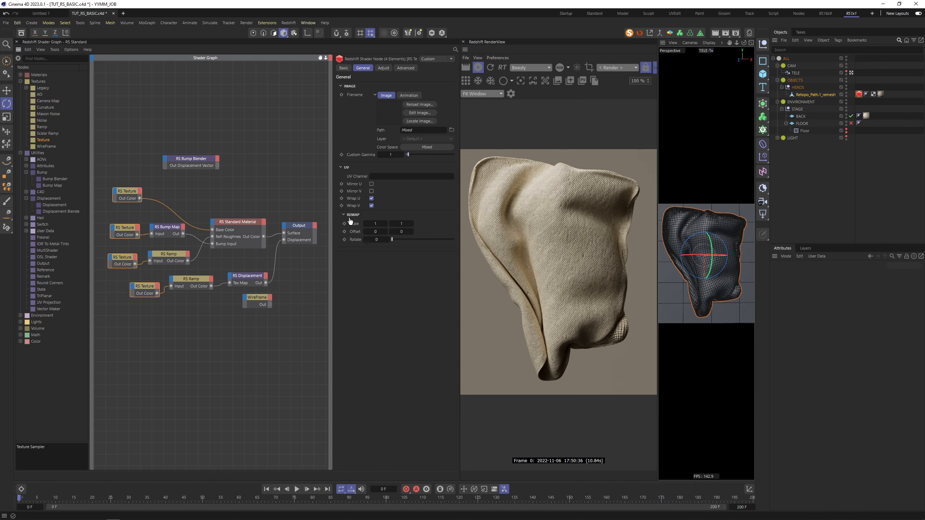
double_click(375, 223)
type("2")
key("Tab")
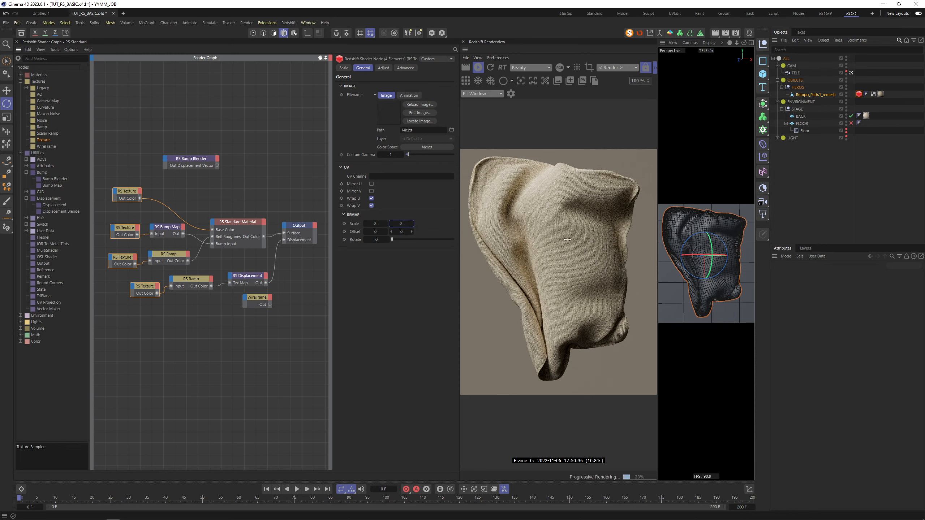
left_click(375, 224)
type("1.7")
key("Tab")
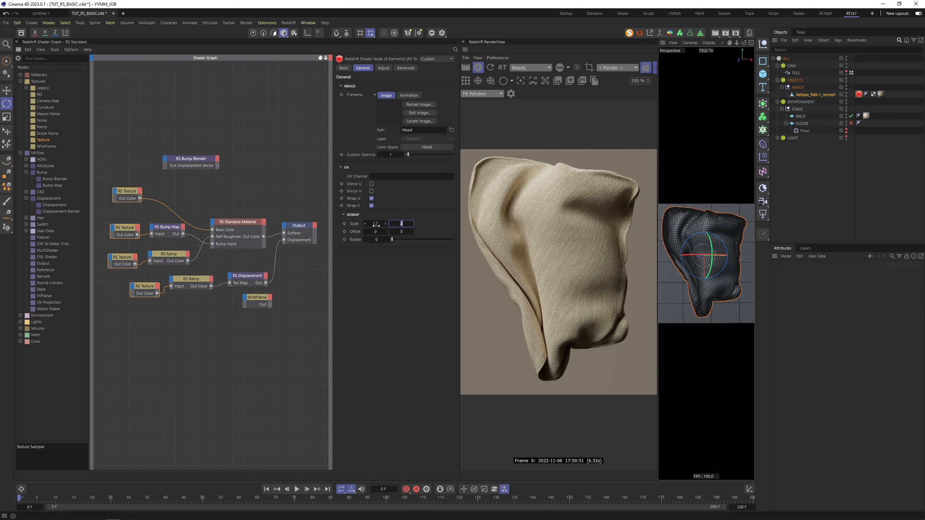
type("1.7")
key("Return")
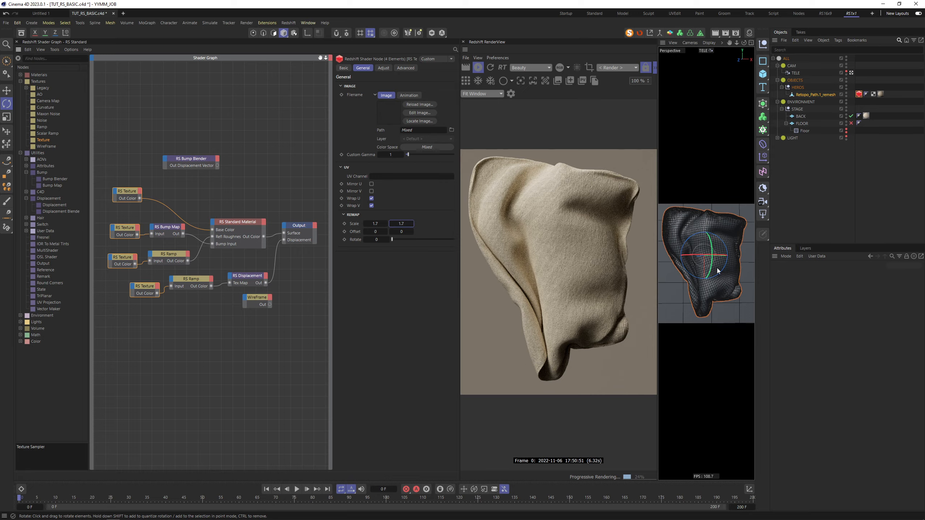
- Send a snapshot of the closer cloth render to the Picture Viewer and move its window off the render view
scroll(708, 264, "up", 5)
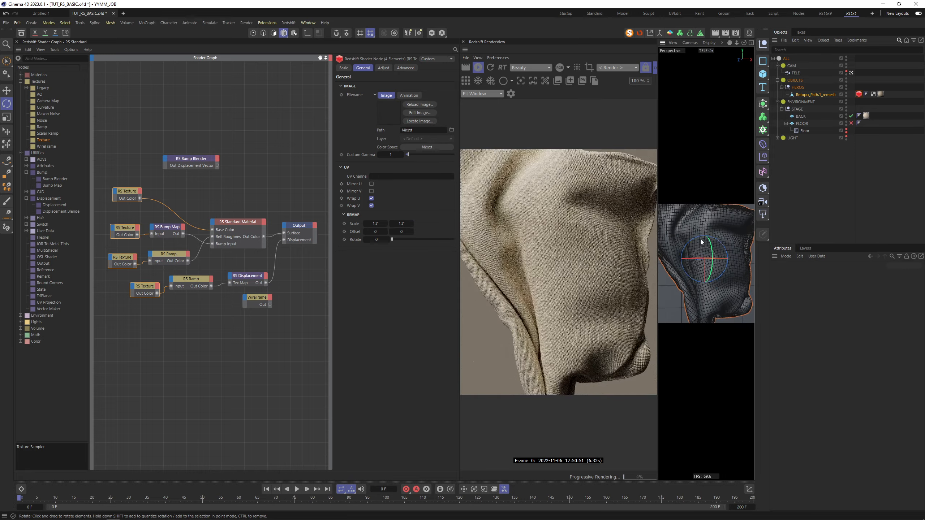
middle_click_drag(714, 226, 713, 231, "alt")
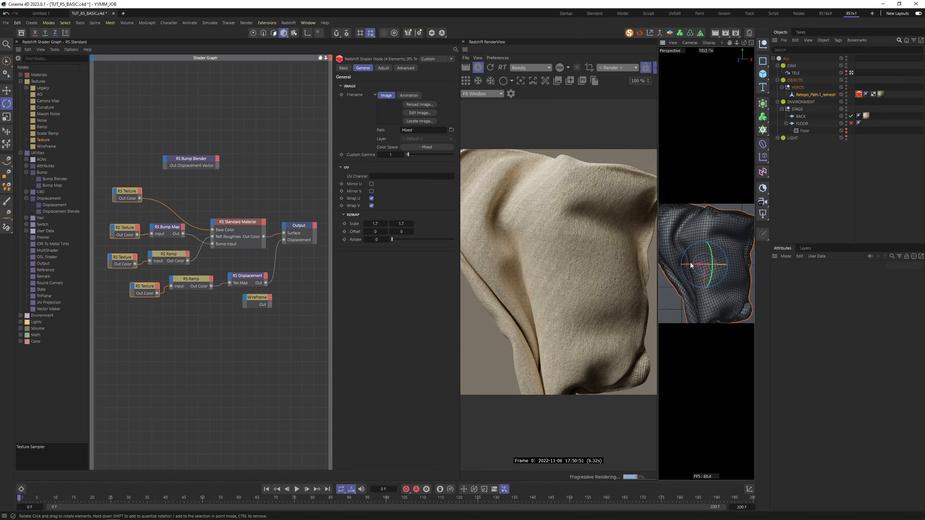
left_click(582, 80)
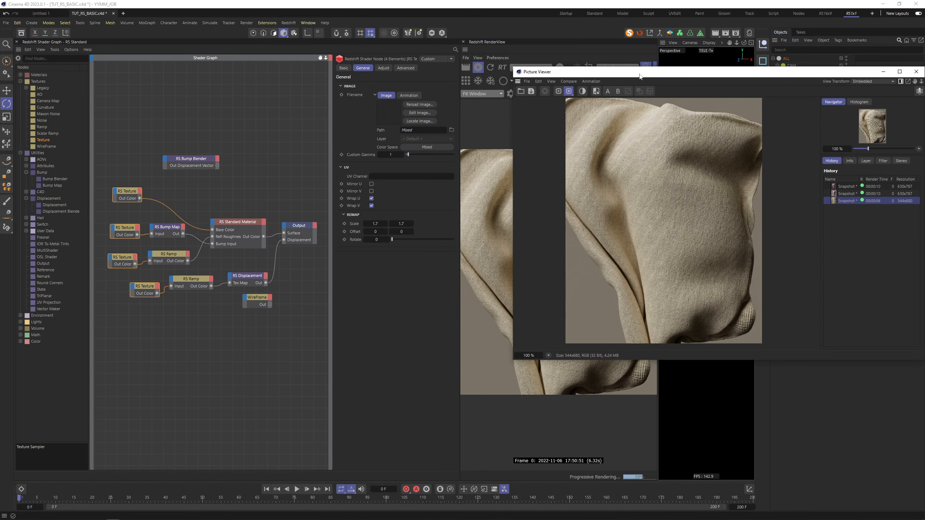
left_click_drag(638, 72, 201, 316)
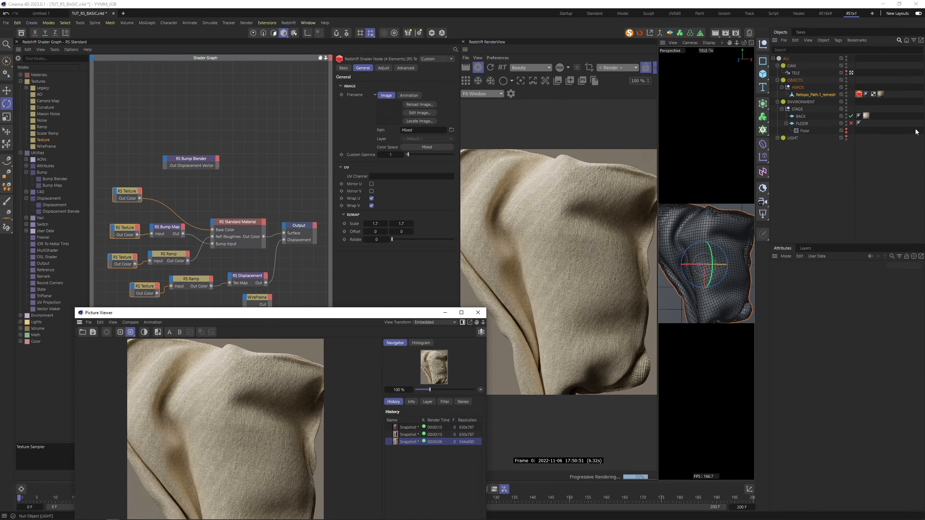
- Set the cloth's Redshift Object Maximum Subdivisions to 2 and move the Picture Viewer window clear of the render view
left_click(859, 94)
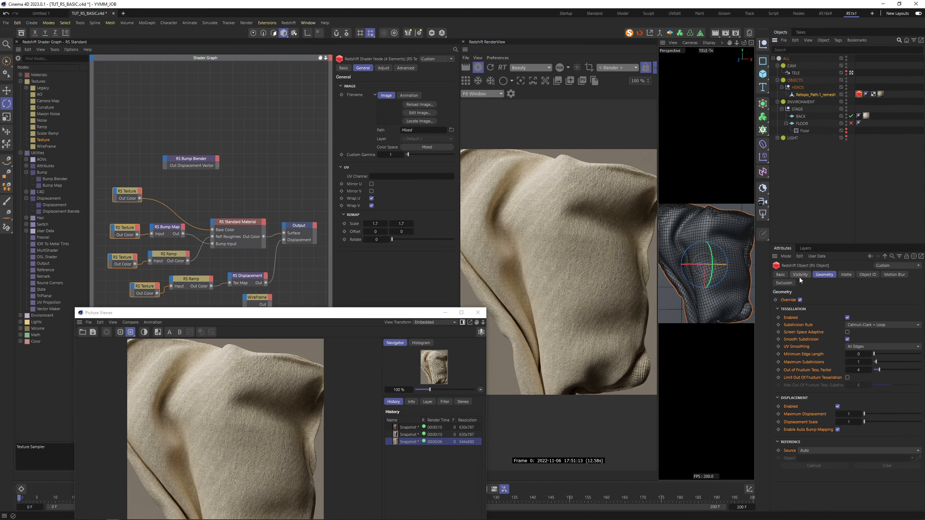
left_click(859, 362)
type("2")
key("Return")
left_click_drag(277, 313, 221, 197)
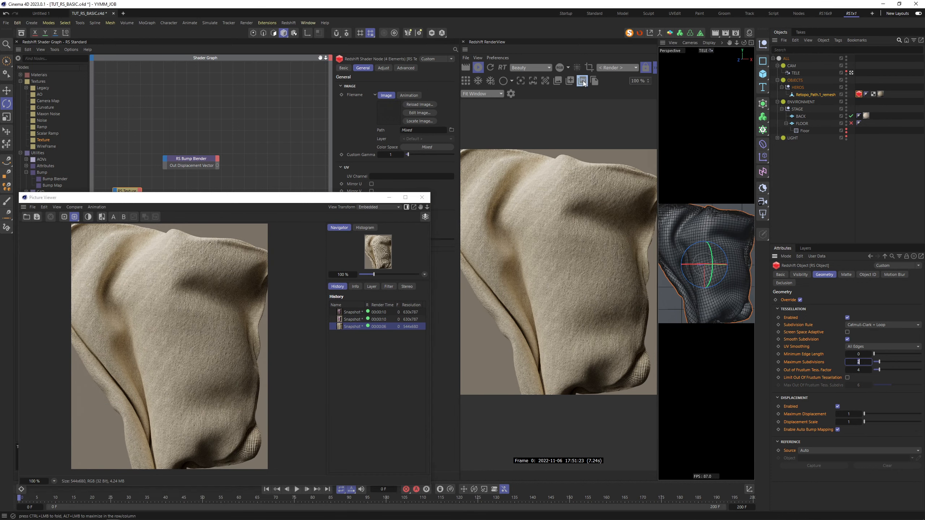
- Try Maximum Subdivisions of 3 and 4 on the cloth, sending a render snapshot of each to the Picture Viewer
left_click(862, 361)
type("3")
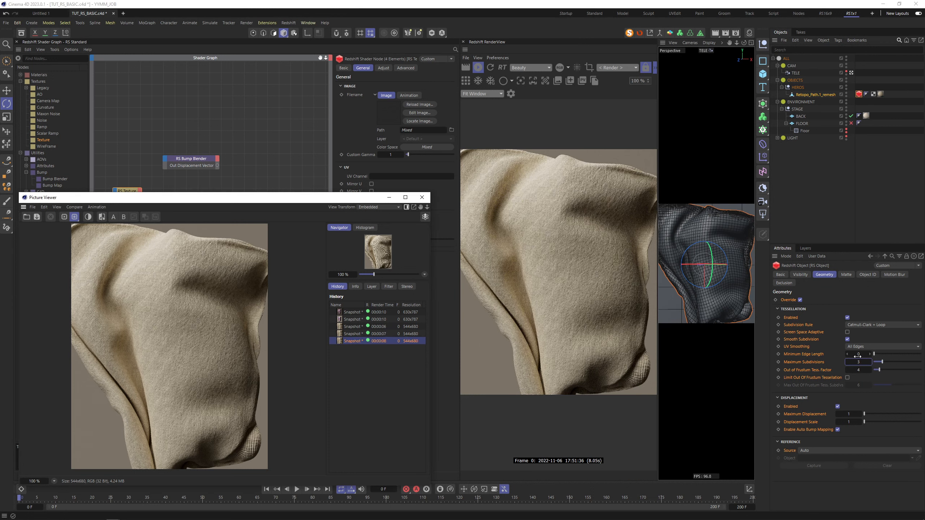
left_click(858, 362)
type("4")
key("Return")
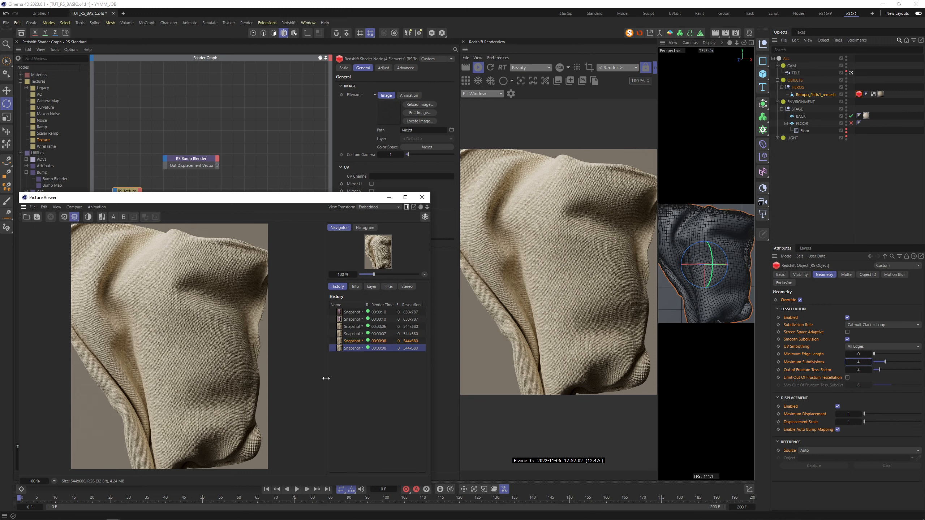
- Compare the snapshots with different subdivision levels in the Picture Viewer history and close the viewer
key("Up")
key("Up")
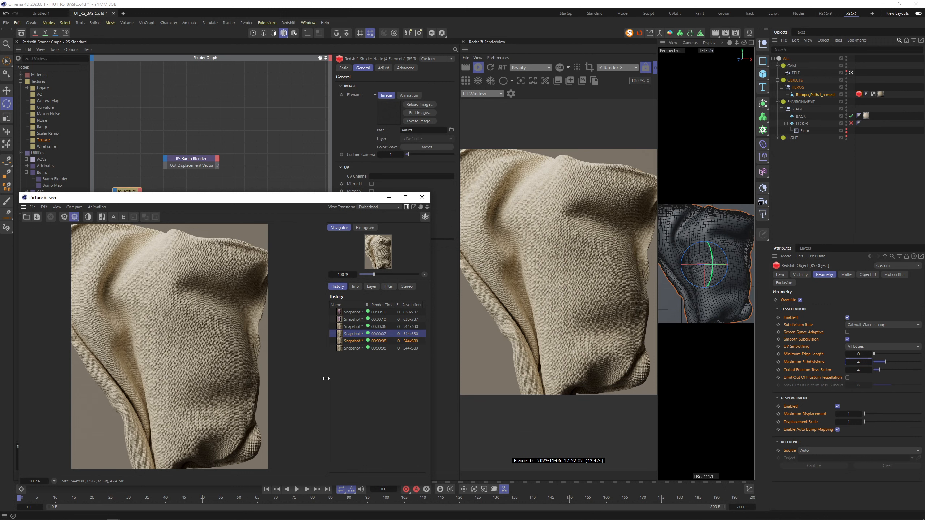
key("Down")
key("Down")
key("Up")
key("Up")
key("Down")
key("Down")
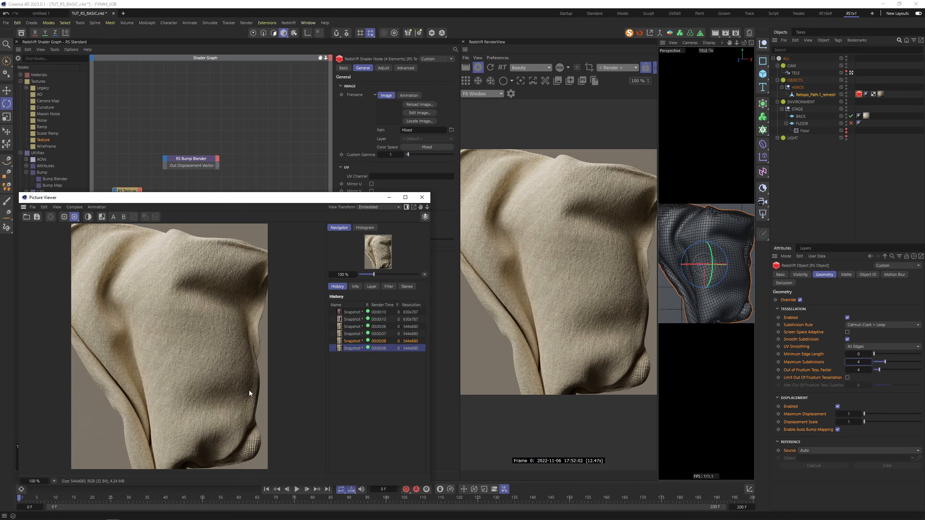
key("Up")
key("Up")
key("Up")
key("Down")
key("Down")
key("Down")
key("Up")
key("Up")
key("Down")
key("Down")
left_click(426, 201)
- Switch to File Explorer, bring the 32-bit mud displacement texture into the shader graph and connect it to the RS Displacement's Tex Map
mouse_move(62, 513)
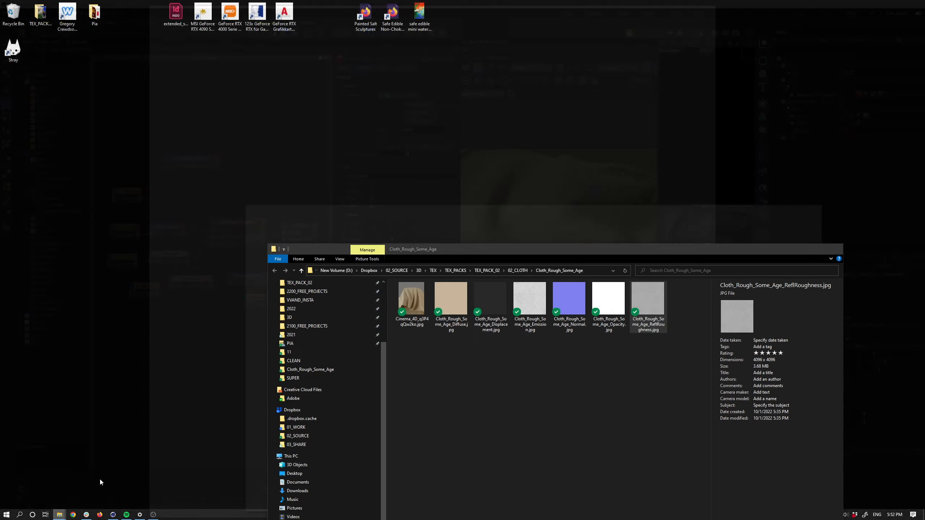
left_click(100, 483)
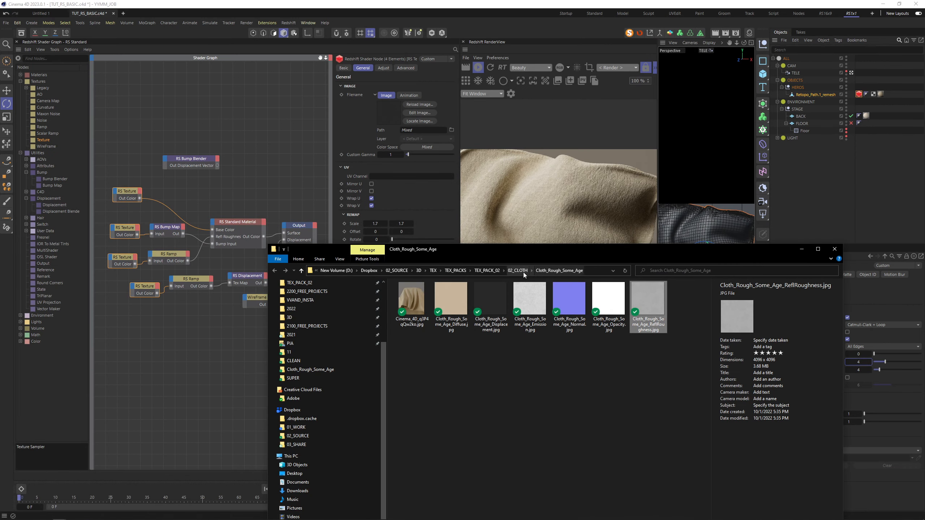
left_click(497, 270)
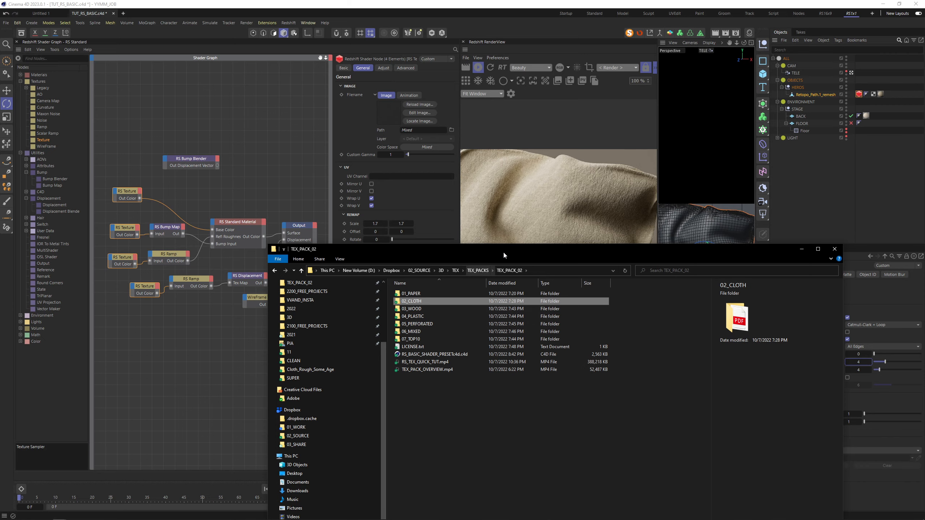
left_click_drag(505, 255, 631, 218)
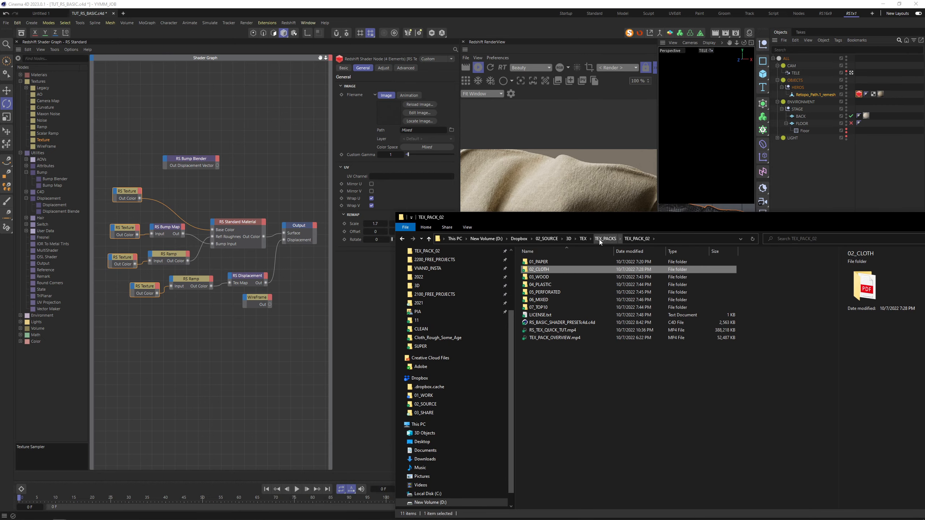
left_click(583, 240)
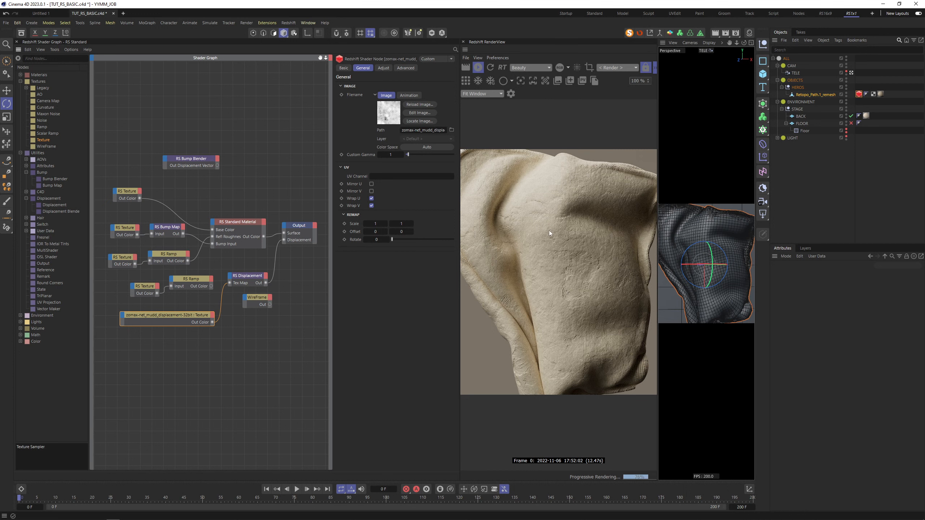
- Set the mud texture's UV Remap Scale to 2 in both directions and the RS Displacement's Scale to 15
double_click(382, 224)
type("2")
key("Tab")
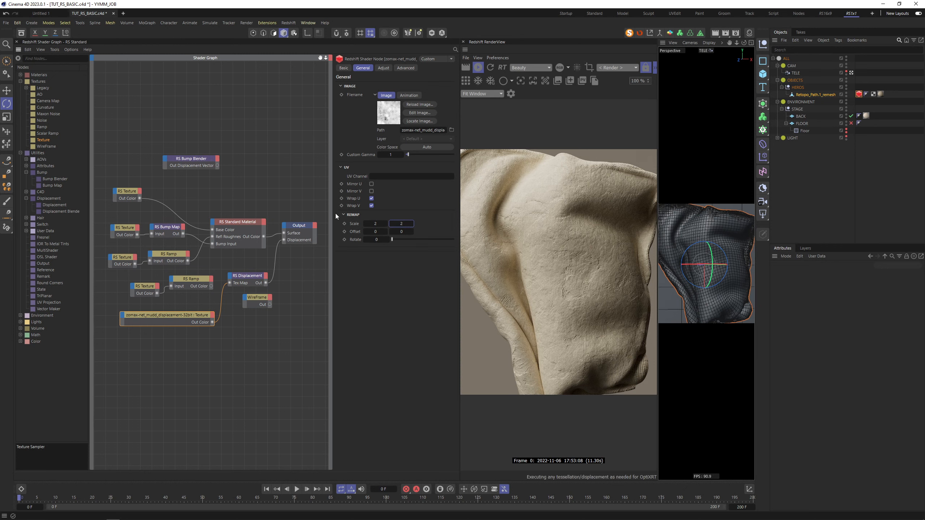
left_click(253, 280)
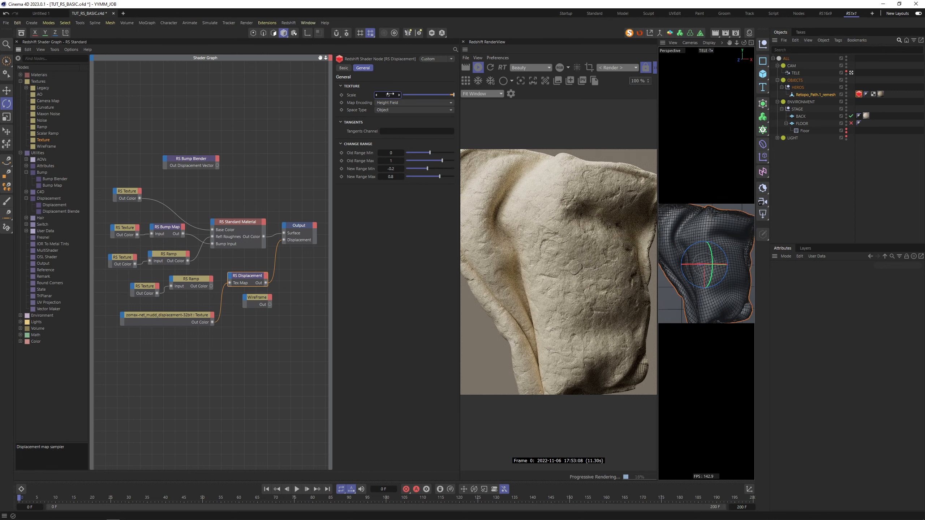
- Set the cloth's Maximum Subdivisions to 1, sending render snapshots before and after the change to the Picture Viewer
left_click(859, 94)
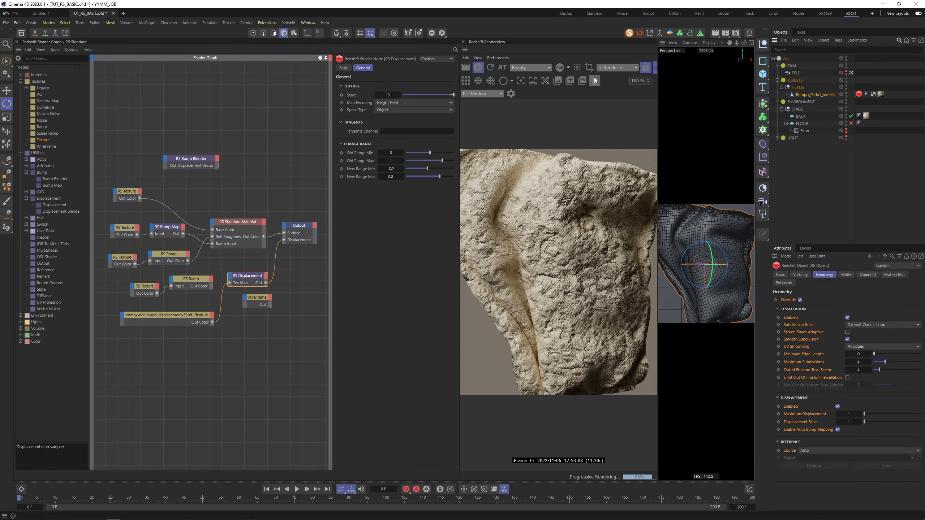
left_click(582, 81)
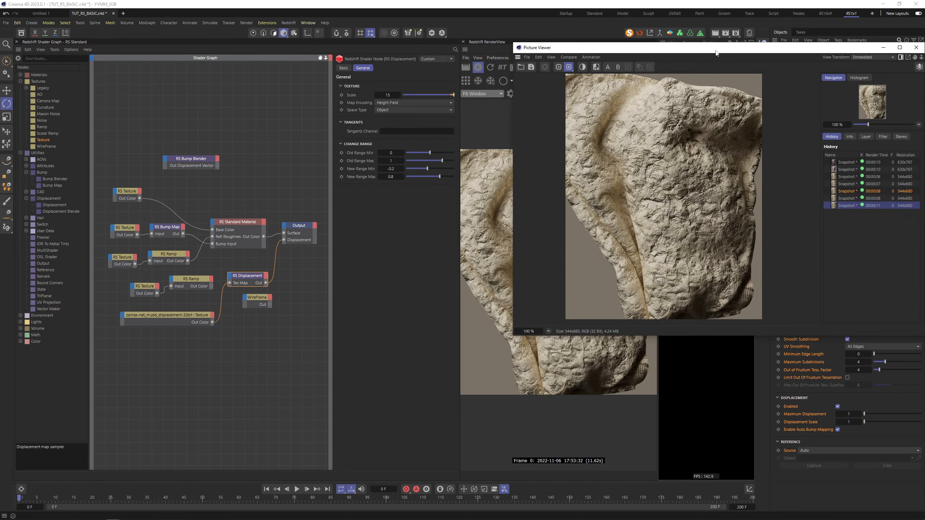
left_click_drag(716, 53, 295, 141)
left_click_drag(860, 362, 860, 362)
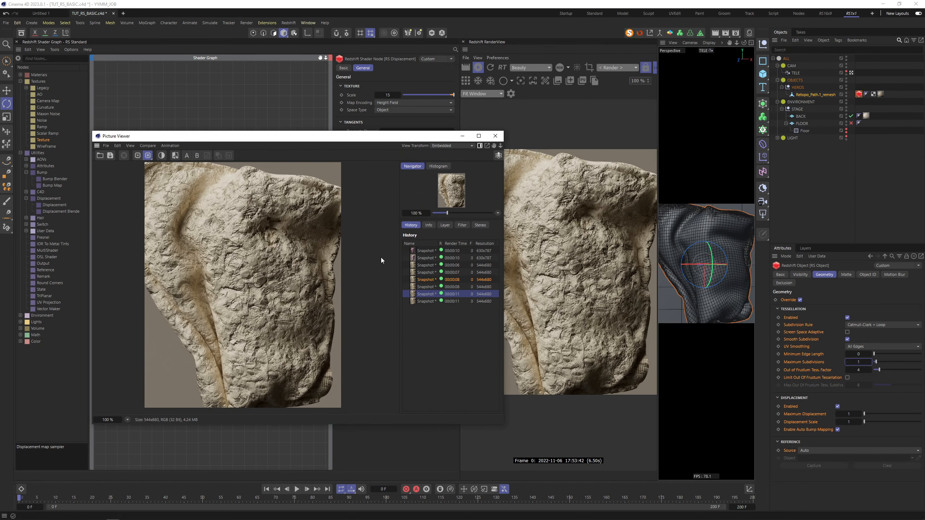
- Compare the two mud displacement snapshots by alternating between them in the Picture Viewer history and close the viewer
key("Up")
key("Down")
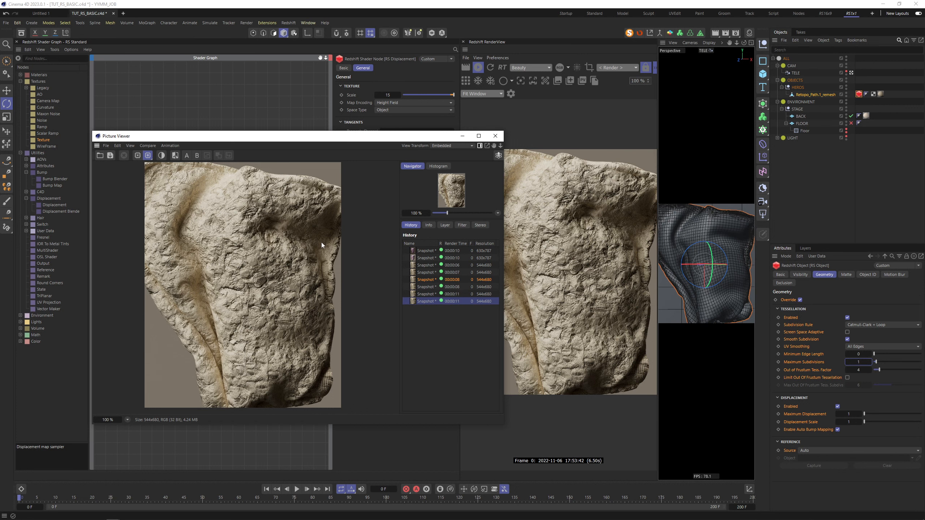
key("Up")
key("Down")
key("Up")
key("Down")
key("Up")
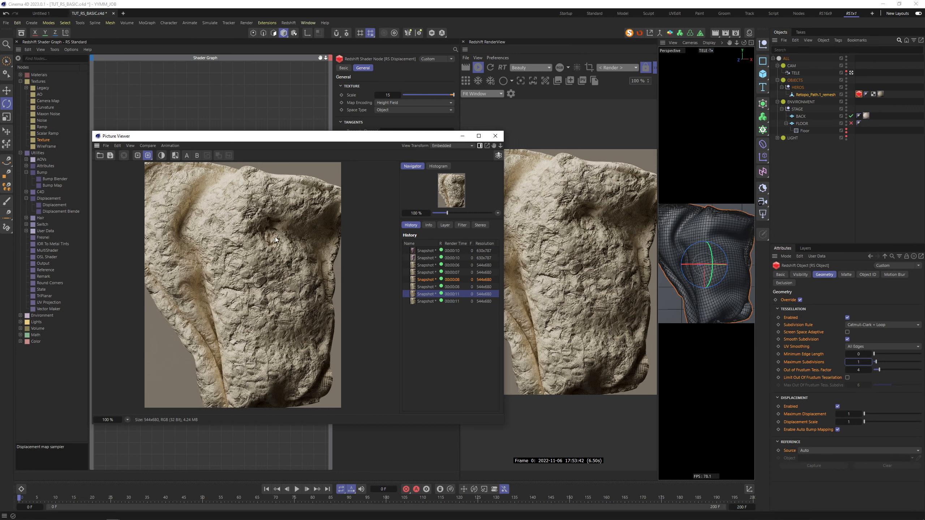
key("Down")
key("Up")
key("Down")
key("Up")
key("Down")
key("Up")
key("Down")
key("Up")
key("Down")
key("Up")
key("Down")
left_click(496, 136)
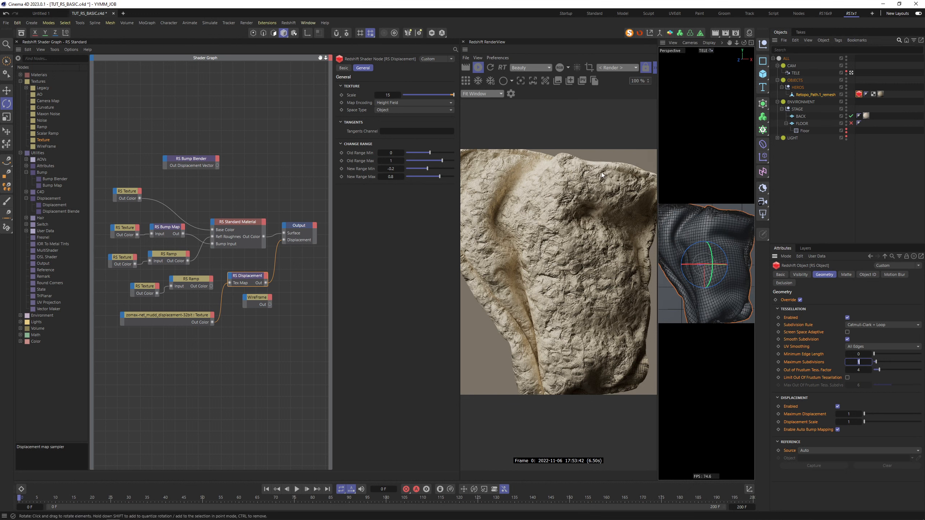
- Reconnect the lower RS Ramp's output to the RS Displacement's Tex Map and set the displacement Scale to 2
left_click_drag(213, 287, 230, 283)
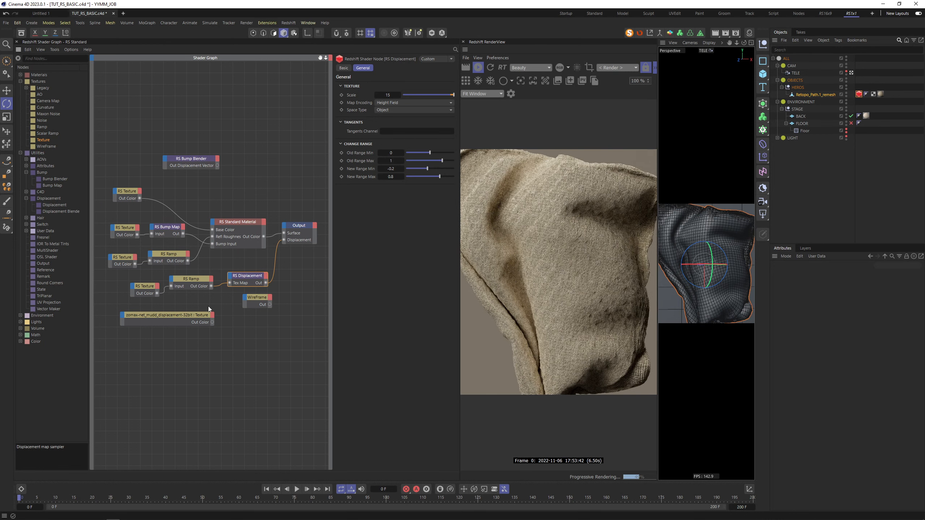
double_click(387, 95)
type("2")
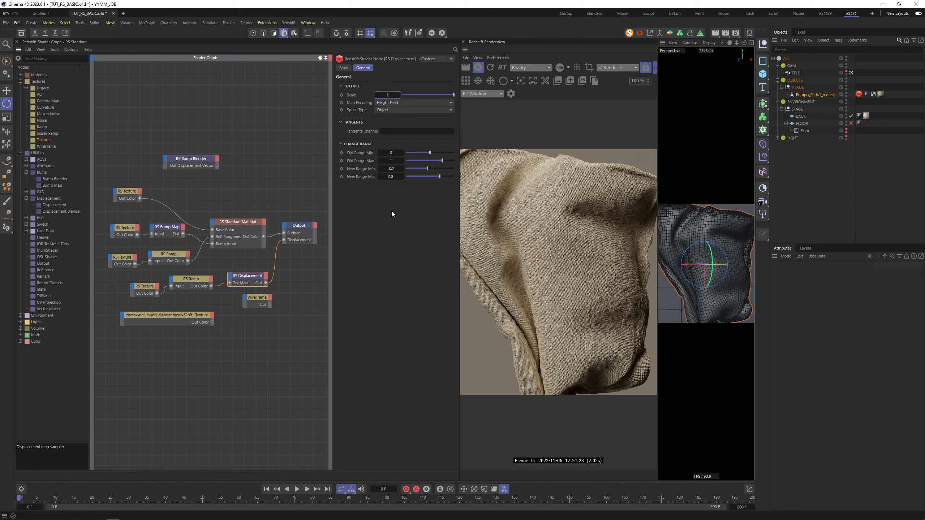
key("Return")
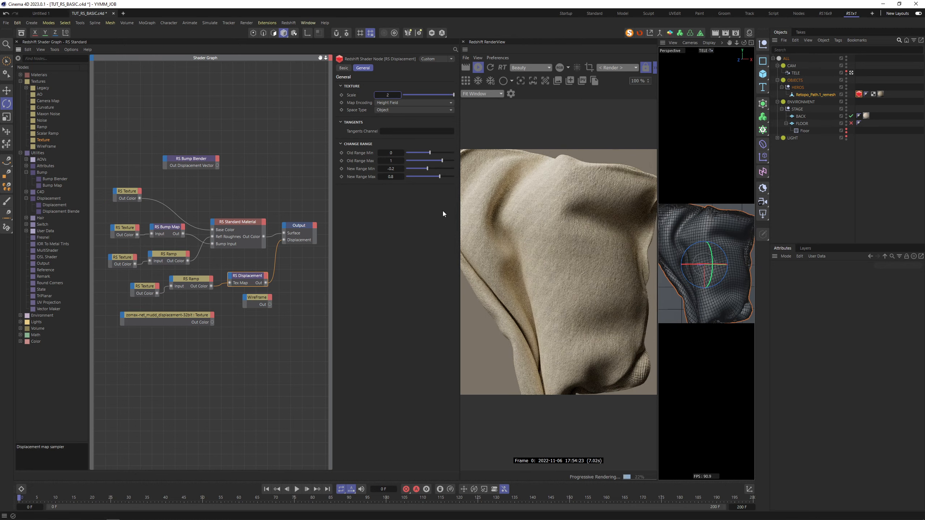
- Reframe the cloth in the camera view and review the tessellation settings of its Redshift Object tag
scroll(695, 263, "down", 5)
scroll(708, 258, "up", 5)
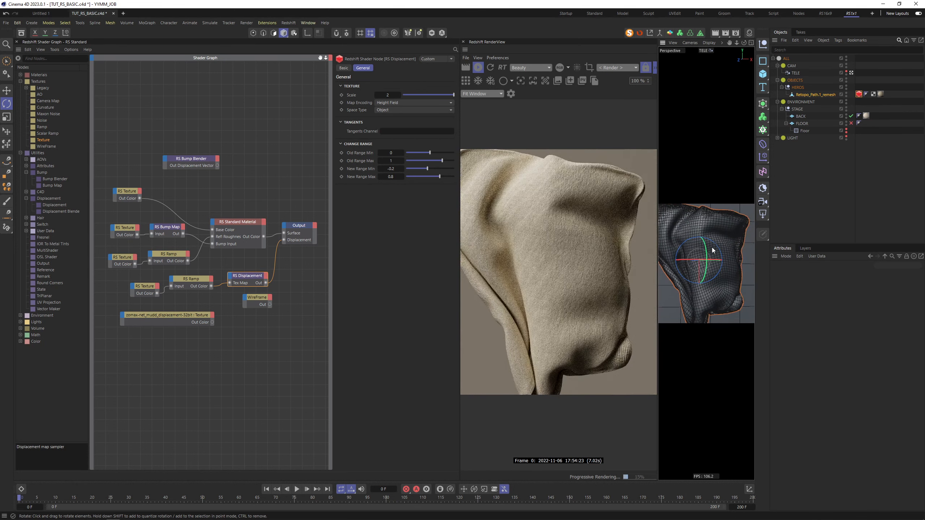
middle_click_drag(712, 248, 716, 252, "alt")
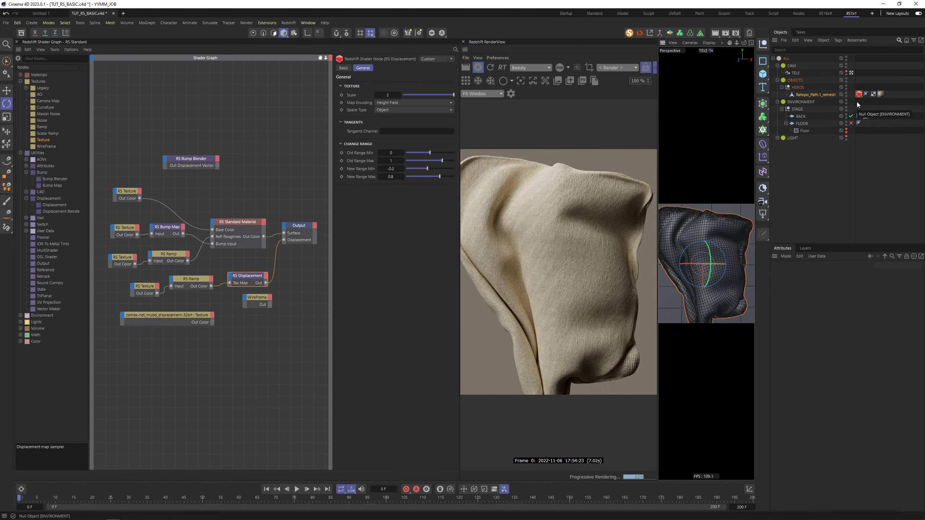
left_click(858, 94)
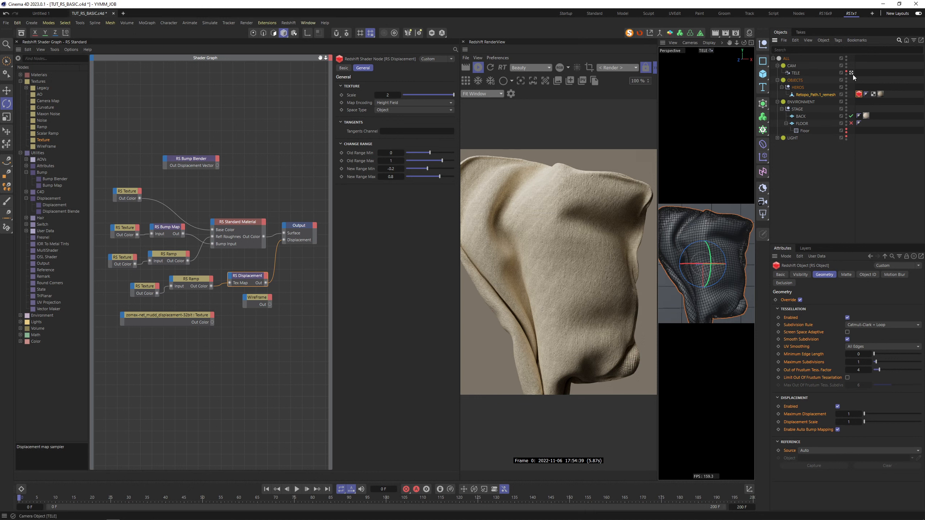
left_click(808, 75)
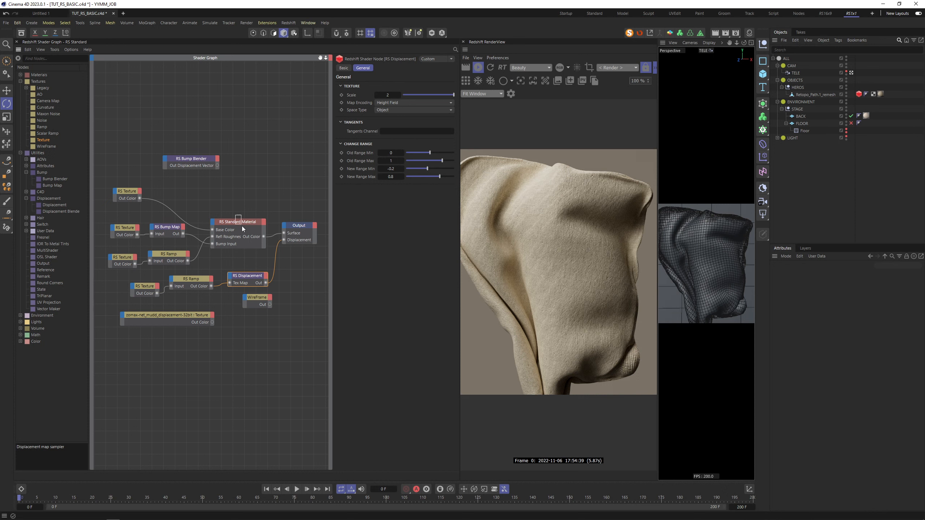
- Set the RS Standard Material's Subsurface Color to yellow and its Weight to 1, and widen the parameter area
left_click(251, 238)
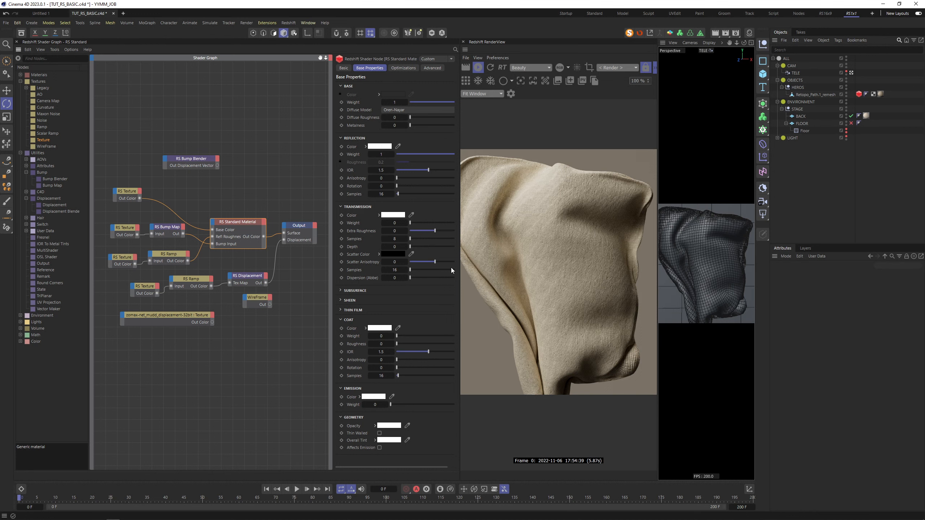
left_click(342, 290)
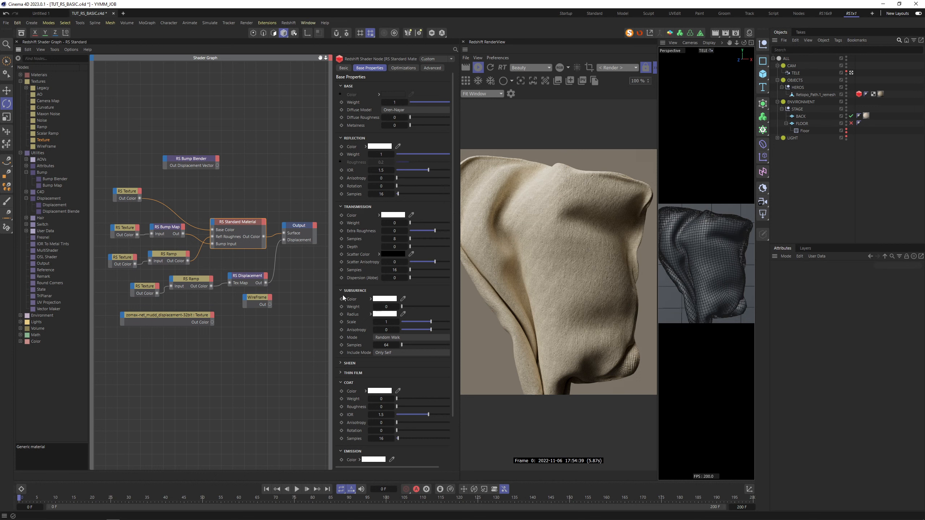
left_click(383, 300)
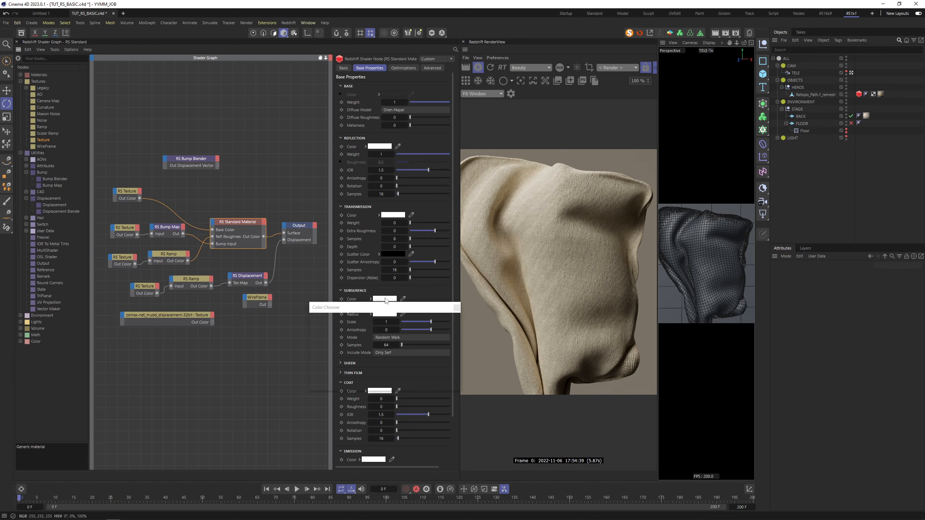
left_click(457, 308)
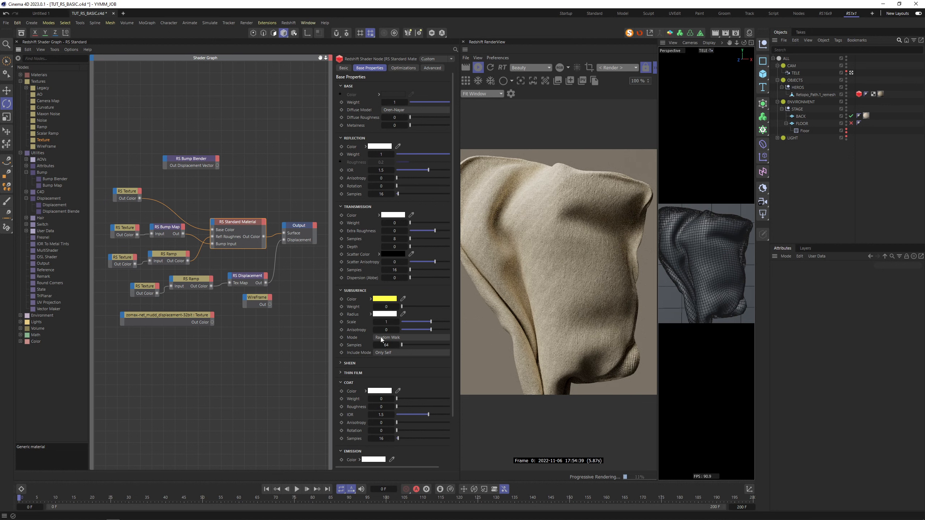
left_click_drag(402, 306, 485, 312)
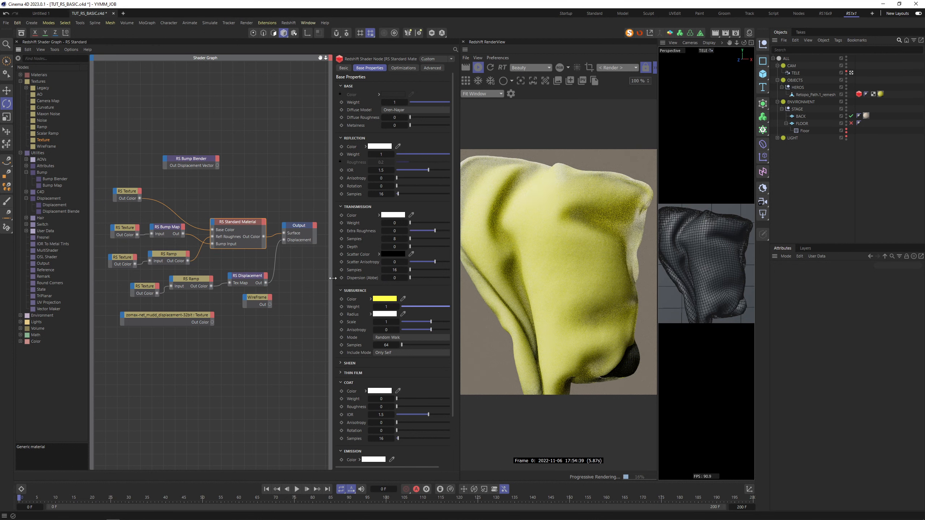
left_click_drag(333, 280, 306, 277)
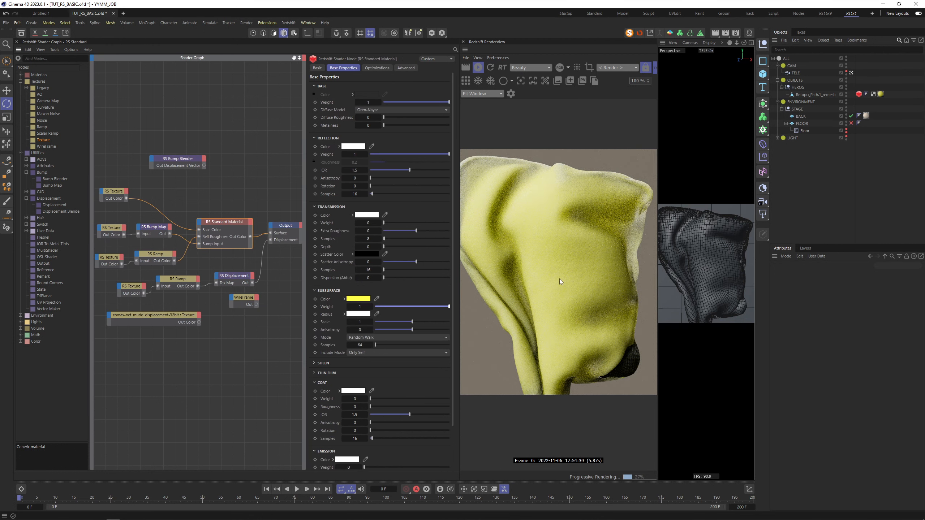
- Frame the whole cloth and set the RIM light's Intensity to 250
left_click_drag(702, 268, 698, 263, "alt")
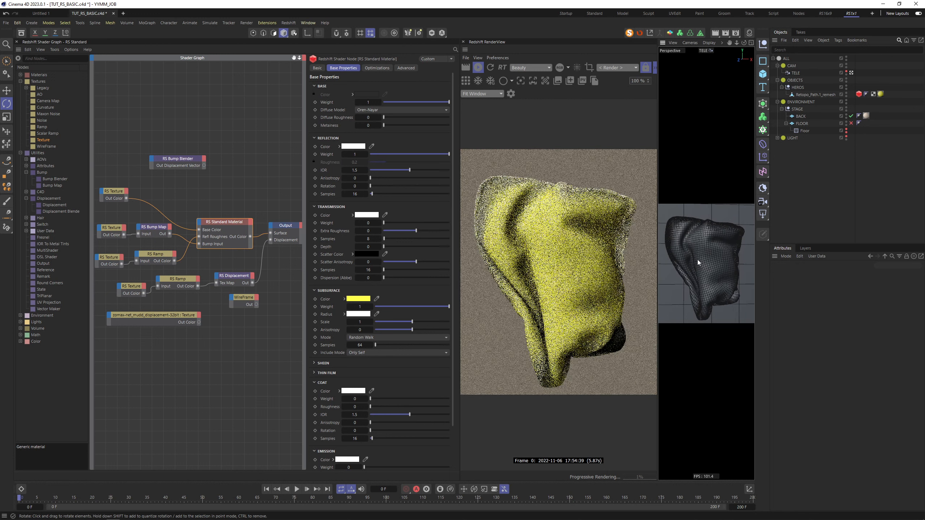
left_click(778, 138)
left_click(795, 153)
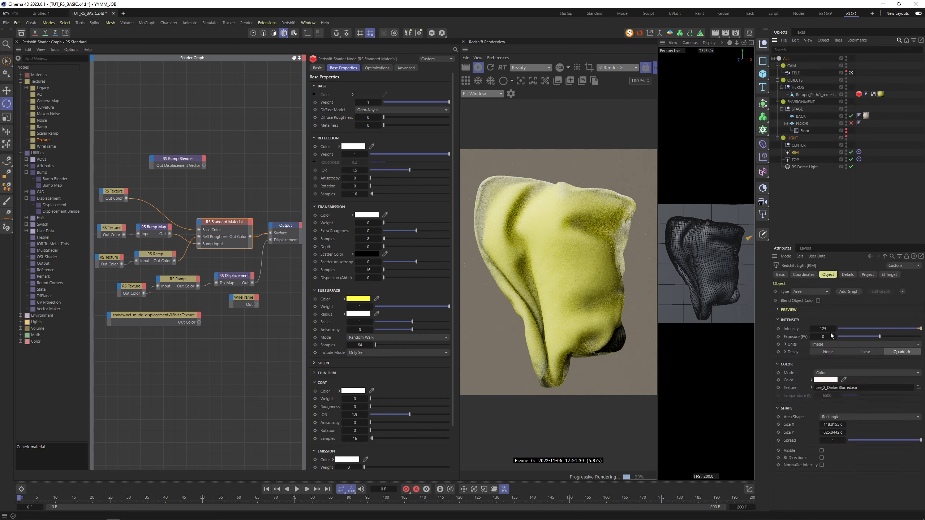
left_click(830, 331)
type("250")
key("Return")
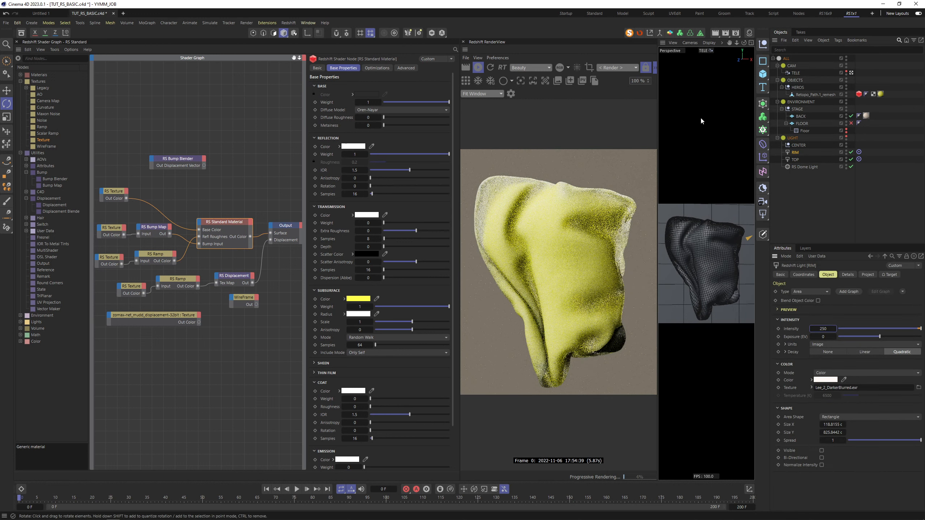
- Set the RS Dome Light's Exposure to -2.056, compare the render with the TOP light off and on, and select TOP for scaling
left_click(850, 159)
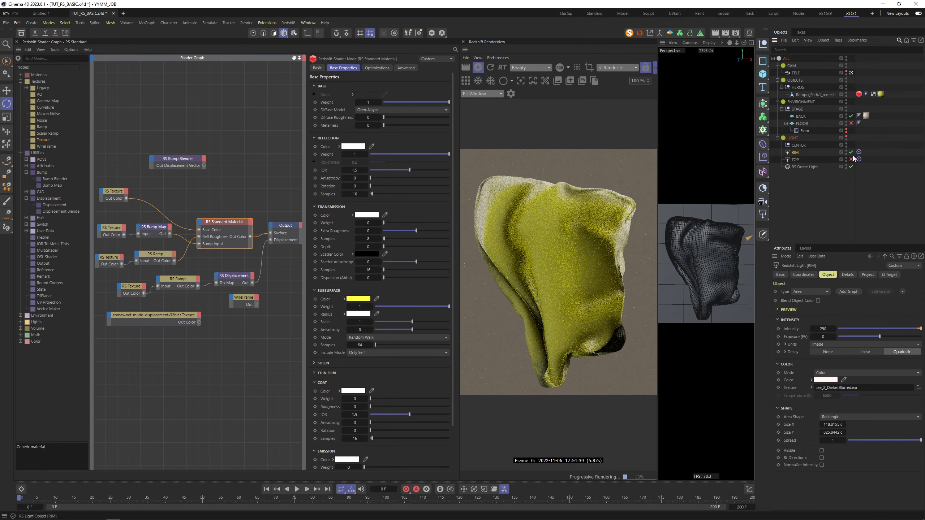
left_click(801, 167)
left_click(869, 337)
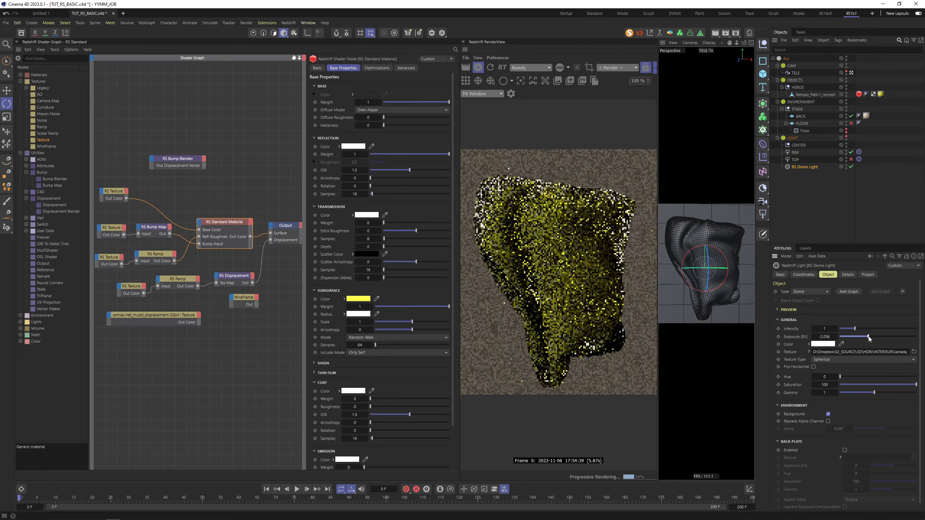
left_click(850, 160)
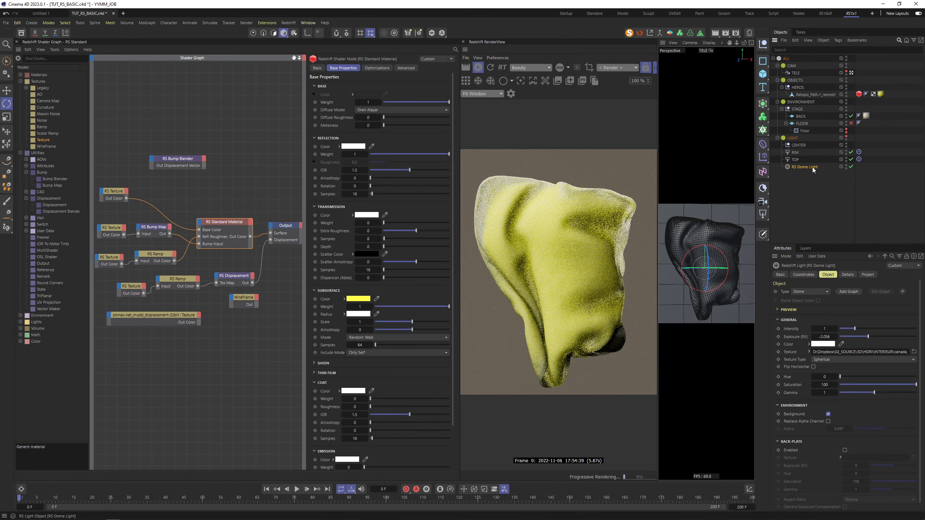
left_click(795, 159)
key("t")
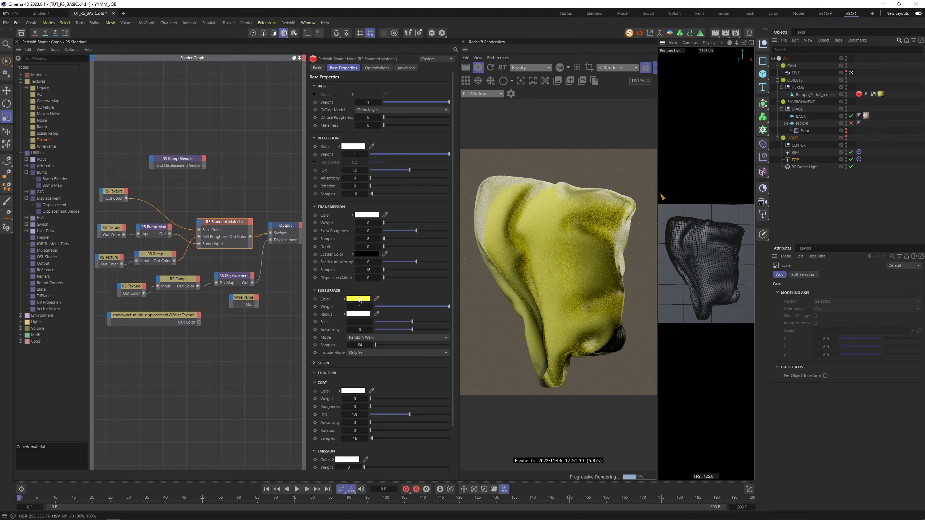
- Try a red Subsurface Radius color on the RS Standard Material, comparing a Subsurface Weight of 0.191 with 1
left_click(358, 314)
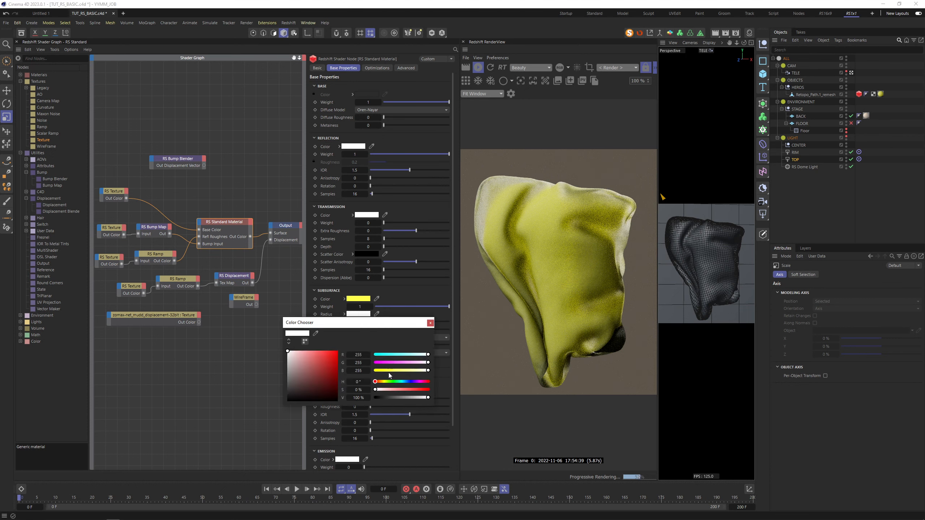
left_click(336, 352)
left_click(430, 323)
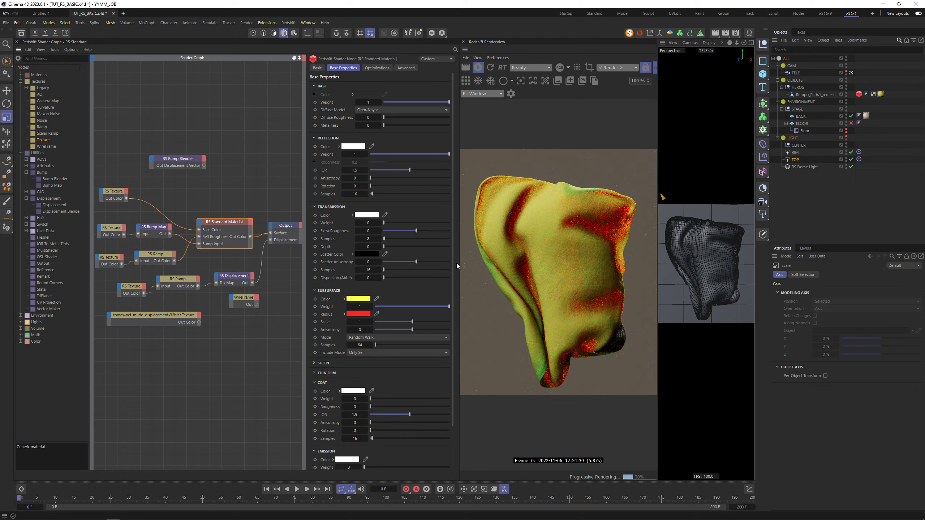
left_click_drag(364, 307, 406, 305)
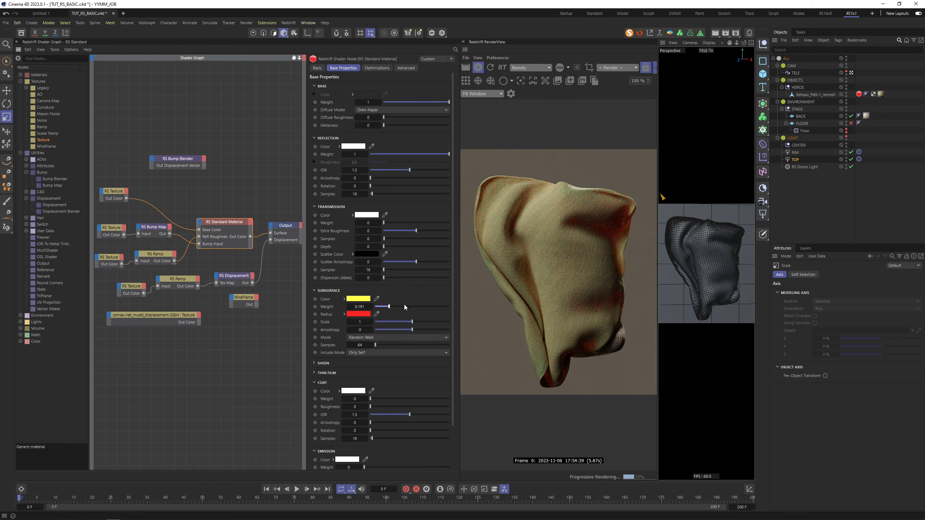
left_click_drag(404, 307, 453, 308)
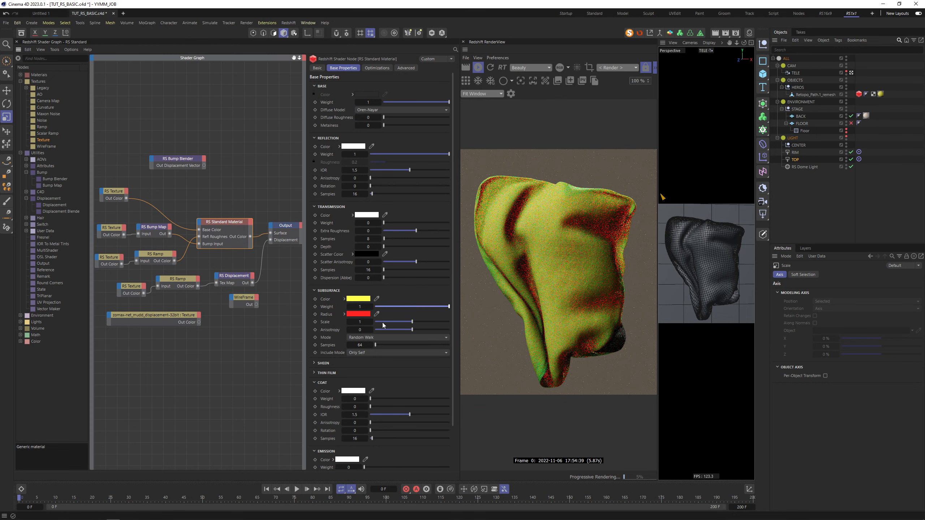
- Test the Subsurface Scale at 0.178 and 2, and set it to 5
left_click_drag(390, 326, 382, 322)
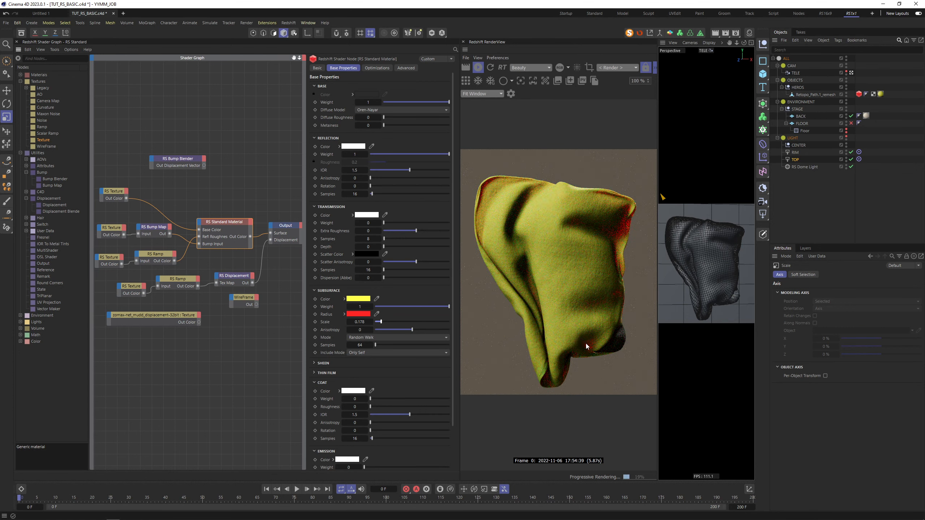
left_click_drag(381, 322, 441, 321)
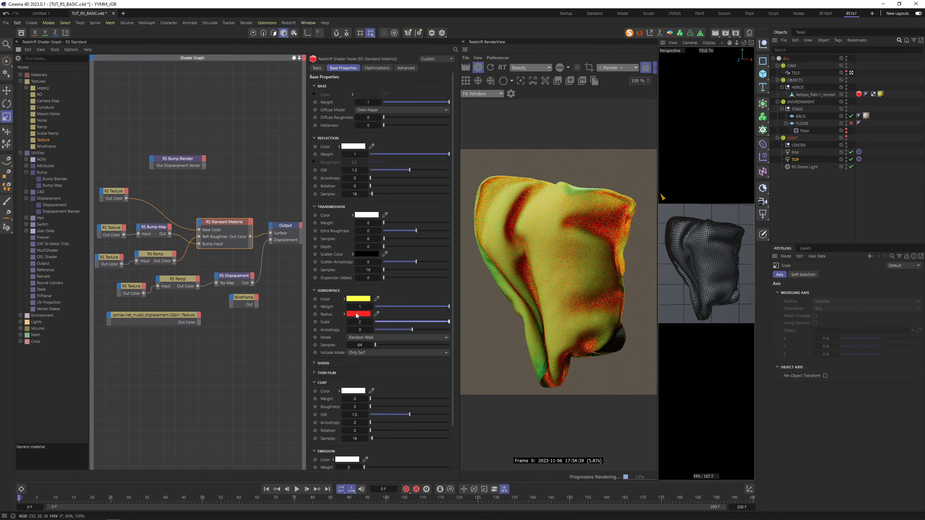
left_click_drag(359, 321, 447, 322)
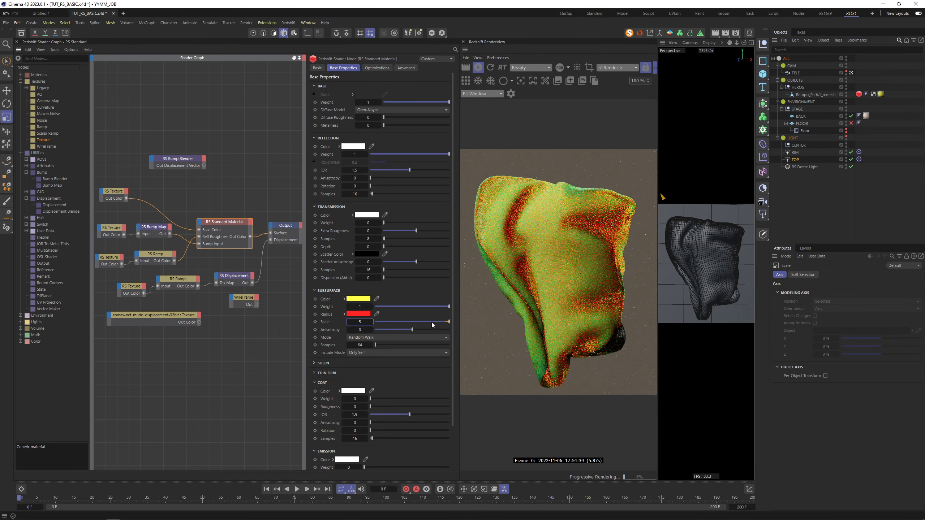
- Change the Subsurface Radius color to a darkened pink with hue 338° and saturation 54%
left_click(358, 314)
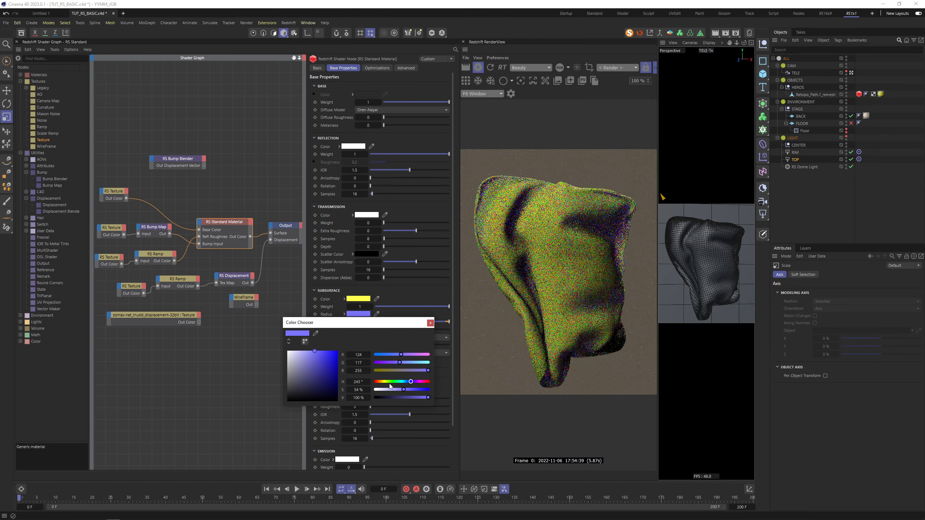
left_click(384, 381)
left_click(425, 381)
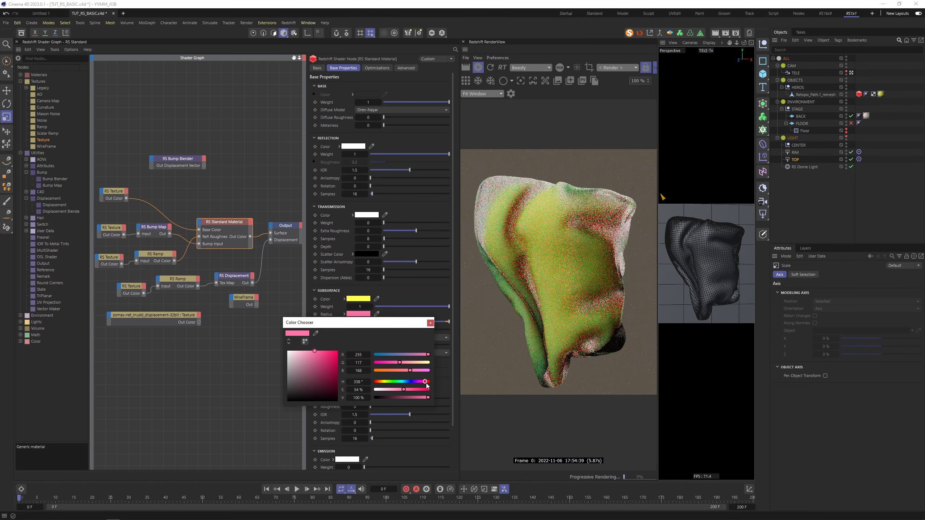
left_click(416, 397)
left_click(431, 323)
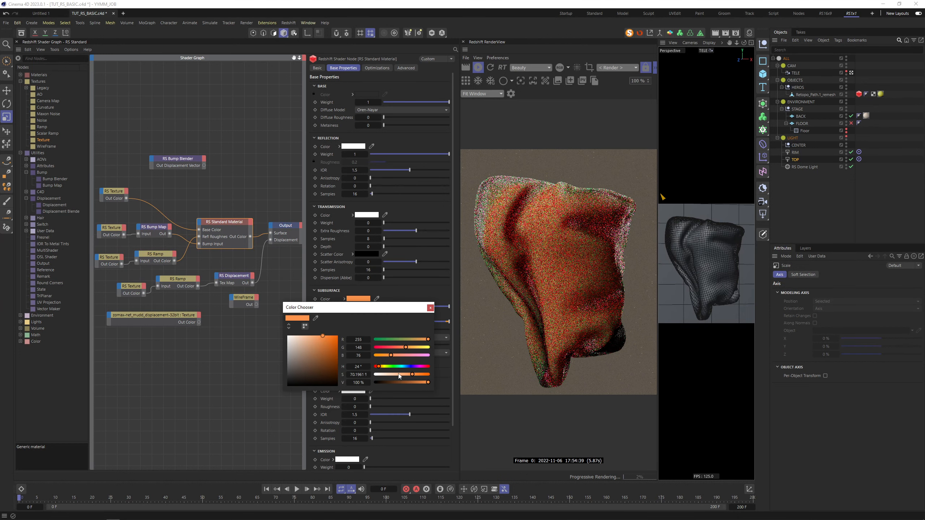
- Set the Subsurface Color to a pale orange with hue 24° and reduced saturation, and lower the Subsurface Weight to 0.287
left_click(397, 375)
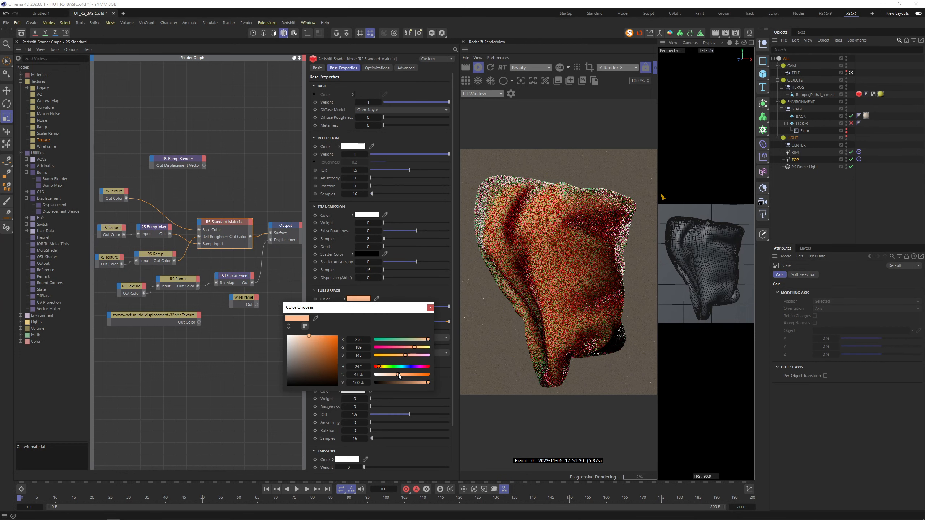
left_click(388, 375)
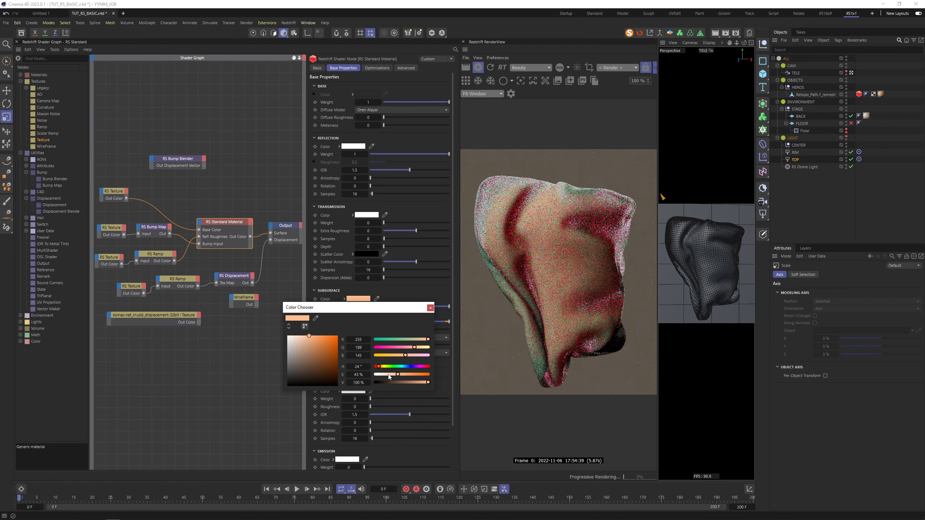
left_click(430, 308)
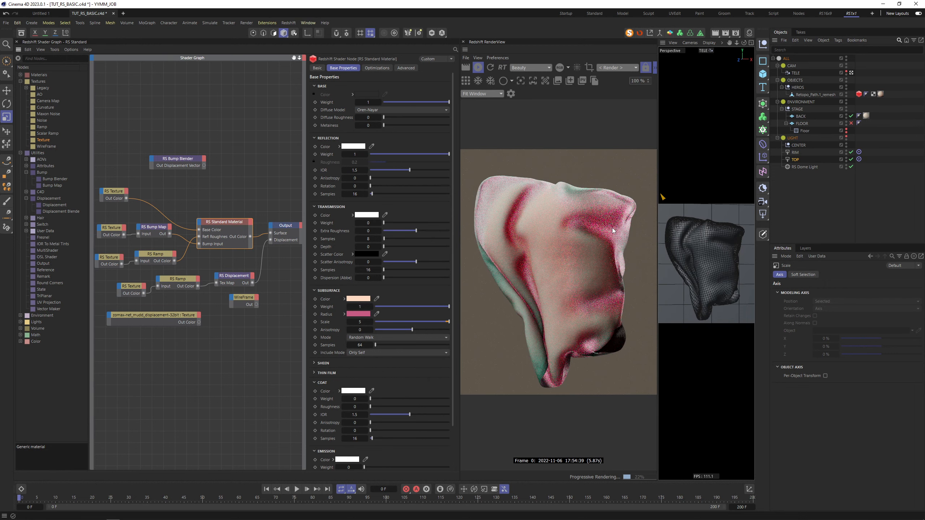
left_click(396, 307)
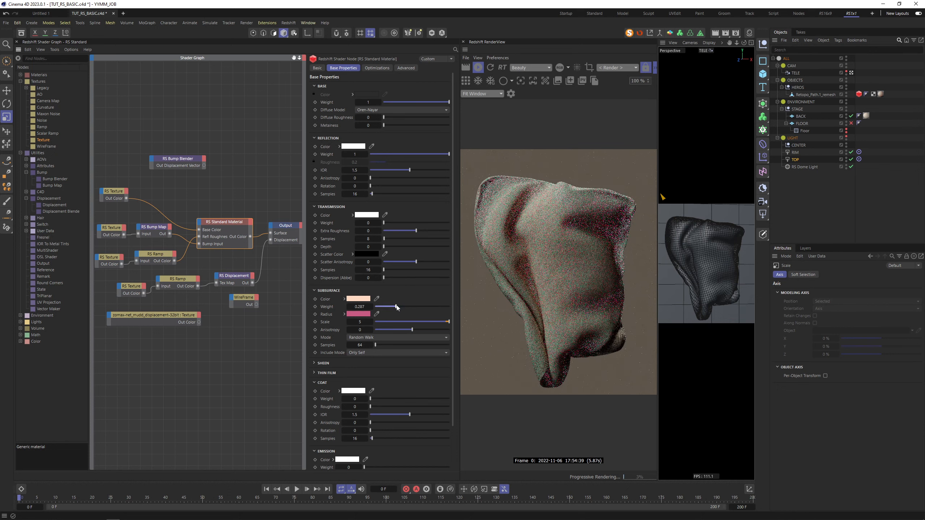